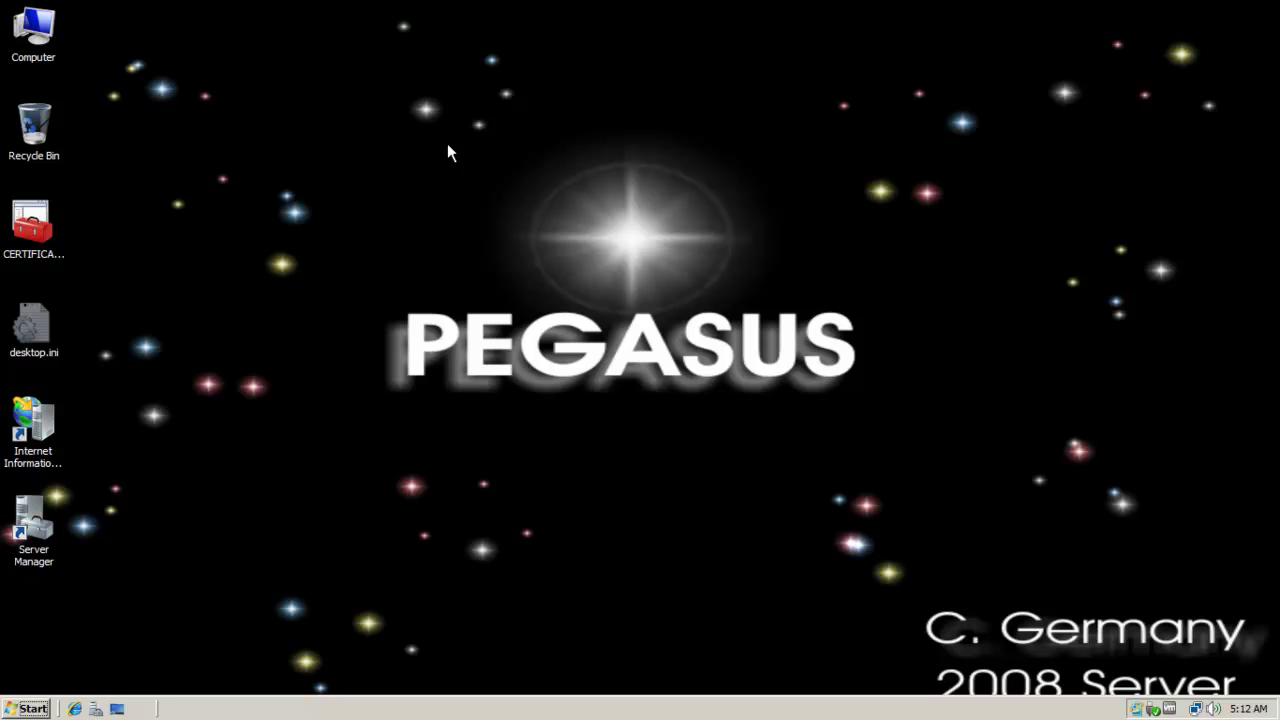
Open Computer and bring up the shortcut menu for the DATA (E:) drive
{"action": "double_click", "coordinate": [30, 36]}
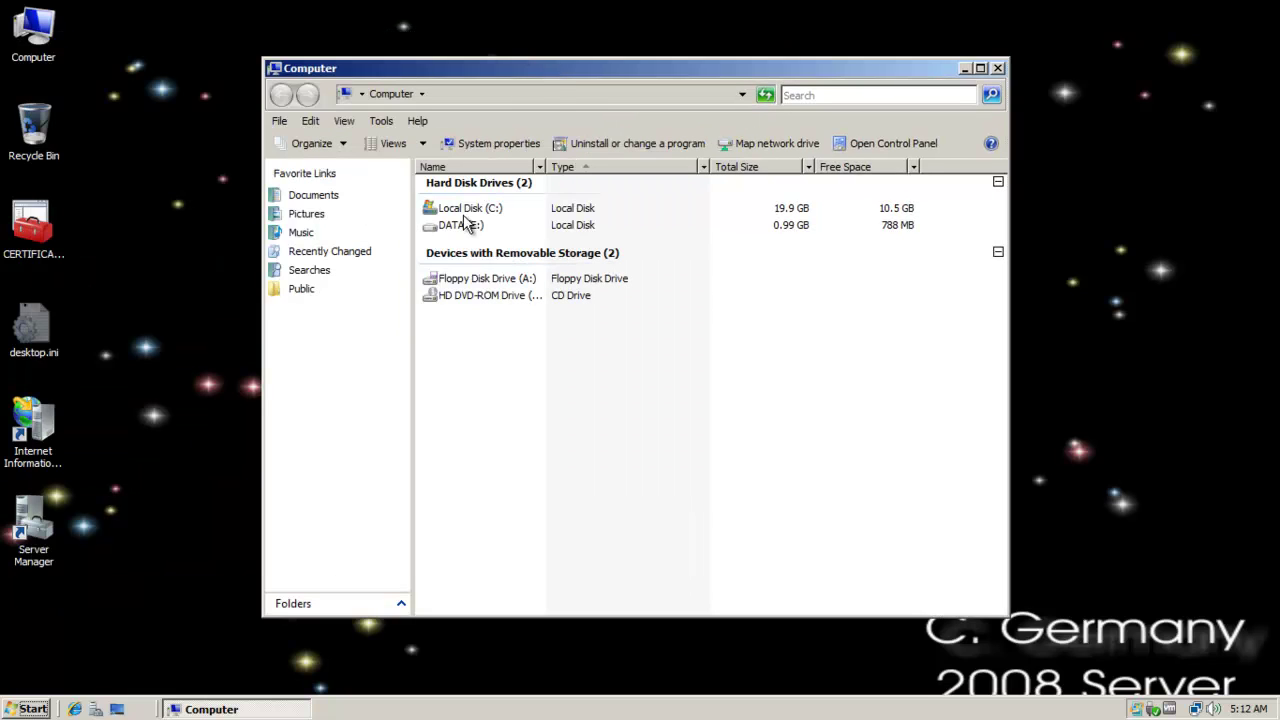
{"action": "mouse_move", "coordinate": [455, 229]}
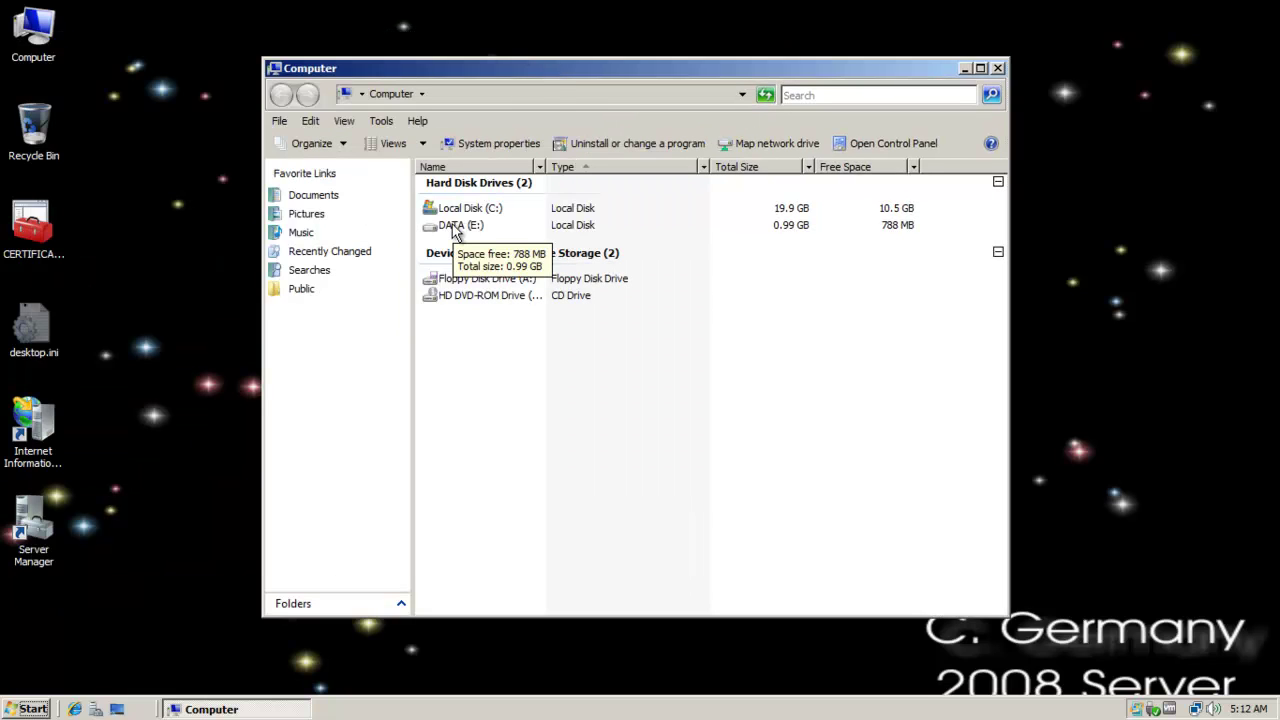
{"action": "right_click", "coordinate": [457, 231]}
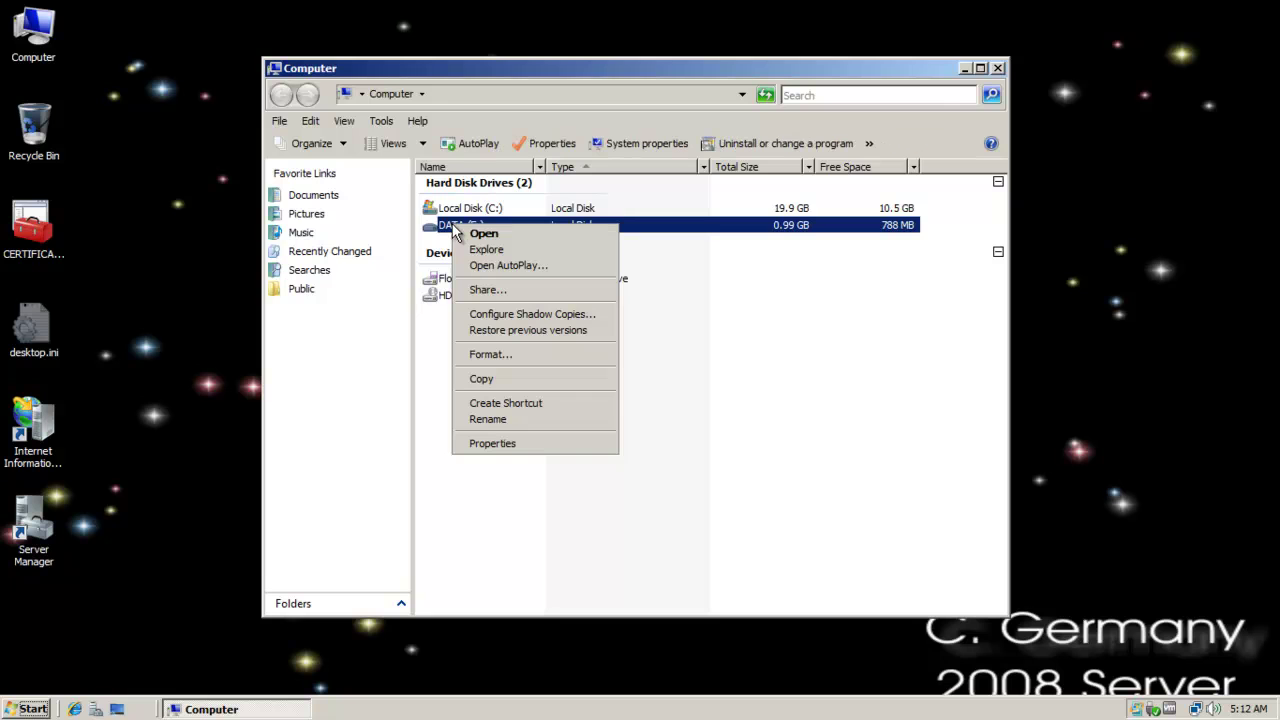
On DATA (E:)'s Quota tab, enable quota management, deny space over limit, keep Do not limit, and log limit and warning events
{"action": "left_click", "coordinate": [503, 443]}
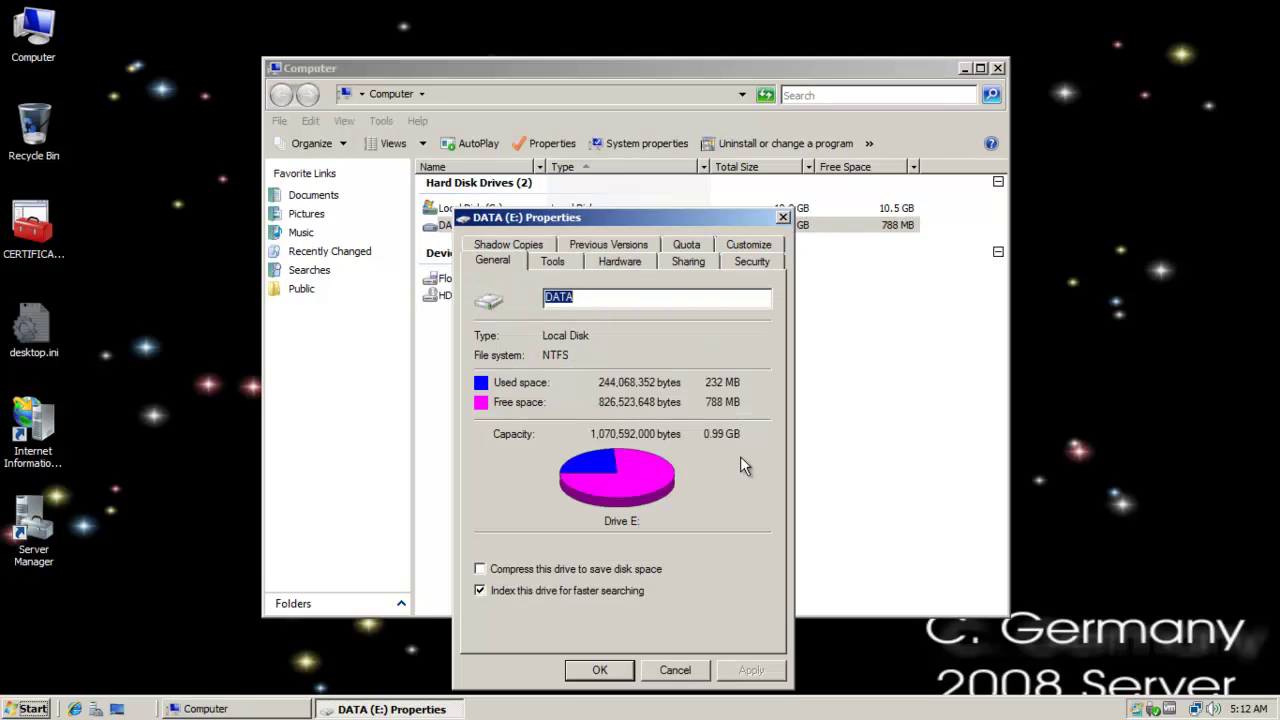
{"action": "left_click", "coordinate": [690, 244]}
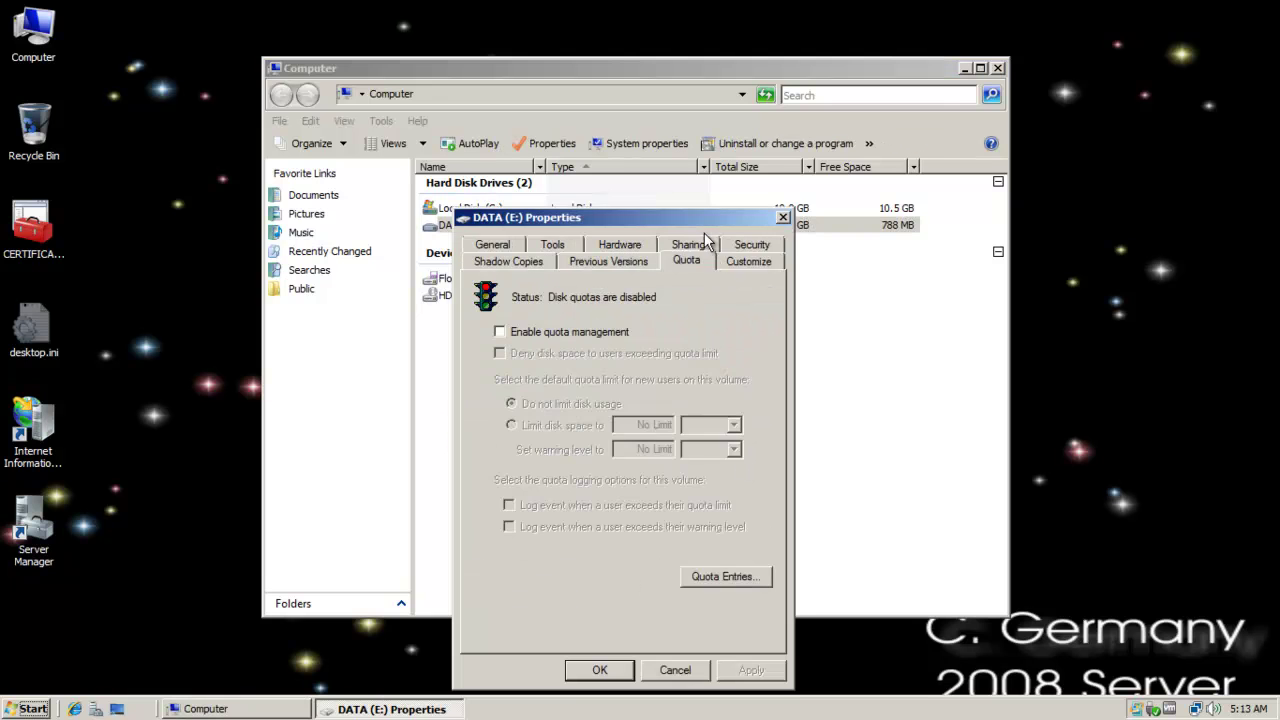
{"action": "left_click_drag", "start_coordinate": [703, 221], "coordinate": [609, 112]}
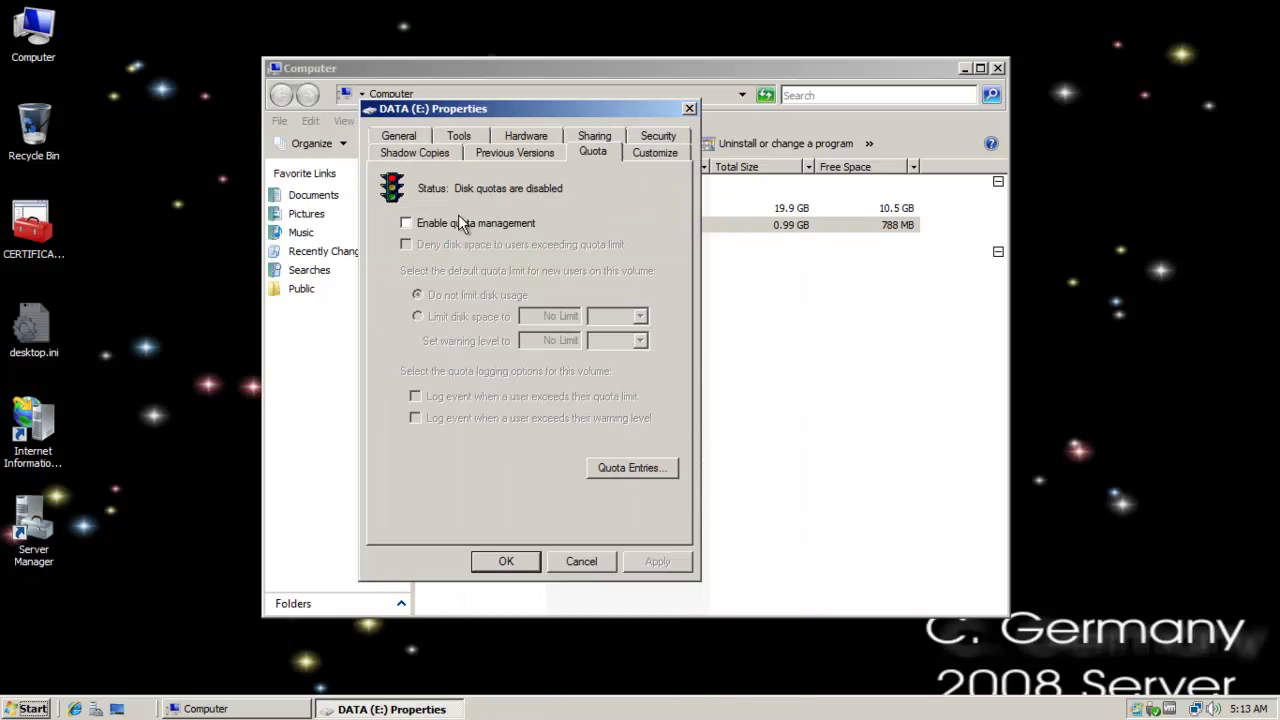
{"action": "left_click", "coordinate": [420, 223]}
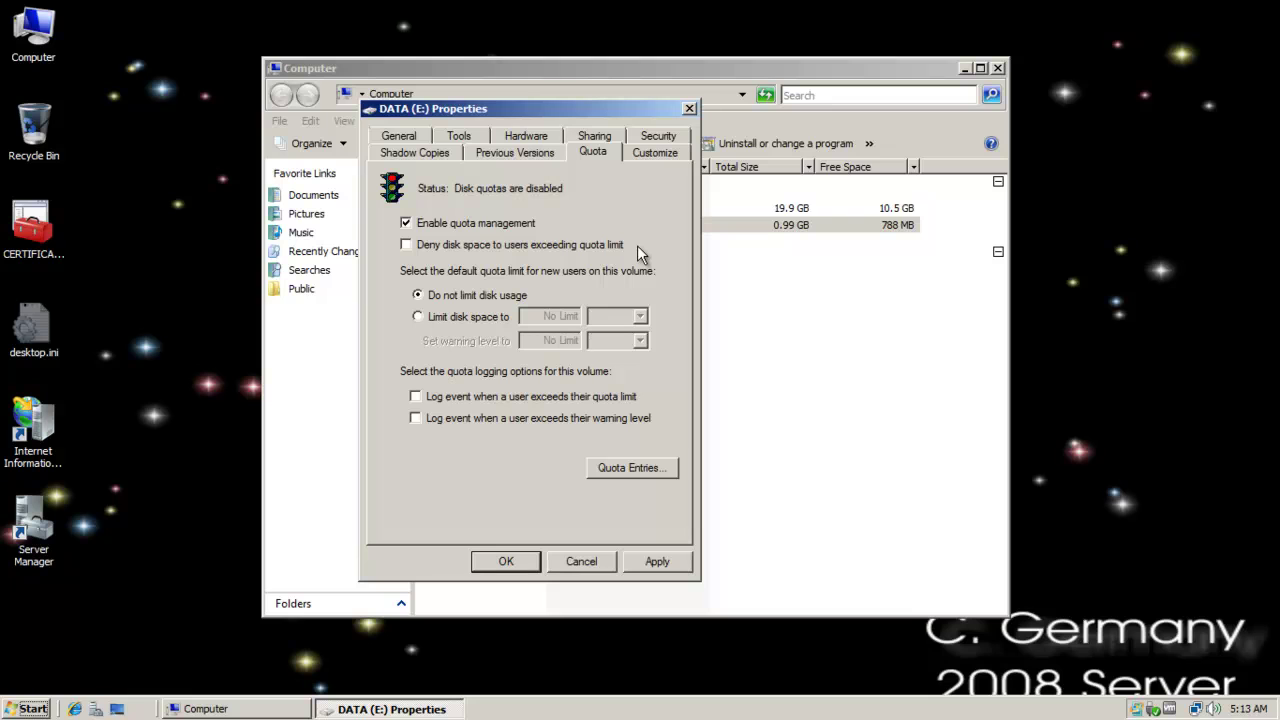
{"action": "left_click", "coordinate": [471, 244]}
{"action": "left_click", "coordinate": [444, 317]}
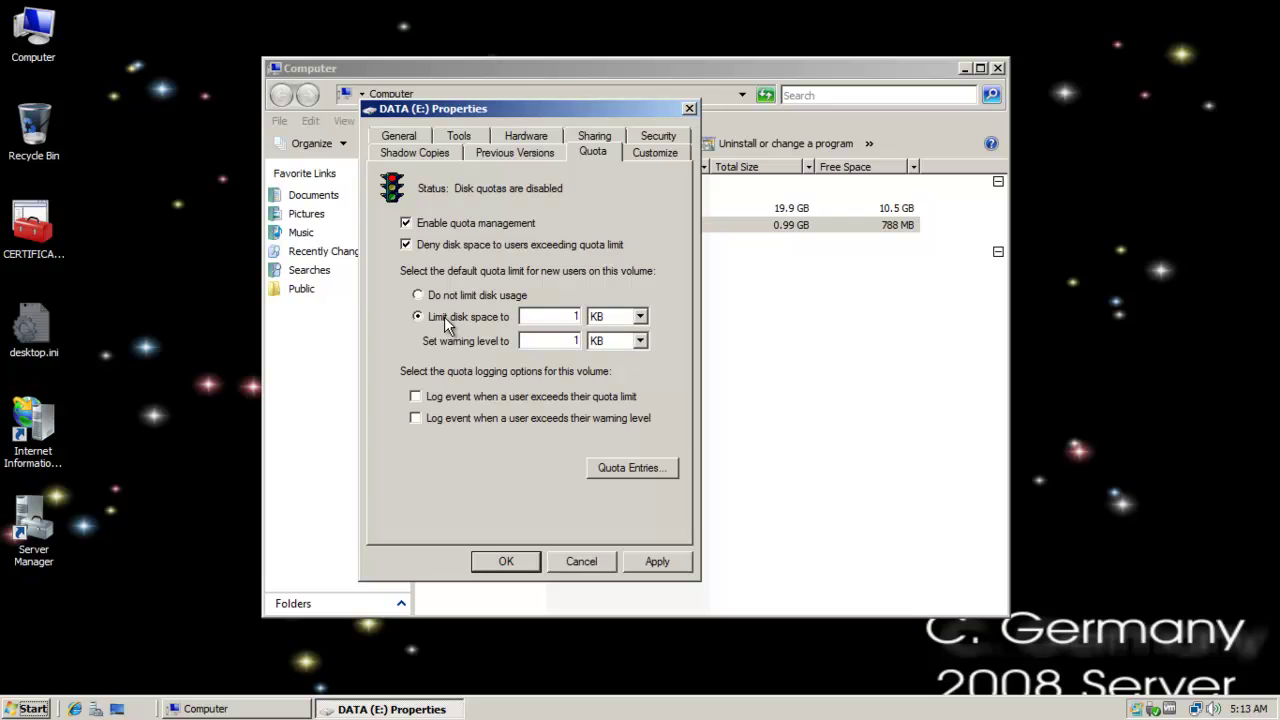
{"action": "left_click", "coordinate": [448, 297]}
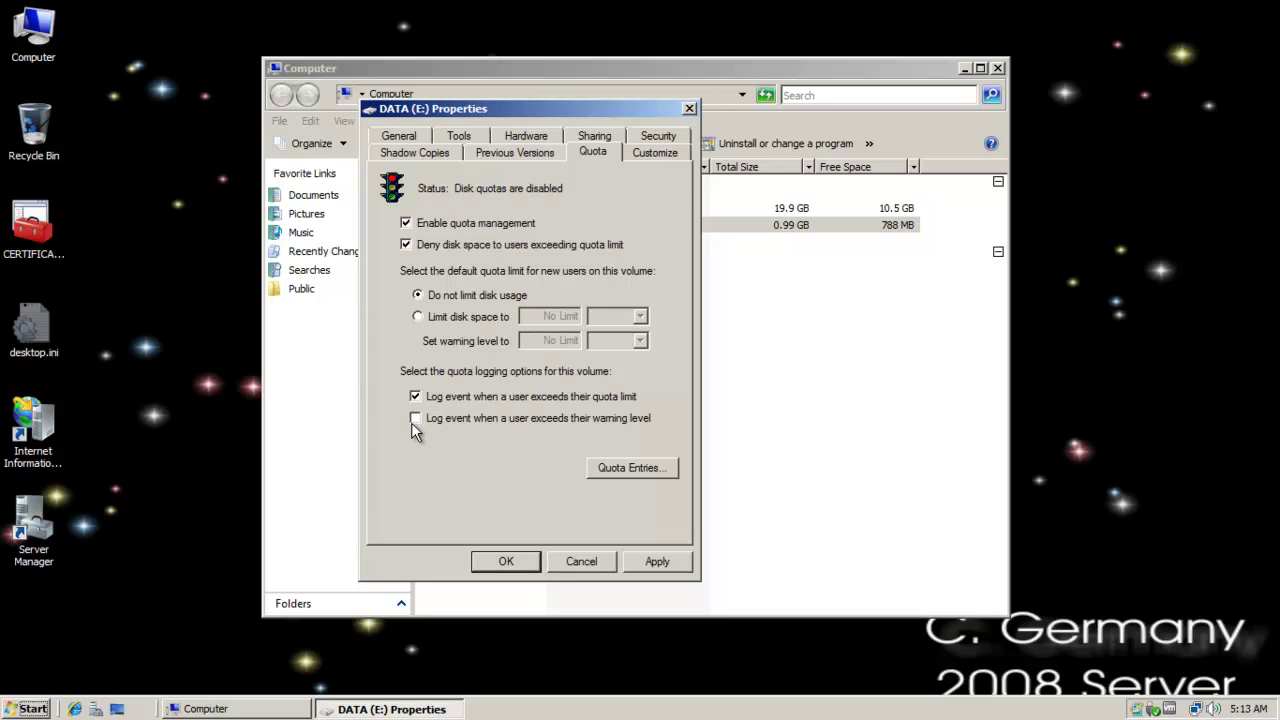
{"action": "left_click", "coordinate": [414, 419]}
Start a new quota entry and pick a domain user through the advanced Find Now search
{"action": "left_click", "coordinate": [630, 468]}
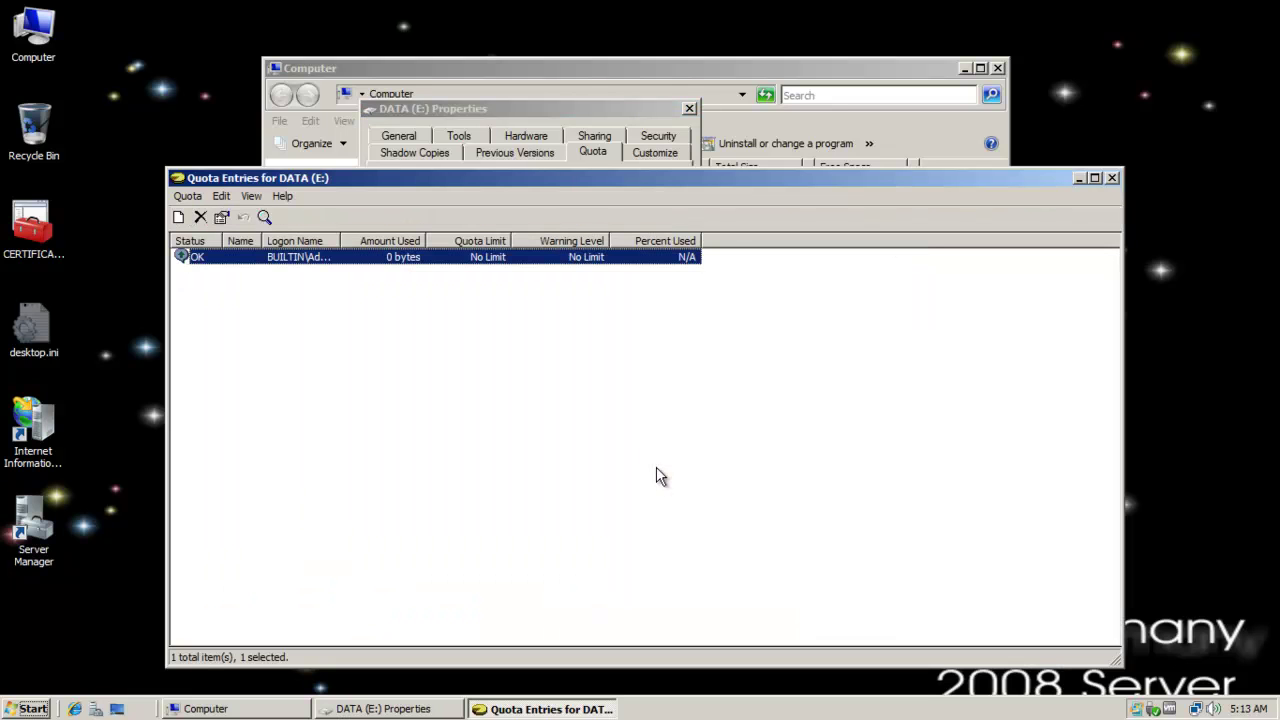
{"action": "left_click", "coordinate": [188, 196]}
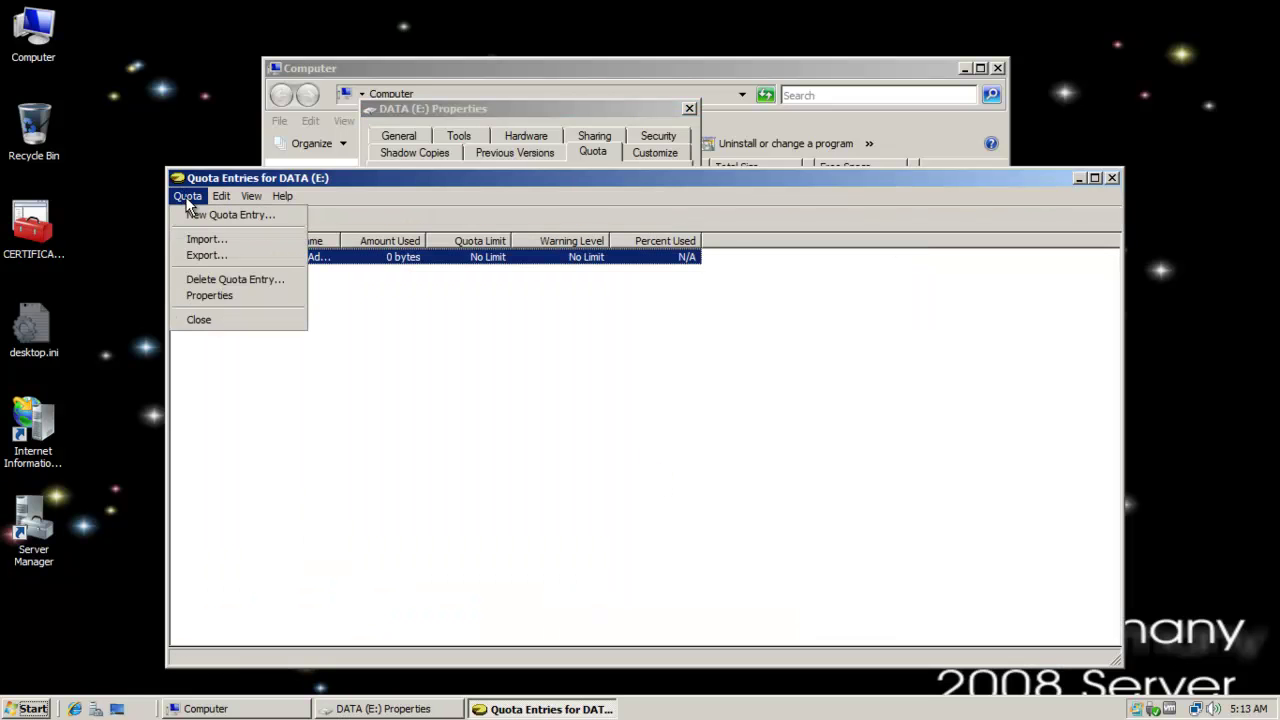
{"action": "left_click", "coordinate": [190, 214]}
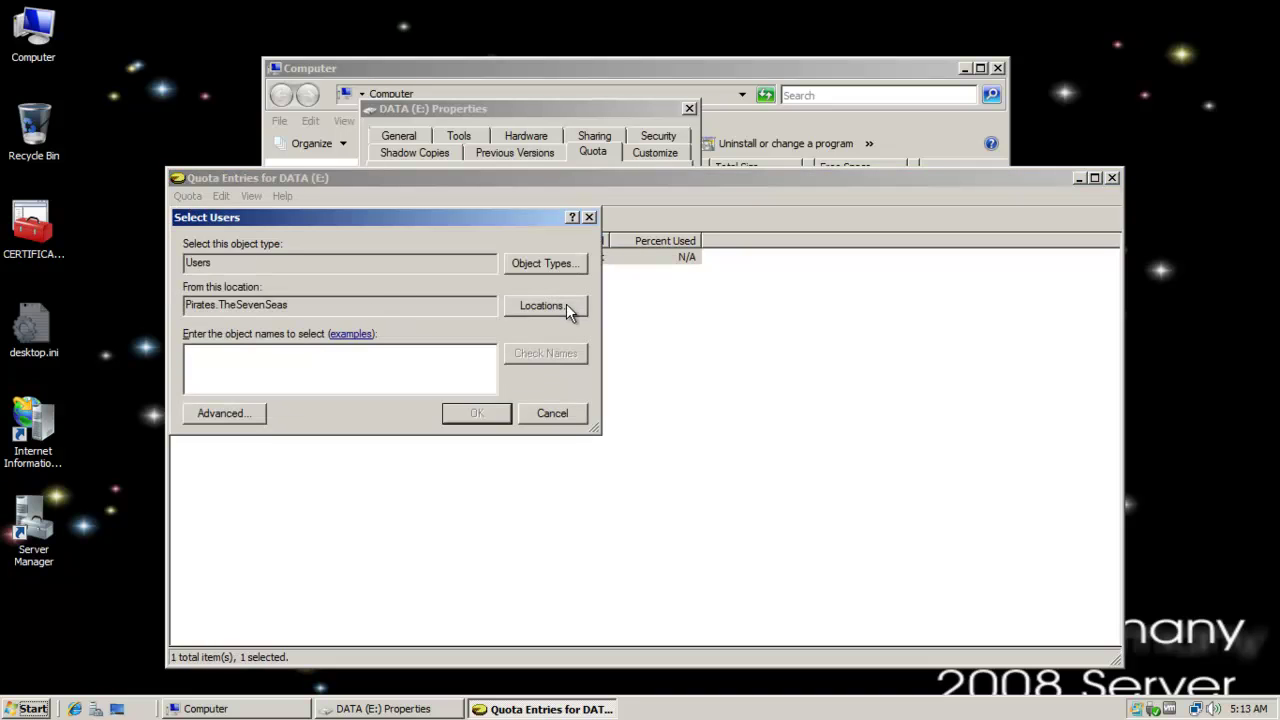
{"action": "left_click", "coordinate": [238, 419]}
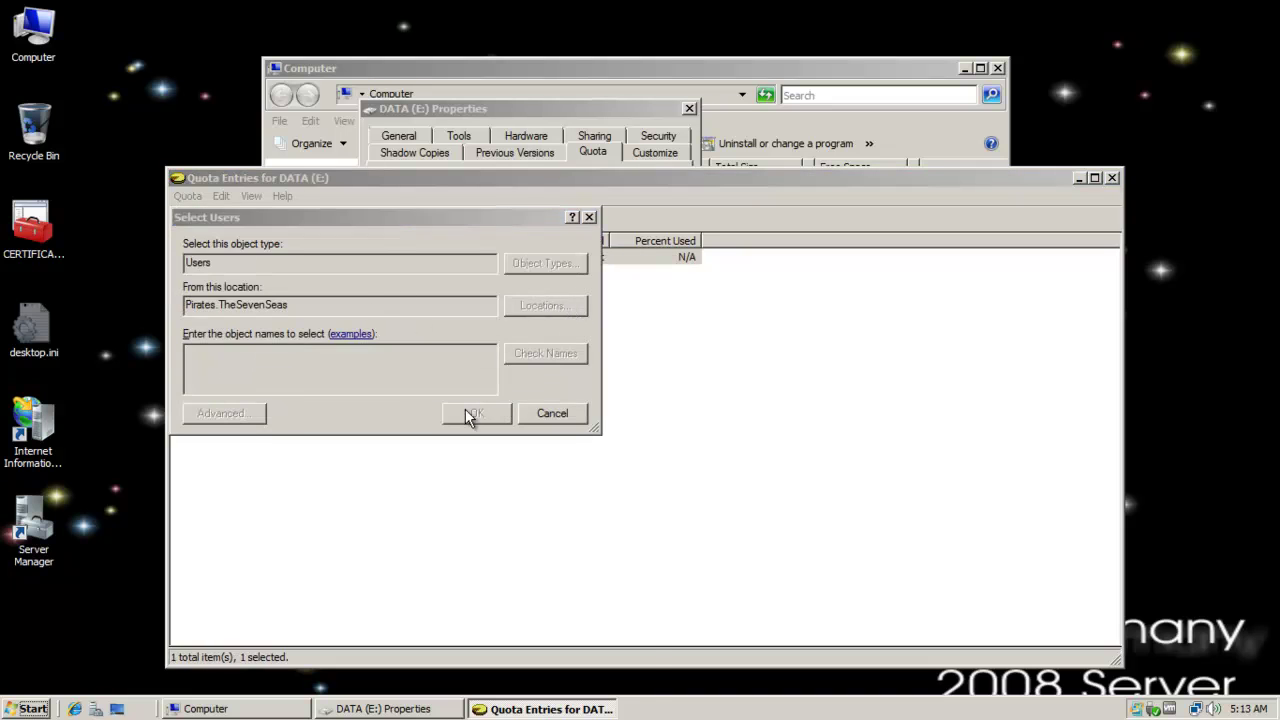
{"action": "left_click", "coordinate": [610, 328]}
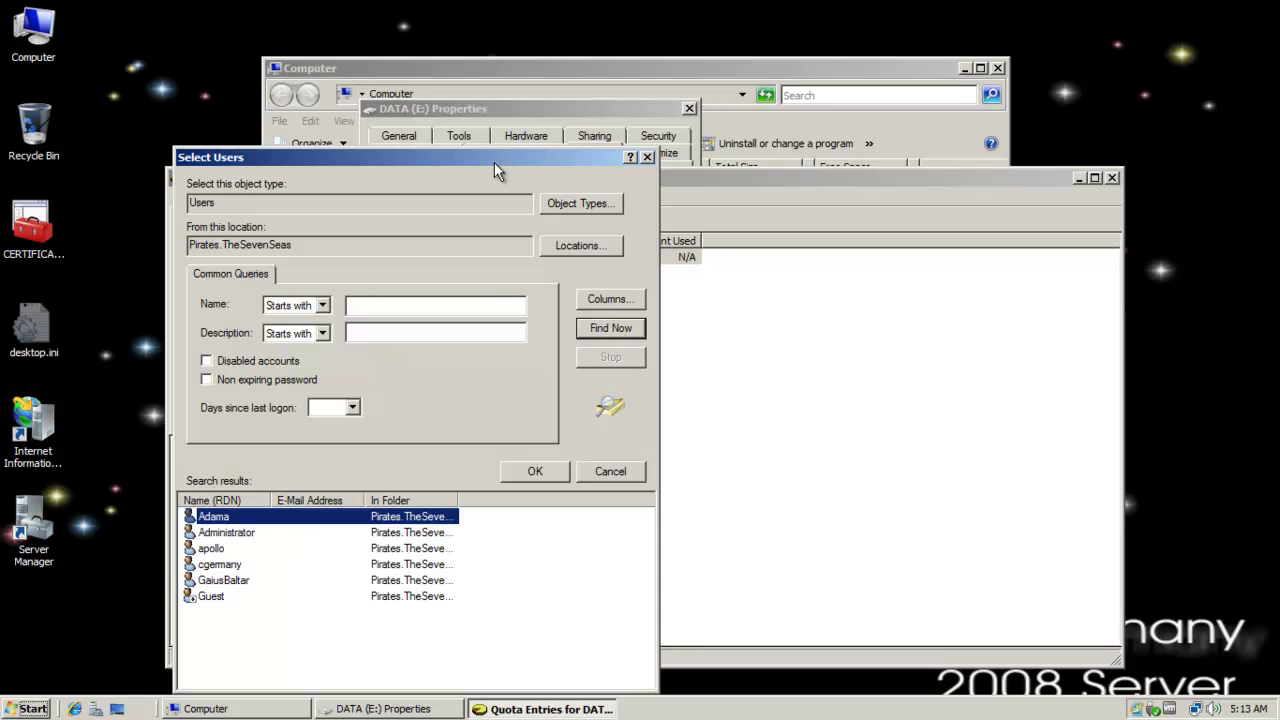
{"action": "left_click_drag", "start_coordinate": [494, 160], "coordinate": [668, 30]}
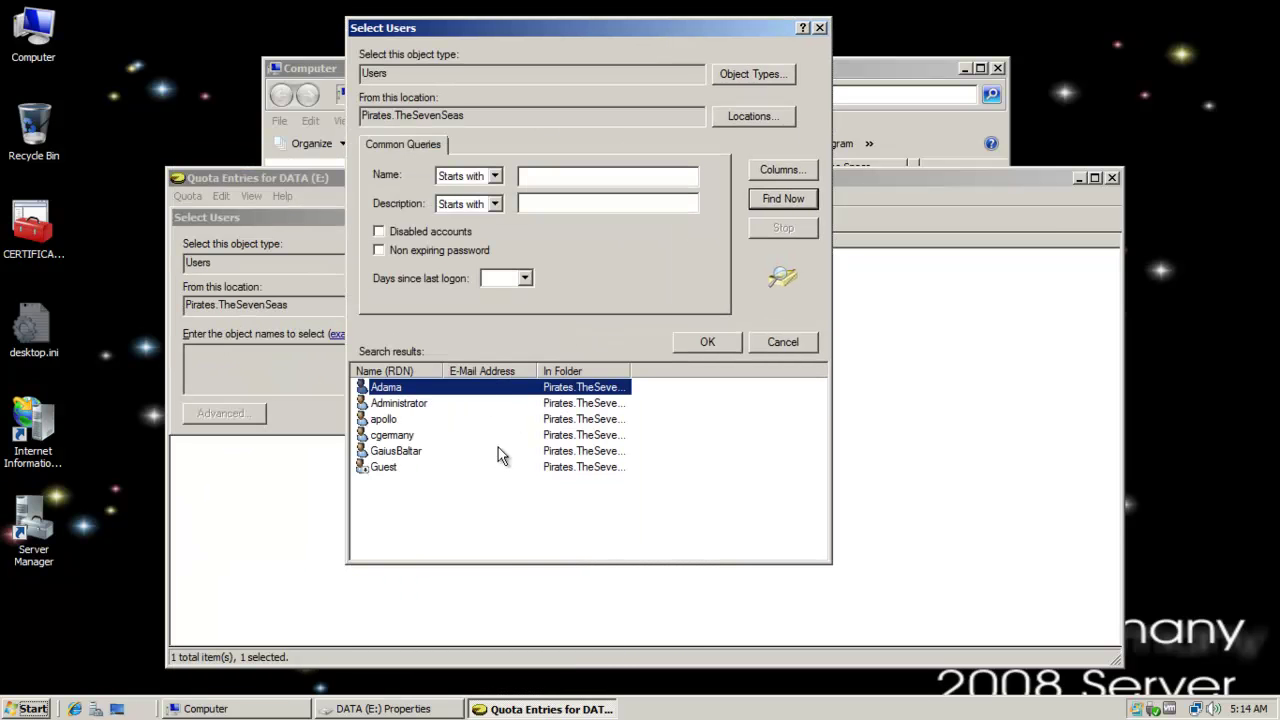
{"action": "left_click", "coordinate": [416, 456]}
{"action": "left_click", "coordinate": [708, 341]}
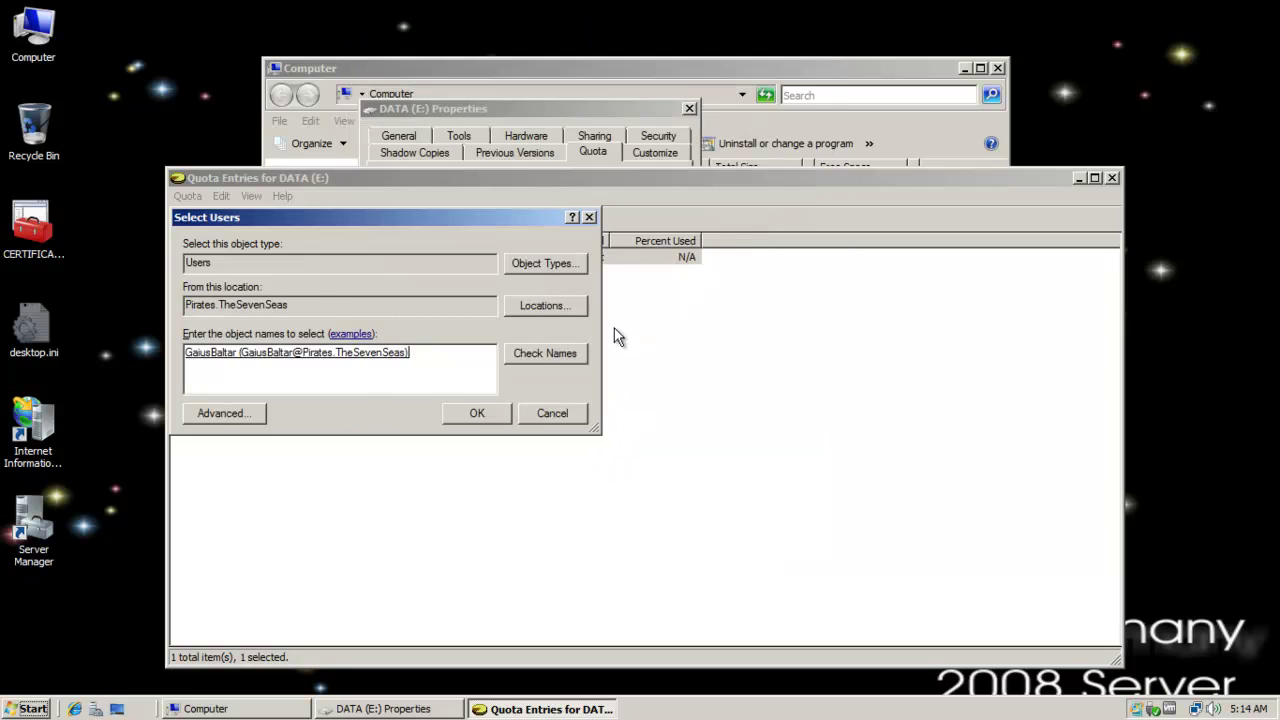
{"action": "left_click", "coordinate": [471, 418]}
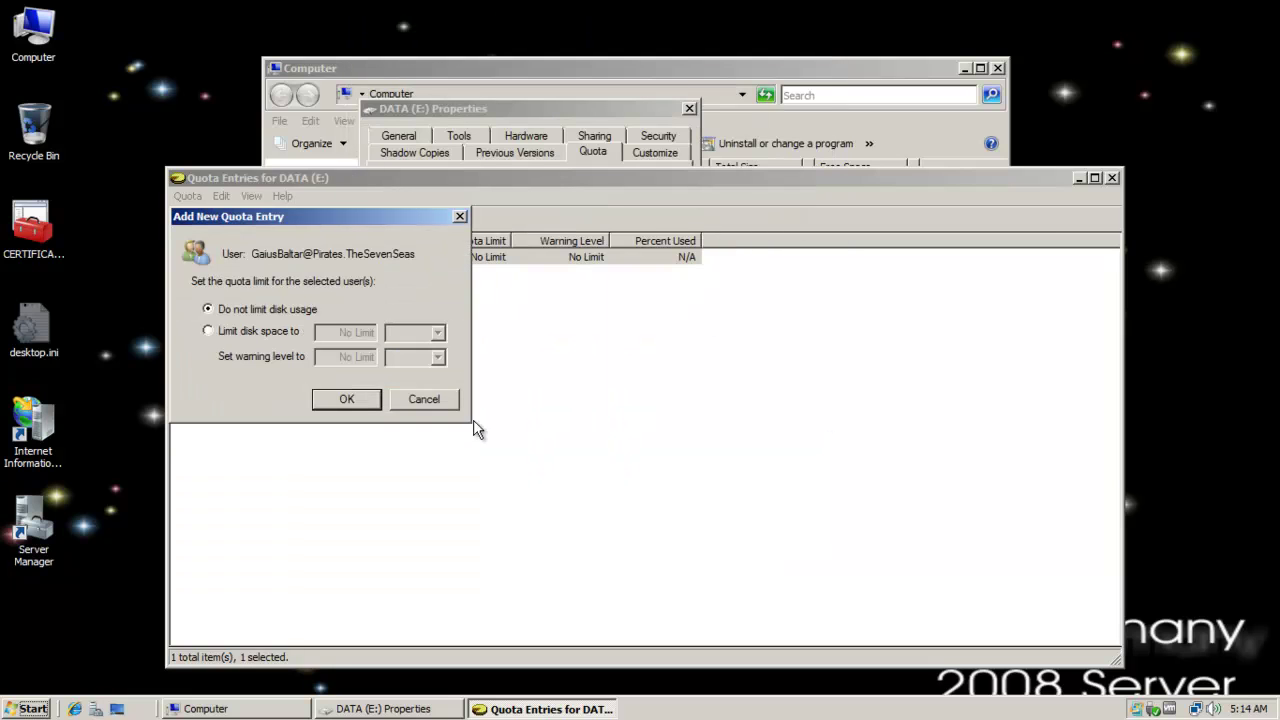
Limit that user to 10 KB with an 8 KB warning level and save the entry
{"action": "left_click", "coordinate": [246, 332]}
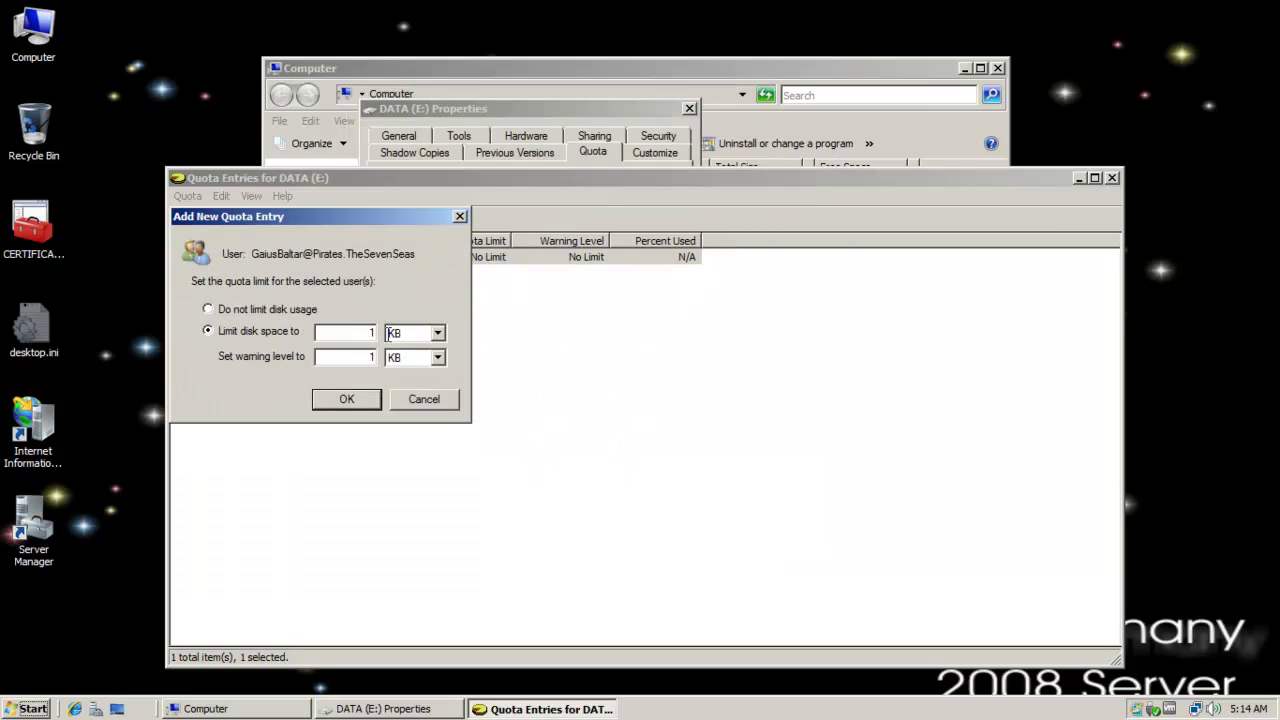
{"action": "double_click", "coordinate": [372, 332]}
{"action": "key", "text": "BackSpace"}
{"action": "type", "text": "10"}
{"action": "double_click", "coordinate": [372, 356]}
{"action": "key", "text": "BackSpace"}
{"action": "type", "text": "8"}
{"action": "left_click", "coordinate": [361, 398]}
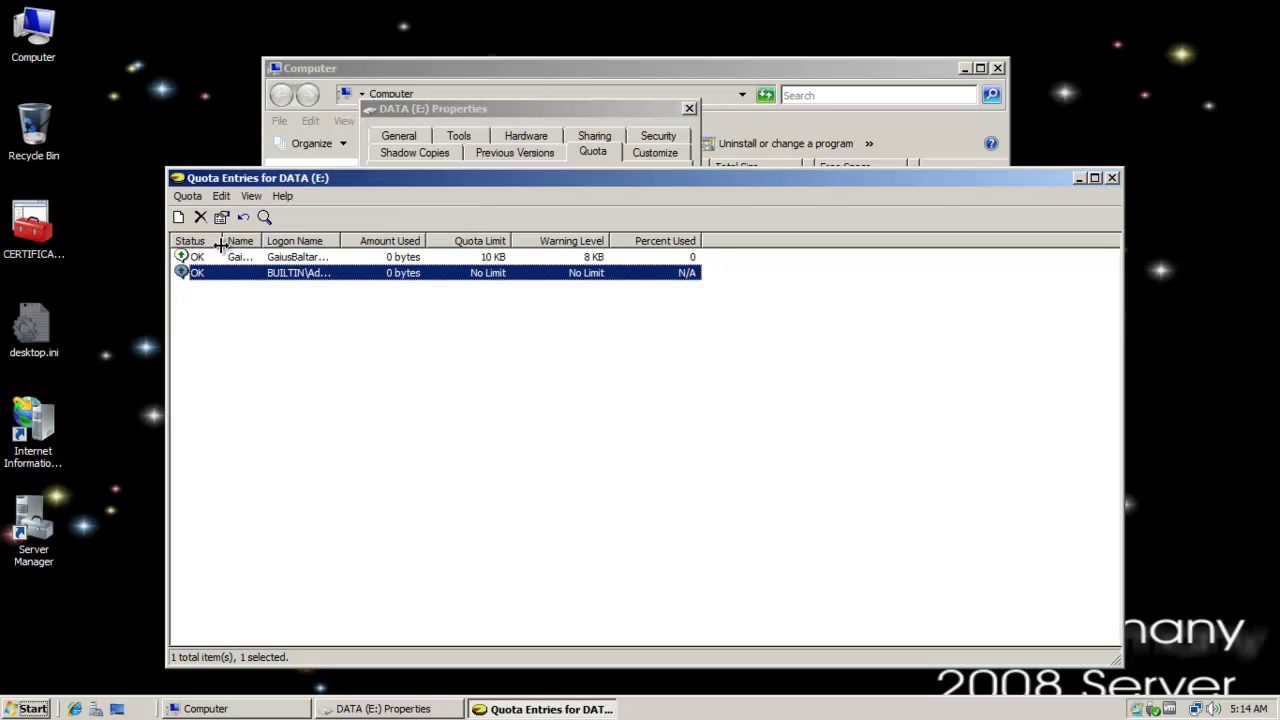
Widen the Name and Logon Name columns to show full user names
{"action": "left_click_drag", "start_coordinate": [262, 241], "coordinate": [298, 241]}
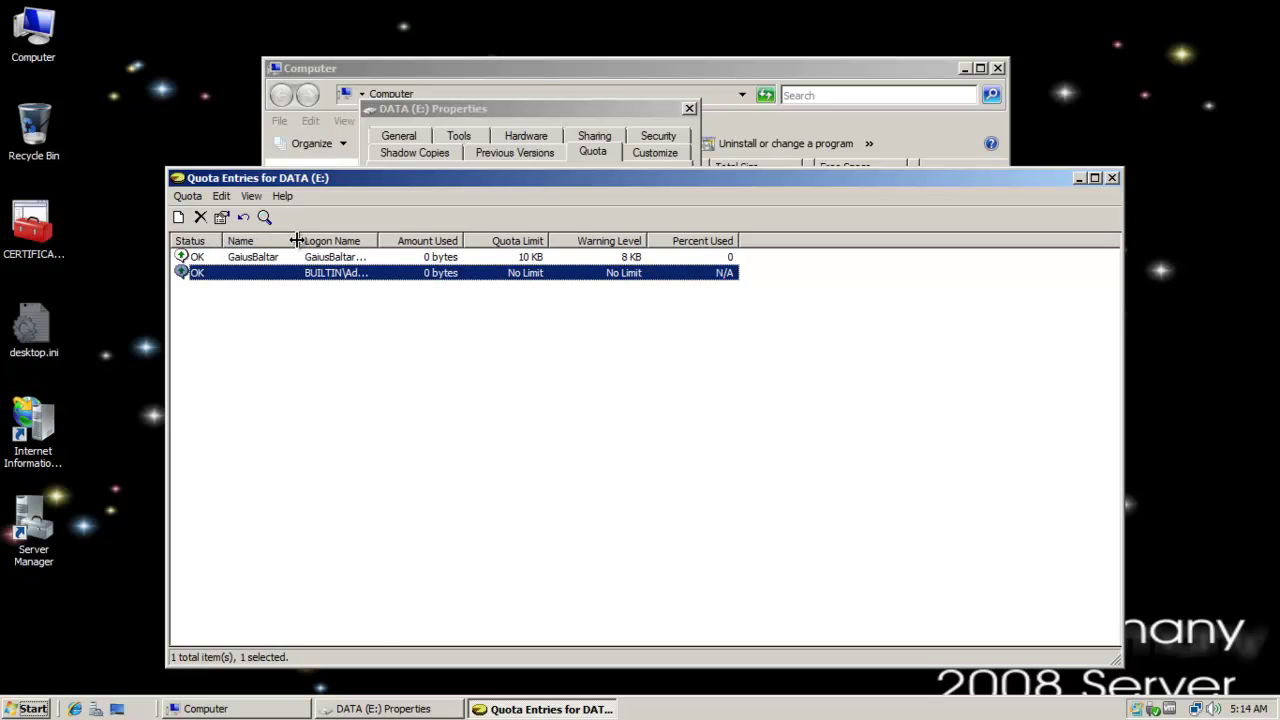
{"action": "left_click_drag", "start_coordinate": [394, 241], "coordinate": [416, 243]}
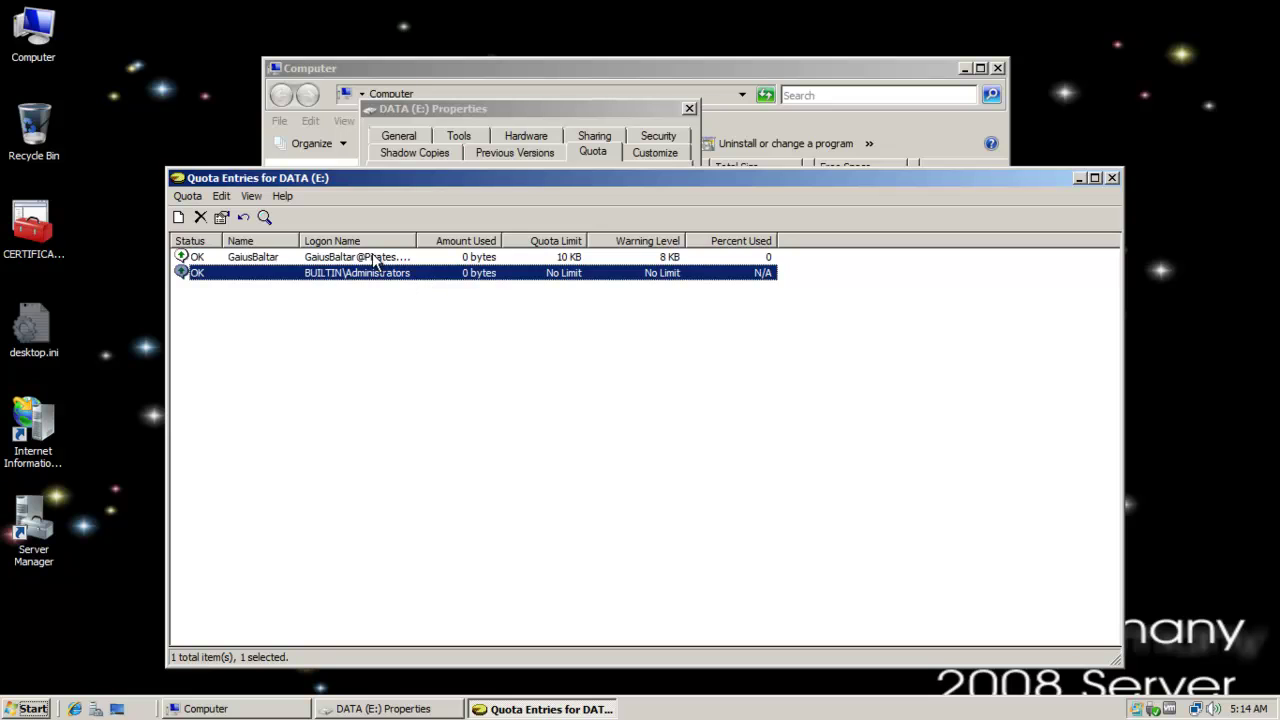
{"action": "left_click", "coordinate": [375, 258]}
{"action": "left_click", "coordinate": [388, 276]}
{"action": "left_click", "coordinate": [390, 257]}
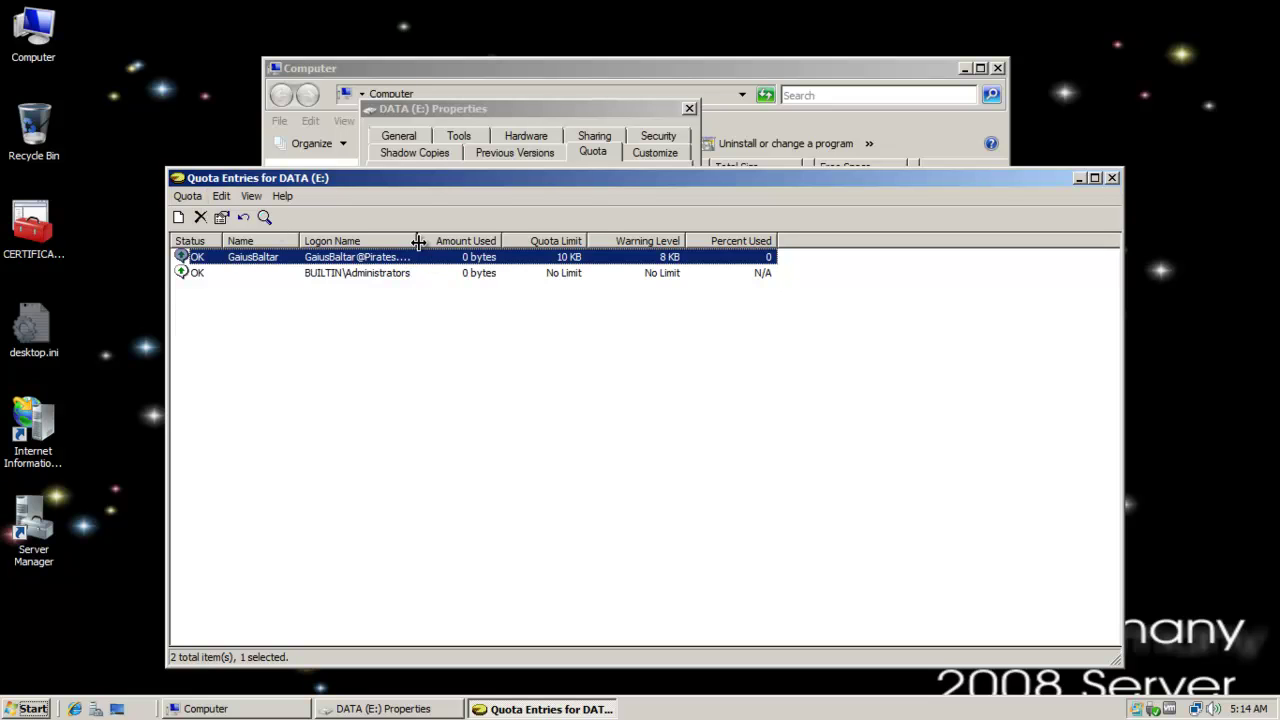
{"action": "left_click_drag", "start_coordinate": [417, 241], "coordinate": [480, 241]}
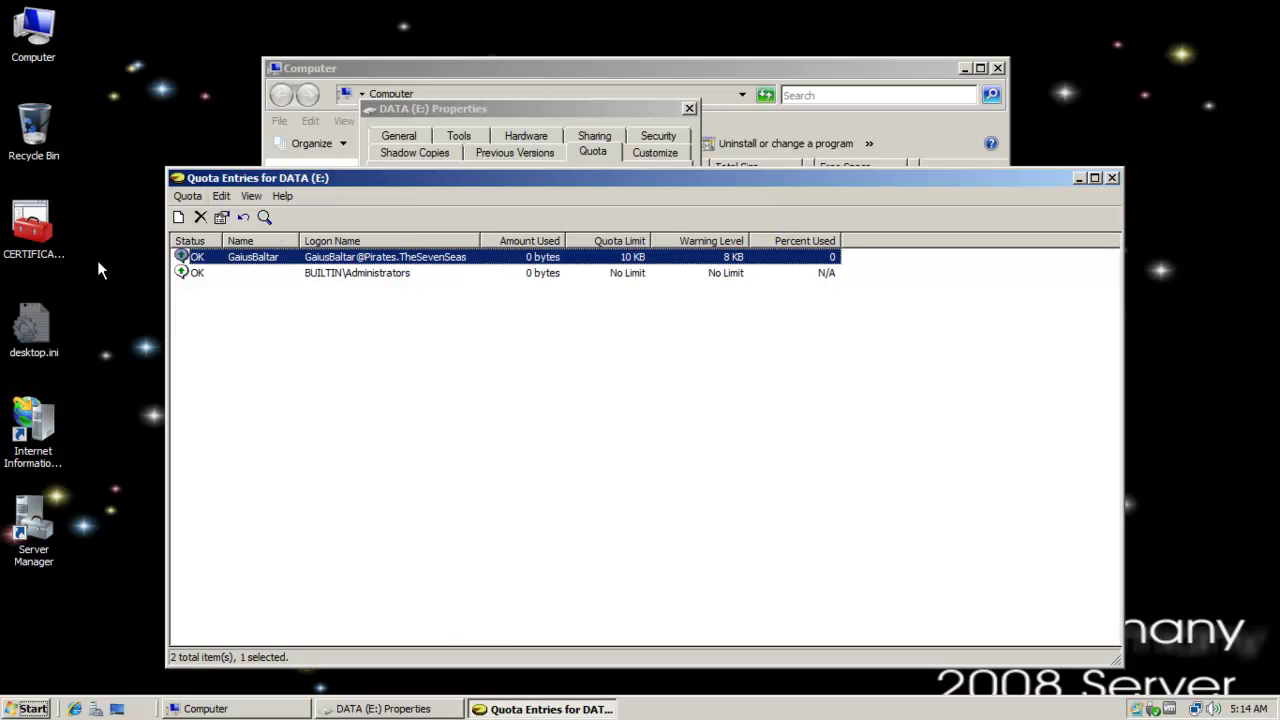
Add a quota entry for another domain user with no disk limit
{"action": "left_click", "coordinate": [189, 197]}
{"action": "left_click", "coordinate": [205, 214]}
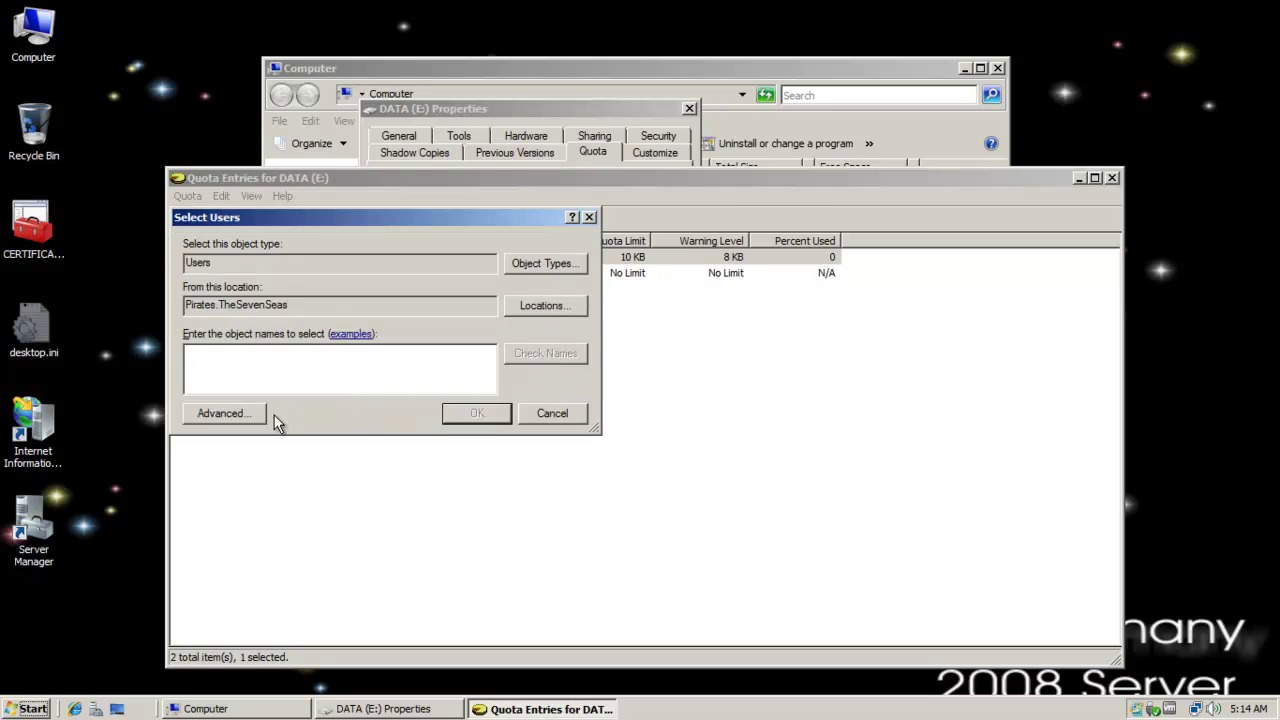
{"action": "left_click", "coordinate": [243, 416]}
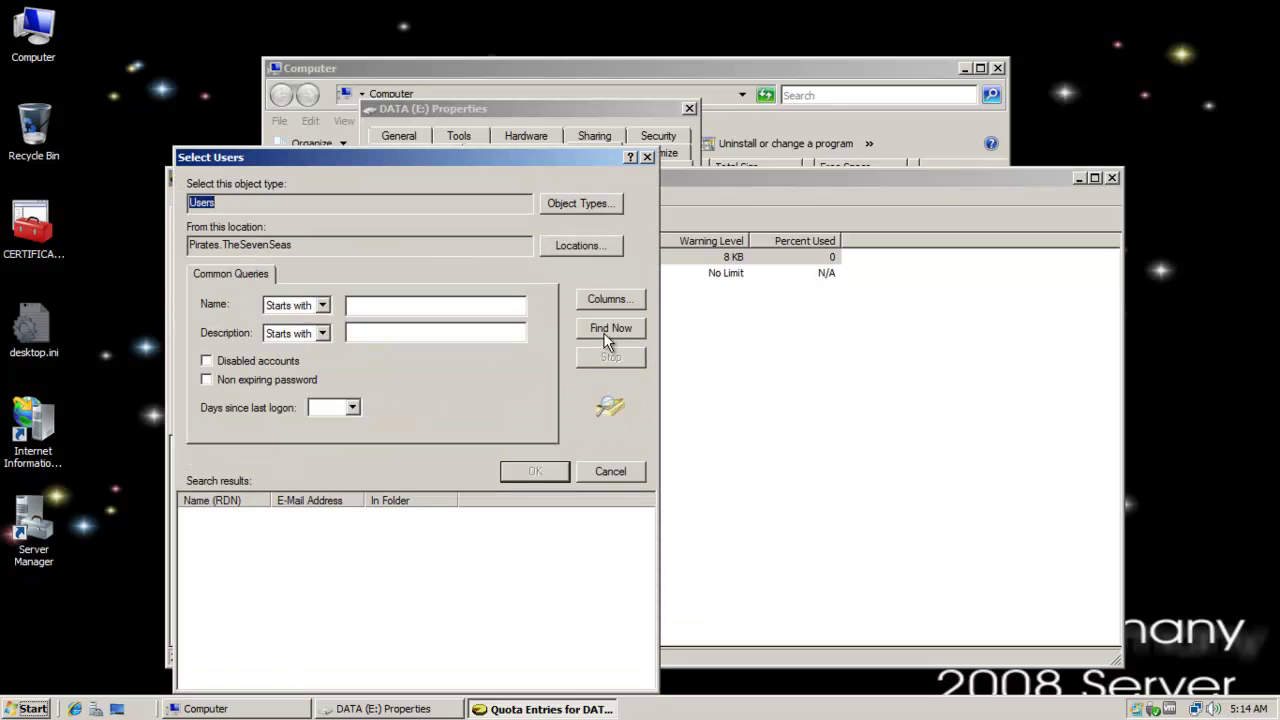
{"action": "left_click", "coordinate": [610, 330]}
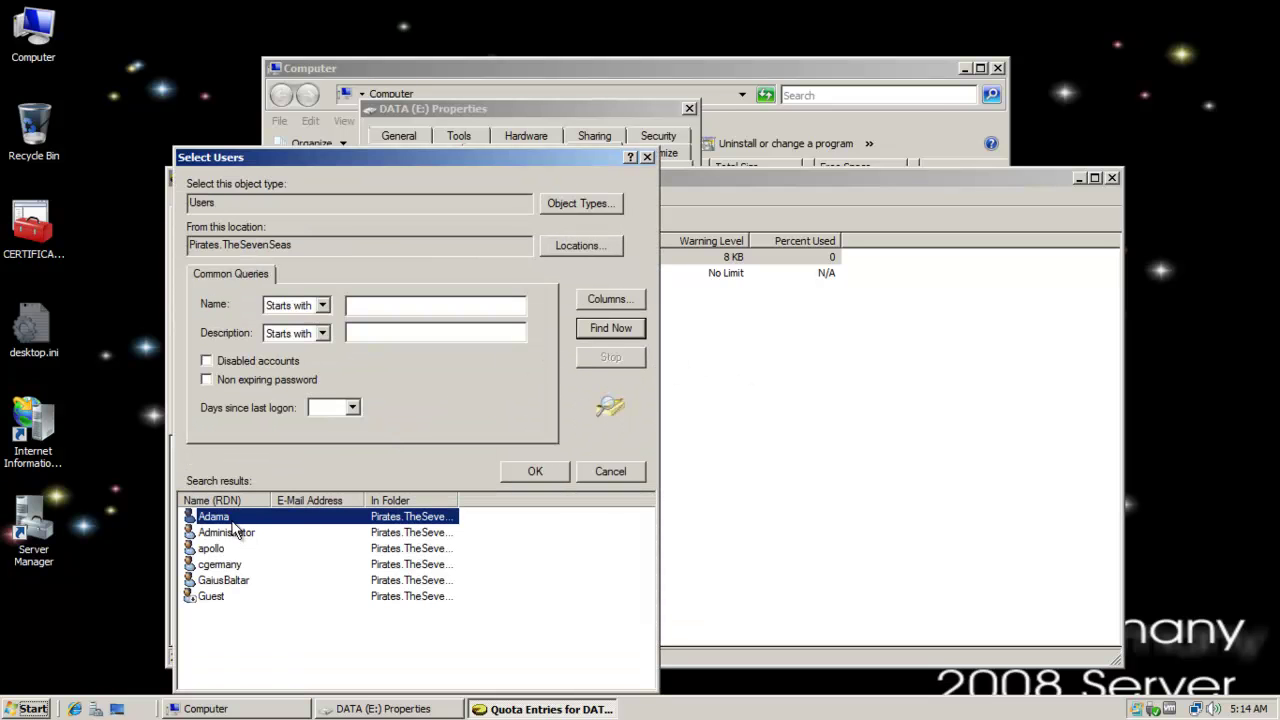
{"action": "left_click", "coordinate": [531, 474]}
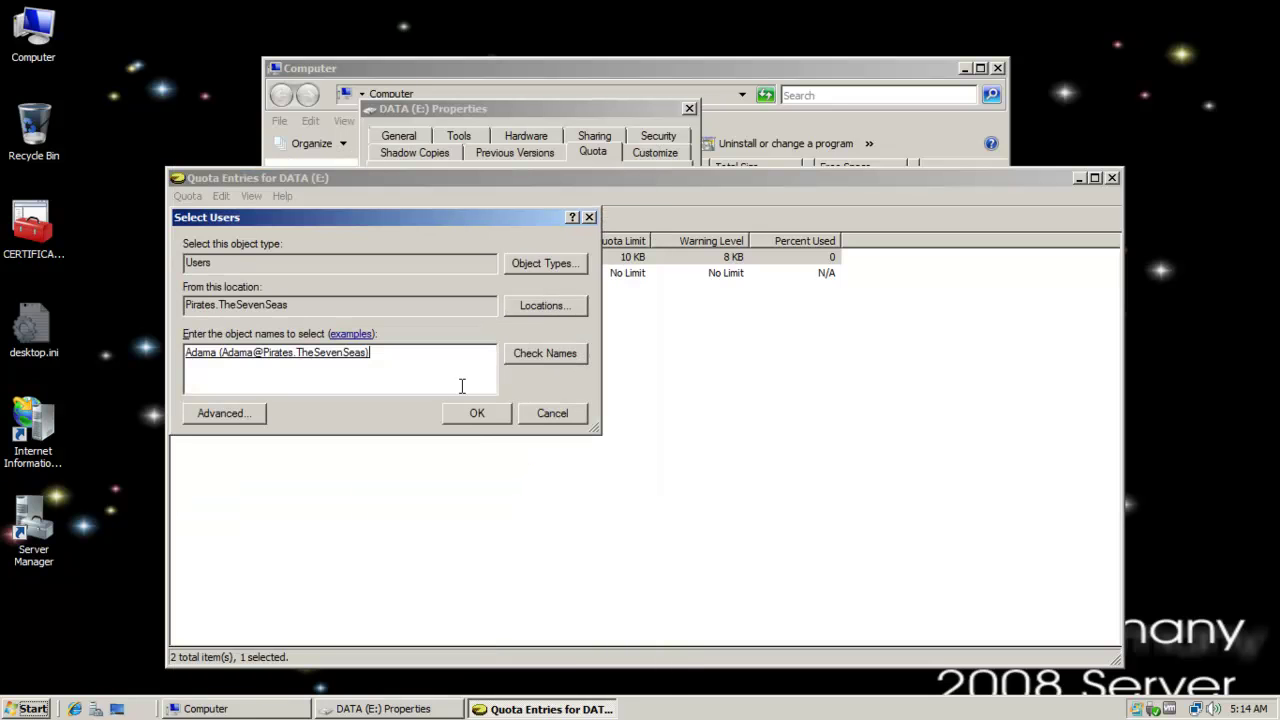
{"action": "left_click", "coordinate": [467, 419]}
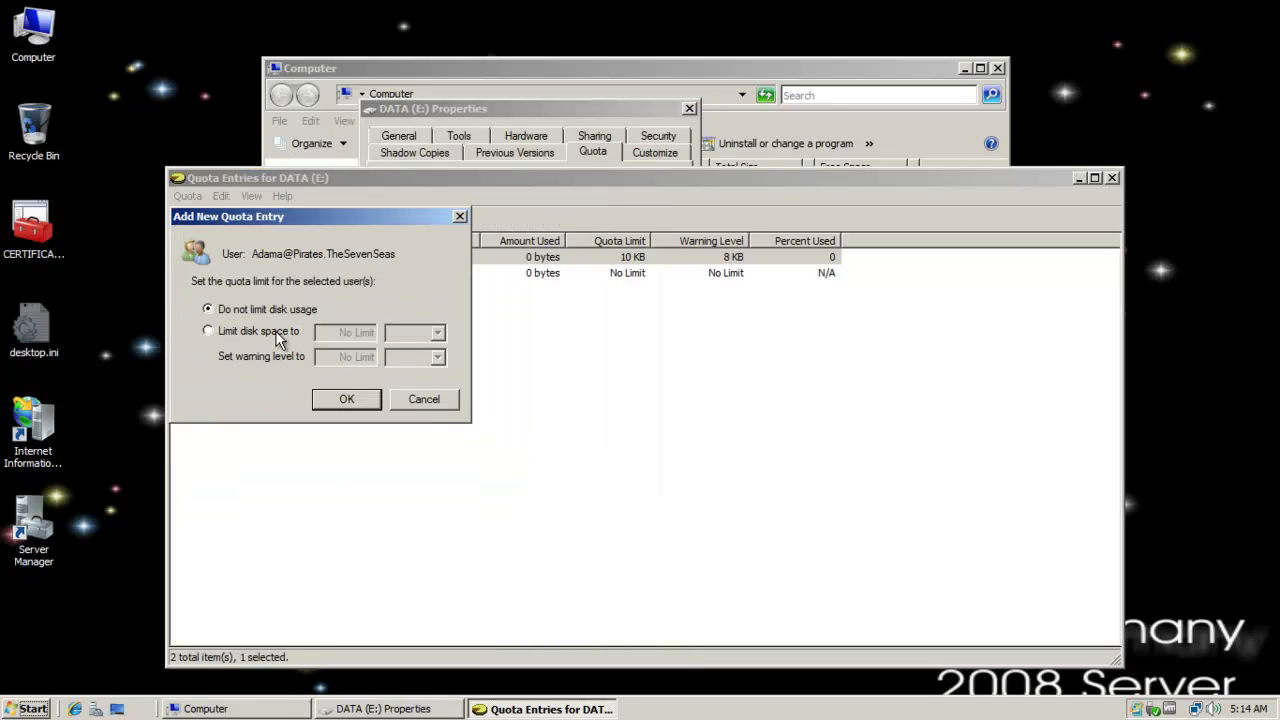
{"action": "left_click", "coordinate": [333, 403]}
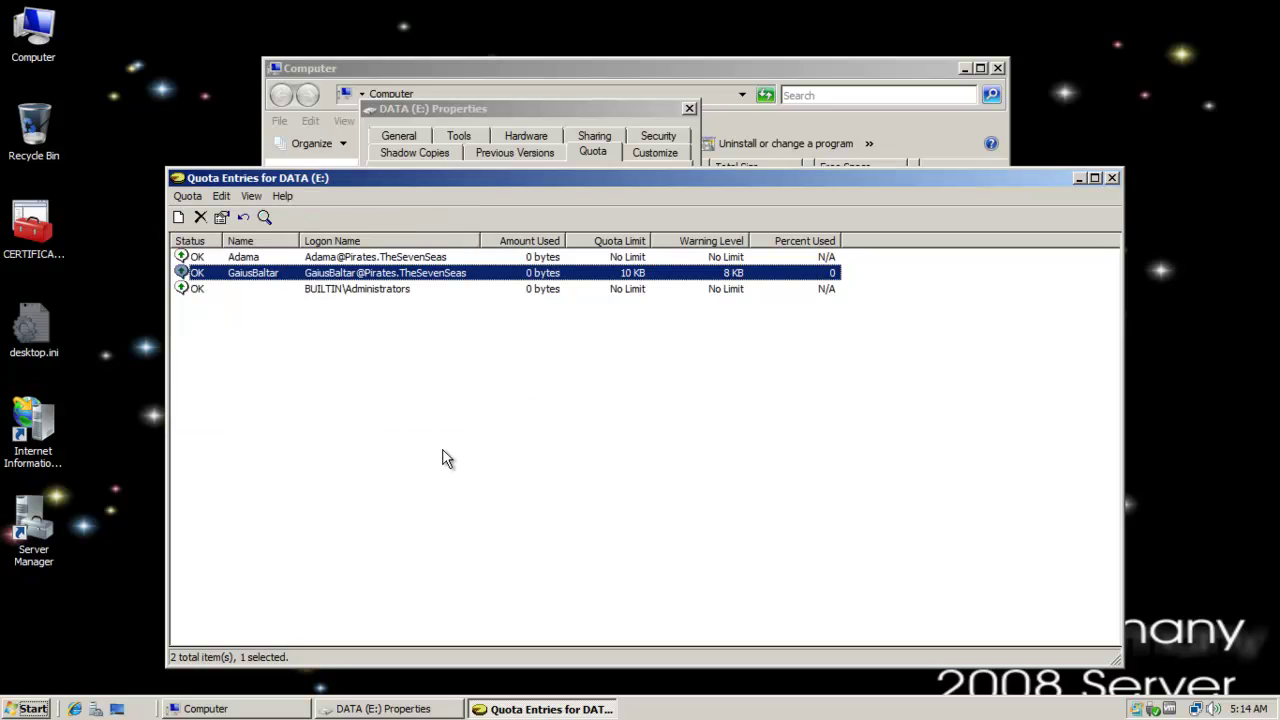
{"action": "left_click", "coordinate": [484, 258]}
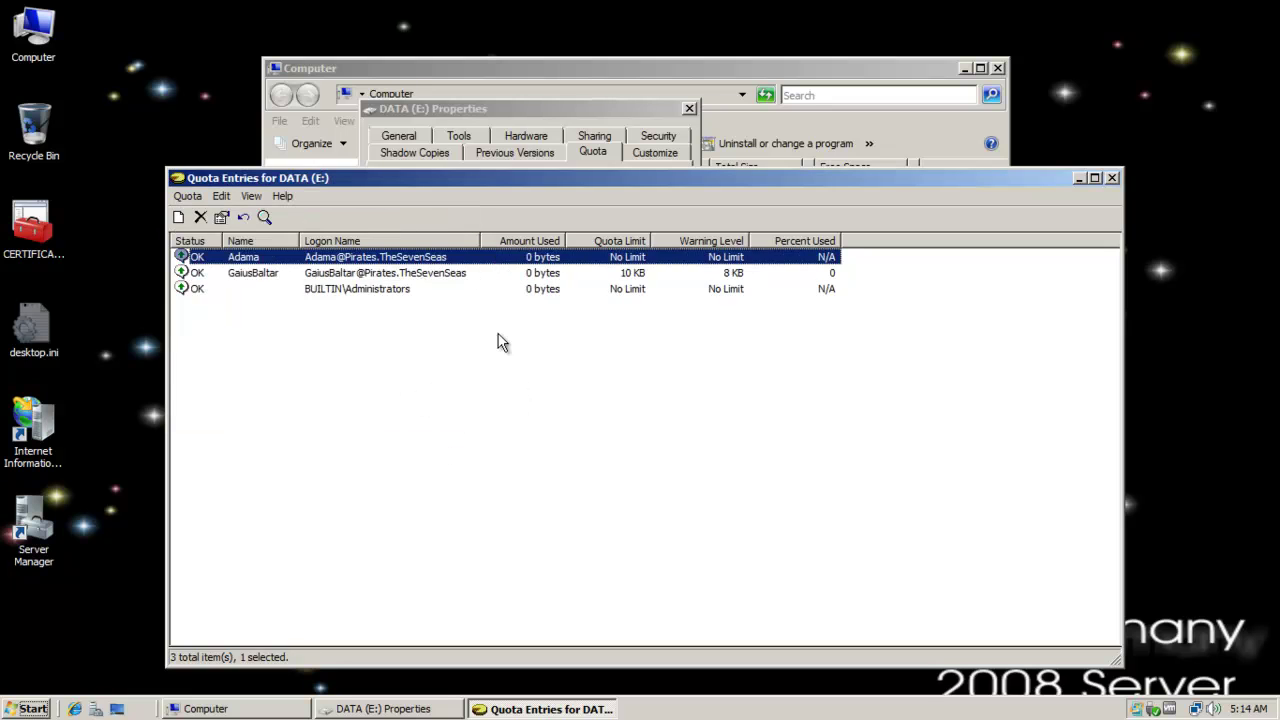
Start another quota entry and choose the third domain user from the search results
{"action": "left_click", "coordinate": [187, 196]}
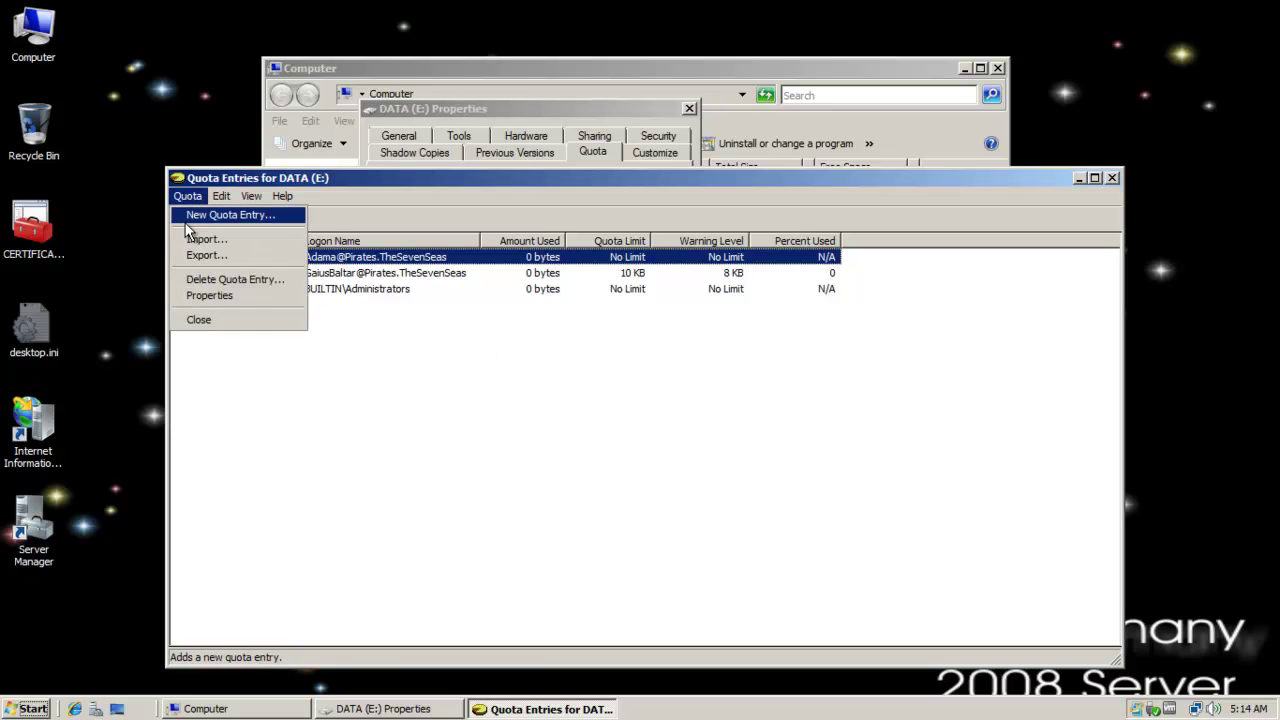
{"action": "left_click", "coordinate": [190, 216]}
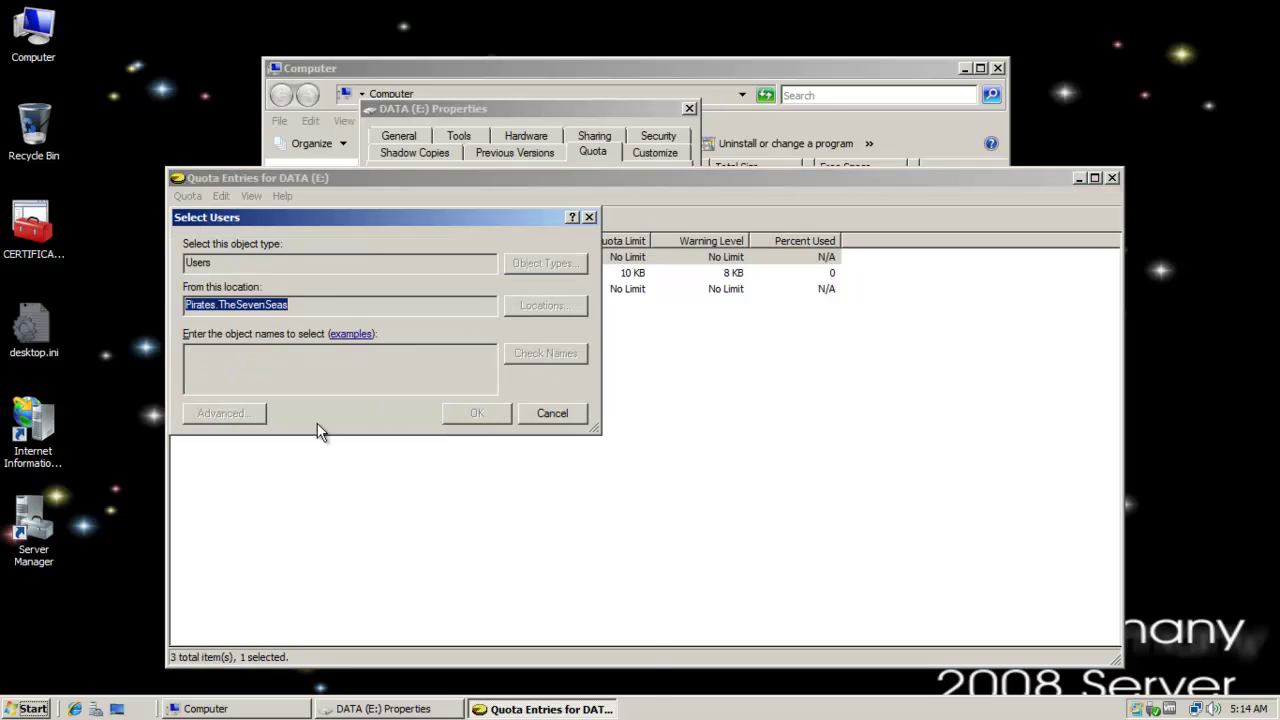
{"action": "left_click", "coordinate": [224, 413]}
{"action": "left_click", "coordinate": [612, 330]}
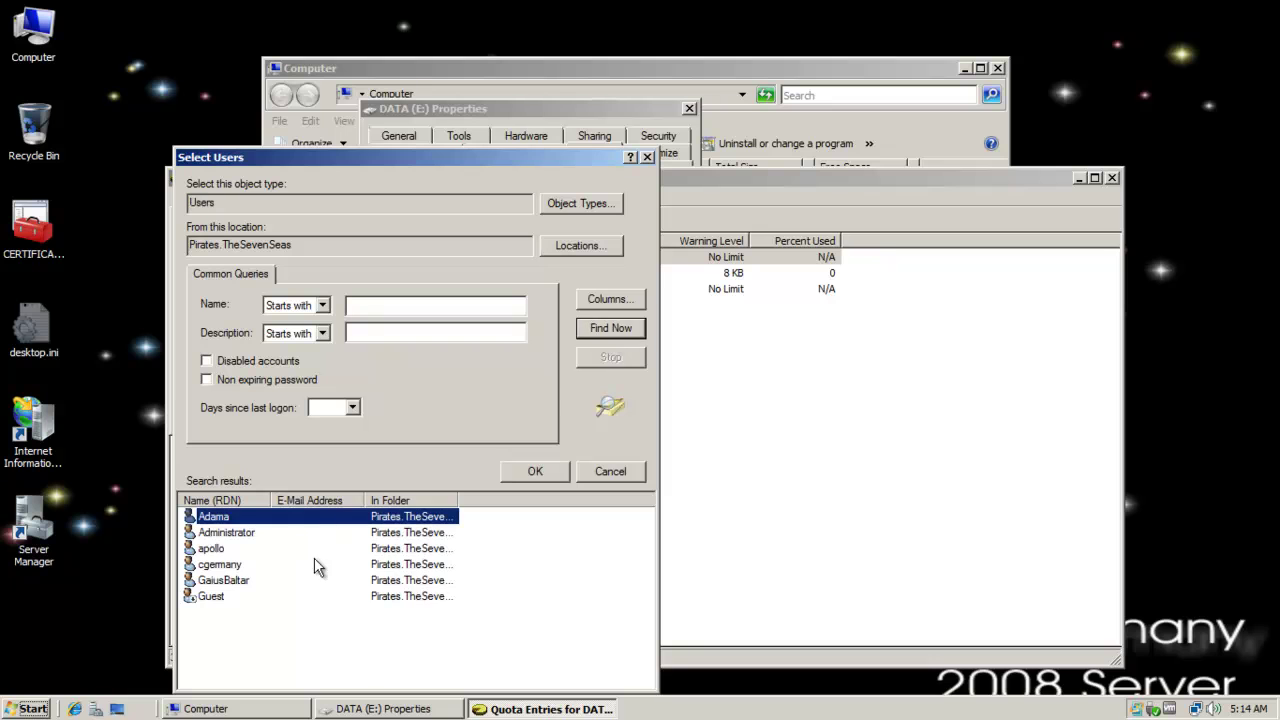
{"action": "left_click", "coordinate": [226, 548]}
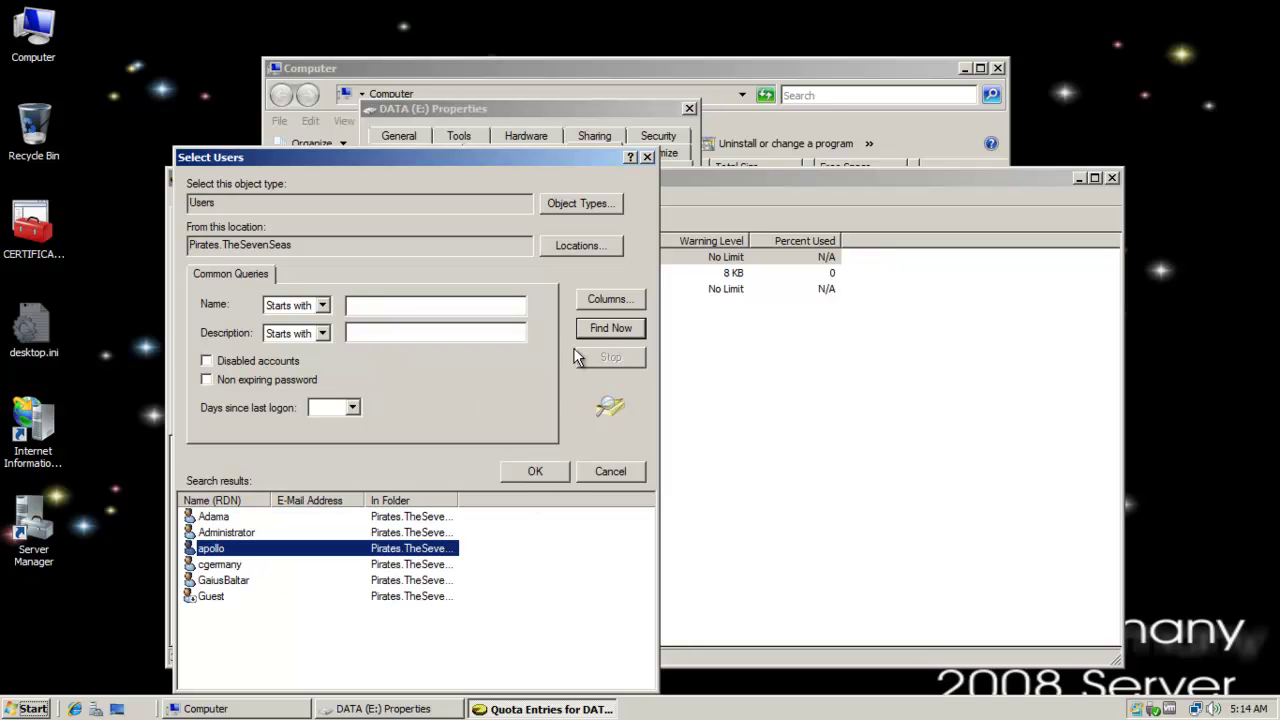
{"action": "left_click", "coordinate": [535, 471]}
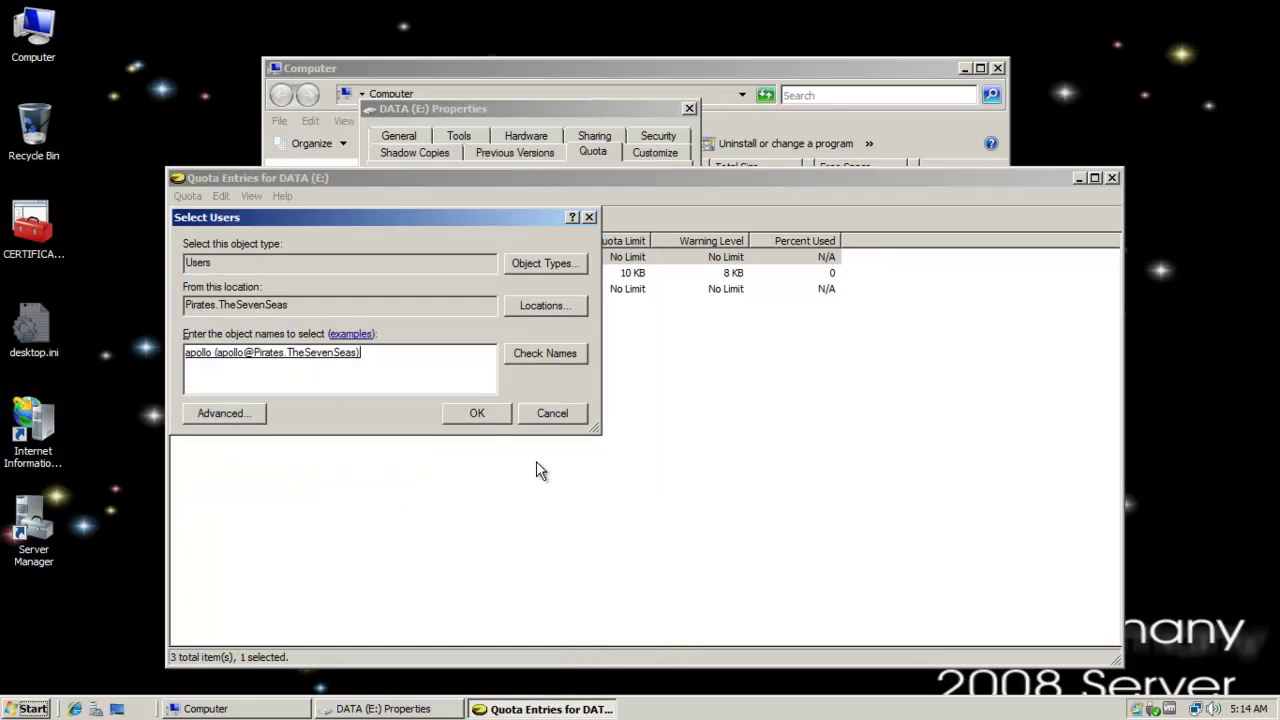
{"action": "left_click", "coordinate": [474, 420]}
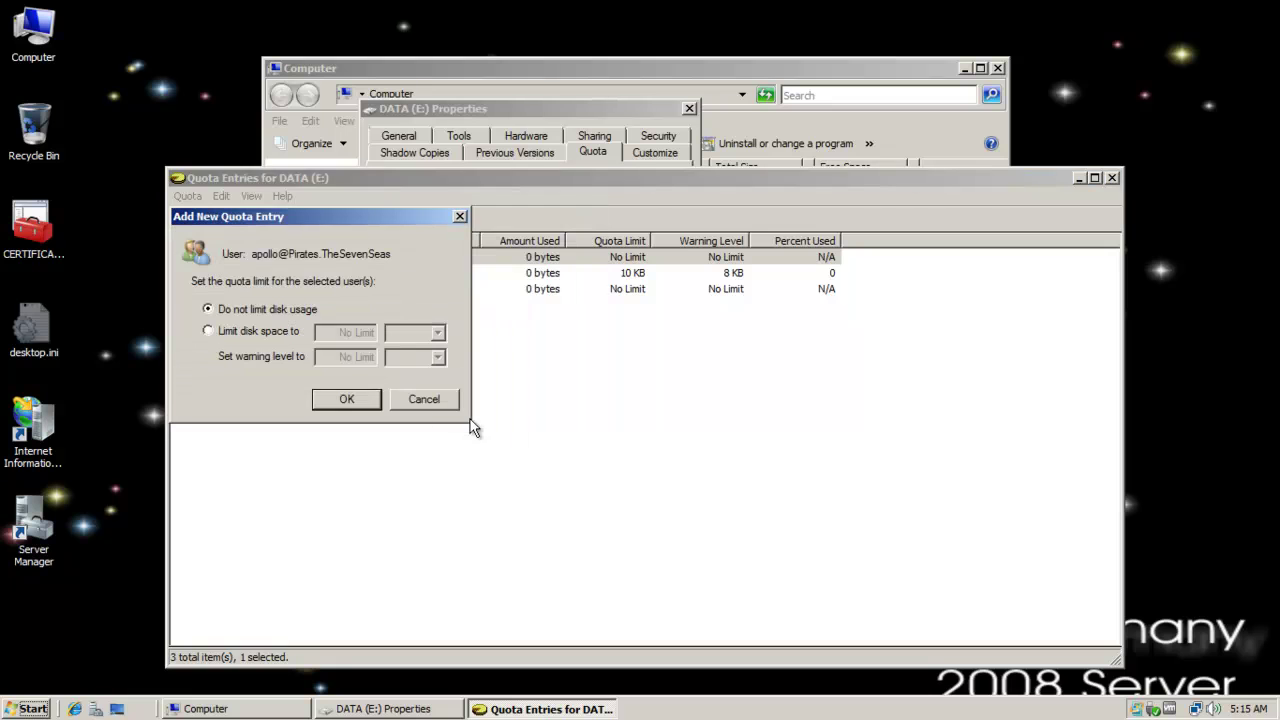
Give this user a 100 MB disk limit and 100 MB warning level, and save
{"action": "left_click", "coordinate": [231, 331]}
{"action": "left_click", "coordinate": [438, 333]}
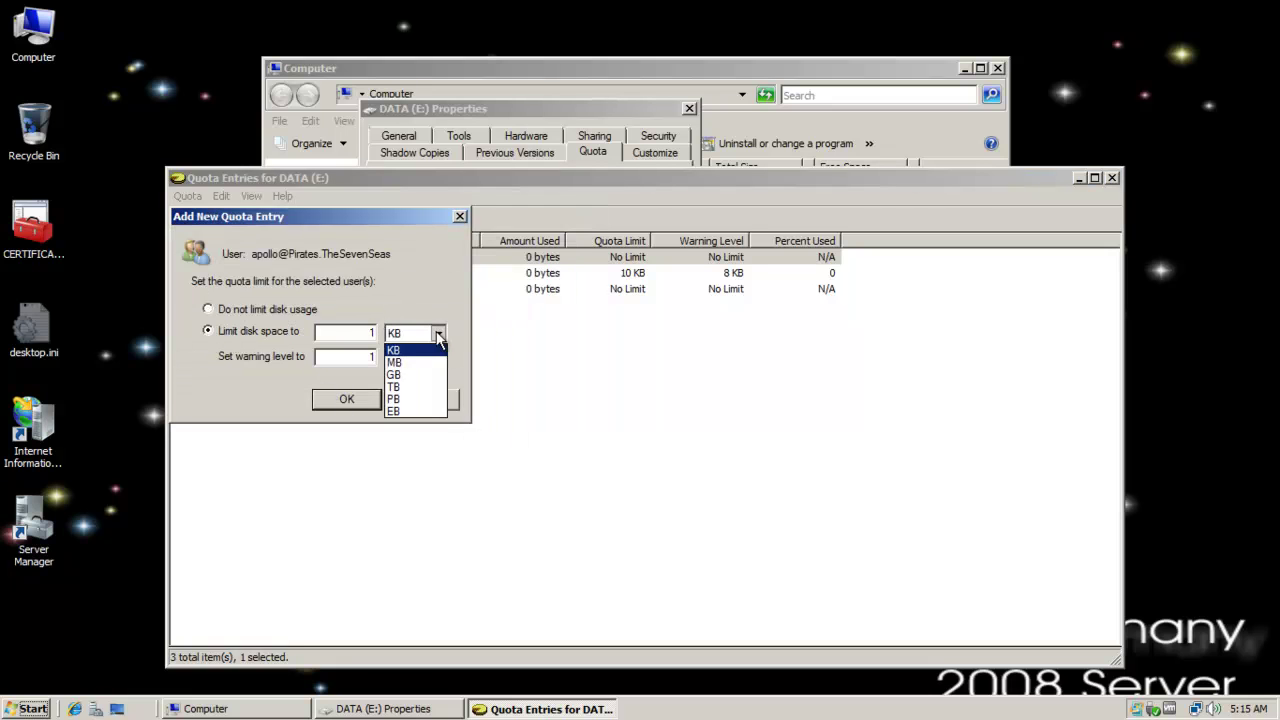
{"action": "left_click", "coordinate": [437, 362]}
{"action": "left_click", "coordinate": [438, 357]}
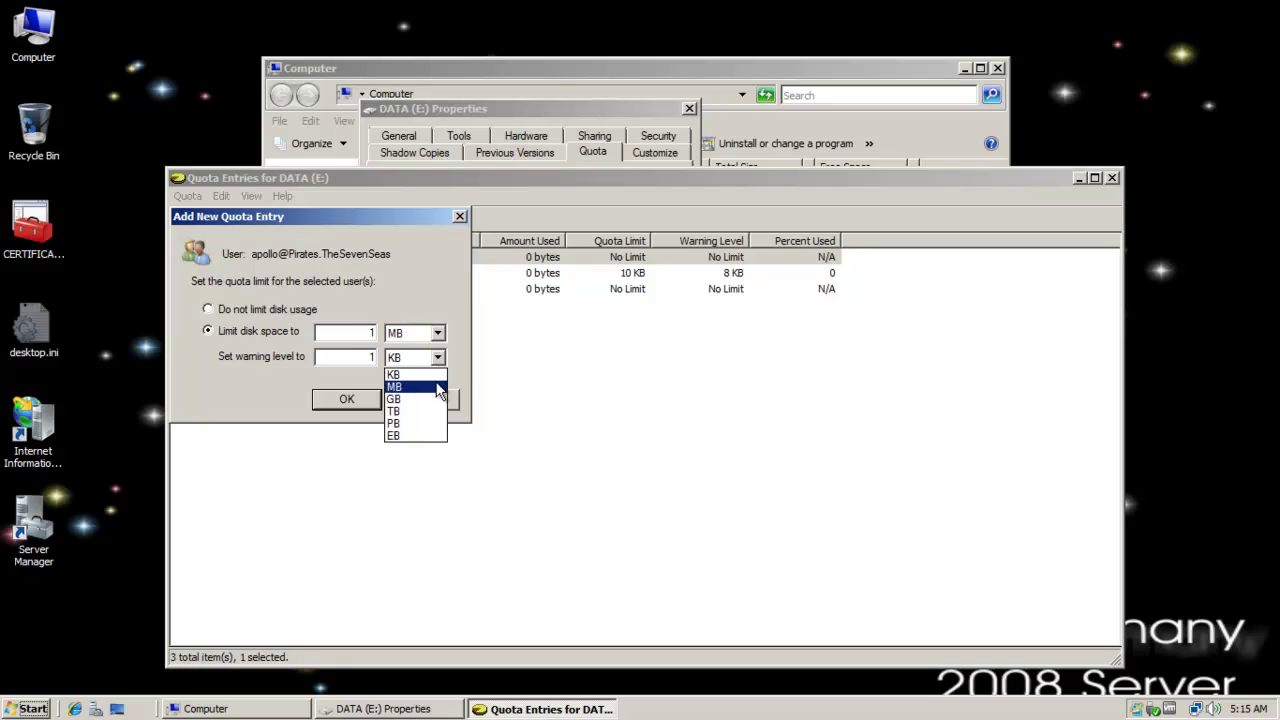
{"action": "left_click", "coordinate": [437, 387]}
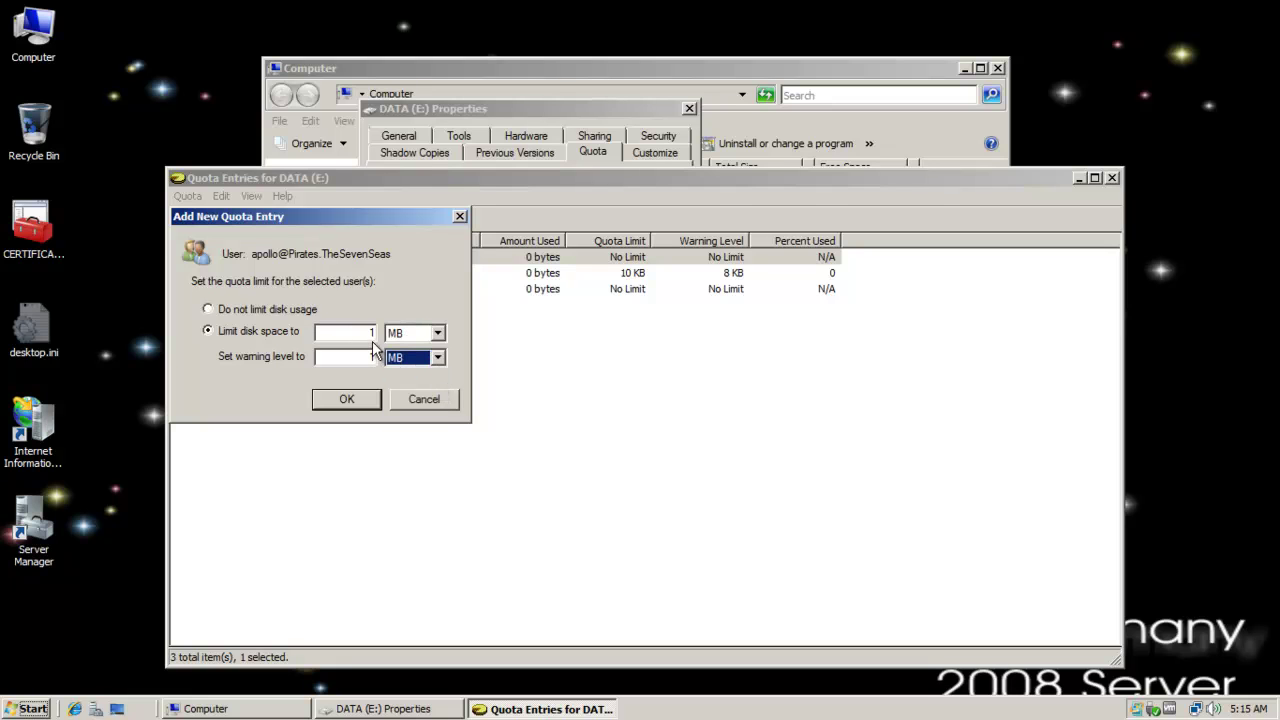
{"action": "double_click", "coordinate": [368, 333]}
{"action": "type", "text": "100"}
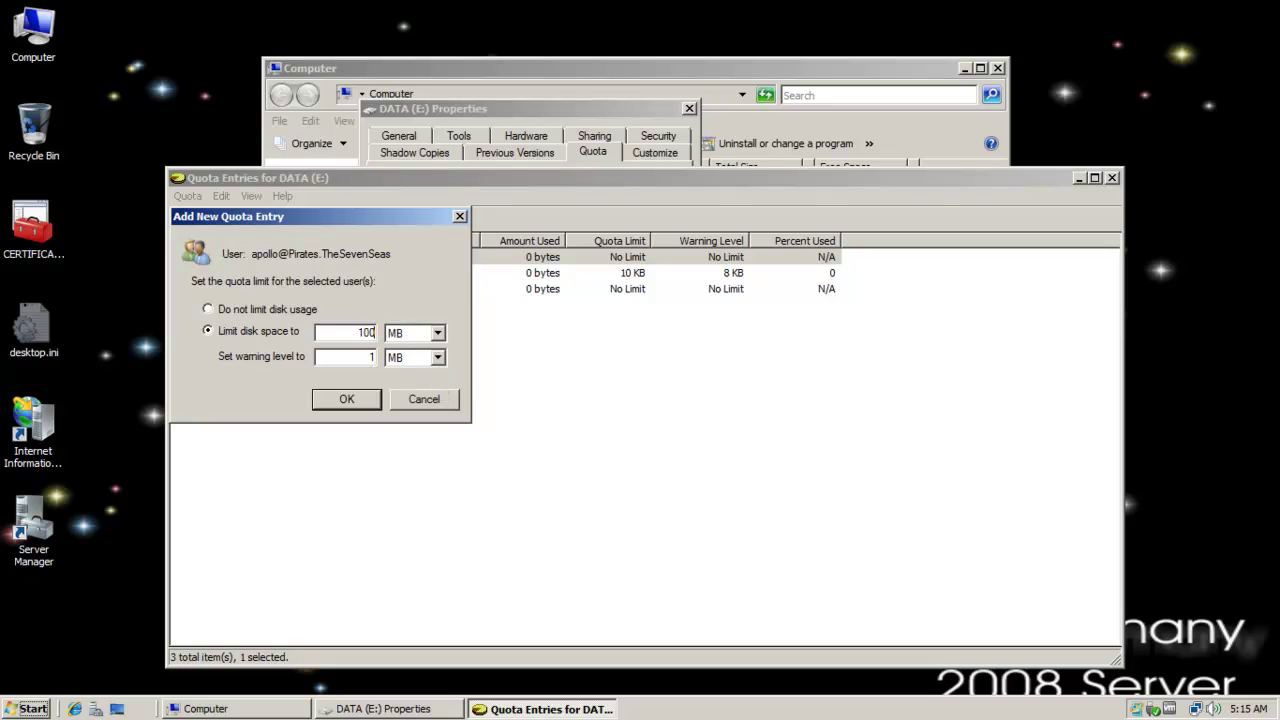
{"action": "double_click", "coordinate": [369, 356]}
{"action": "type", "text": "100"}
{"action": "left_click", "coordinate": [347, 399]}
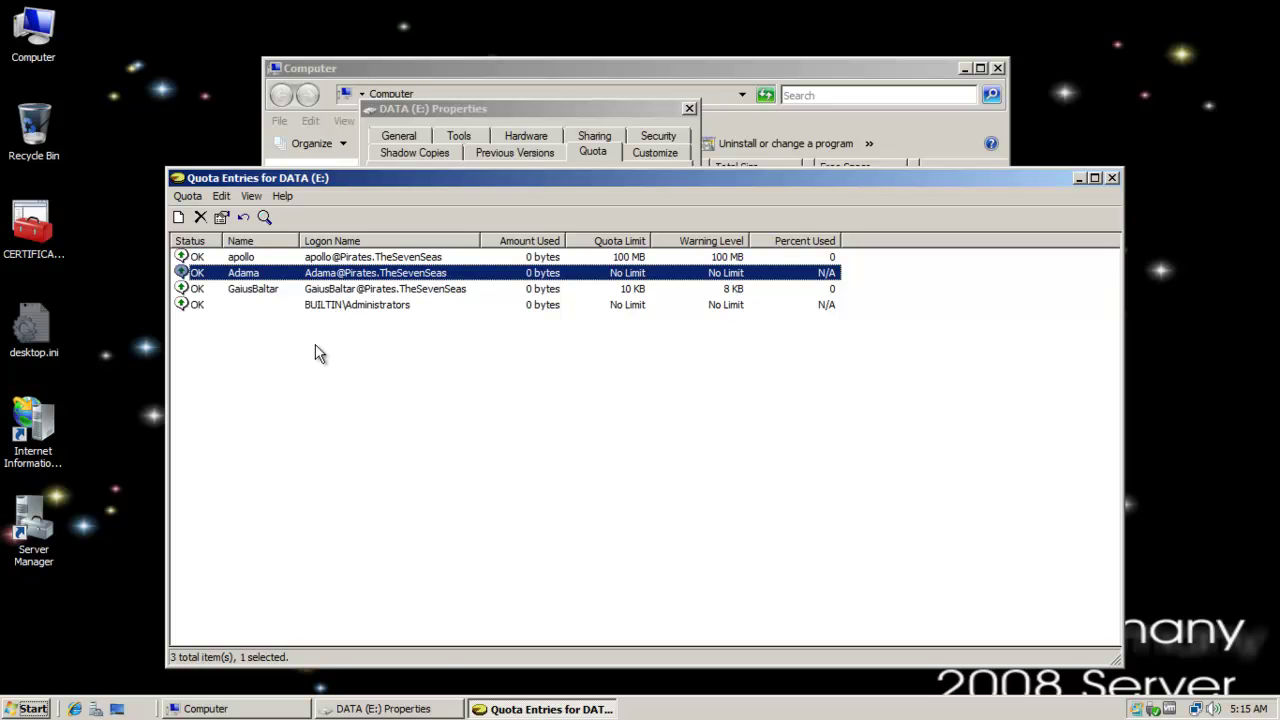
Review the quota entries list, ending on the new 100 MB entry
{"action": "left_click", "coordinate": [594, 288]}
{"action": "key", "text": "Up"}
{"action": "key", "text": "Up"}
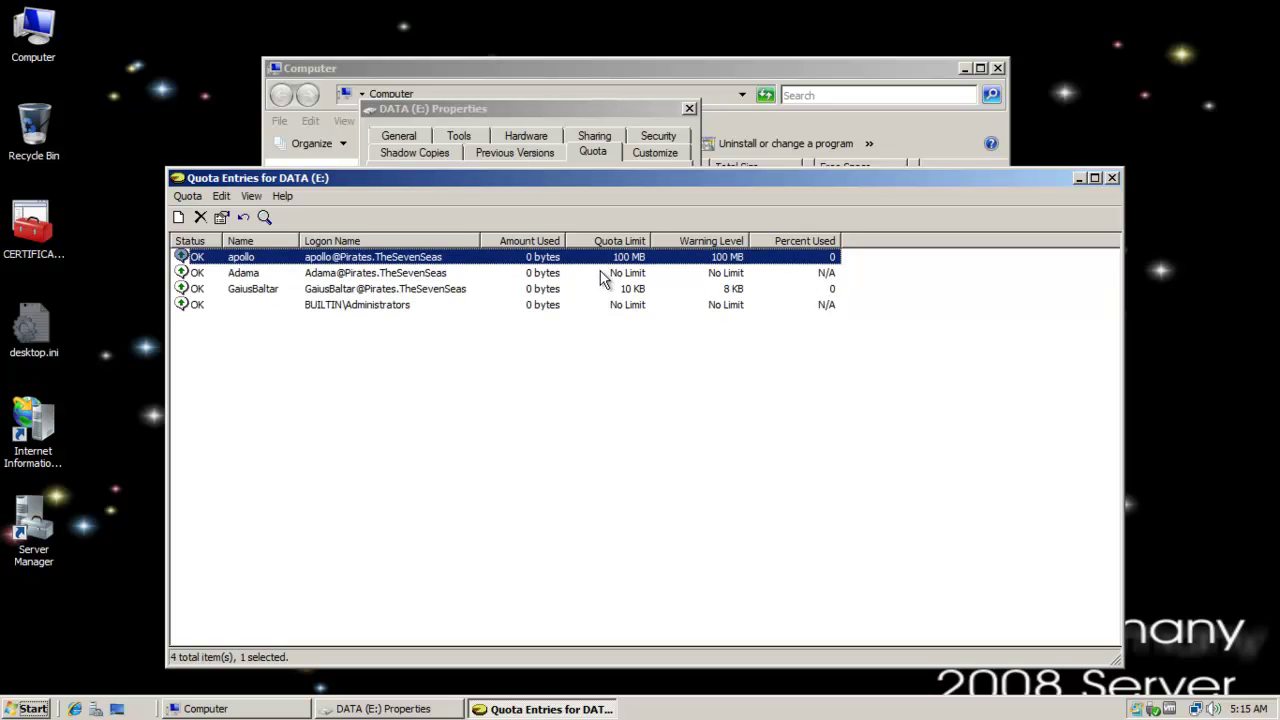
{"action": "key", "text": "Down"}
{"action": "key", "text": "Down"}
{"action": "left_click", "coordinate": [594, 304]}
{"action": "left_click", "coordinate": [606, 273]}
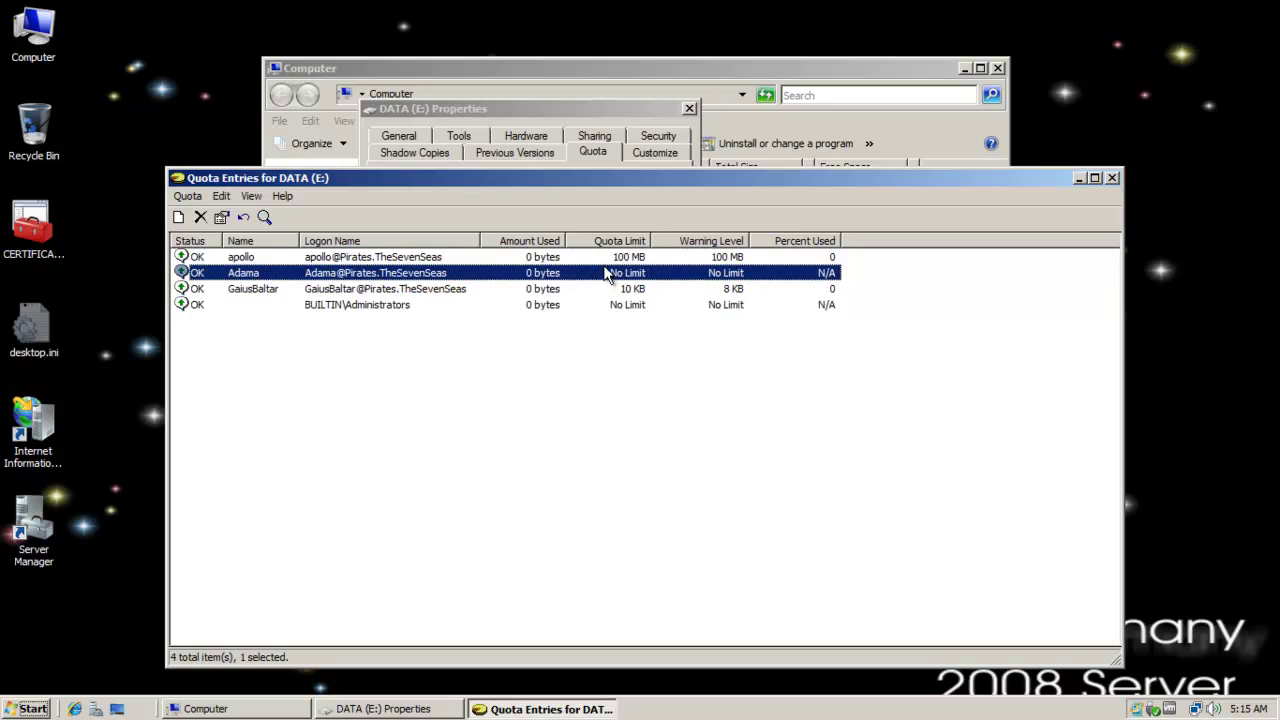
{"action": "left_click", "coordinate": [611, 258]}
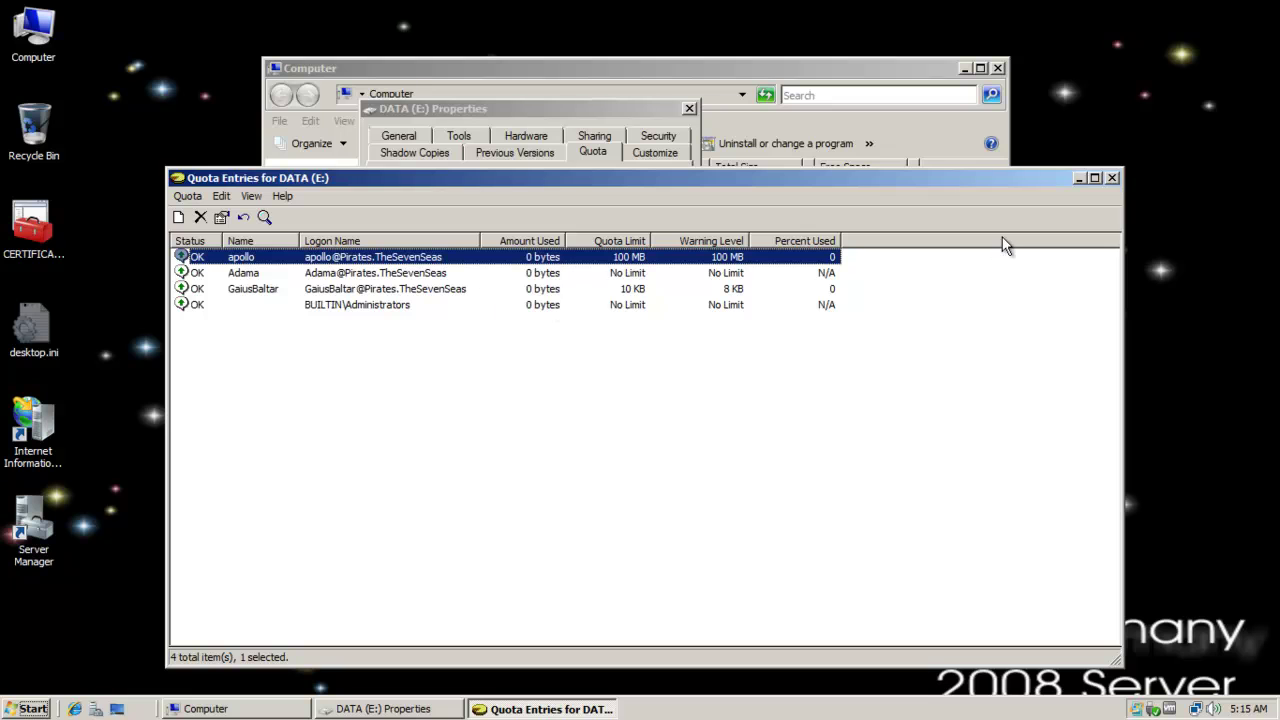
Close Quota Entries, apply the DATA (E:) properties and confirm enabling the quota system
{"action": "left_click", "coordinate": [1112, 177]}
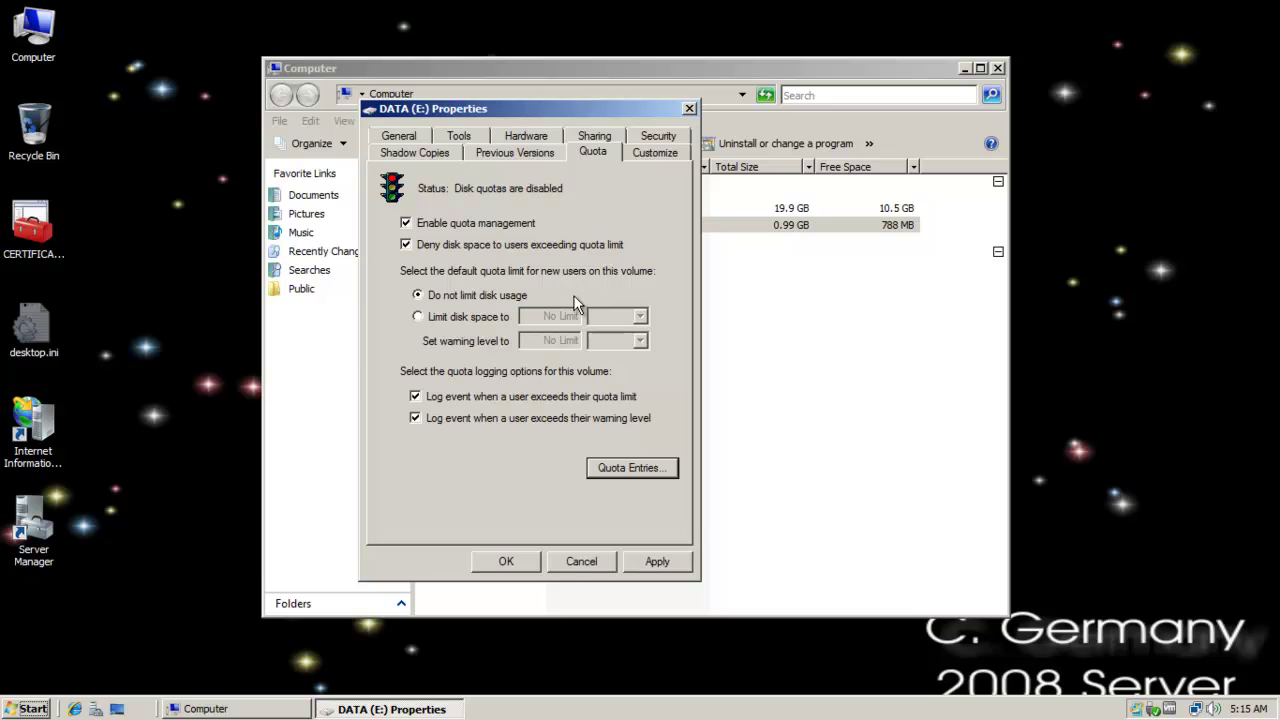
{"action": "left_click", "coordinate": [507, 563]}
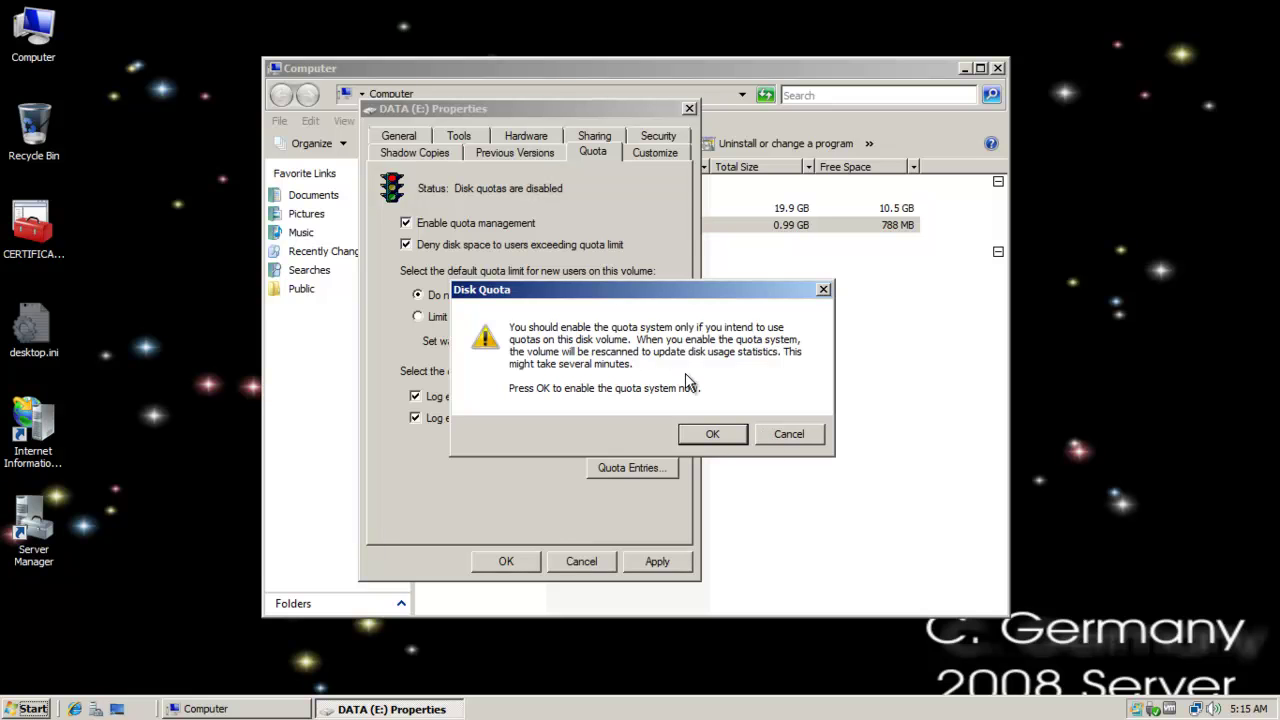
{"action": "left_click", "coordinate": [712, 436]}
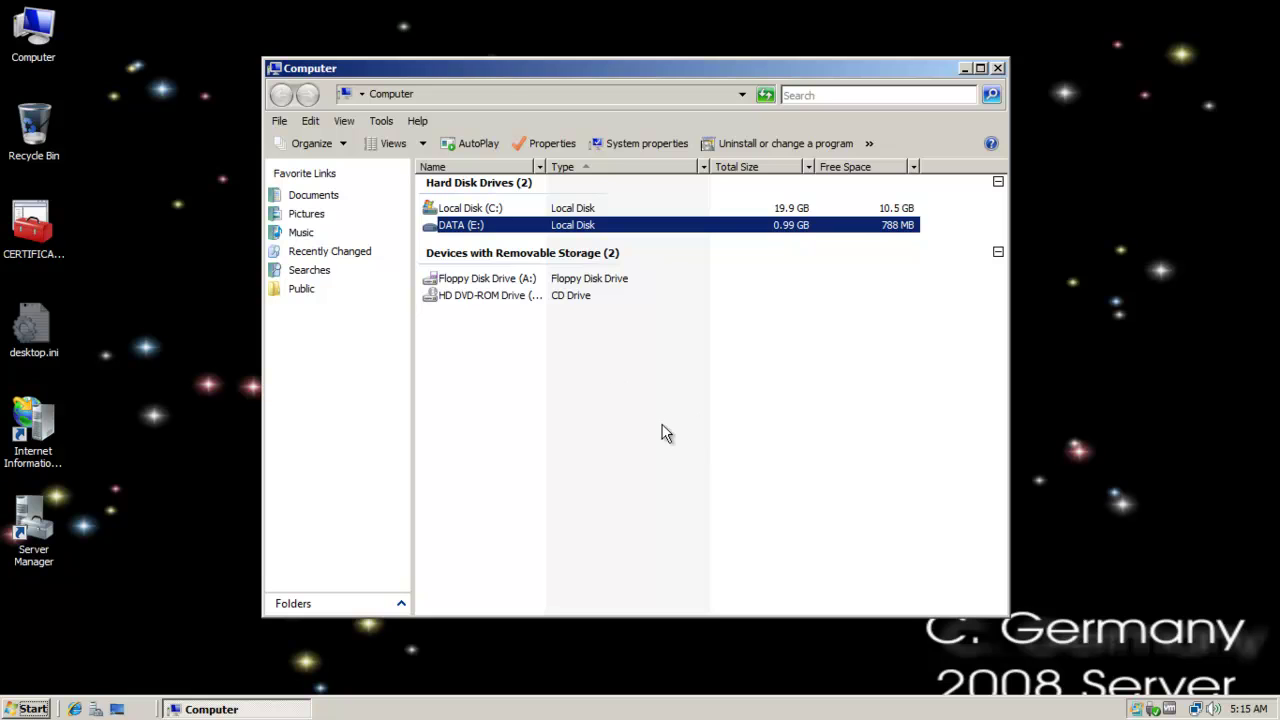
Open DATA (E:) and browse the contents of its DATA1 and DATA2 folders
{"action": "left_click", "coordinate": [620, 414]}
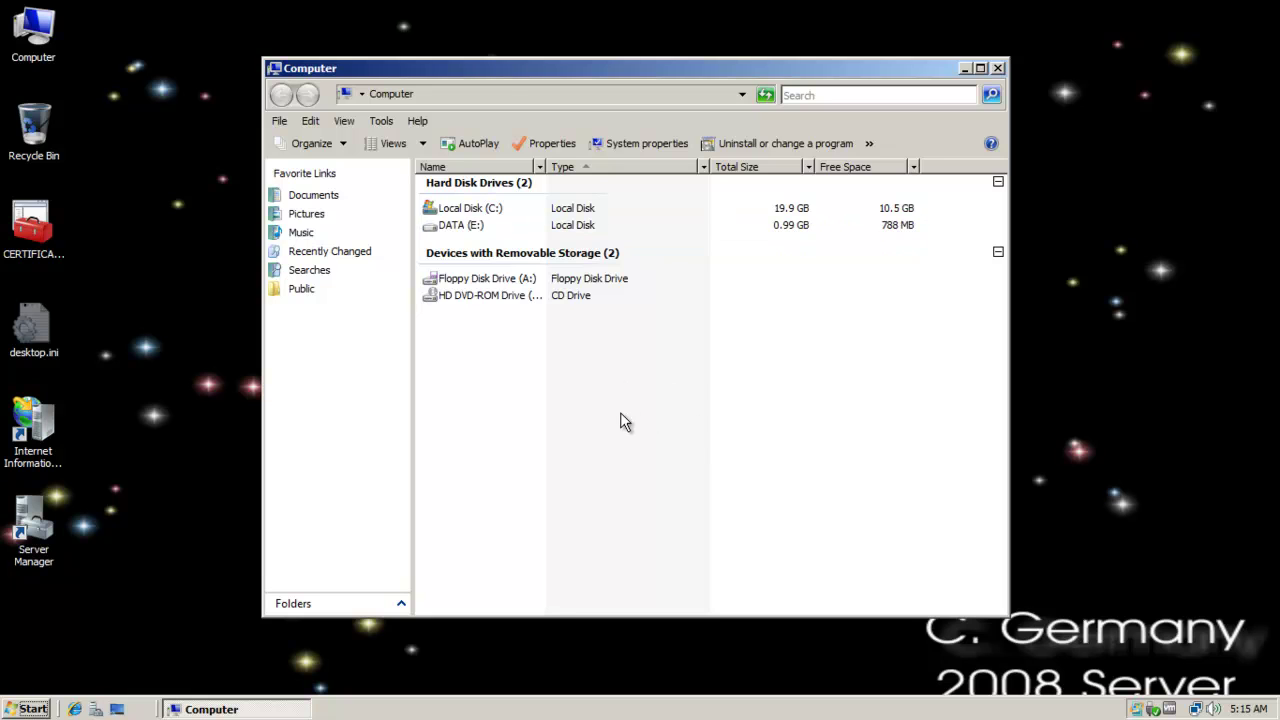
{"action": "double_click", "coordinate": [468, 226]}
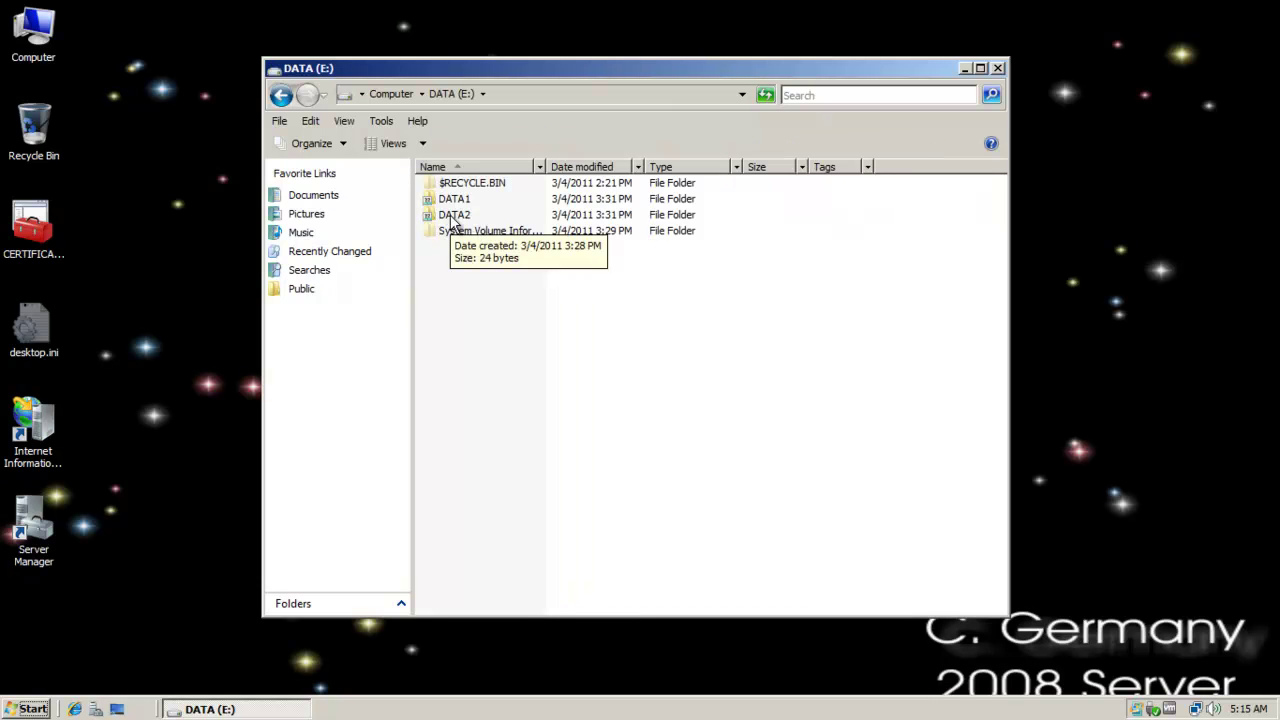
{"action": "double_click", "coordinate": [457, 199]}
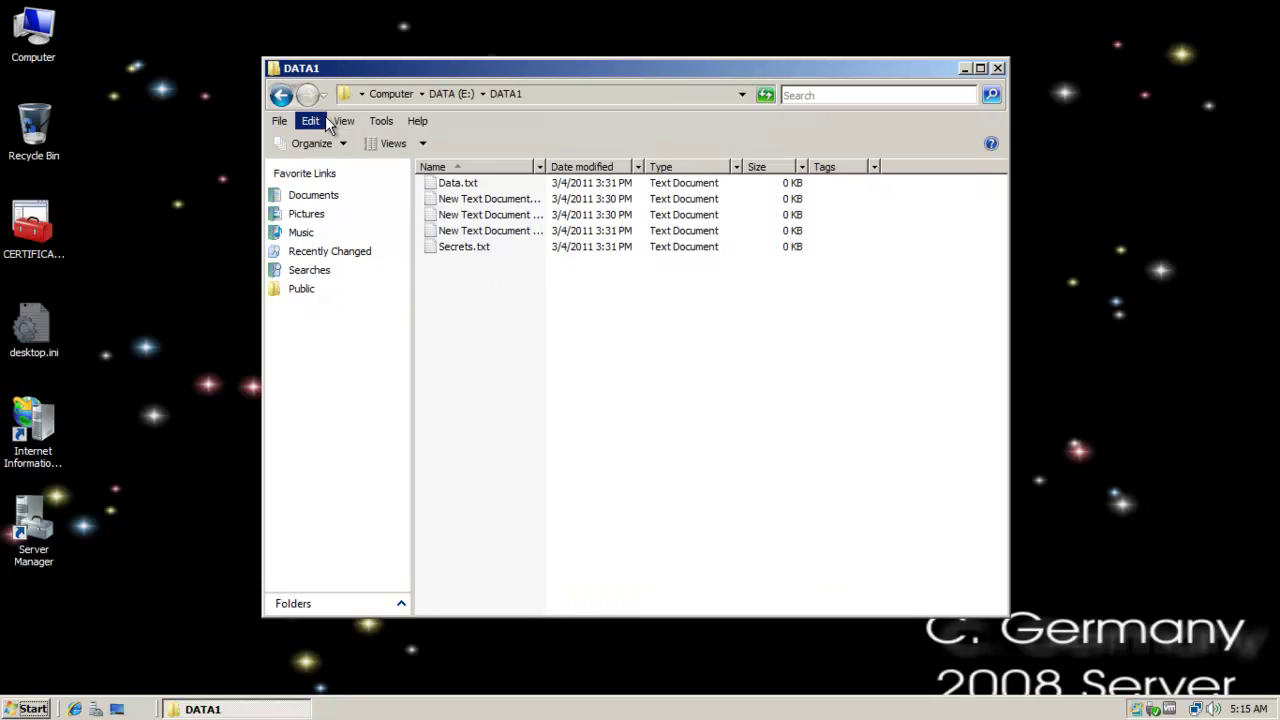
{"action": "left_click", "coordinate": [281, 94]}
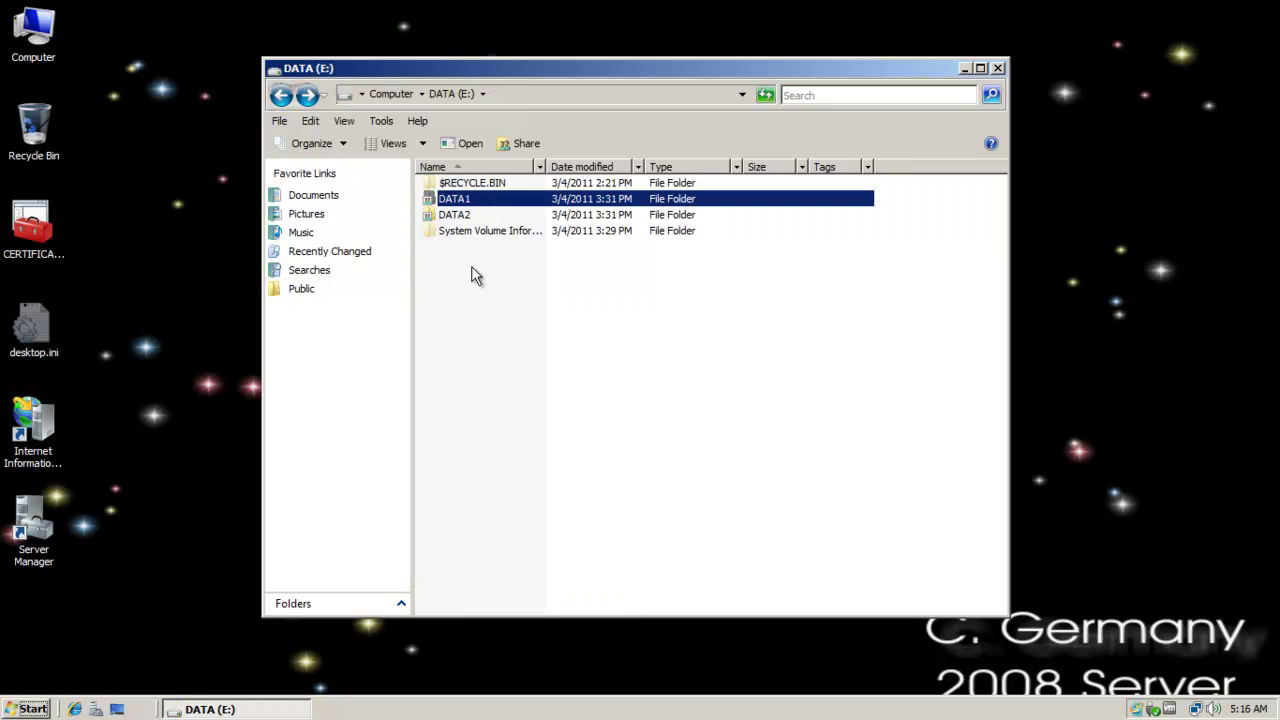
{"action": "double_click", "coordinate": [453, 215]}
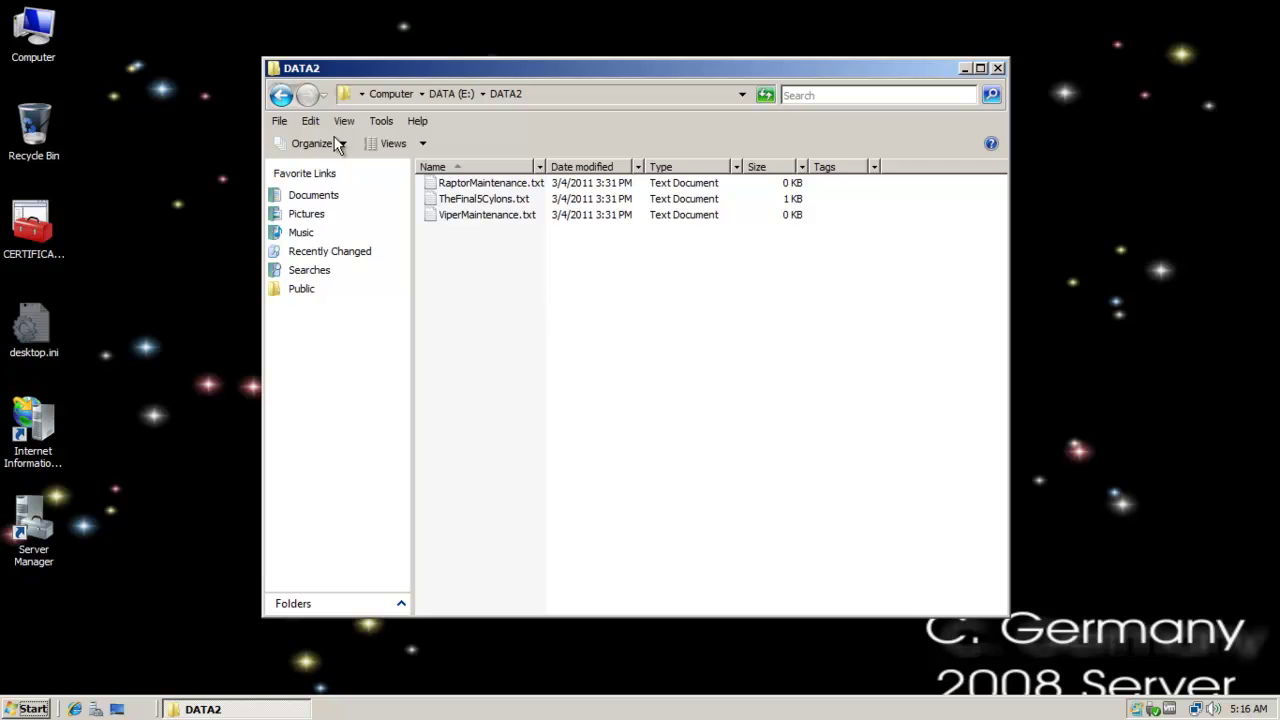
{"action": "left_click", "coordinate": [281, 94]}
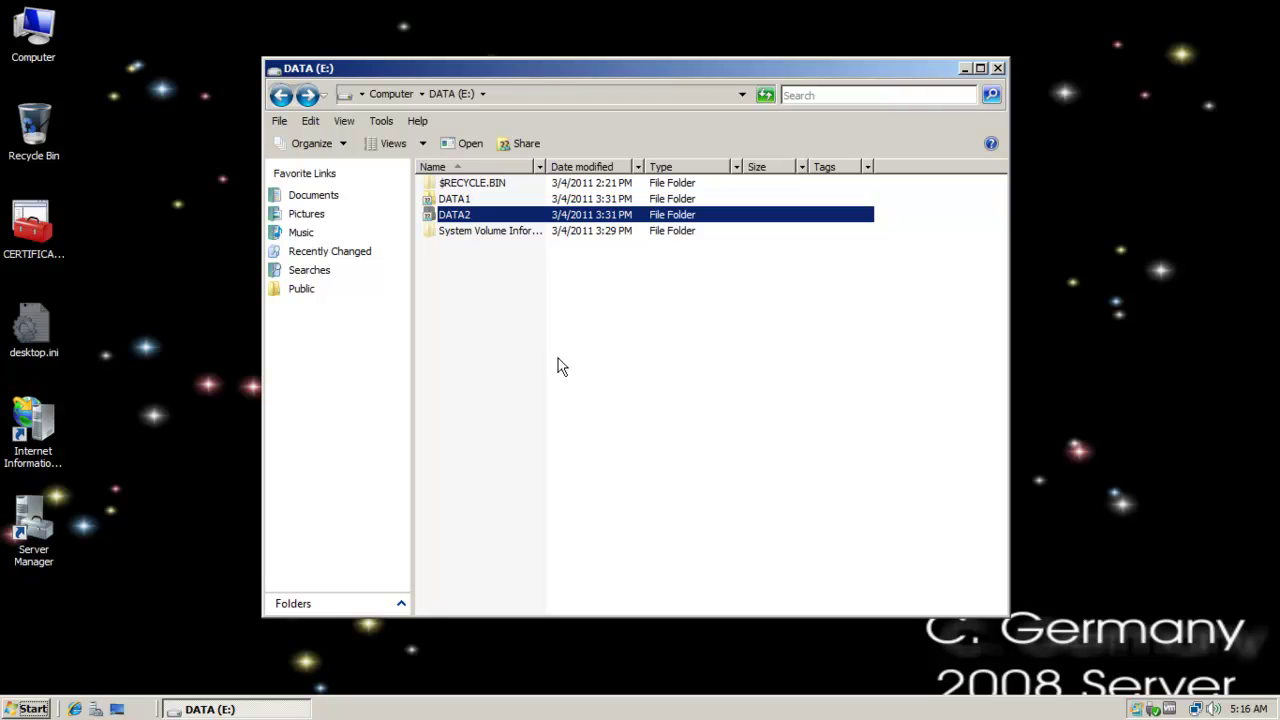
{"action": "left_click", "coordinate": [560, 366]}
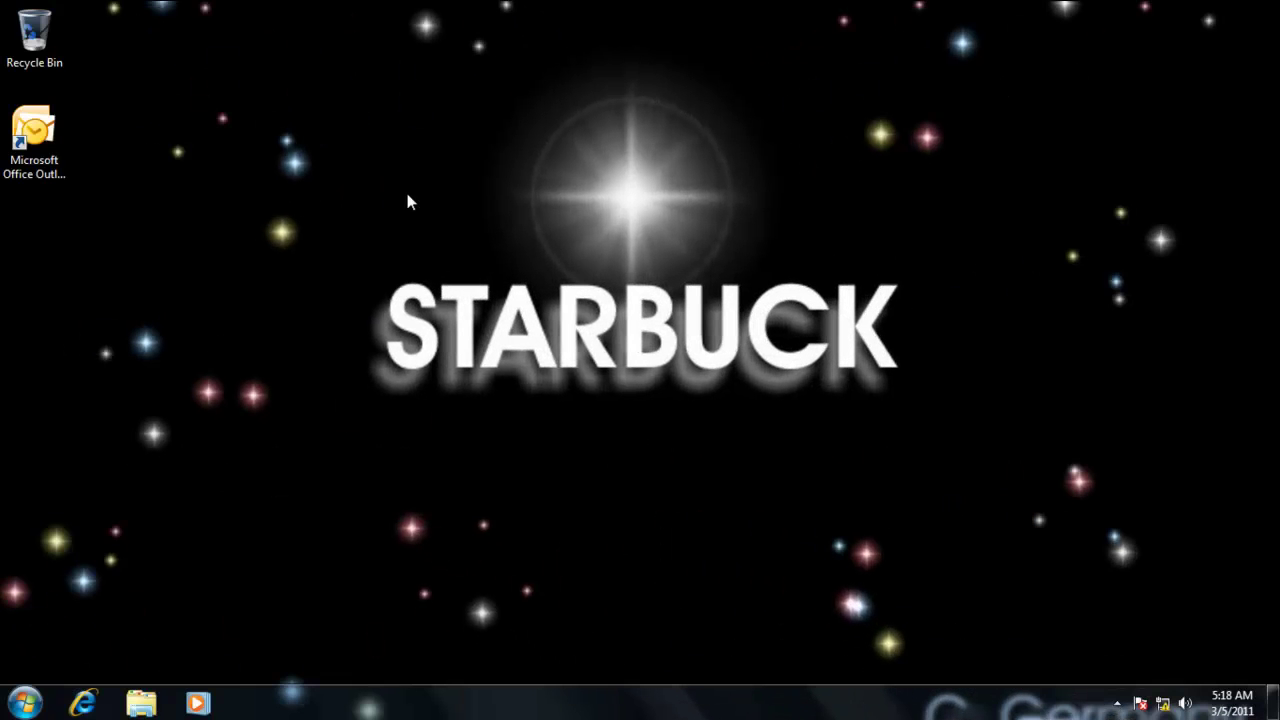
Browse to \\pegasus from Start search and open its DATA1 share
{"action": "left_click", "coordinate": [24, 703]}
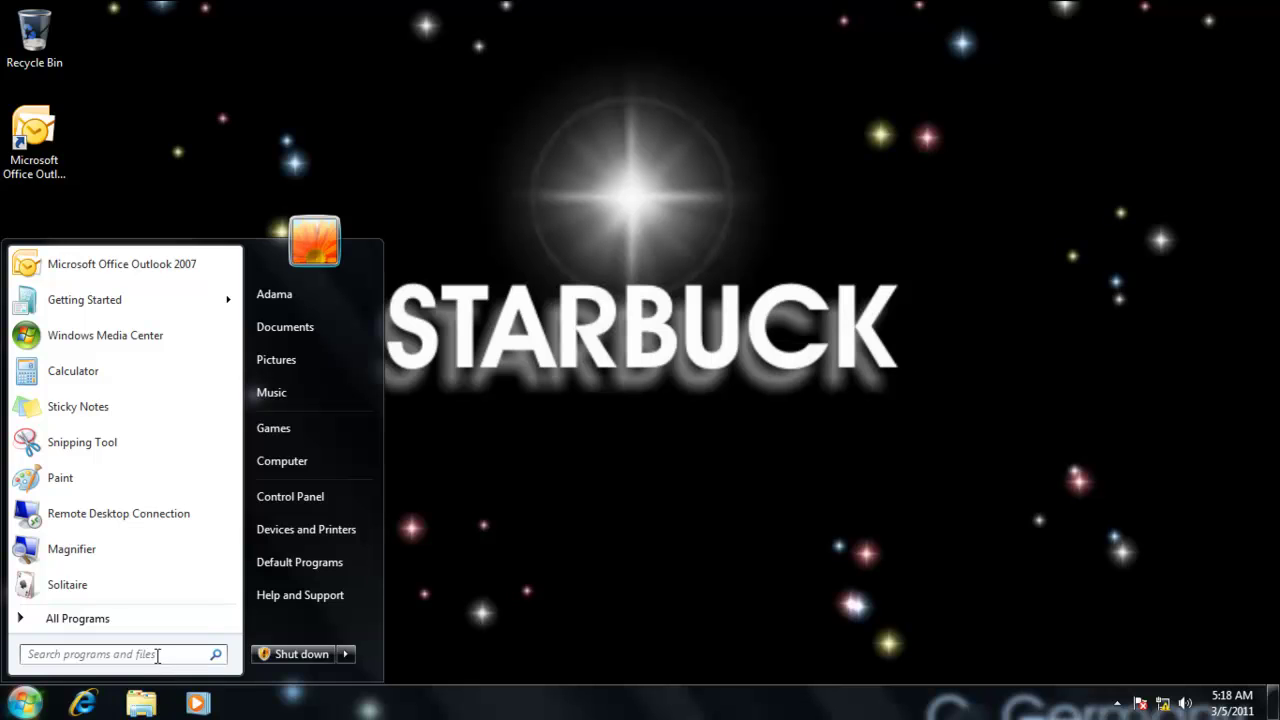
{"action": "type", "text": "\\\\"}
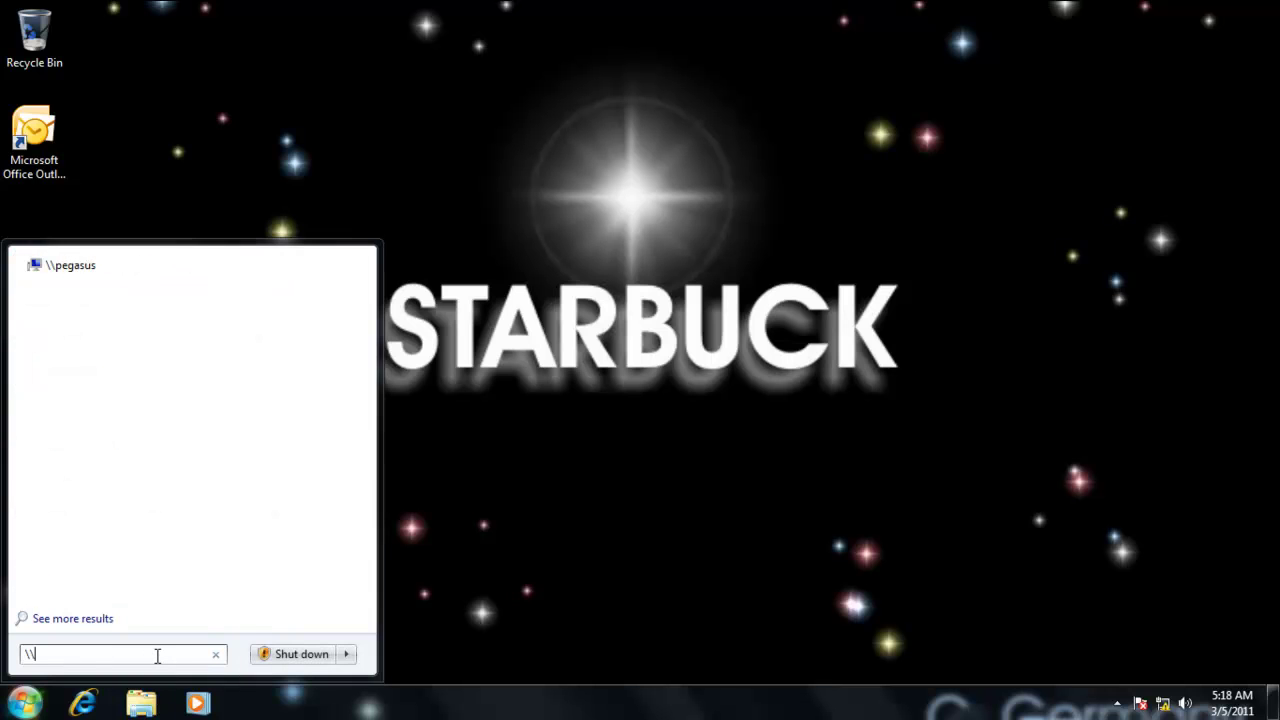
{"action": "type", "text": "pegasus"}
{"action": "key", "text": "Return"}
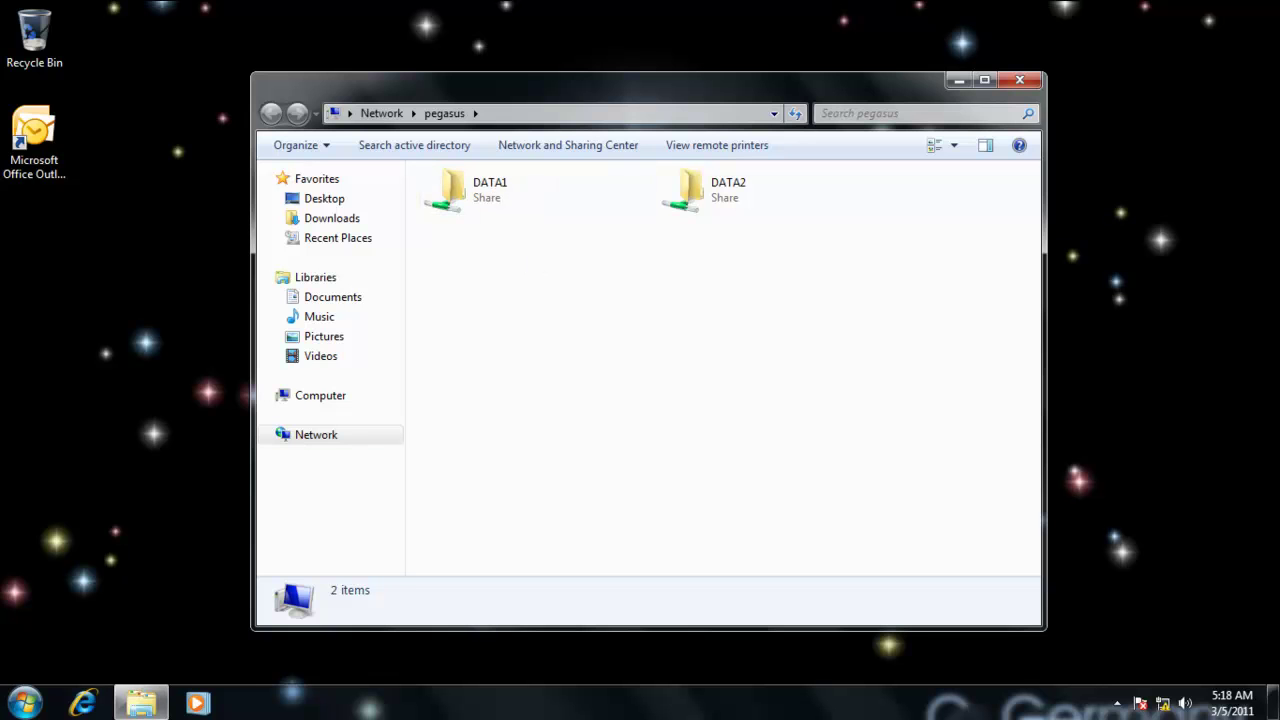
{"action": "left_click", "coordinate": [24, 703]}
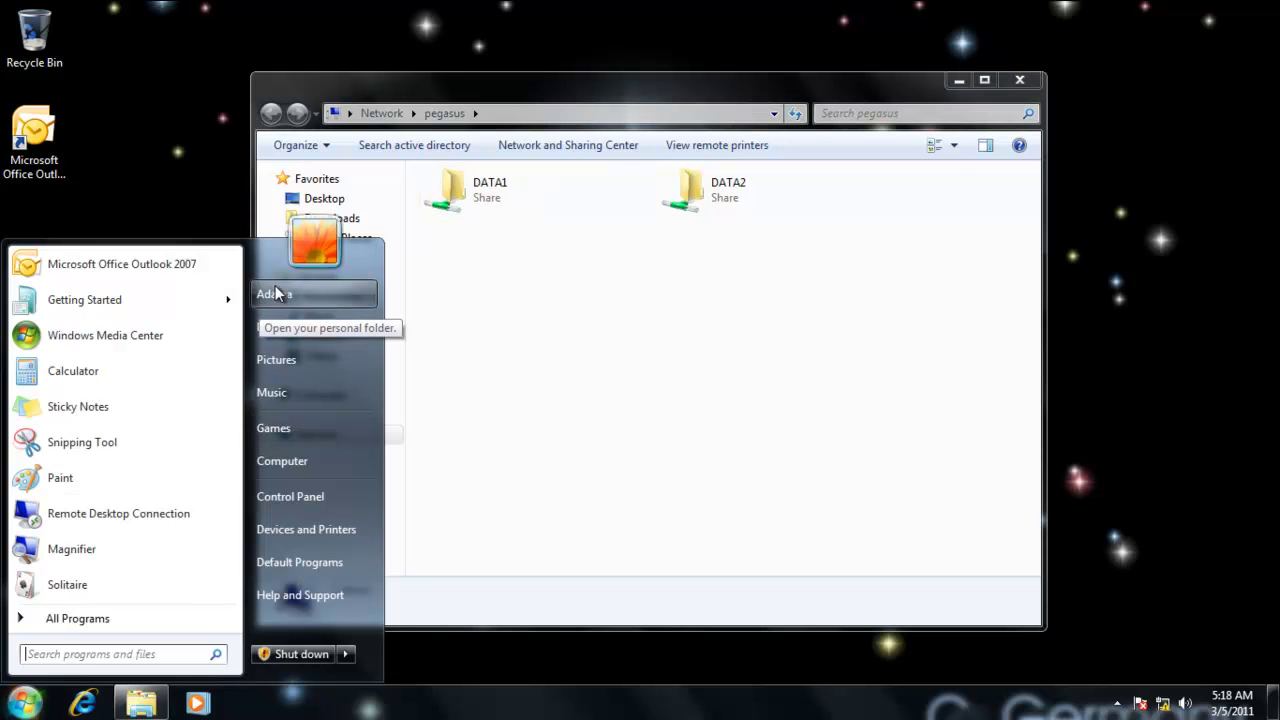
{"action": "left_click", "coordinate": [660, 324]}
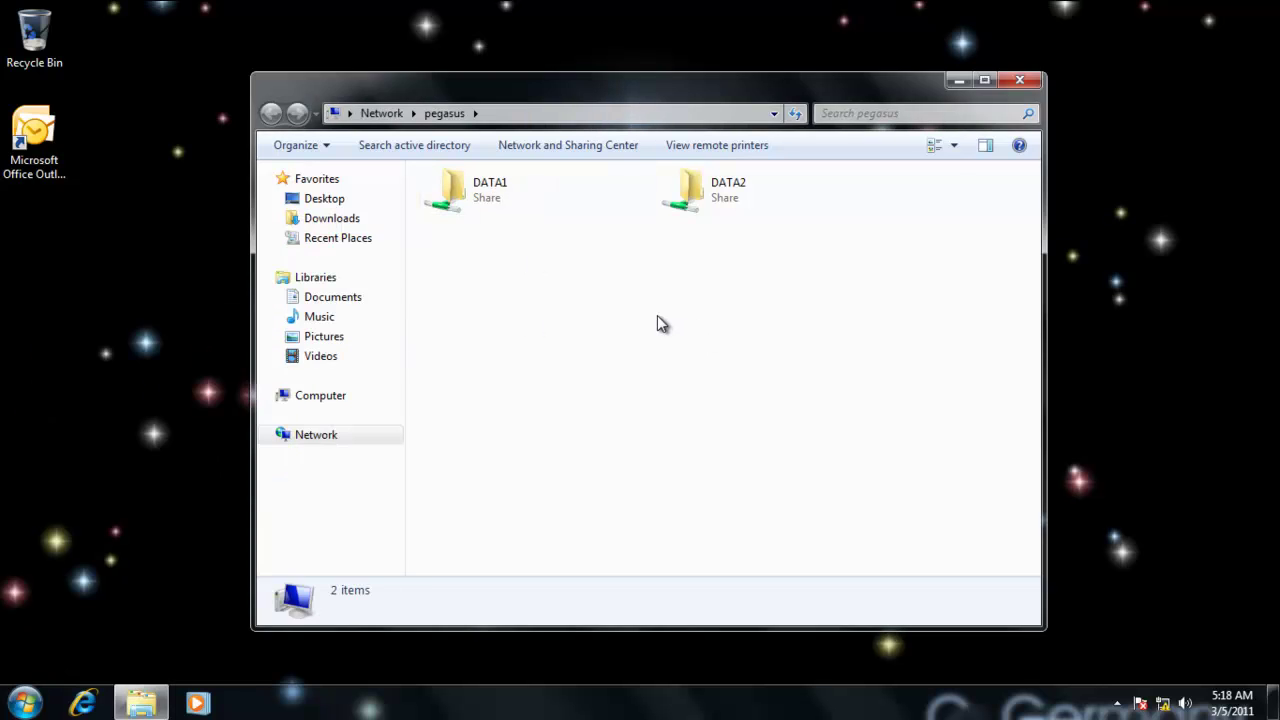
{"action": "double_click", "coordinate": [489, 200]}
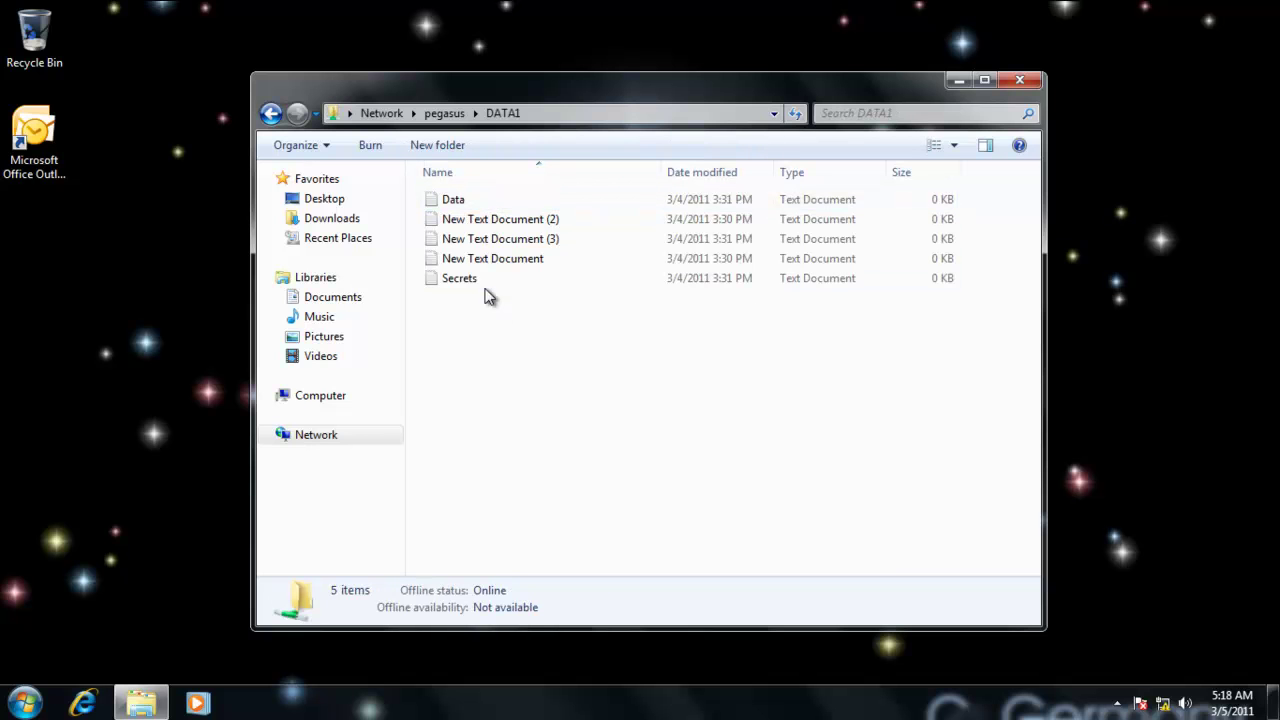
{"action": "right_click", "coordinate": [497, 363]}
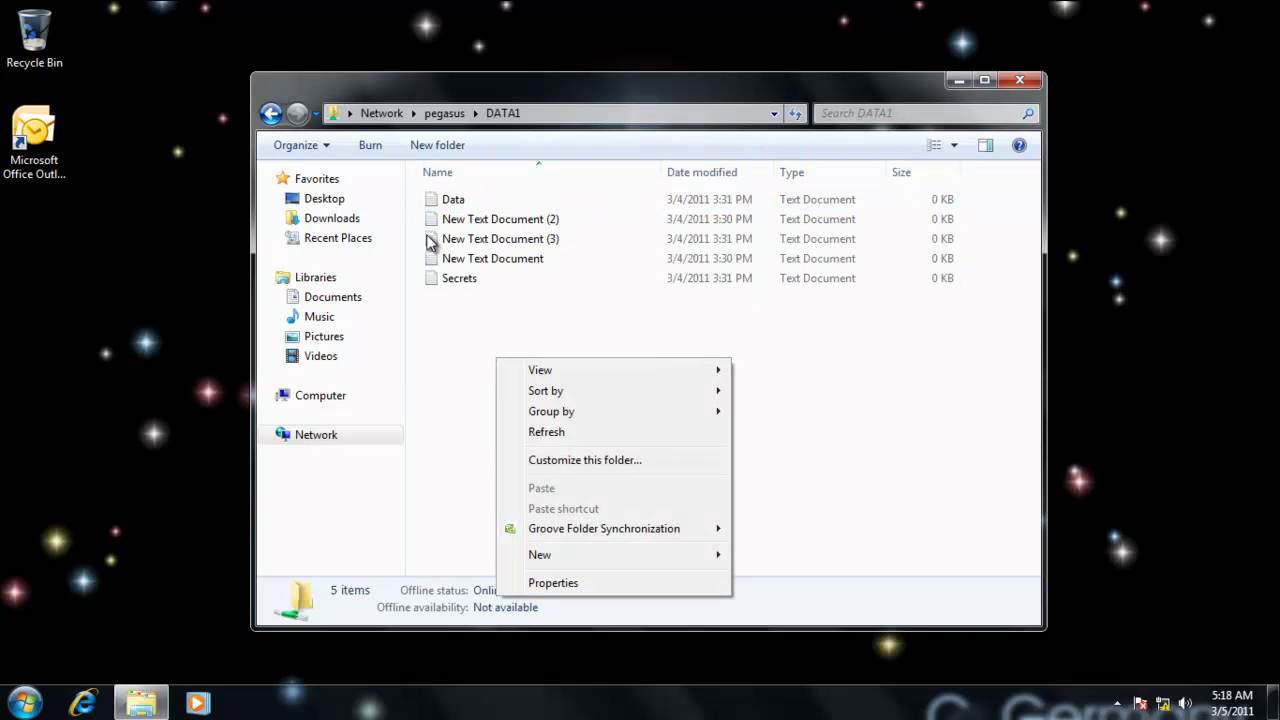
{"action": "left_click", "coordinate": [466, 364]}
Copy regedit from Local Disk (C:) and paste it into pegasus's DATA1 share
{"action": "left_click", "coordinate": [340, 397]}
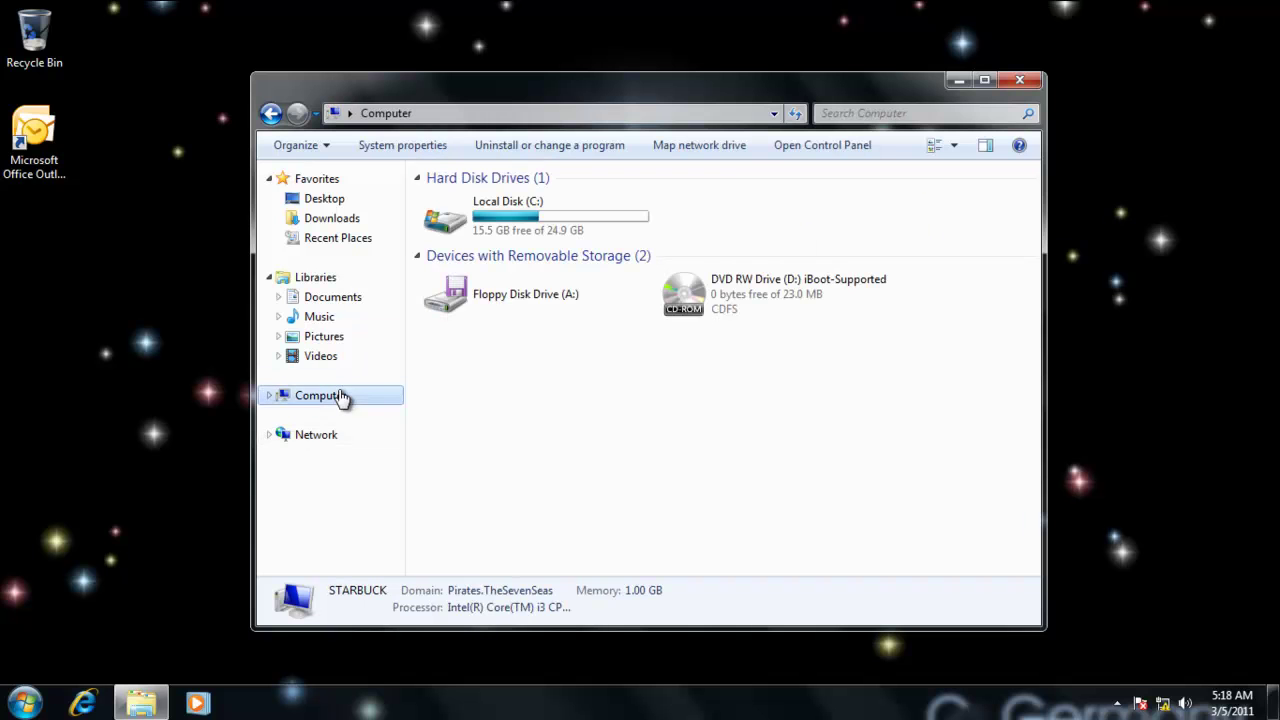
{"action": "double_click", "coordinate": [556, 220]}
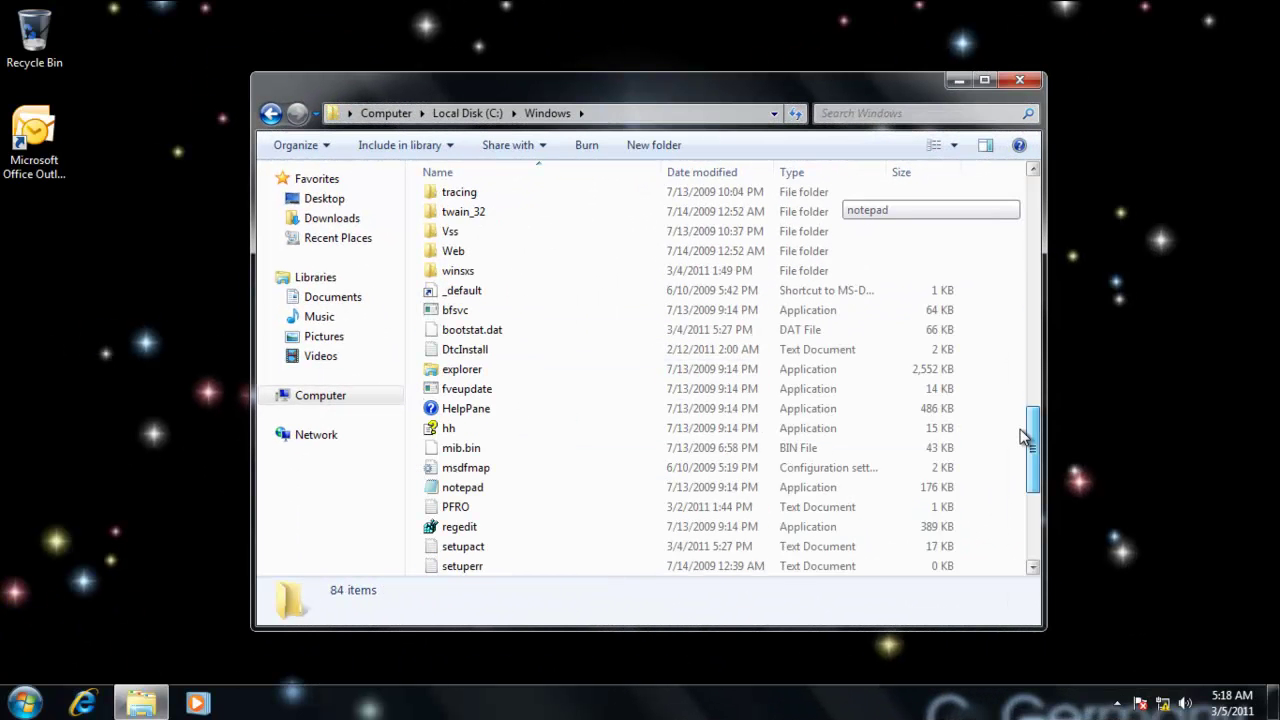
{"action": "right_click", "coordinate": [443, 526]}
{"action": "key", "text": "Escape"}
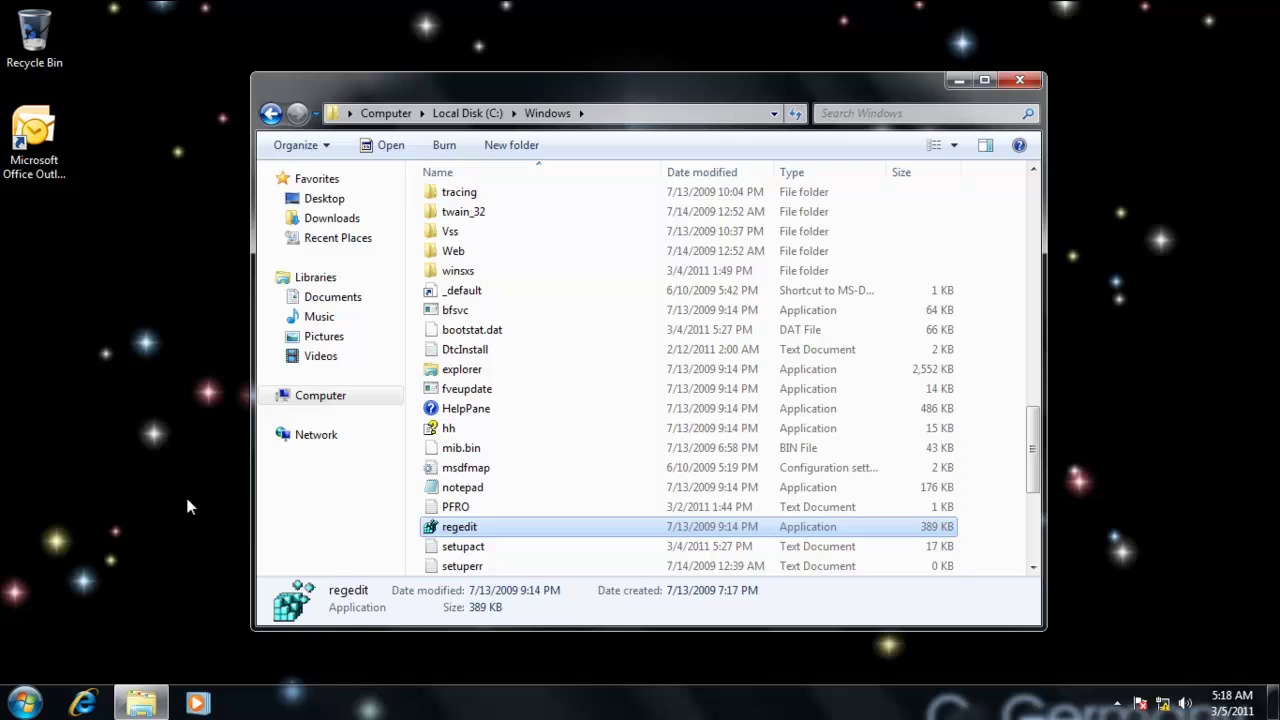
{"action": "left_click", "coordinate": [24, 703]}
{"action": "type", "text": "\\\\"}
{"action": "left_click", "coordinate": [70, 265]}
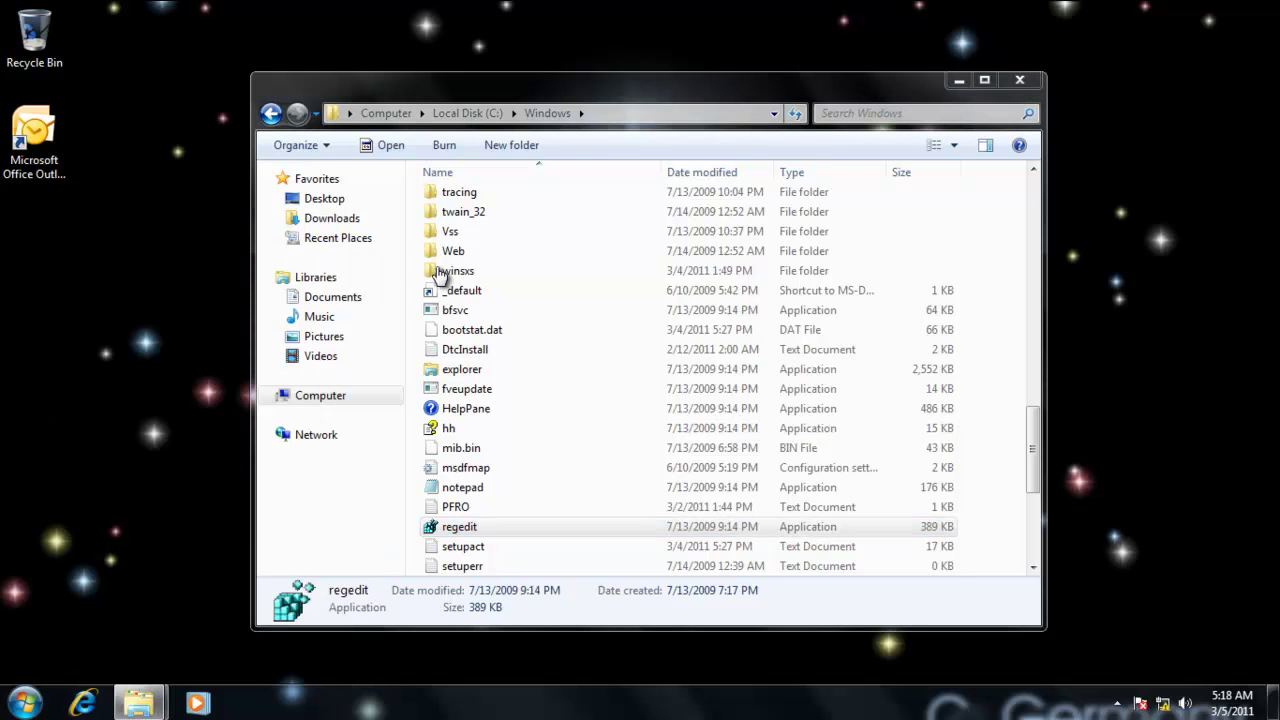
{"action": "right_click", "coordinate": [600, 413]}
{"action": "left_click", "coordinate": [645, 532]}
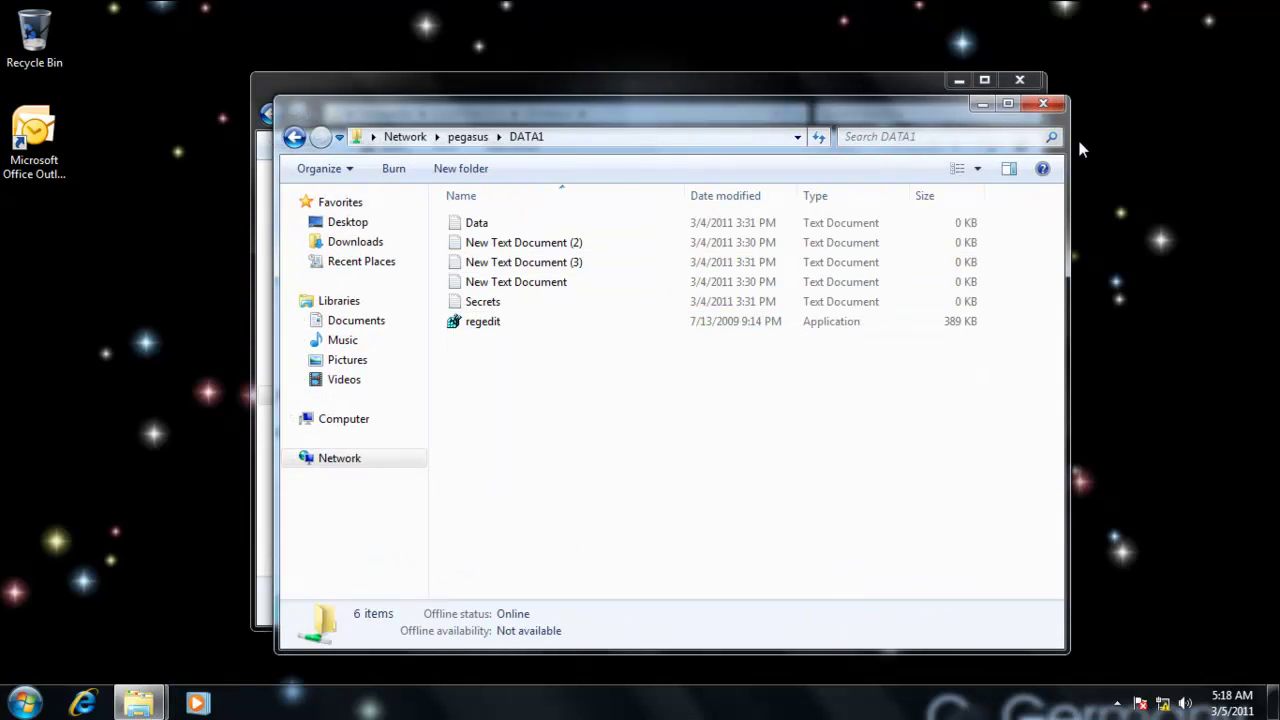
{"action": "left_click", "coordinate": [1043, 103]}
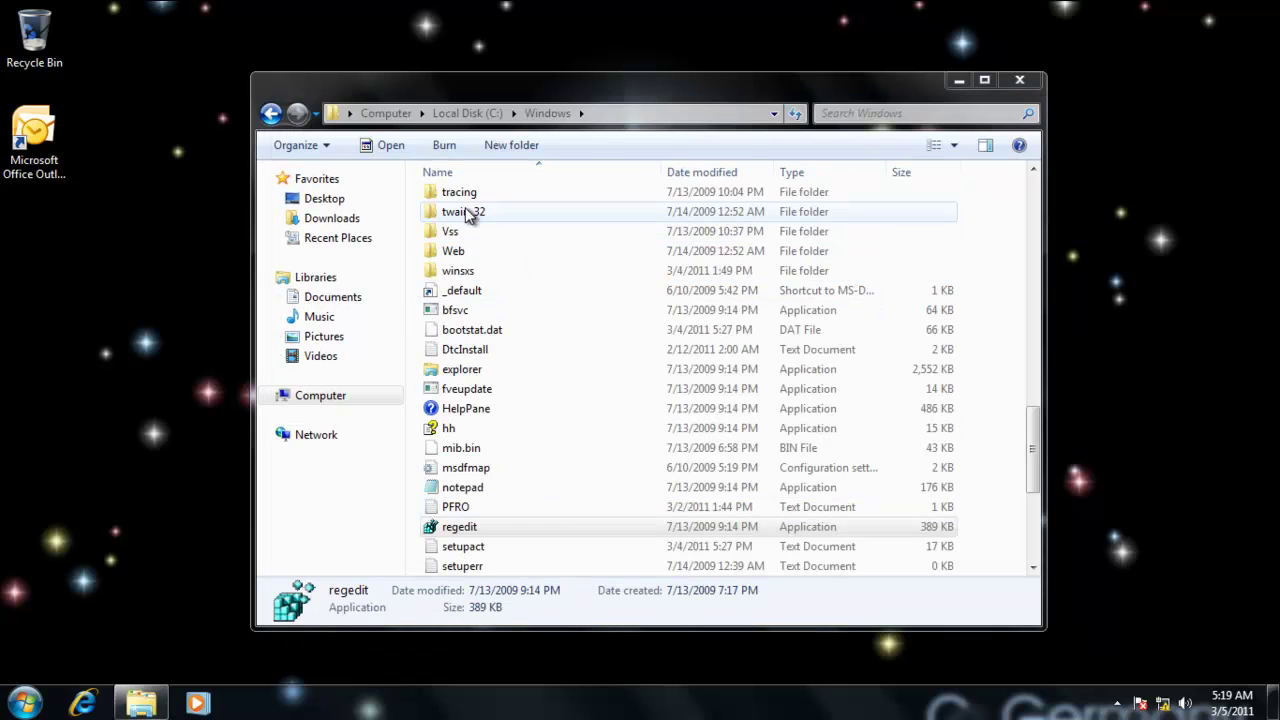
Copy the Backgrounds folder from C: into pegasus's DATA2 share and close the window
{"action": "left_click", "coordinate": [270, 113]}
{"action": "double_click", "coordinate": [470, 198]}
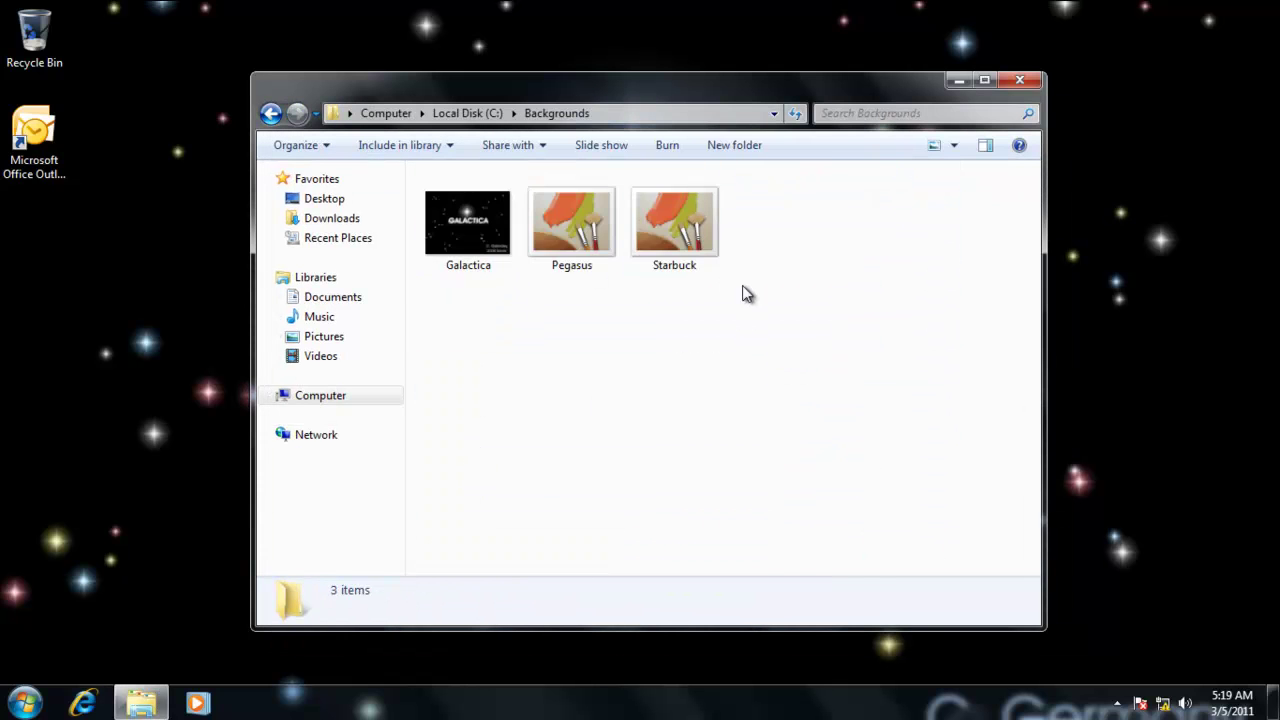
{"action": "key", "text": "BackSpace"}
{"action": "right_click", "coordinate": [463, 198]}
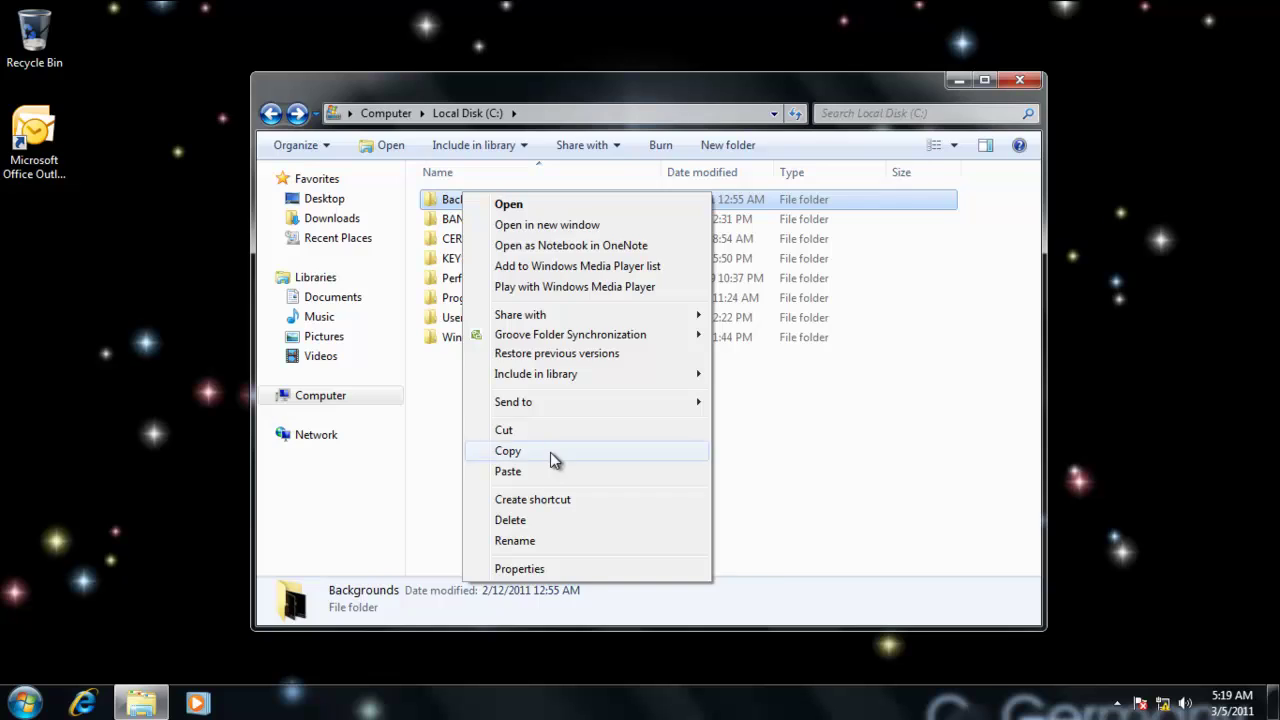
{"action": "left_click", "coordinate": [552, 450]}
{"action": "left_click_drag", "start_coordinate": [443, 95], "coordinate": [620, 117]}
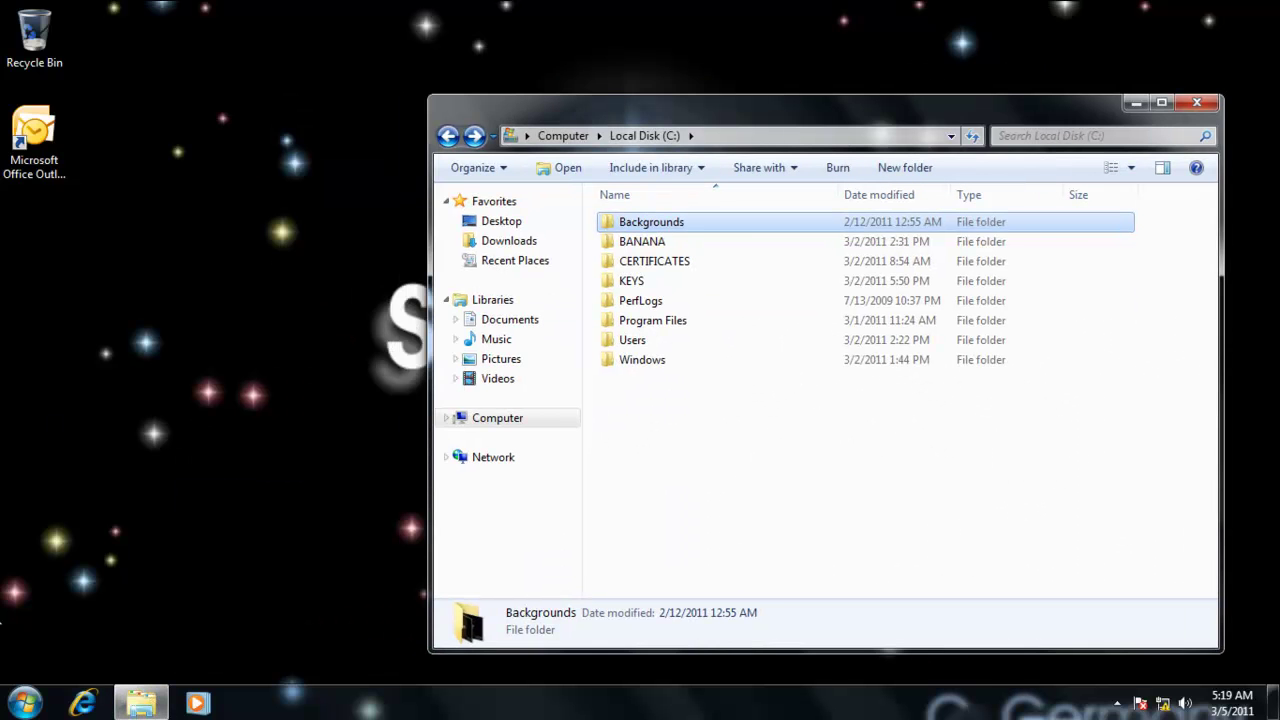
{"action": "left_click", "coordinate": [24, 703]}
{"action": "type", "text": "\\\\"}
{"action": "left_click", "coordinate": [72, 265]}
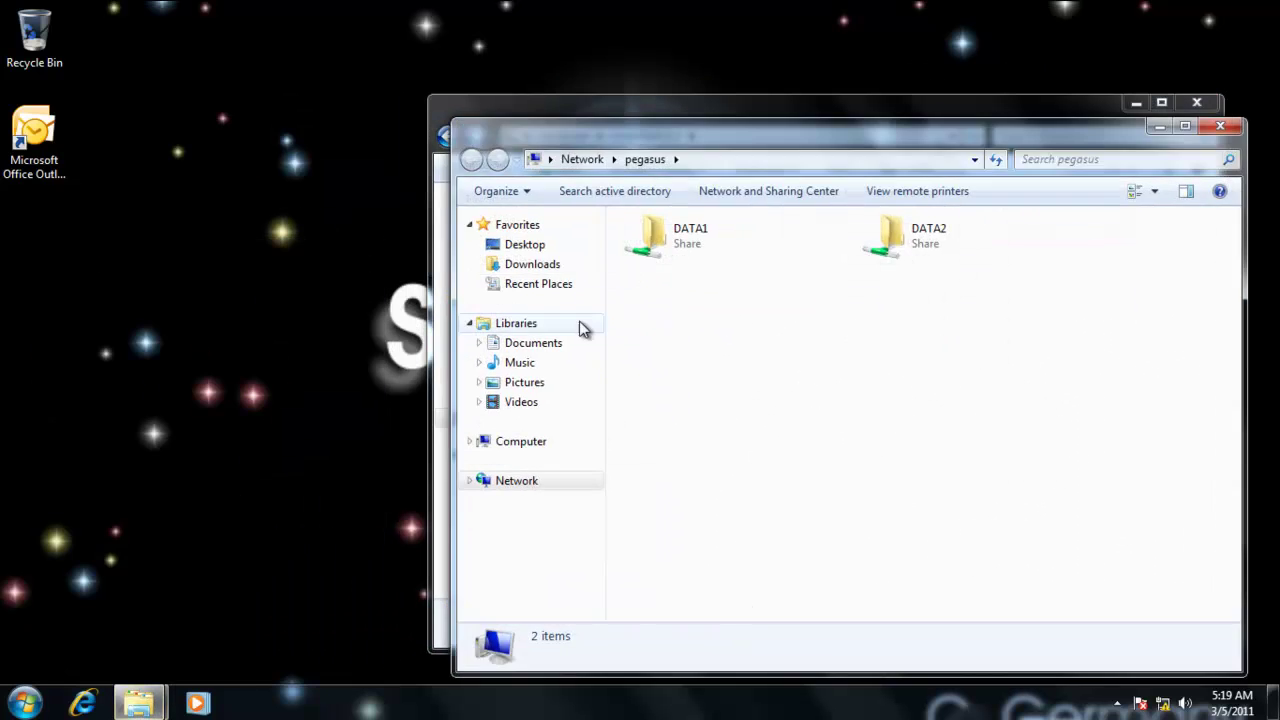
{"action": "double_click", "coordinate": [905, 230]}
{"action": "right_click", "coordinate": [837, 397]}
{"action": "left_click", "coordinate": [878, 521]}
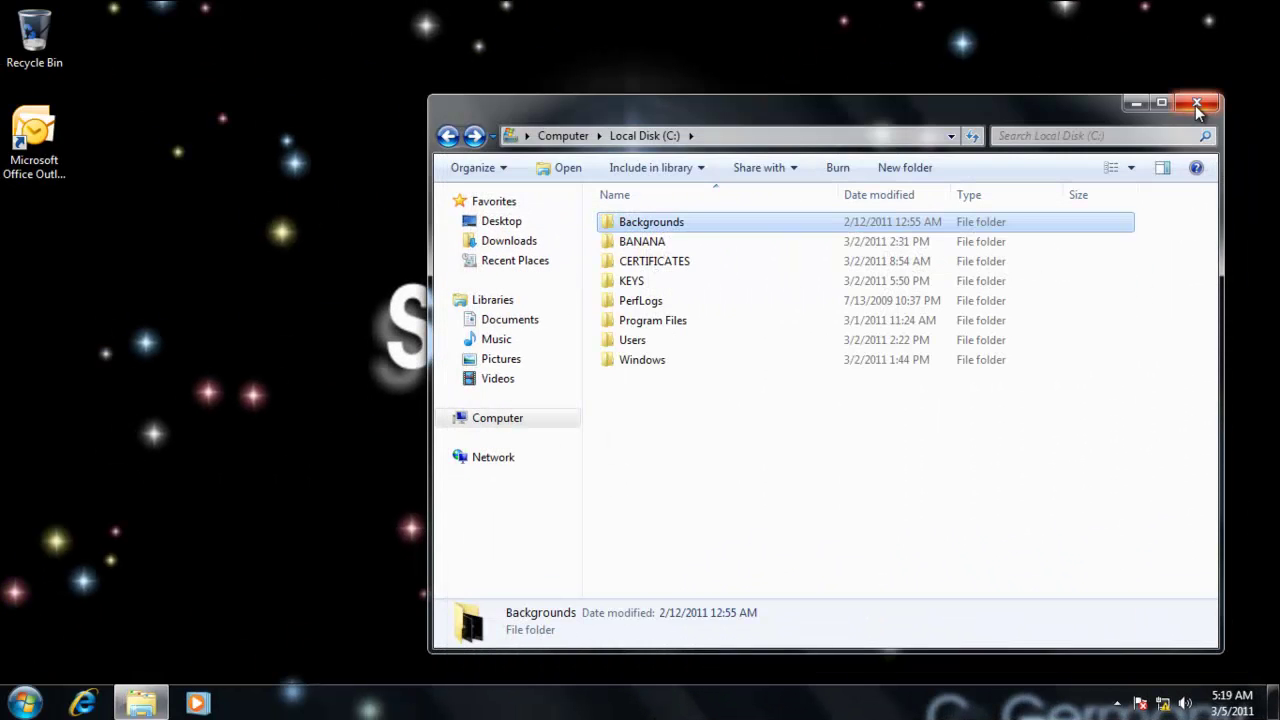
{"action": "left_click", "coordinate": [1196, 104]}
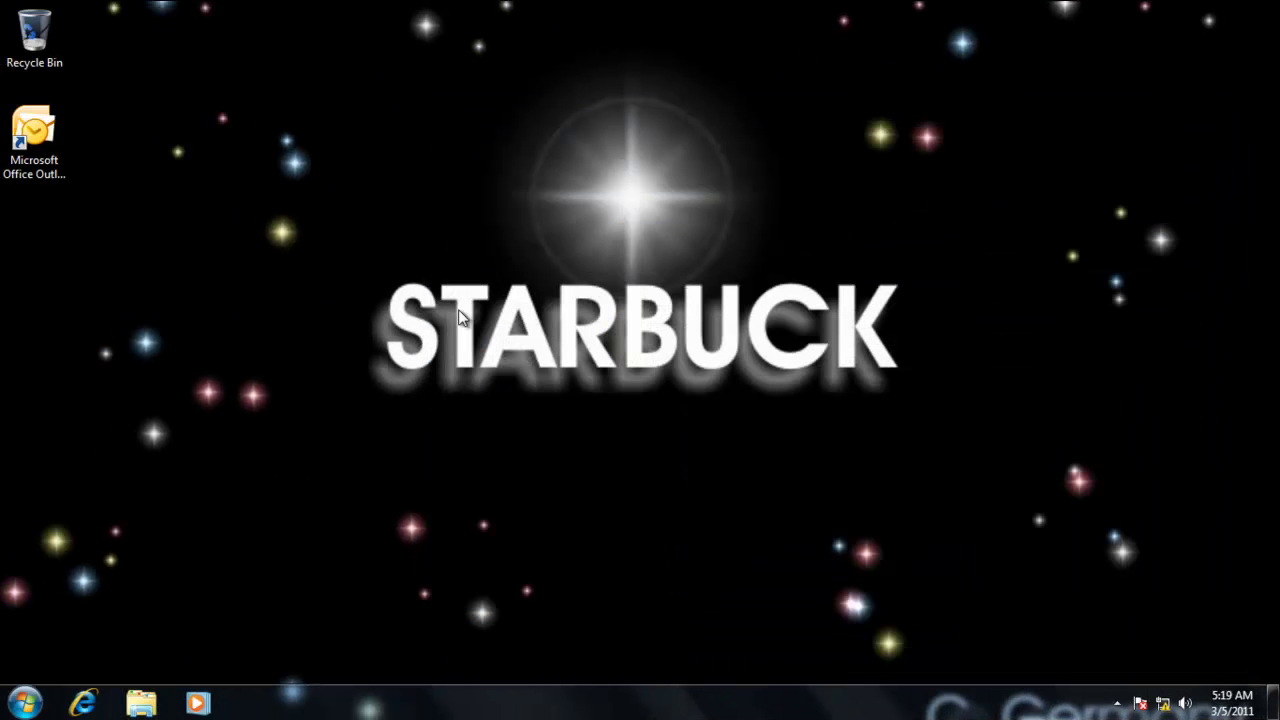
Log off and sign back in as another domain user with that user's password
{"action": "left_click", "coordinate": [21, 708]}
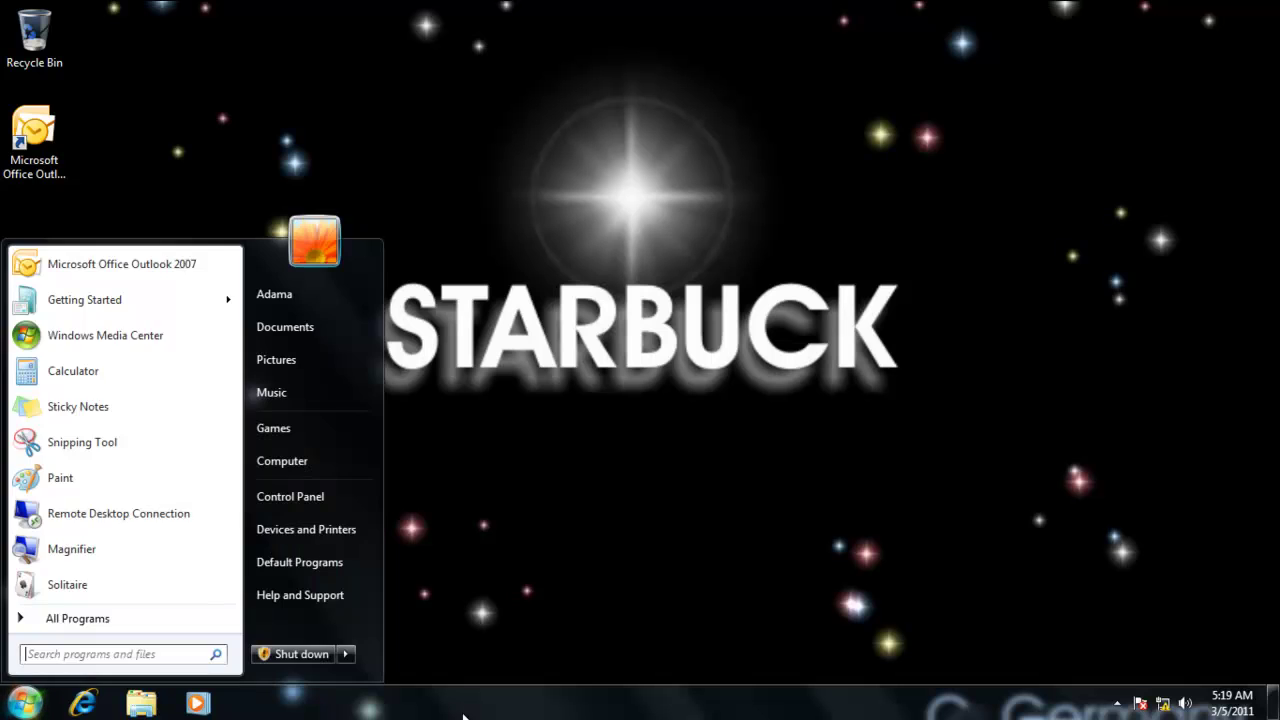
{"action": "mouse_move", "coordinate": [348, 652]}
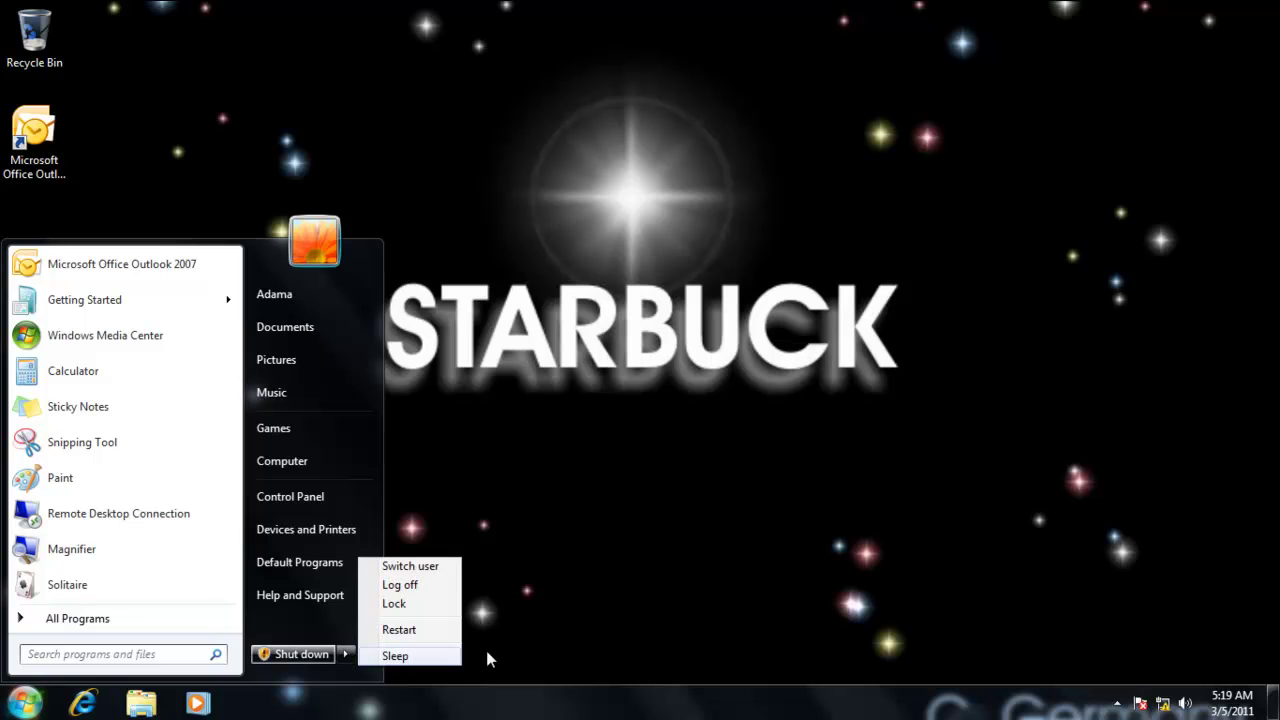
{"action": "left_click", "coordinate": [434, 588]}
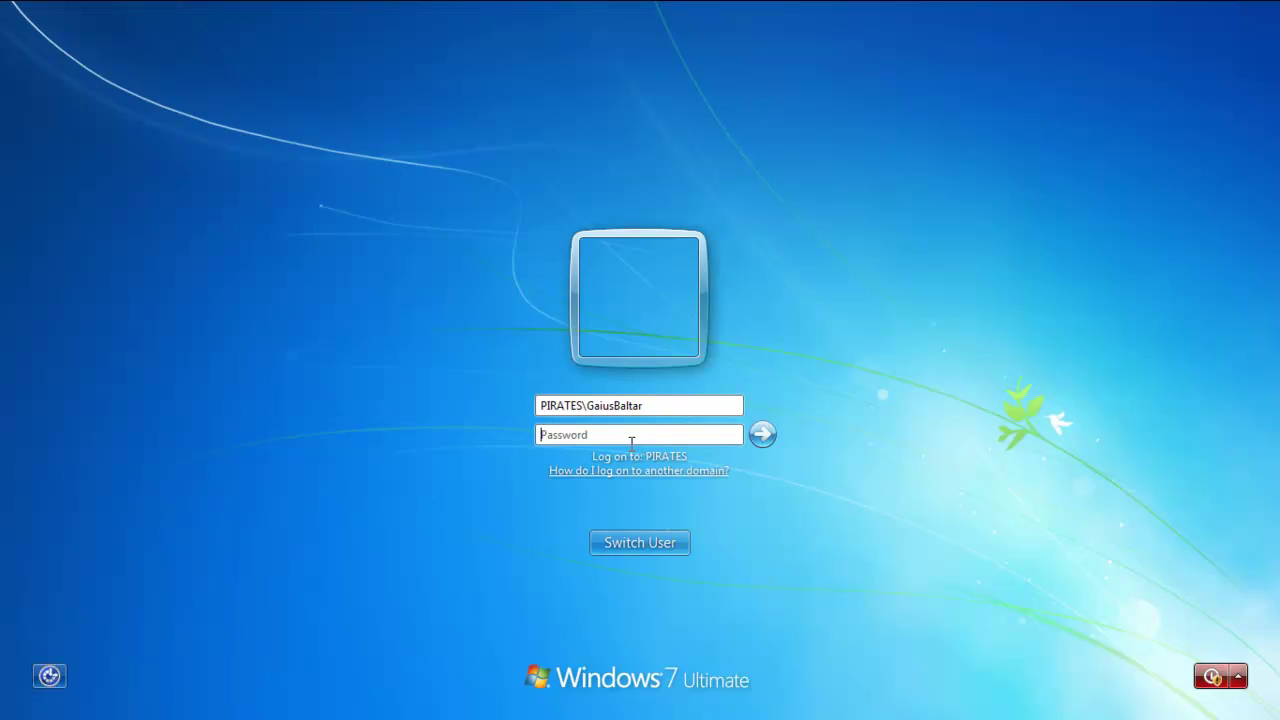
{"action": "type", "text": "•"}
{"action": "left_click", "coordinate": [762, 436]}
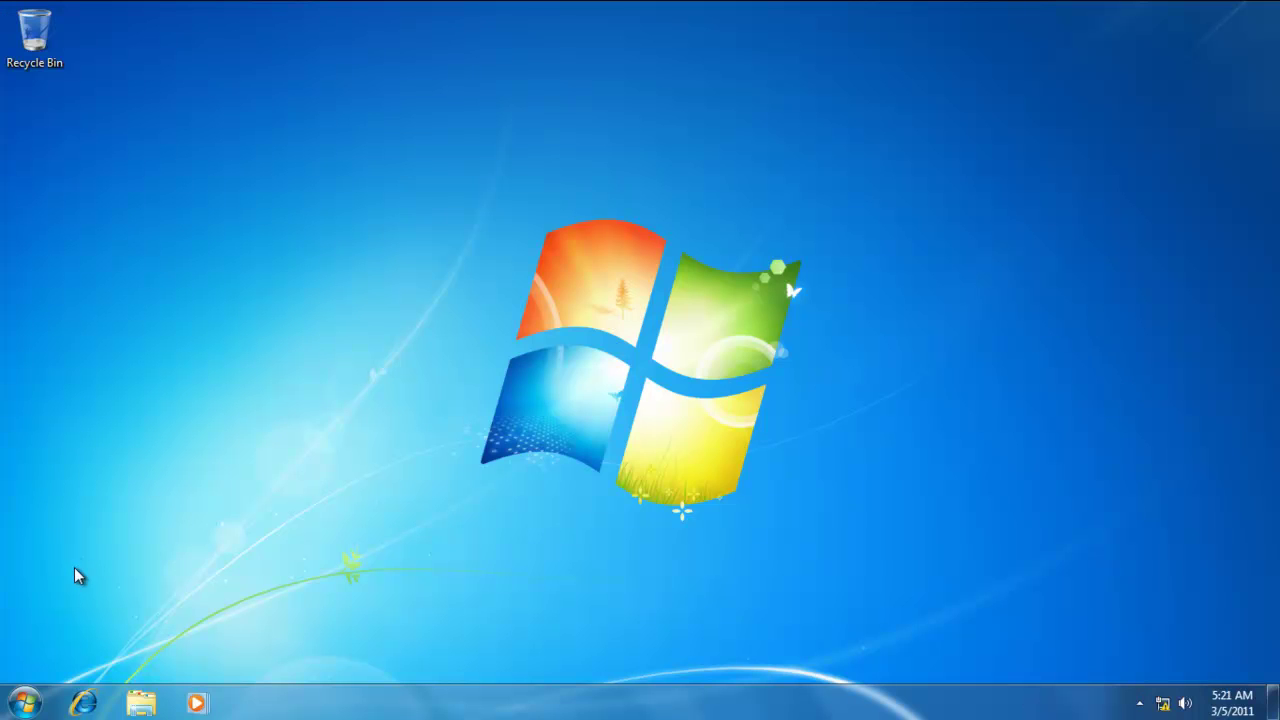
Open \\pegasus from Start search and browse into its DATA2 share
{"action": "left_click", "coordinate": [24, 703]}
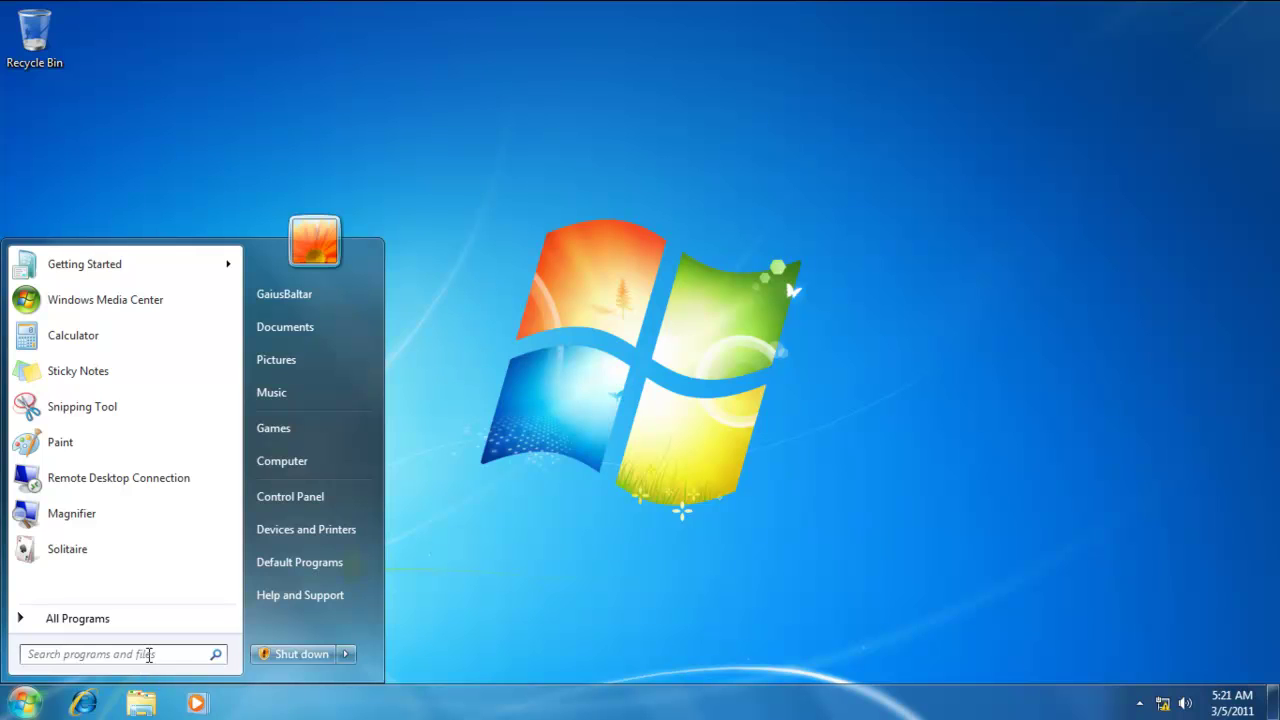
{"action": "left_click", "coordinate": [149, 655]}
{"action": "type", "text": "\\\\pegasus"}
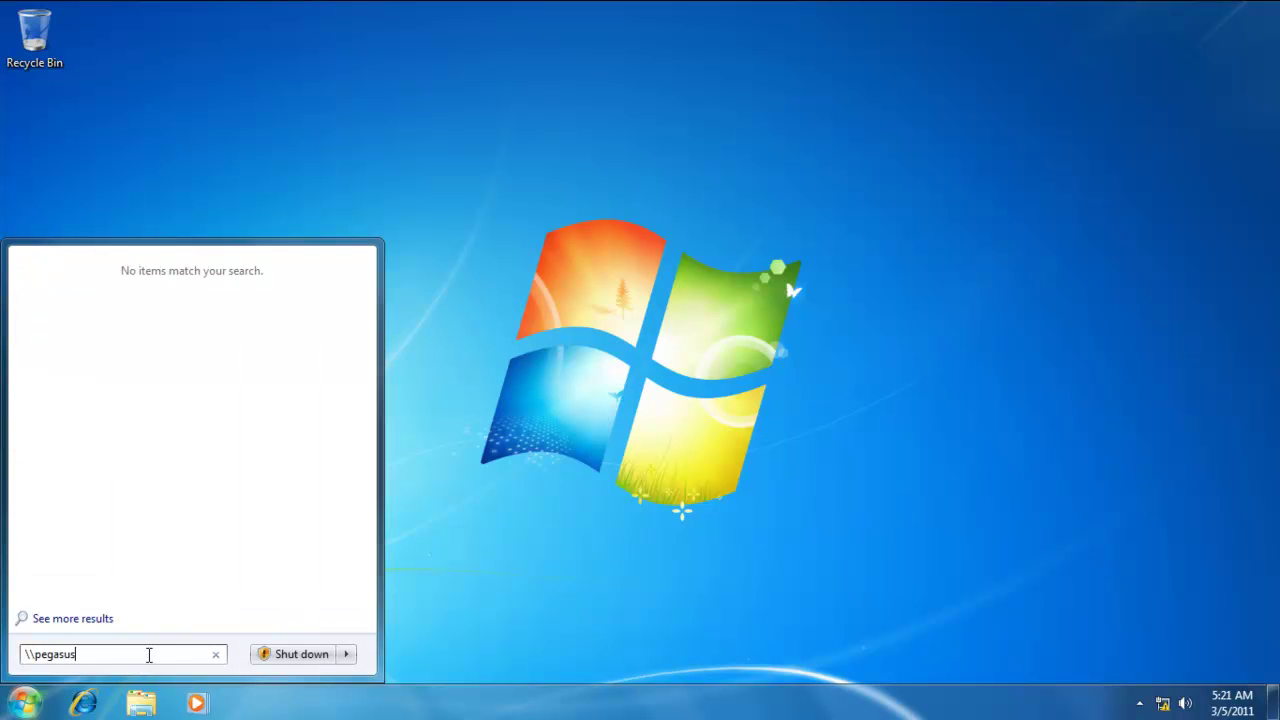
{"action": "key", "text": "Return"}
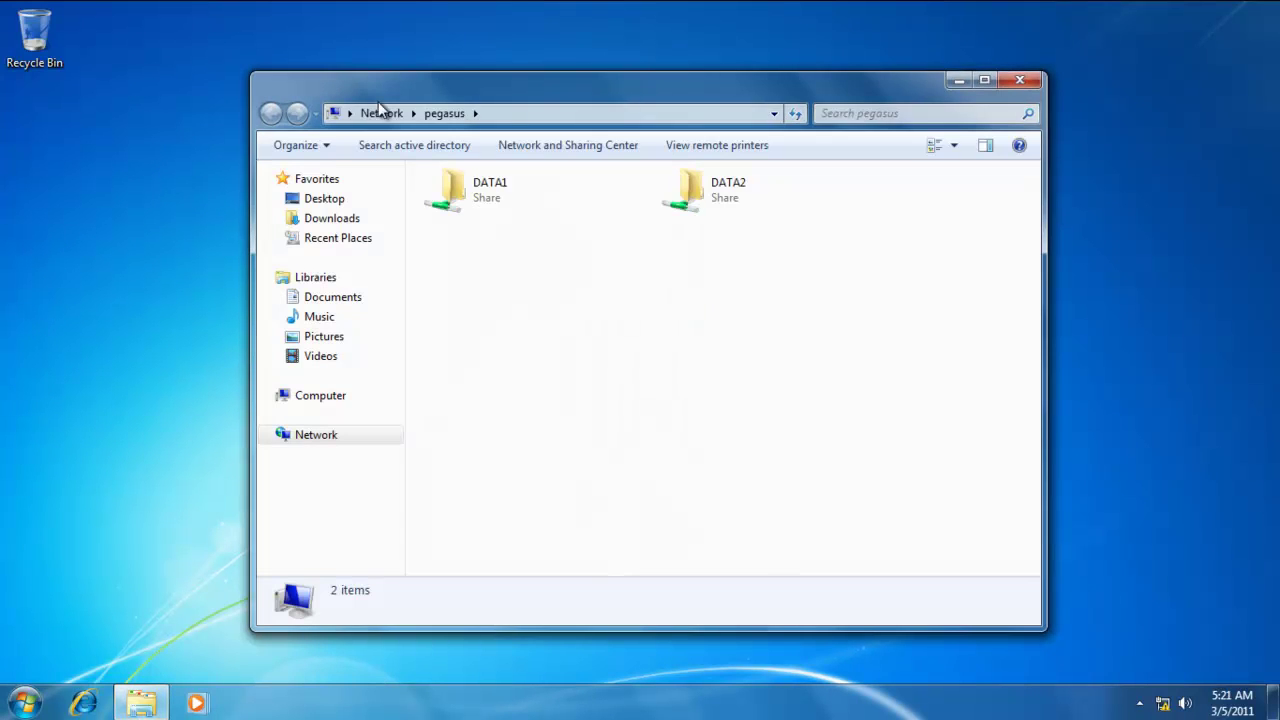
{"action": "left_click_drag", "start_coordinate": [360, 85], "coordinate": [405, 68]}
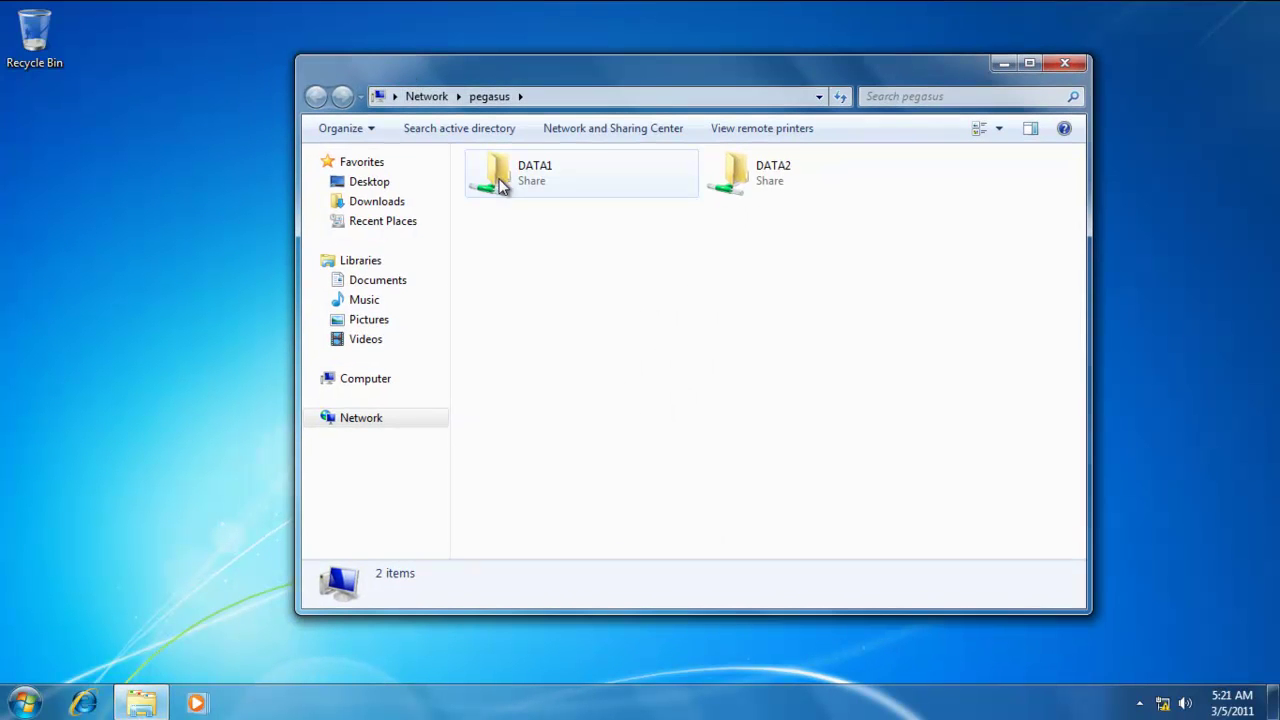
{"action": "double_click", "coordinate": [740, 188]}
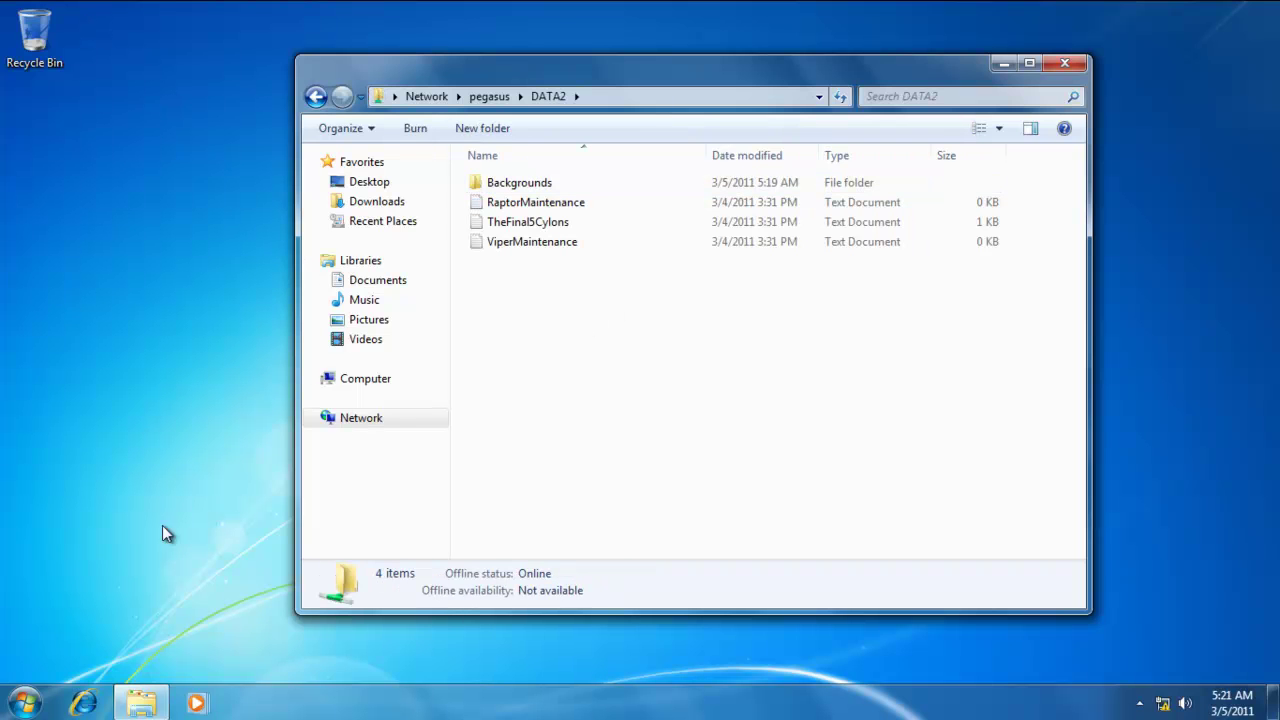
{"action": "left_click", "coordinate": [24, 703]}
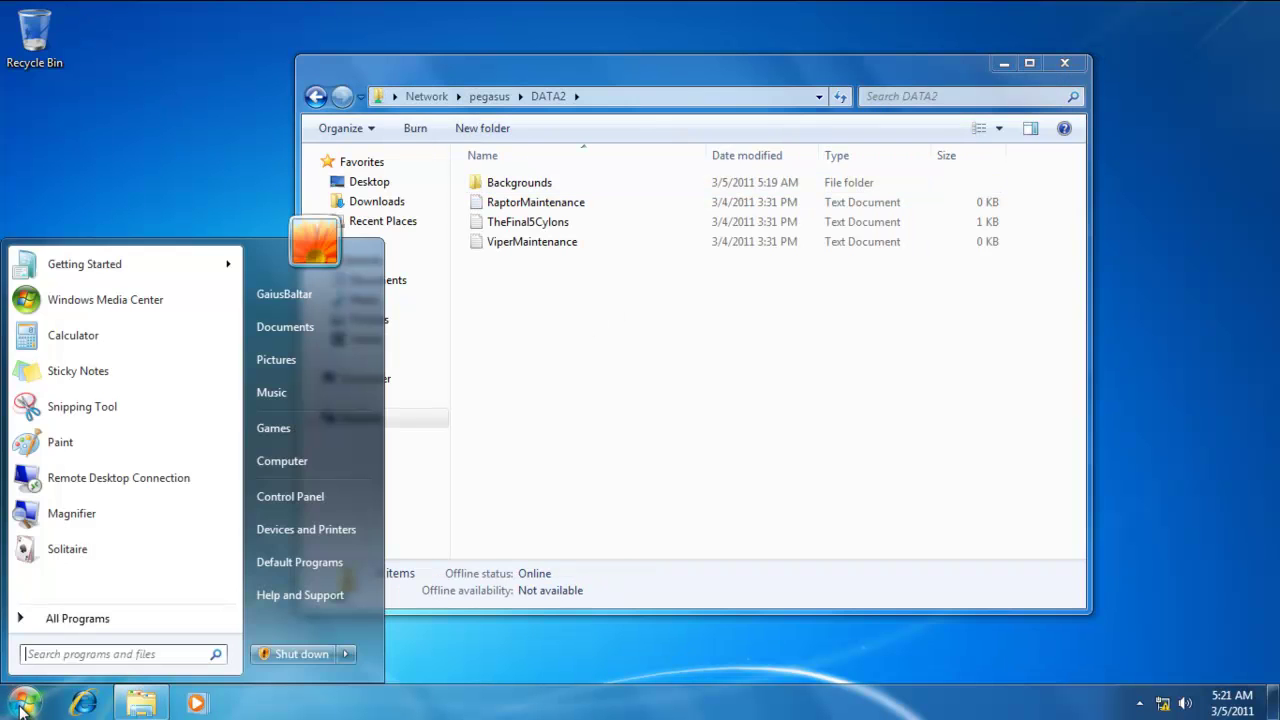
Open Local Disk (C:) > Windows in a new Explorer window
{"action": "left_click", "coordinate": [297, 455]}
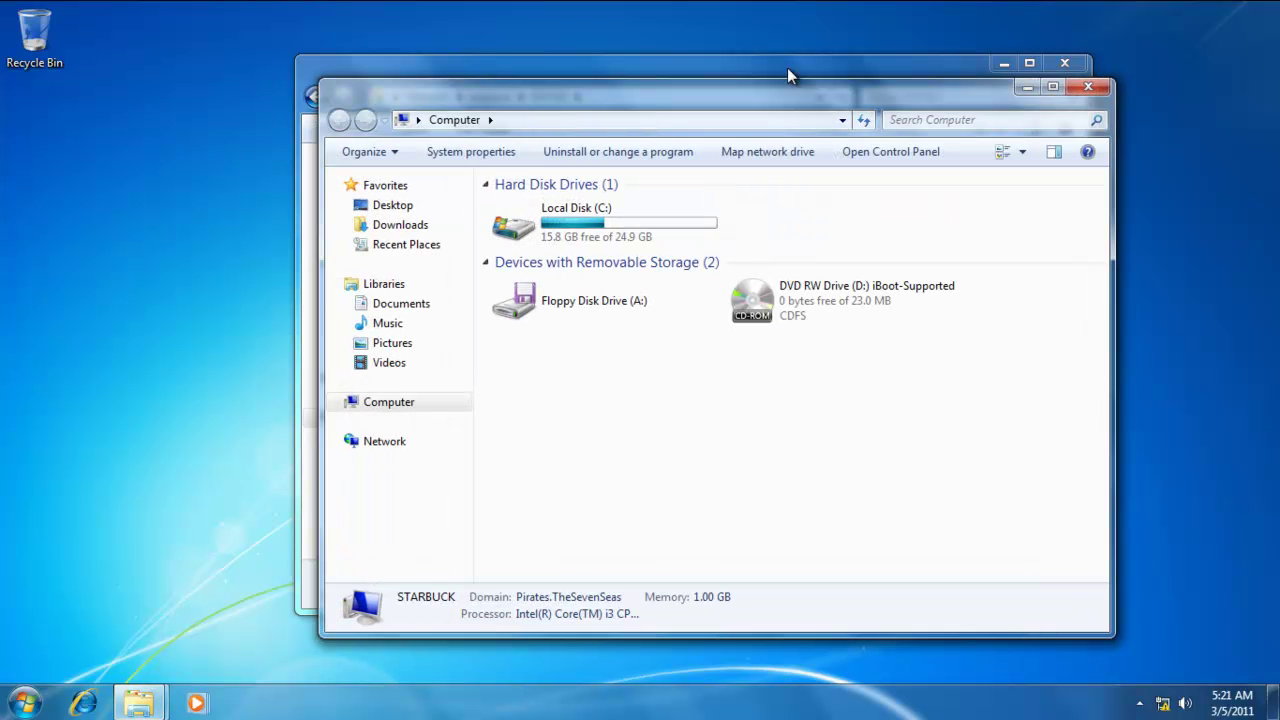
{"action": "double_click", "coordinate": [670, 229]}
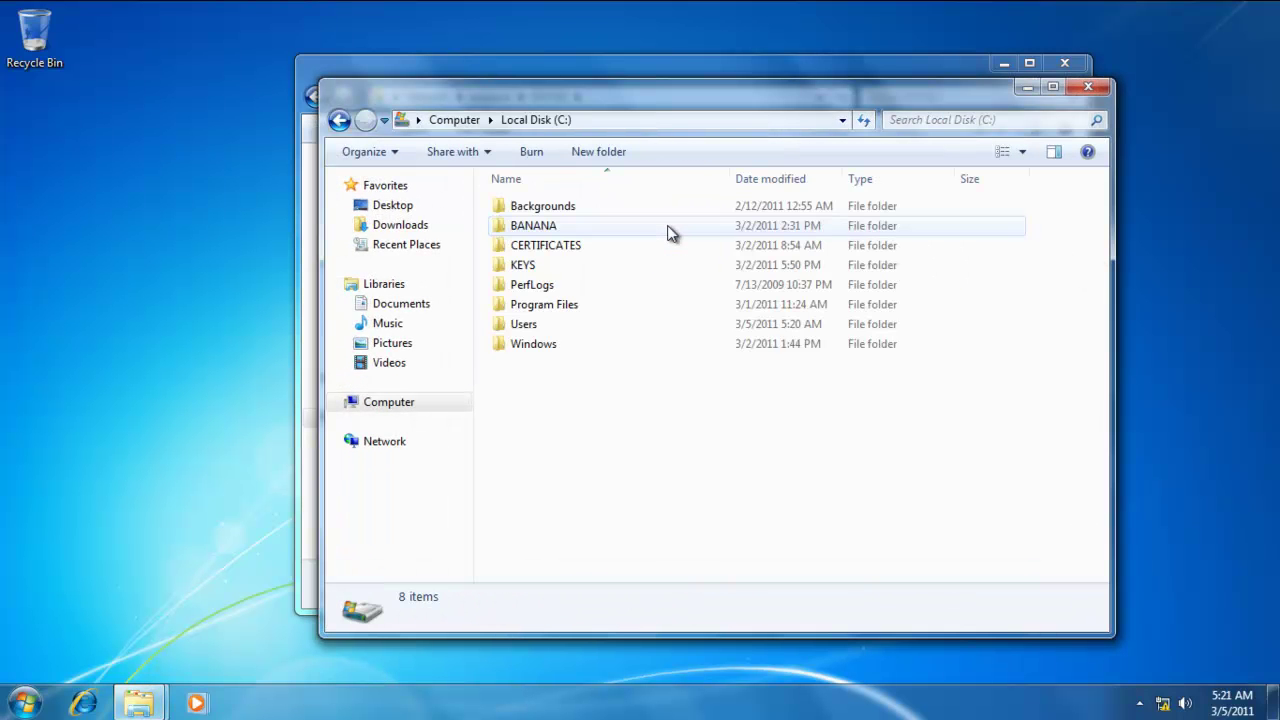
{"action": "double_click", "coordinate": [522, 344]}
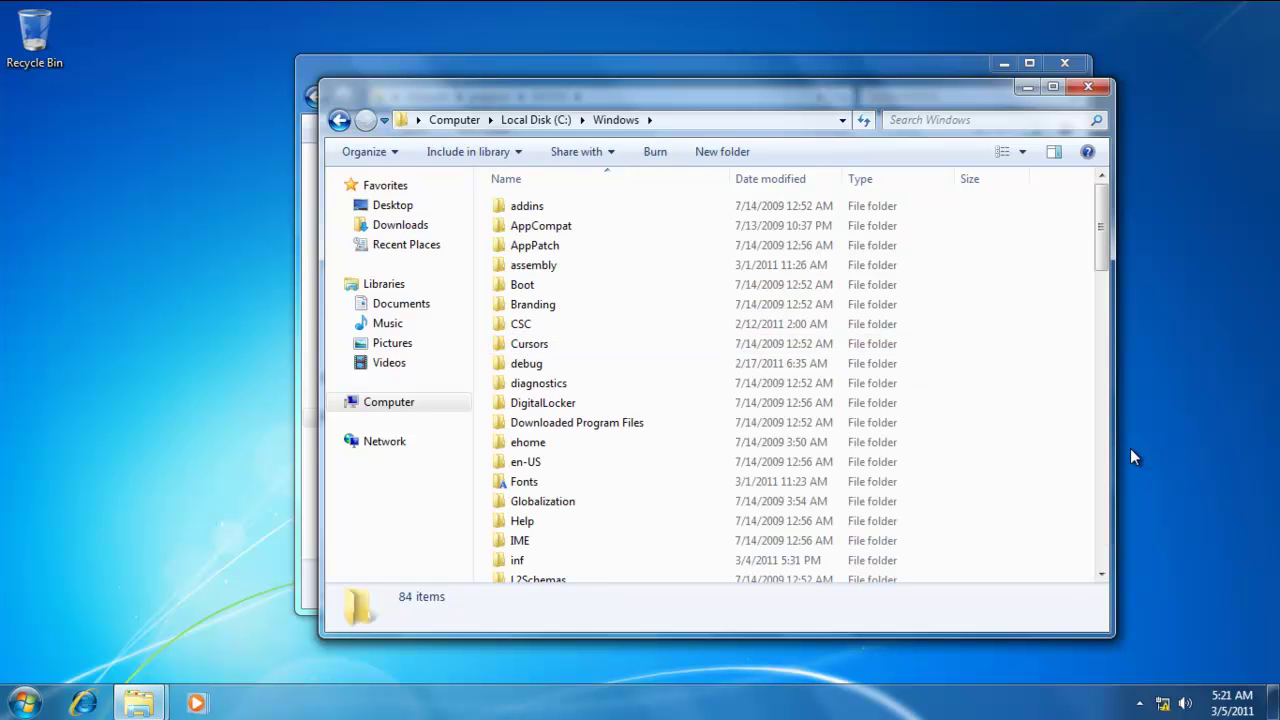
{"action": "left_click", "coordinate": [1102, 465]}
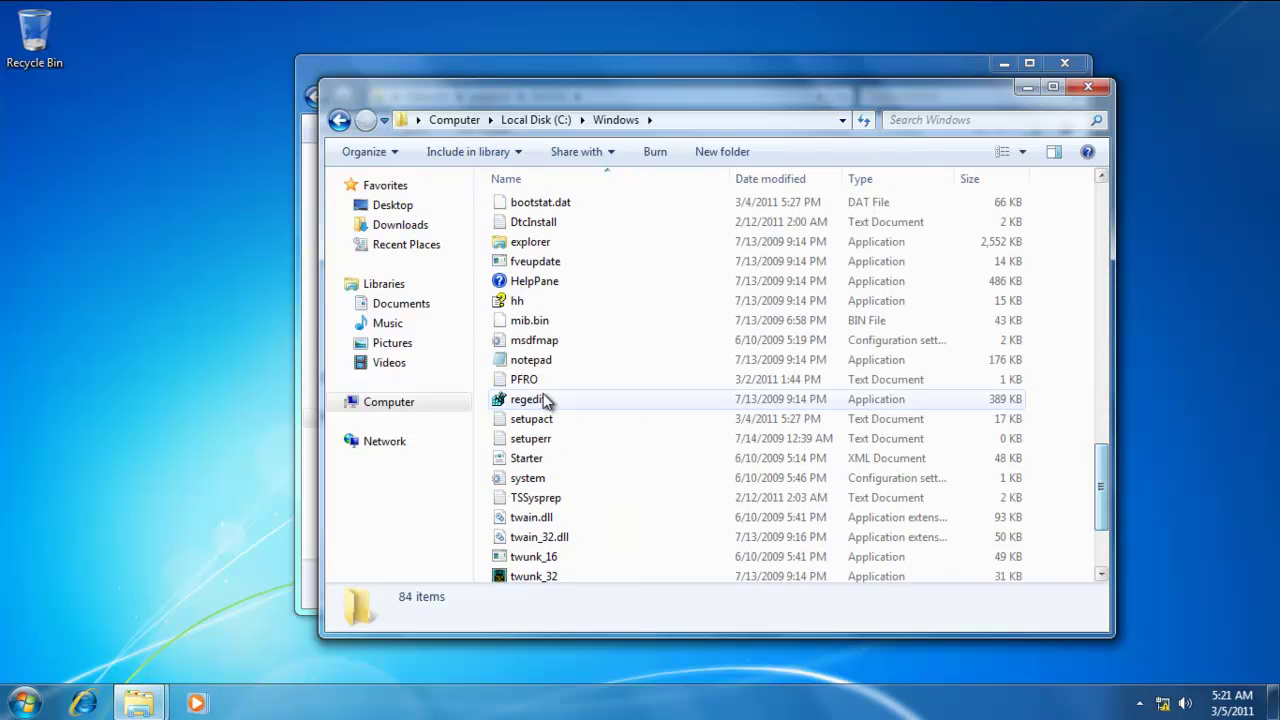
Copy the regedit file and move the window down-left to reveal DATA2
{"action": "right_click", "coordinate": [533, 403]}
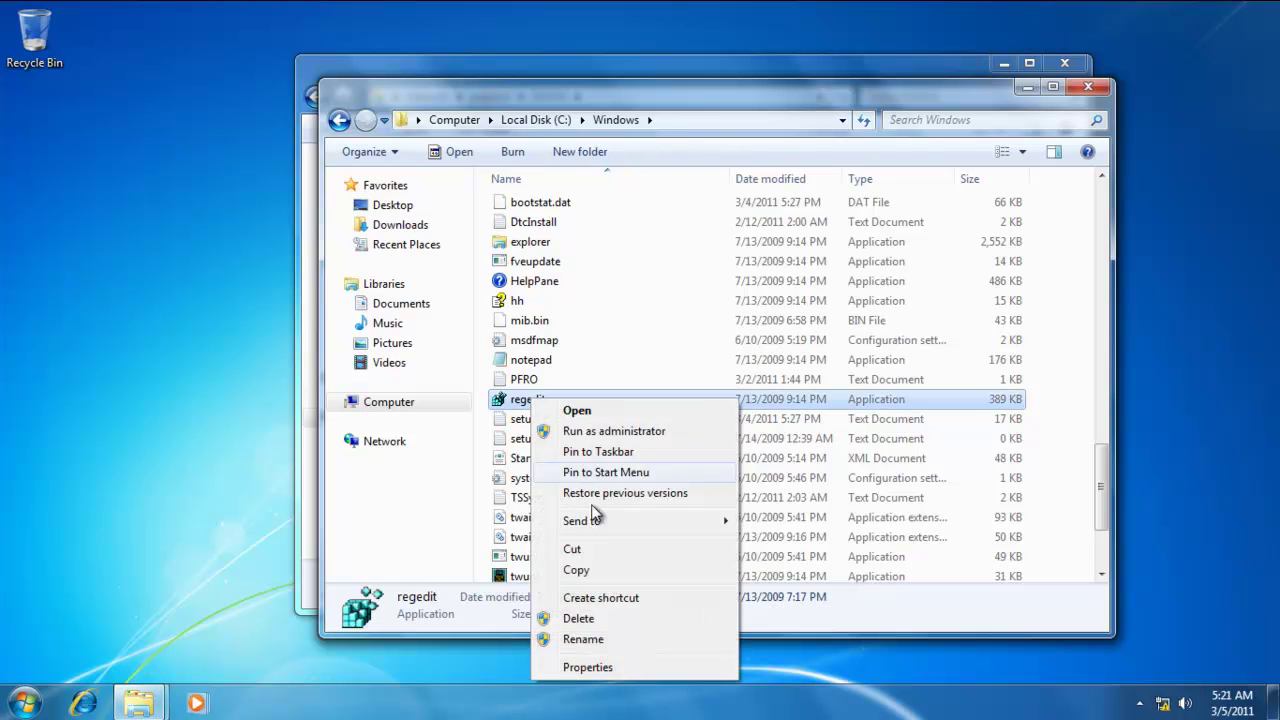
{"action": "left_click", "coordinate": [592, 567]}
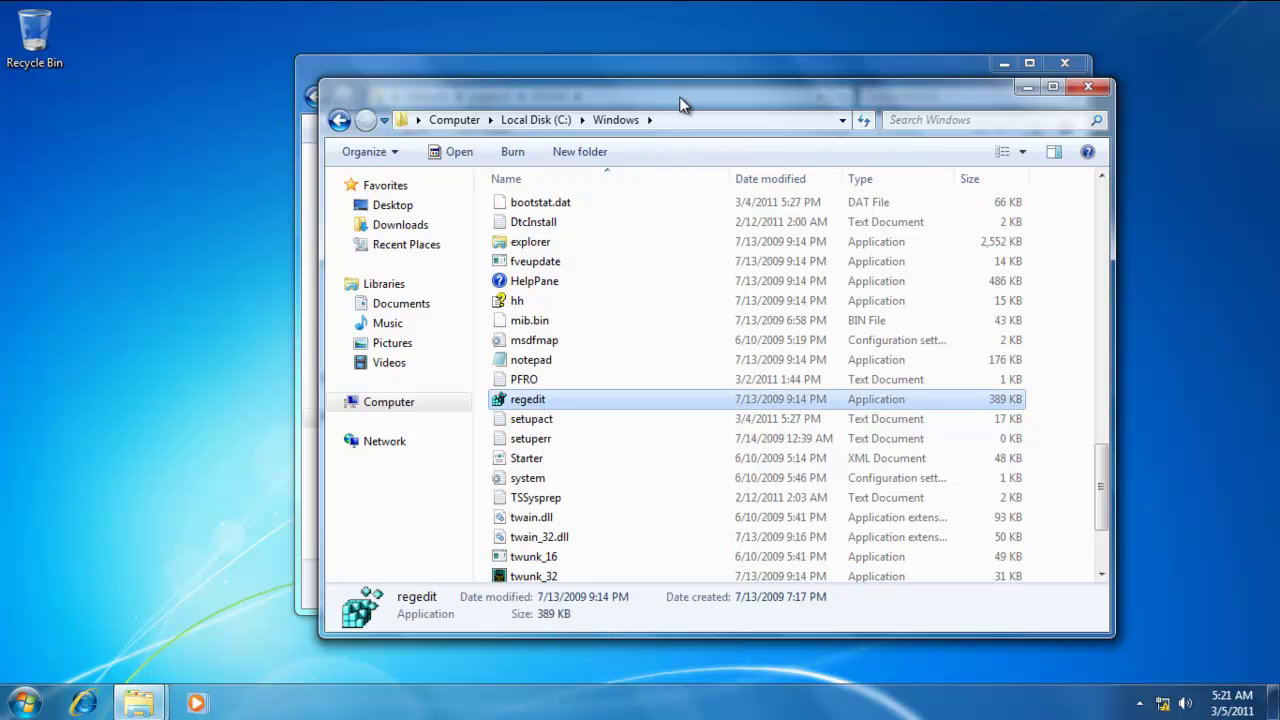
{"action": "left_click_drag", "start_coordinate": [684, 103], "coordinate": [464, 381]}
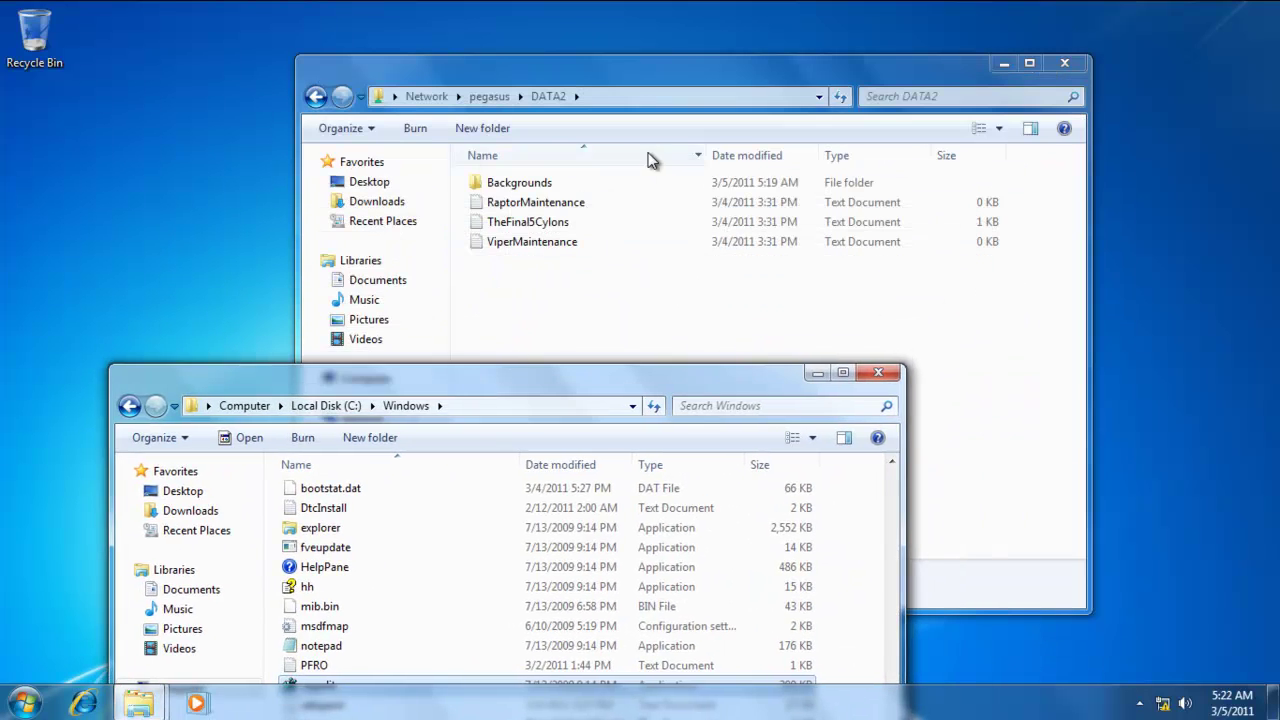
Try pasting regedit into the DATA2 share, then cancel the not-enough-space error
{"action": "left_click", "coordinate": [600, 69]}
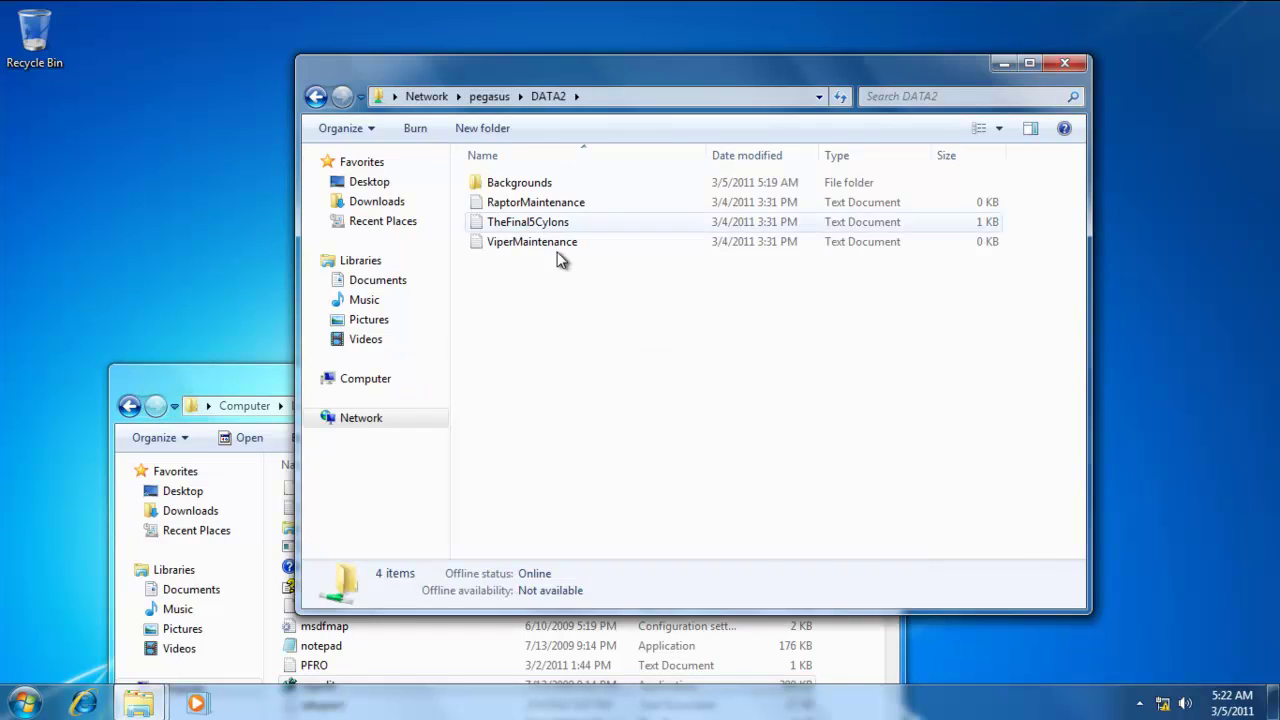
{"action": "right_click", "coordinate": [536, 308]}
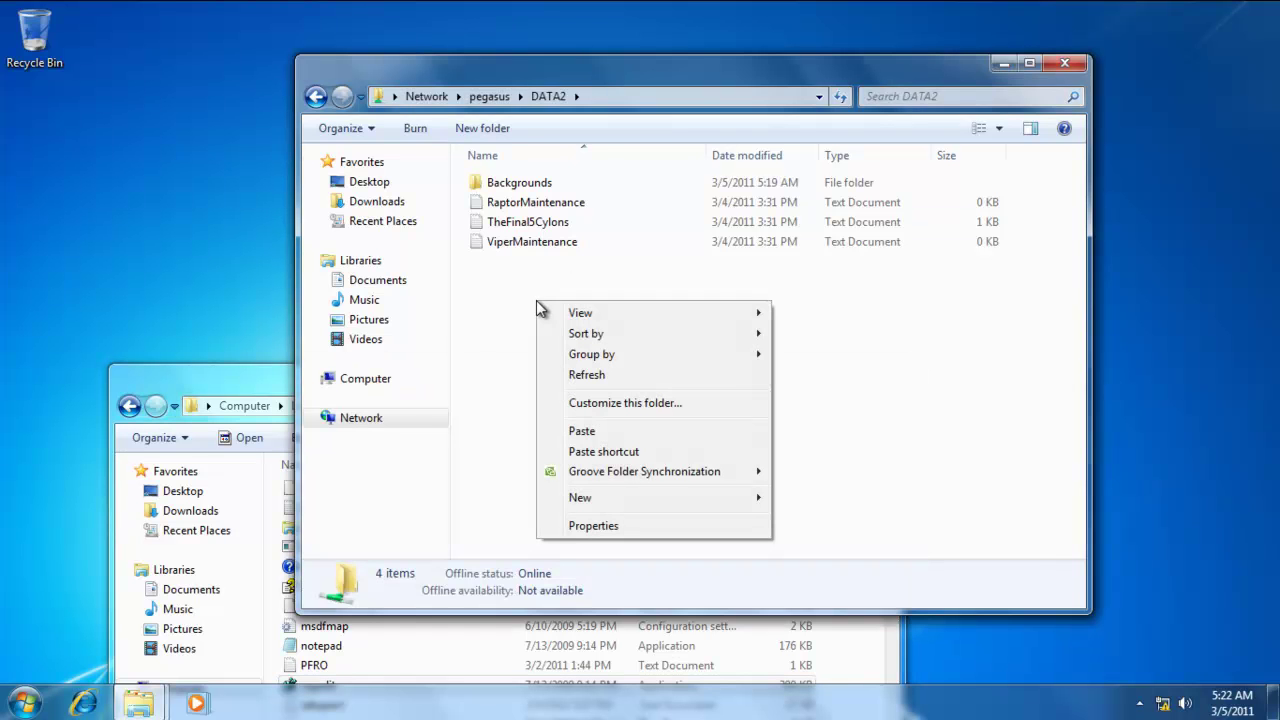
{"action": "left_click", "coordinate": [625, 435]}
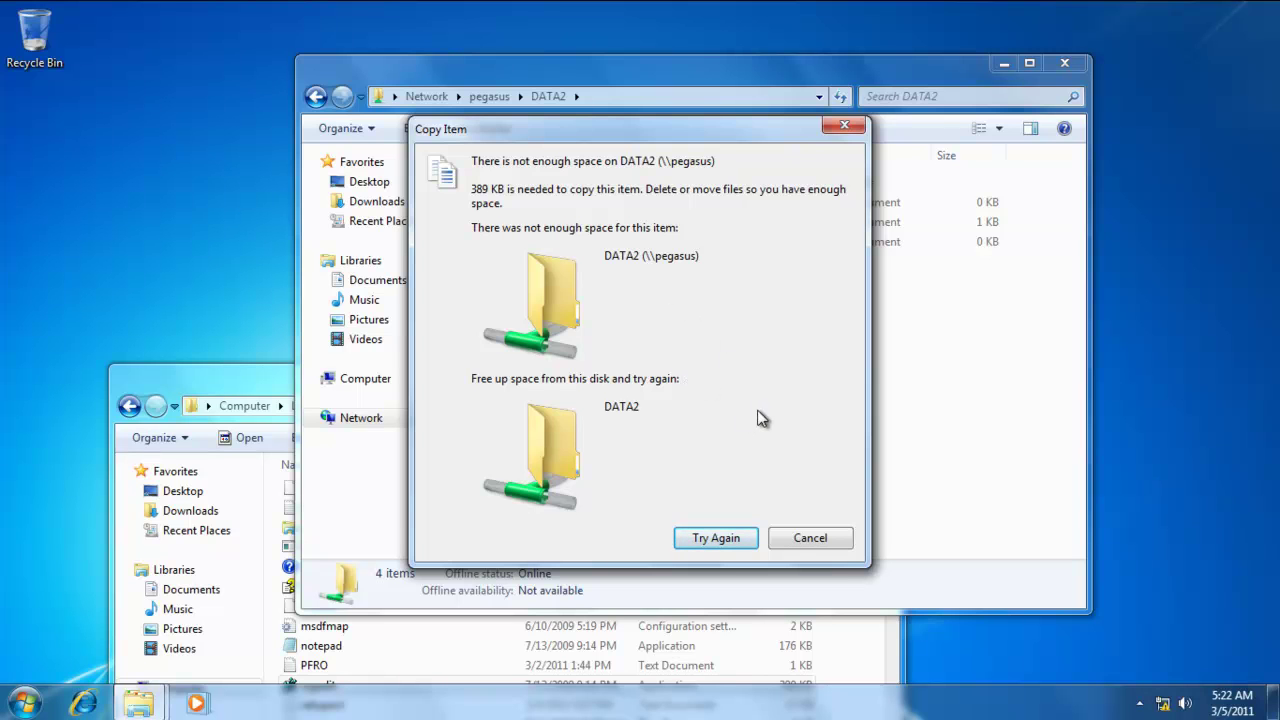
{"action": "left_click", "coordinate": [813, 540]}
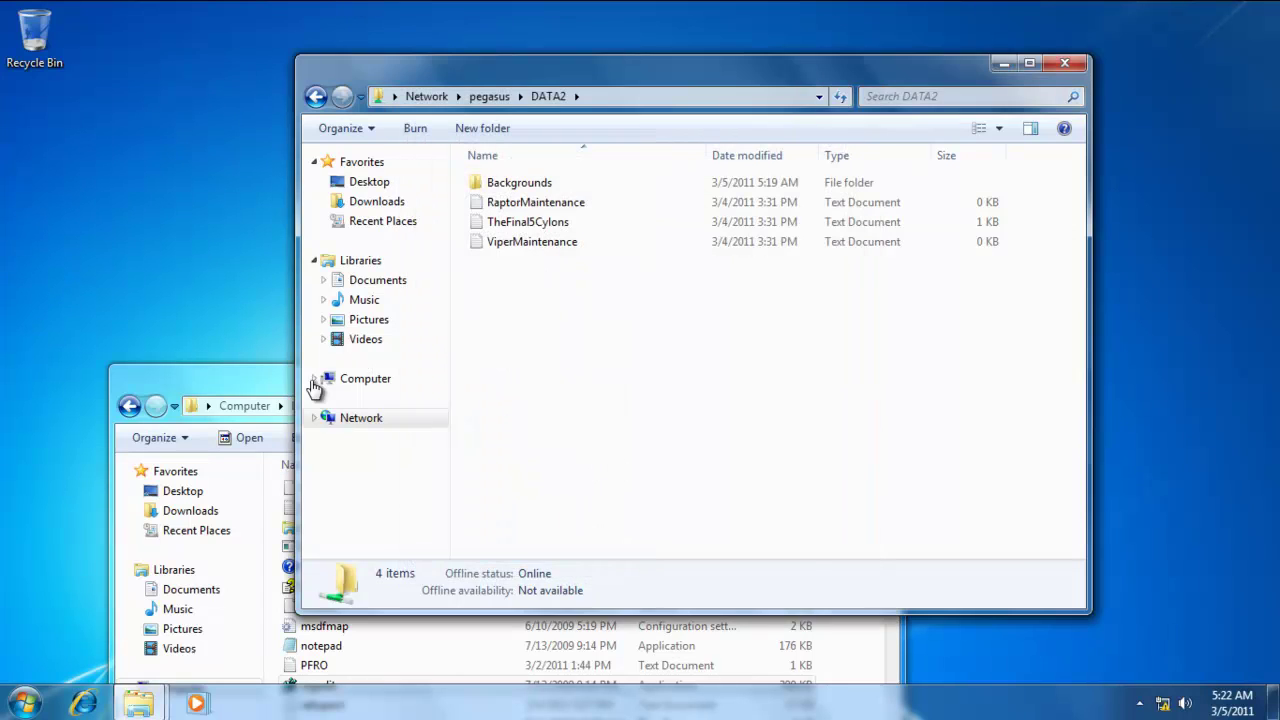
Reposition the C:\Windows window near the top and copy the TSSysprep text document
{"action": "left_click", "coordinate": [233, 374]}
{"action": "left_click_drag", "start_coordinate": [233, 374], "coordinate": [255, 229]}
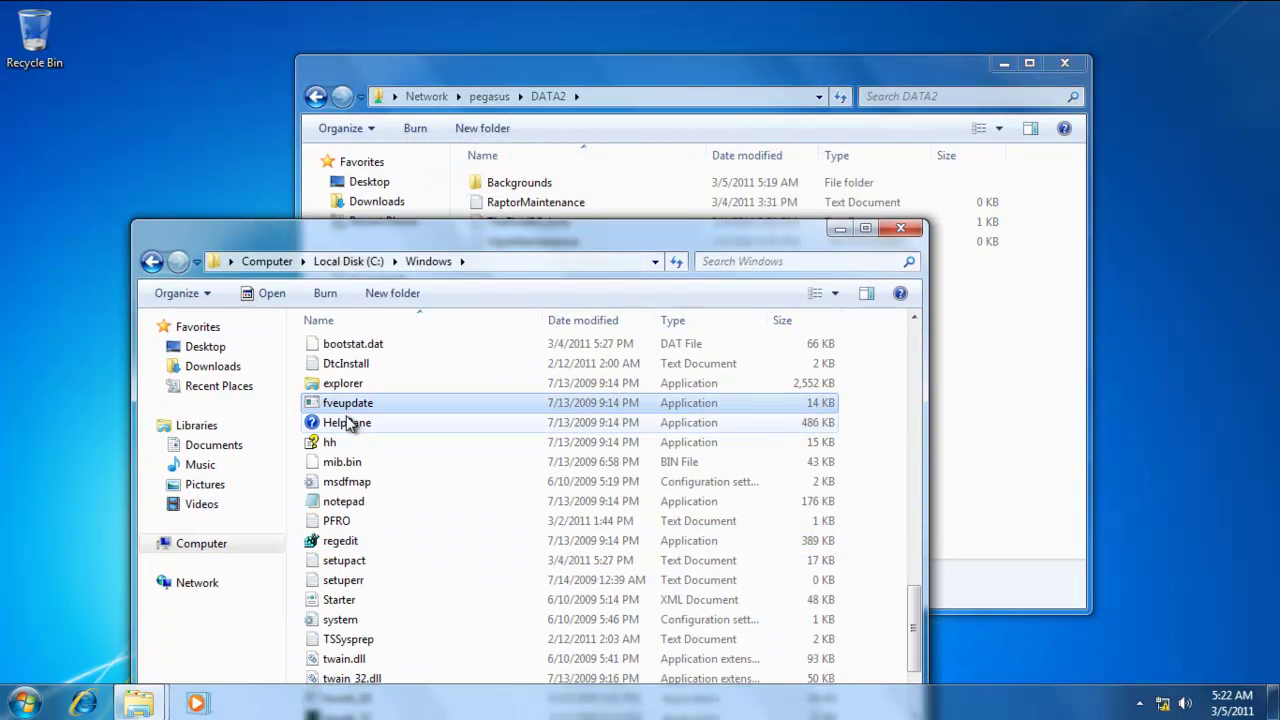
{"action": "left_click_drag", "start_coordinate": [437, 234], "coordinate": [455, 63]}
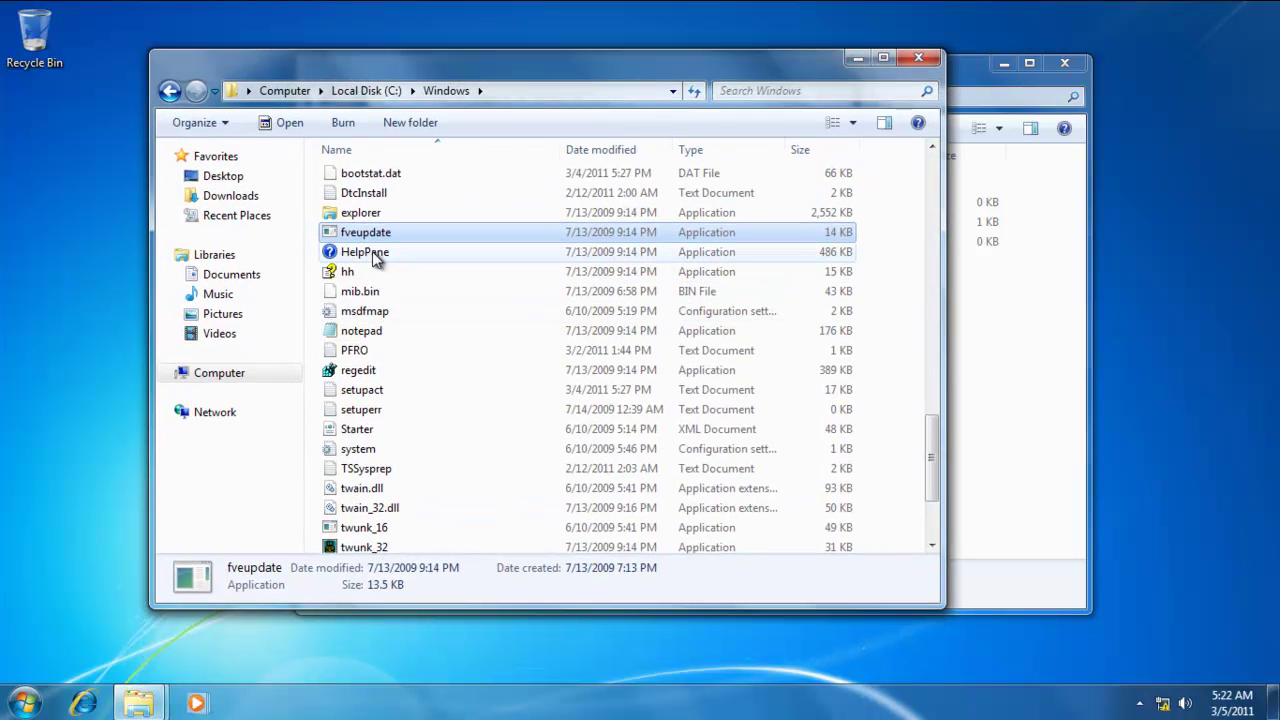
{"action": "left_click", "coordinate": [374, 252]}
{"action": "left_click", "coordinate": [365, 295]}
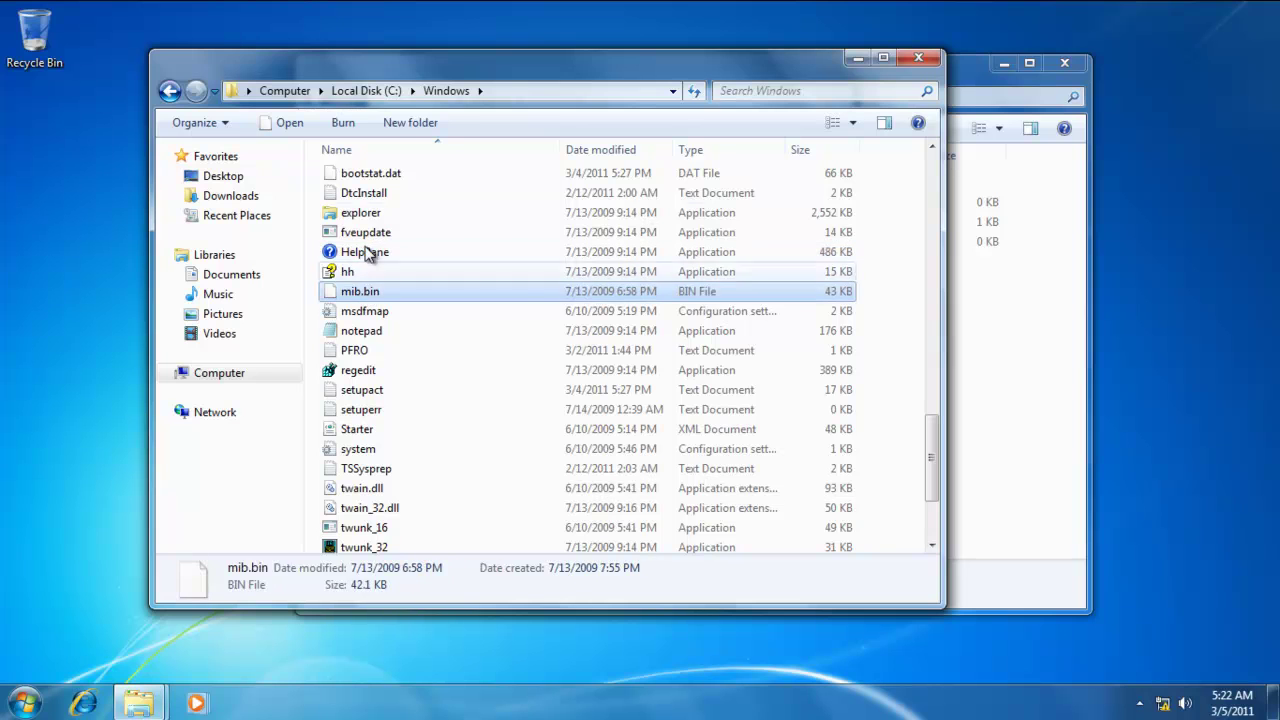
{"action": "left_click", "coordinate": [366, 212]}
{"action": "left_click", "coordinate": [373, 180]}
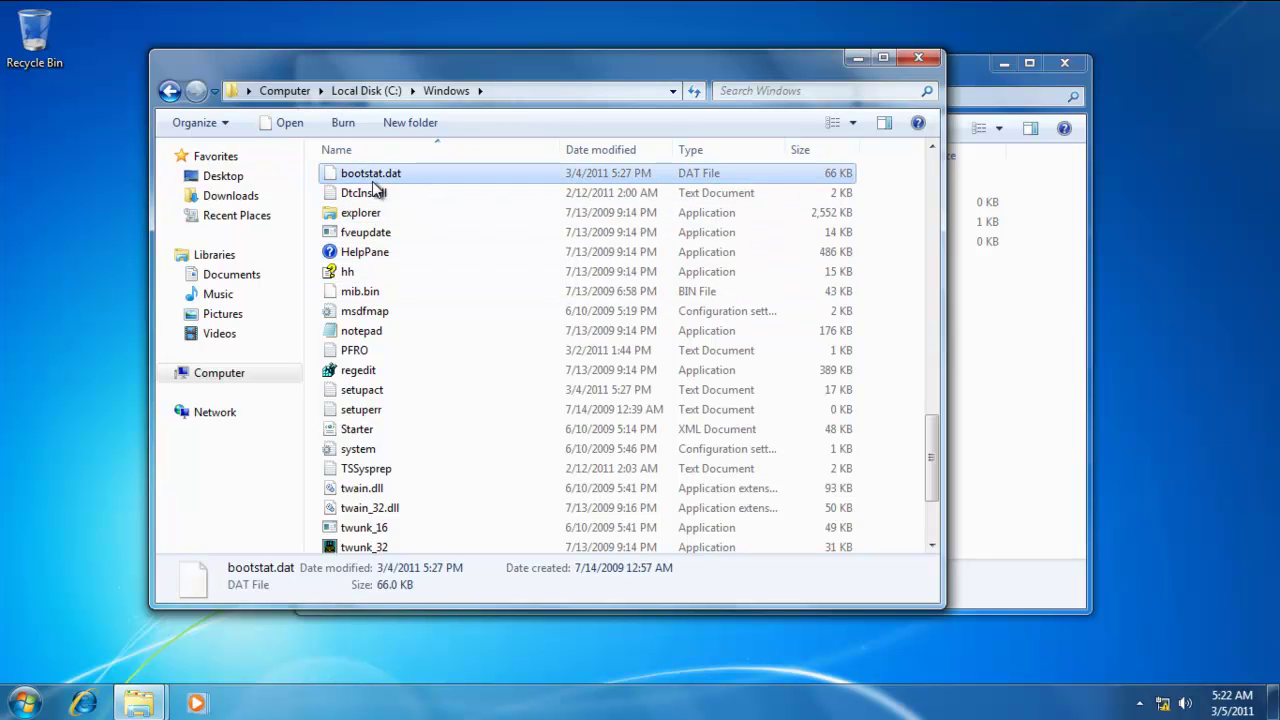
{"action": "left_click", "coordinate": [358, 469]}
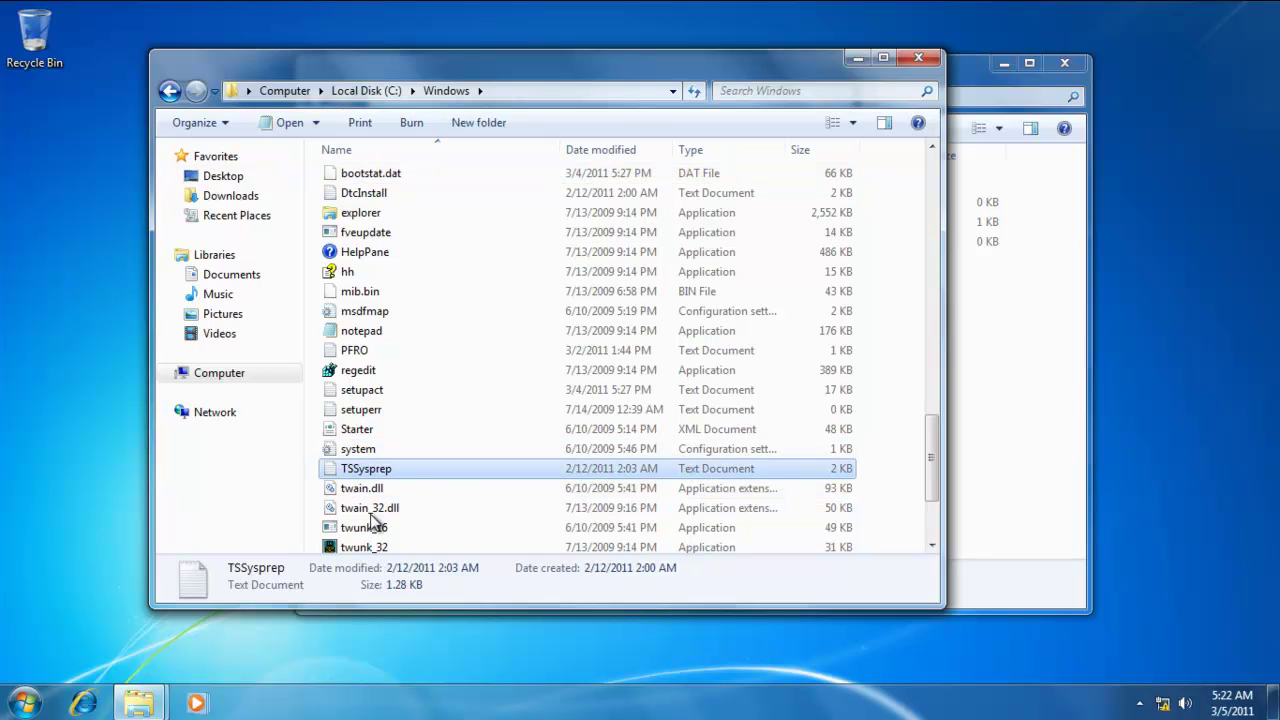
{"action": "right_click", "coordinate": [385, 477]}
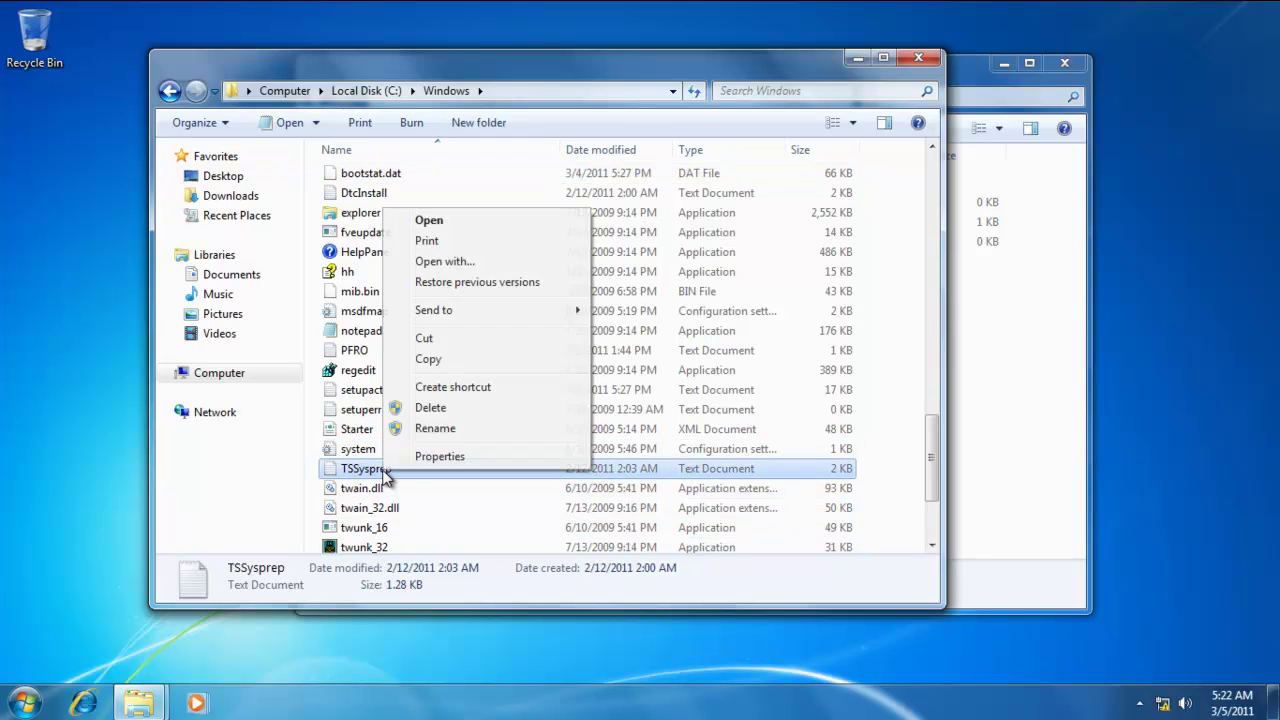
{"action": "left_click", "coordinate": [423, 360]}
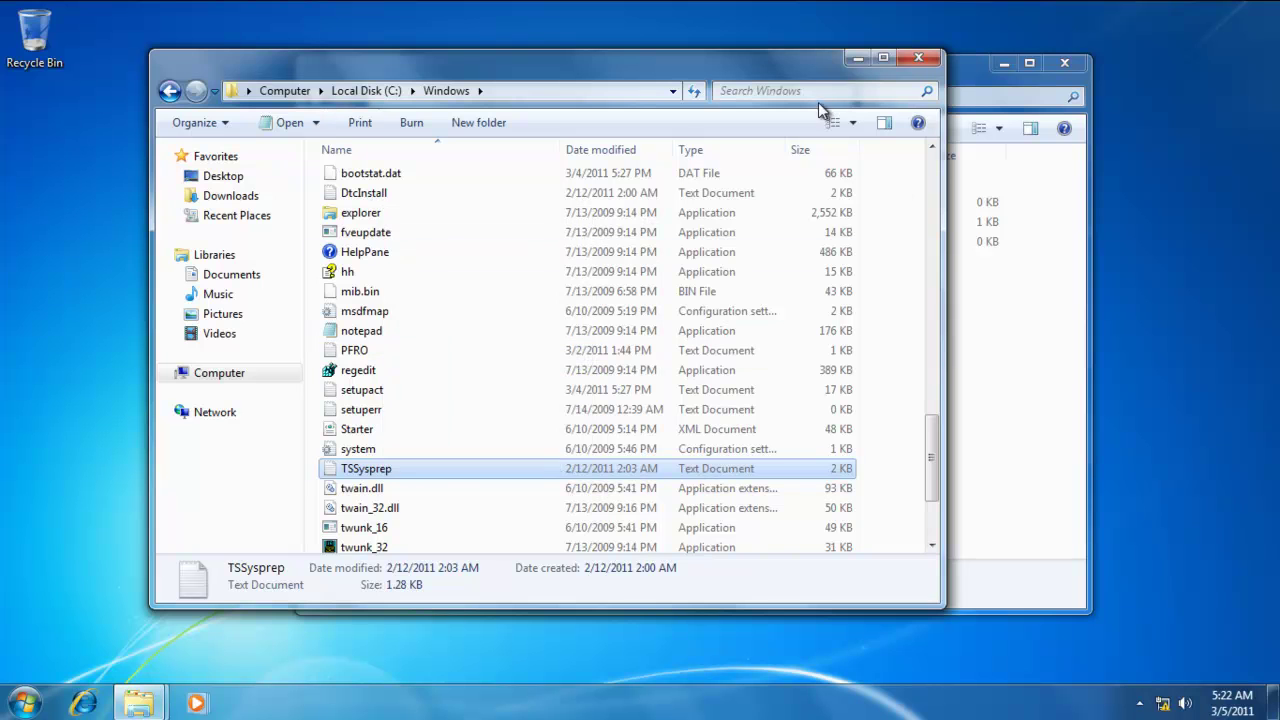
Paste TSSysprep into the DATA2 share window
{"action": "left_click_drag", "start_coordinate": [817, 65], "coordinate": [416, 68]}
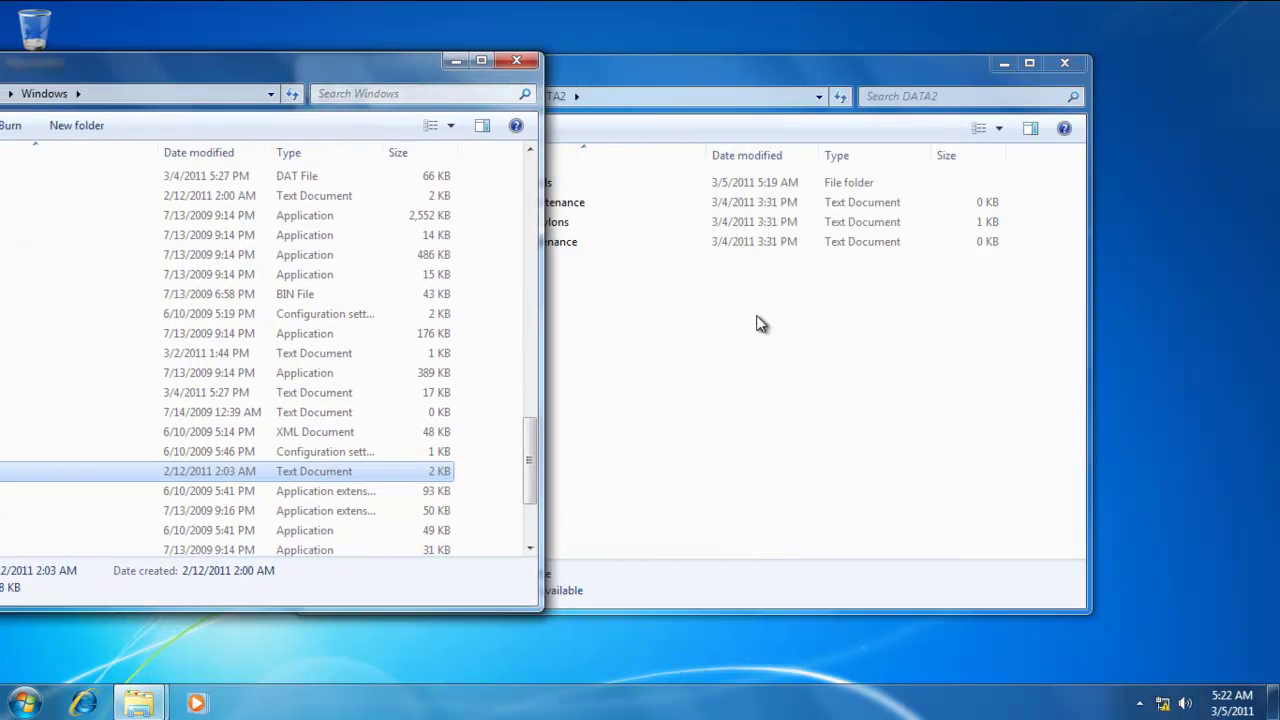
{"action": "left_click", "coordinate": [723, 62]}
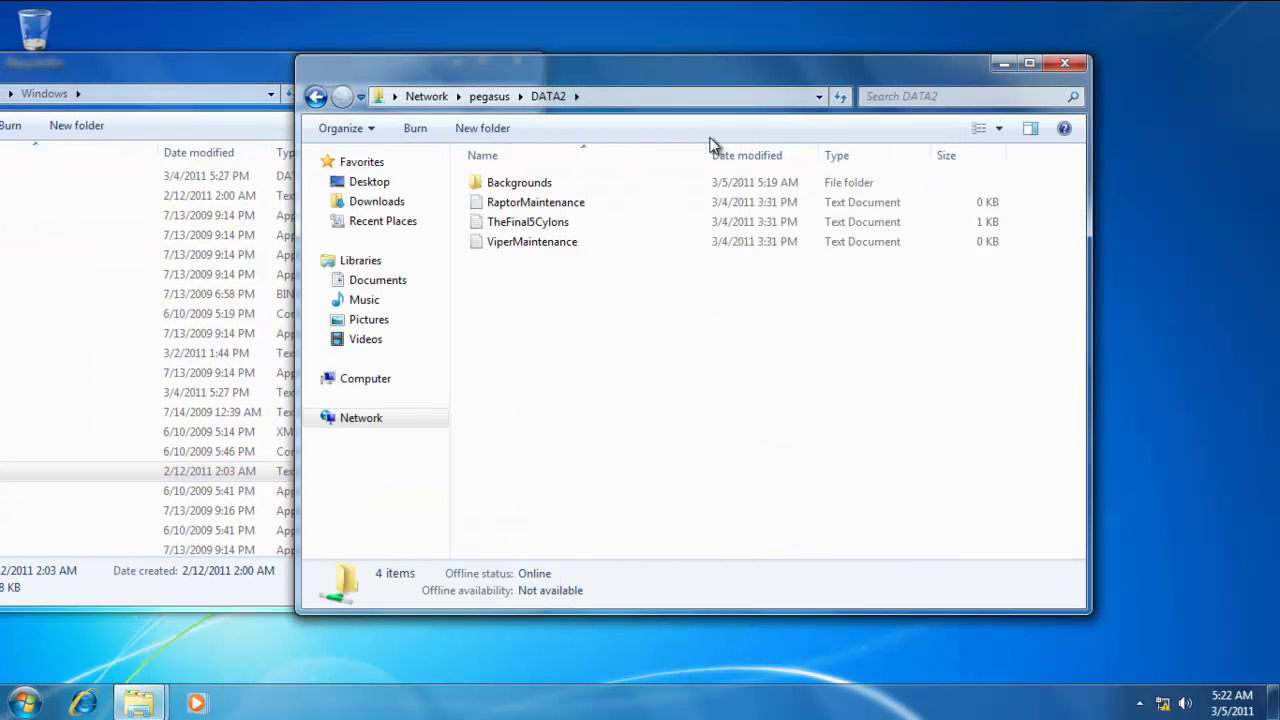
{"action": "right_click", "coordinate": [640, 340]}
{"action": "left_click", "coordinate": [718, 462]}
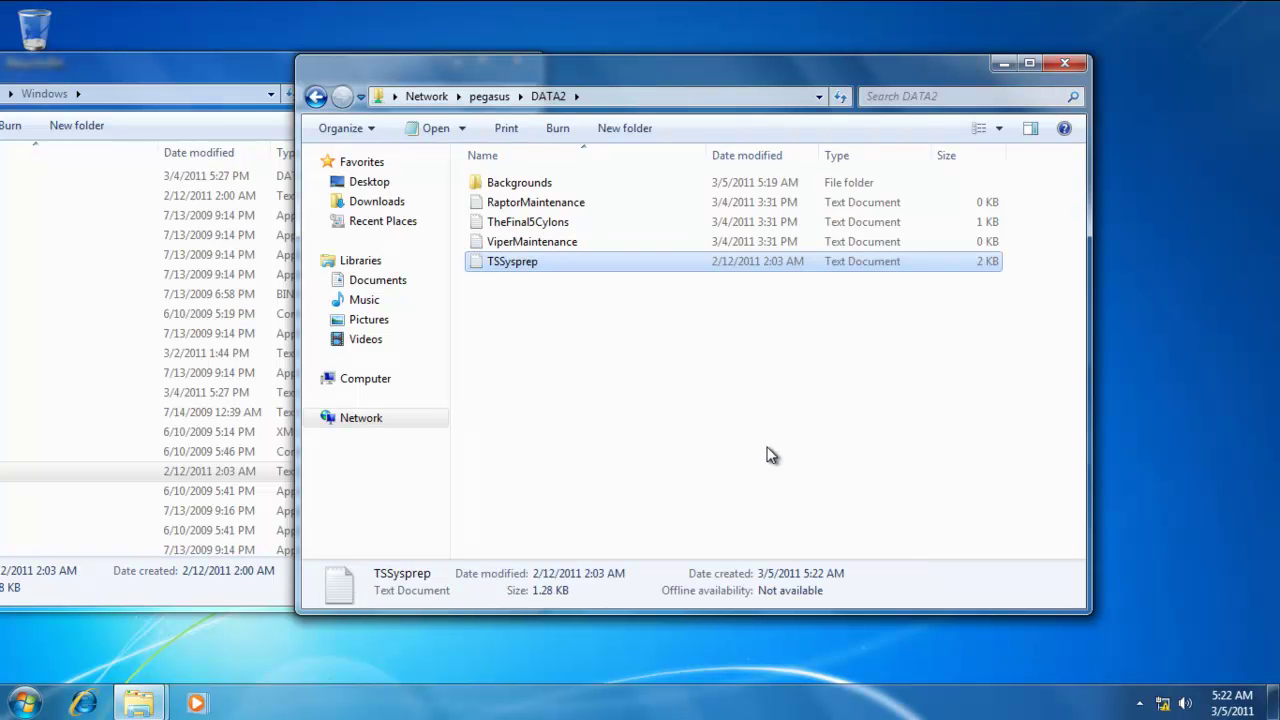
{"action": "left_click", "coordinate": [770, 455]}
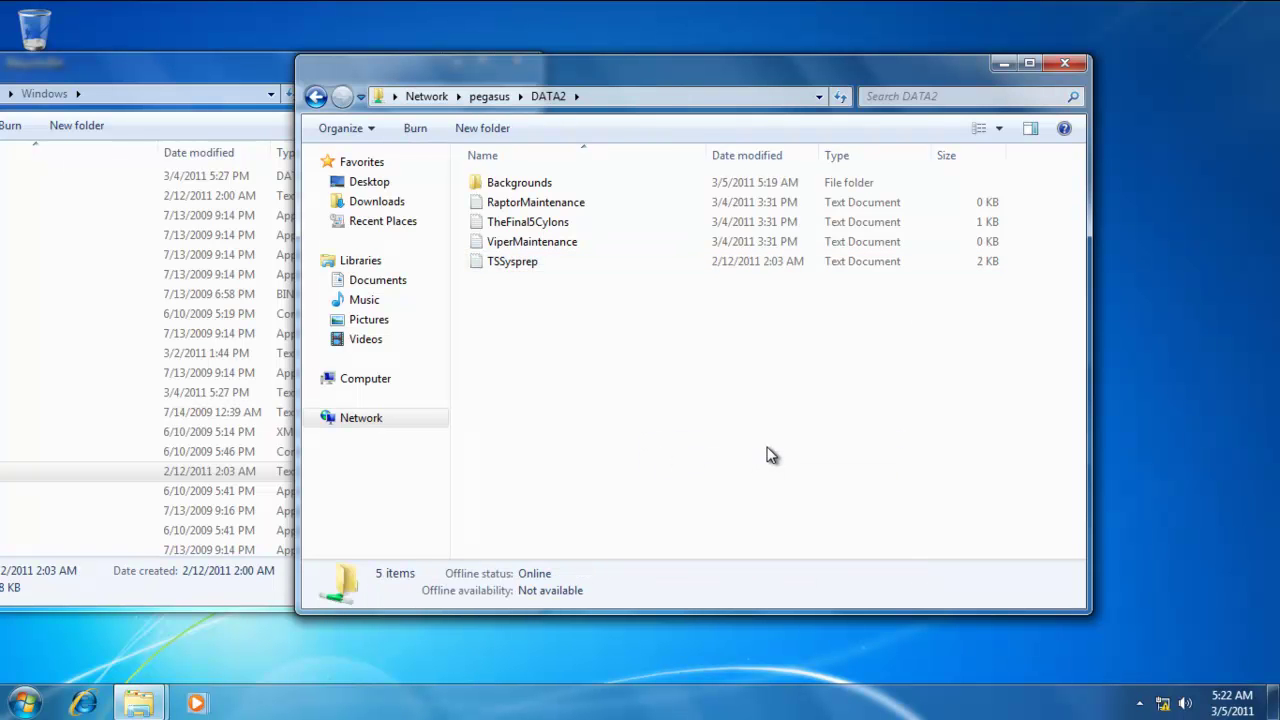
Paste TSSysprep again with Ctrl+V, keeping both files as TSSysprep (2)
{"action": "key", "text": "ctrl+v"}
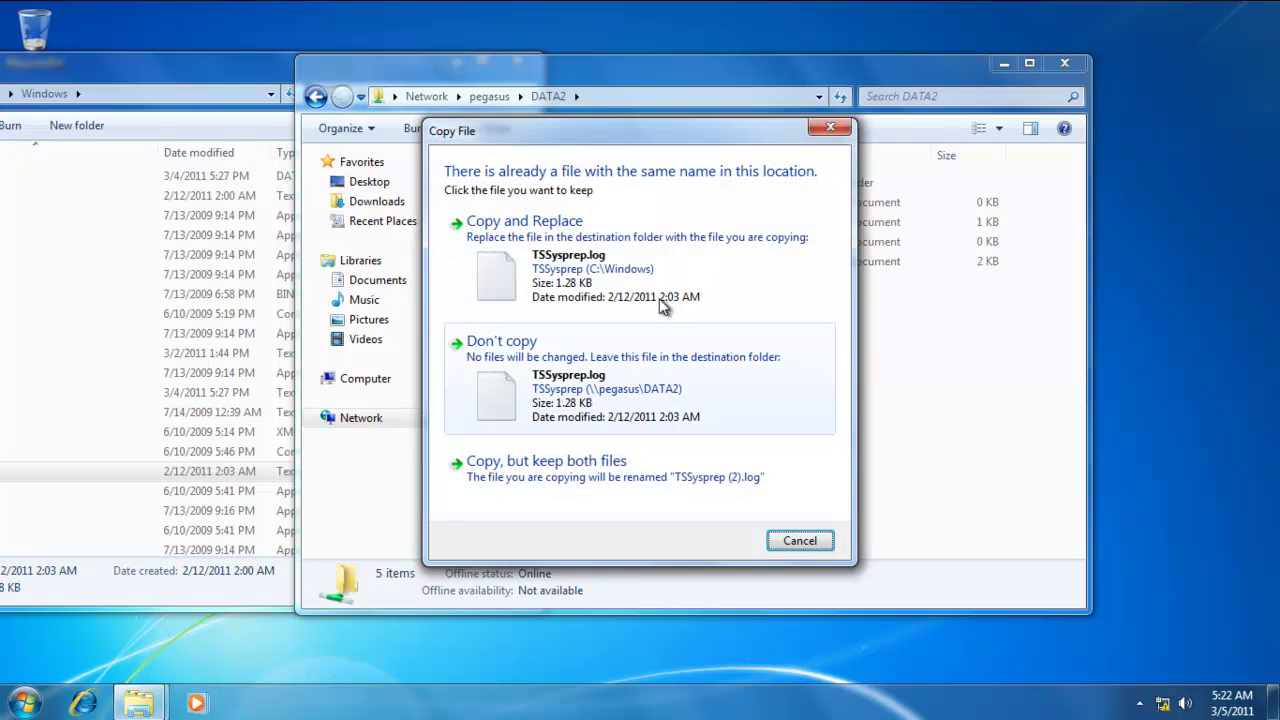
{"action": "left_click", "coordinate": [578, 466]}
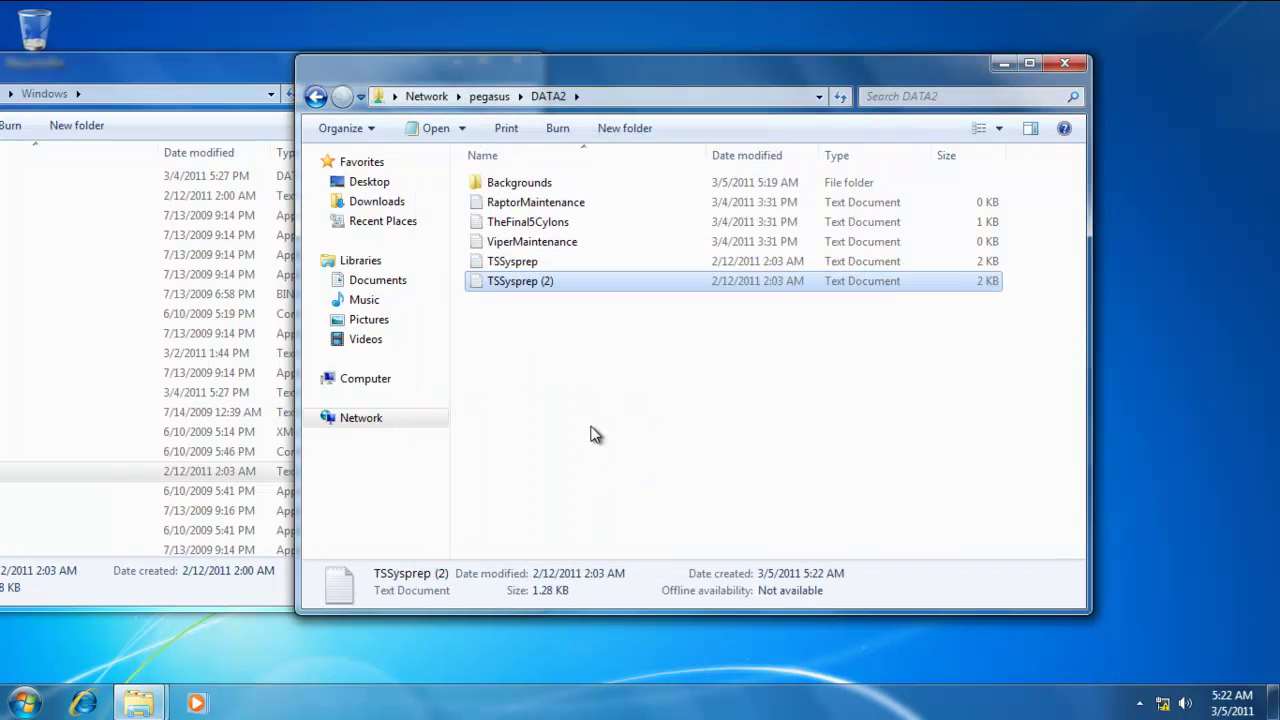
{"action": "left_click", "coordinate": [595, 434]}
Attempt a third TSSysprep copy and cancel the not-enough-space error
{"action": "key", "text": "ctrl+v"}
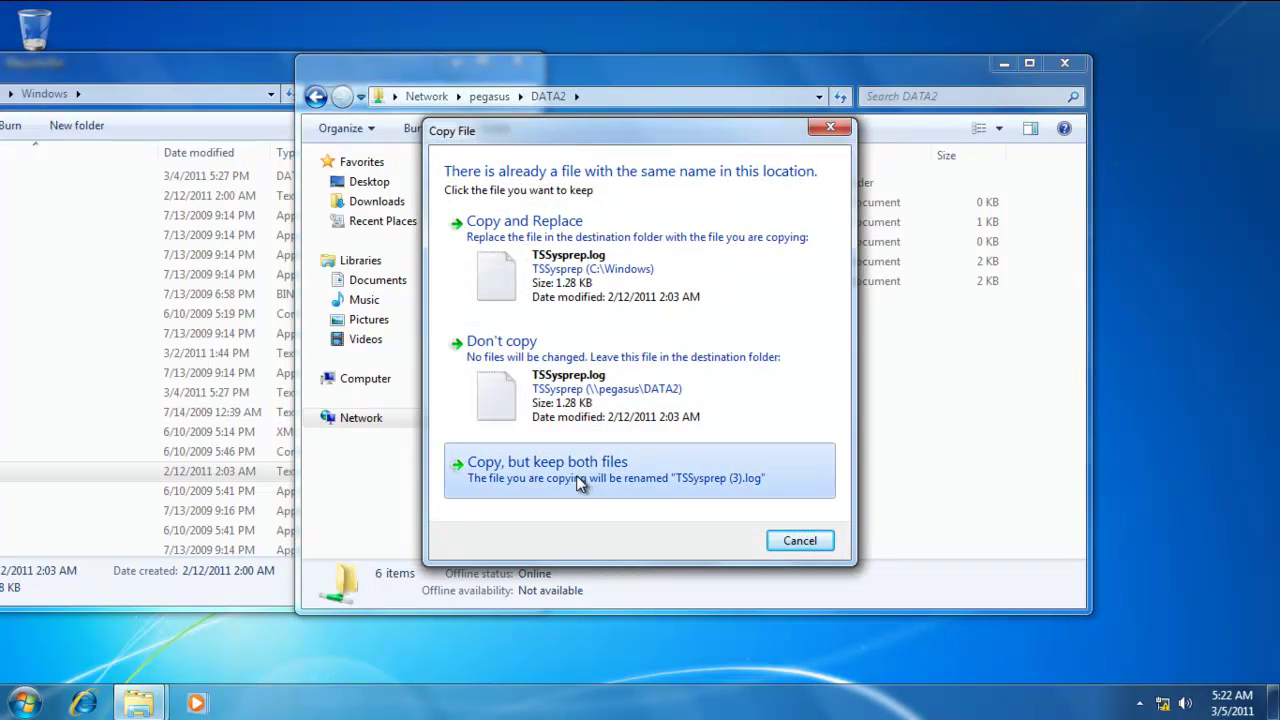
{"action": "left_click", "coordinate": [580, 478]}
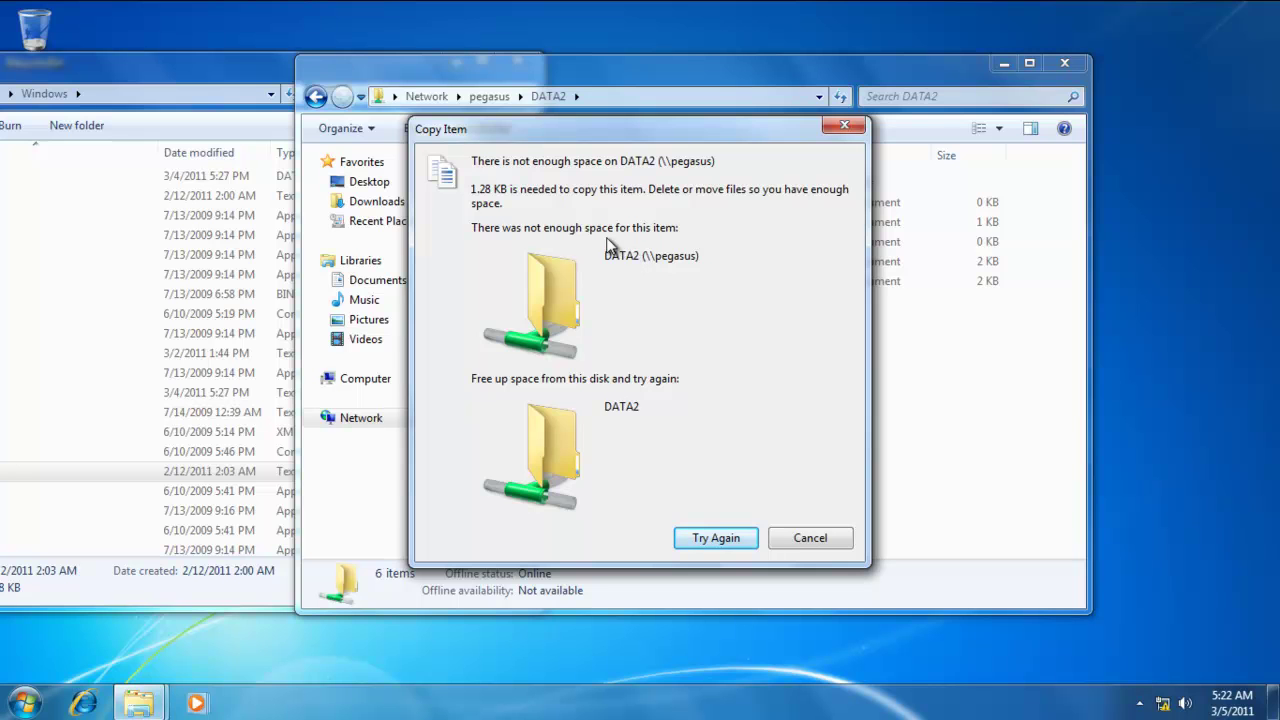
{"action": "left_click", "coordinate": [815, 538]}
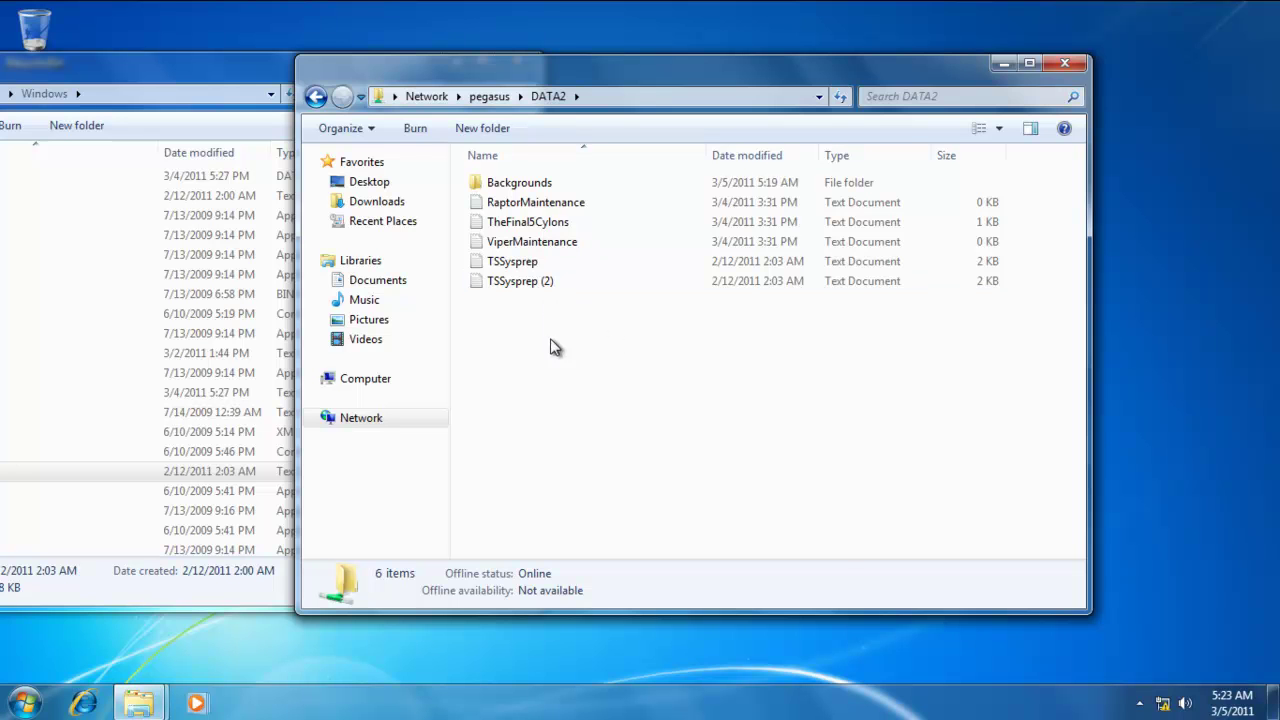
{"action": "right_click", "coordinate": [578, 409]}
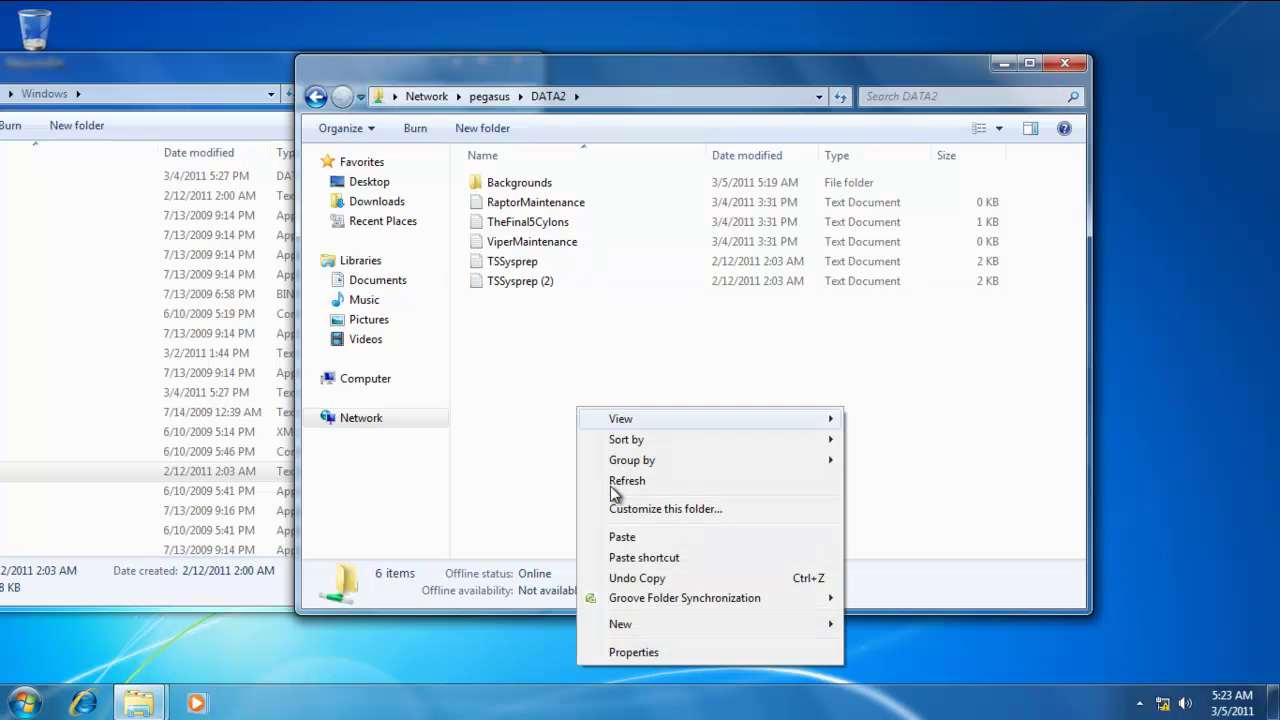
{"action": "left_click", "coordinate": [515, 409]}
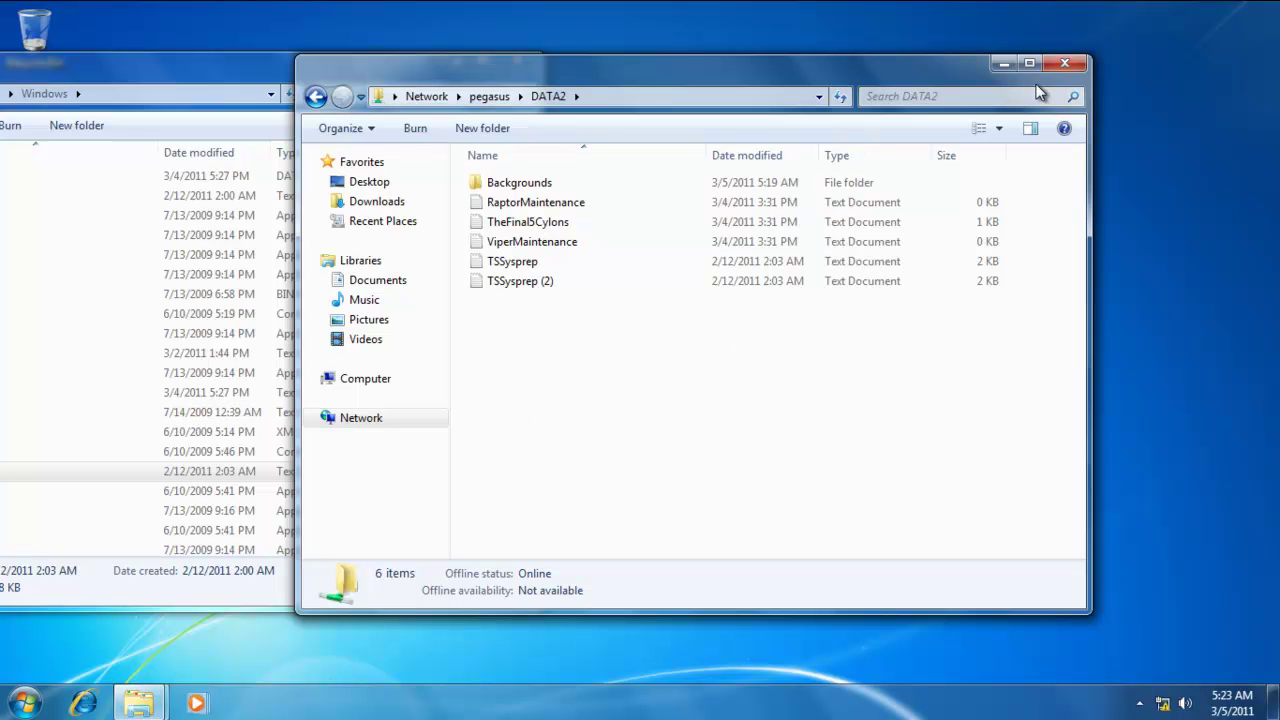
Close the DATA2 window and the C:\Windows Explorer window
{"action": "left_click", "coordinate": [1064, 63]}
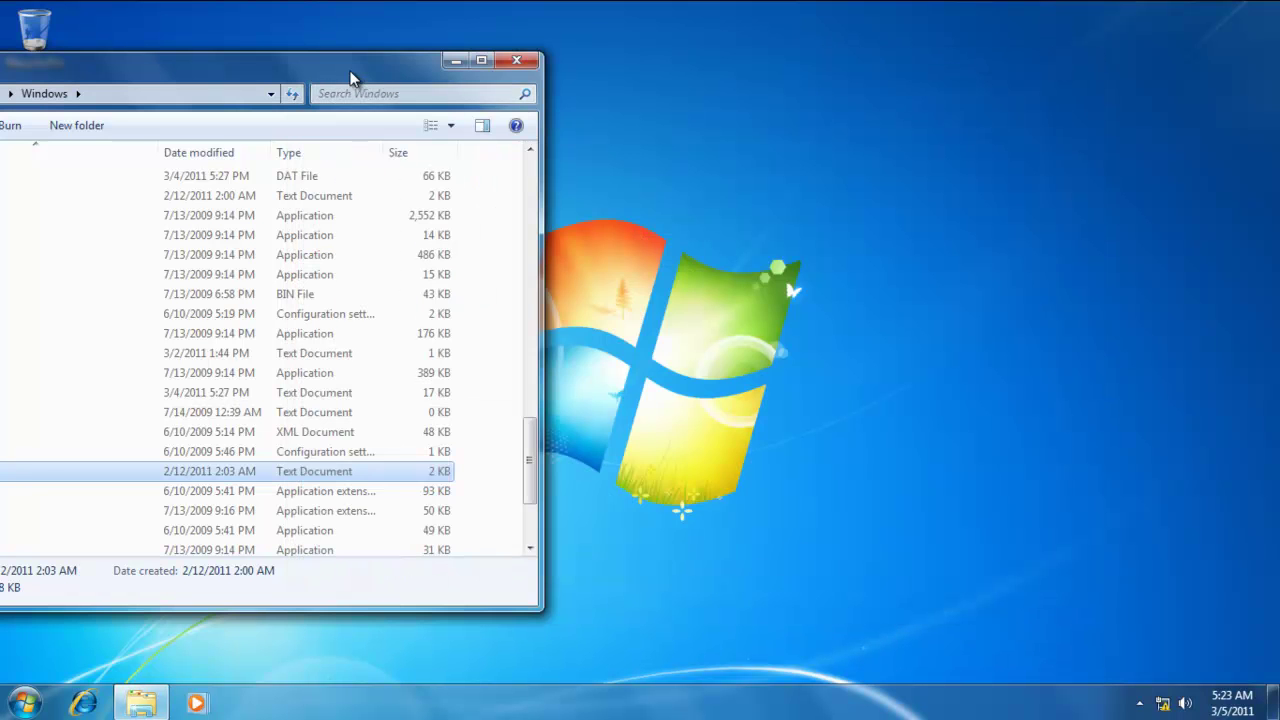
{"action": "left_click_drag", "start_coordinate": [351, 77], "coordinate": [797, 95]}
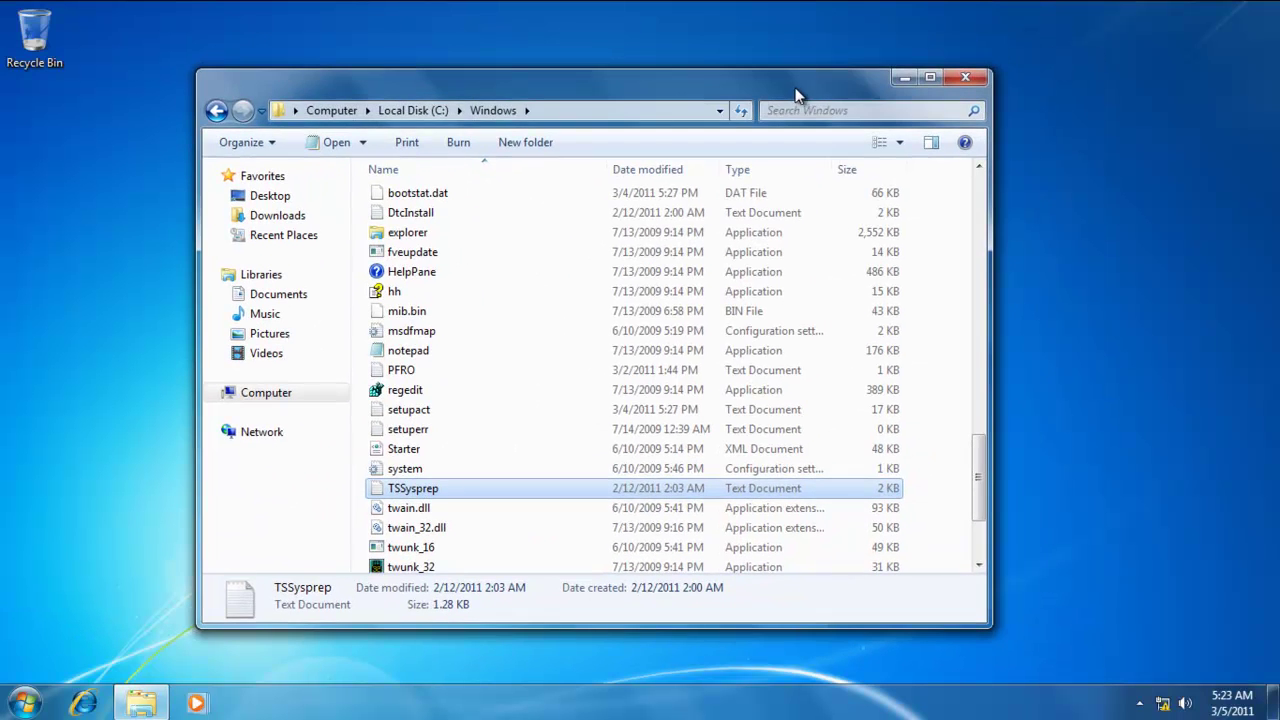
{"action": "left_click", "coordinate": [966, 78]}
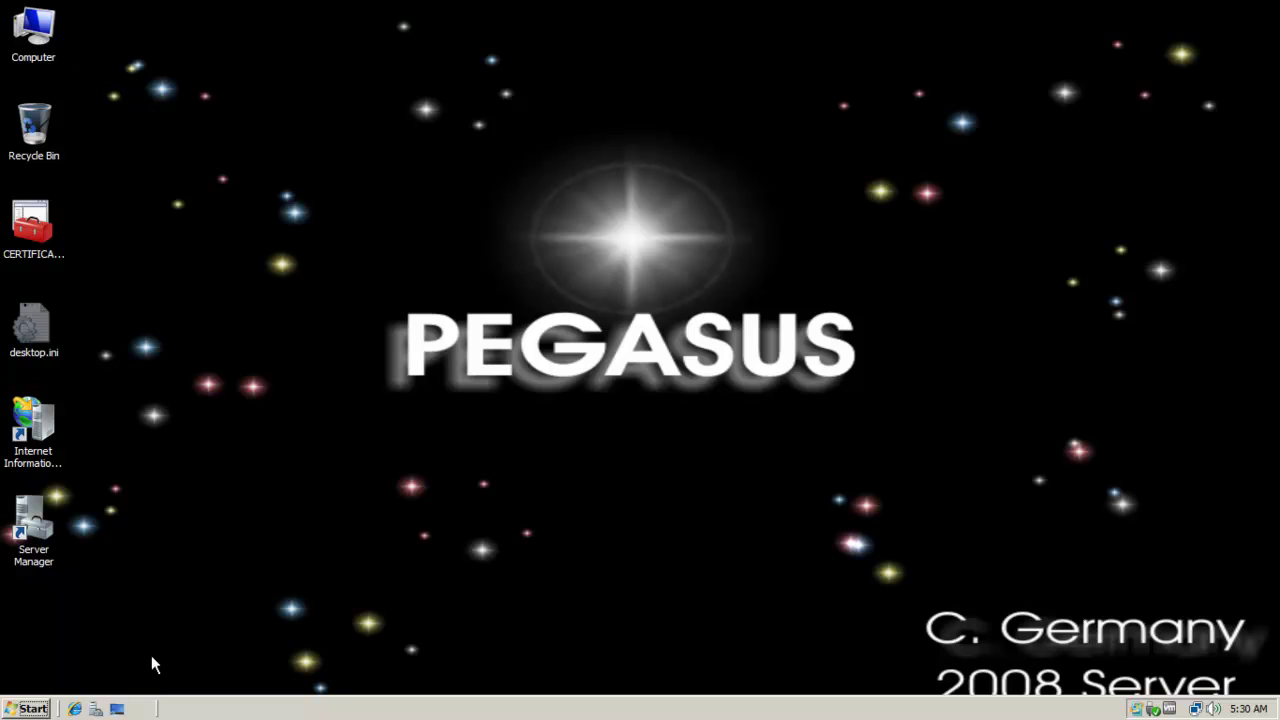
Launch Server Manager and expand Roles to show File Services and Web Server (IIS)
{"action": "double_click", "coordinate": [40, 545]}
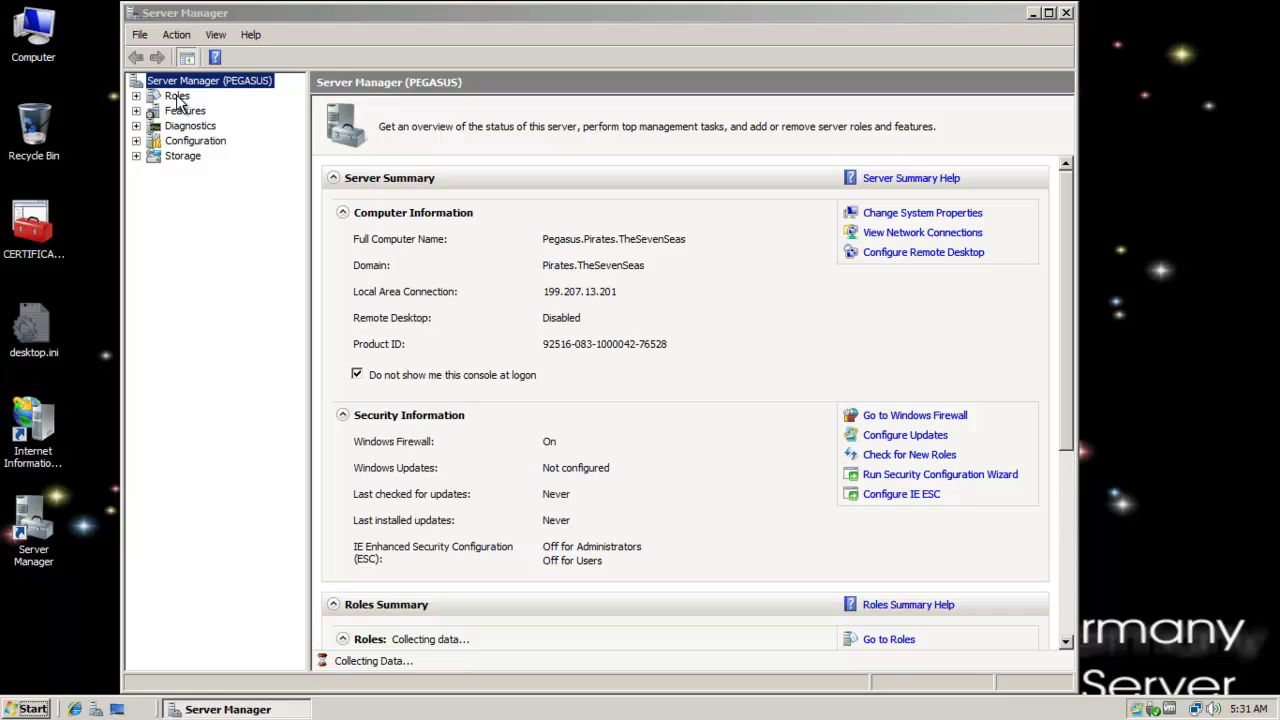
{"action": "left_click", "coordinate": [177, 96]}
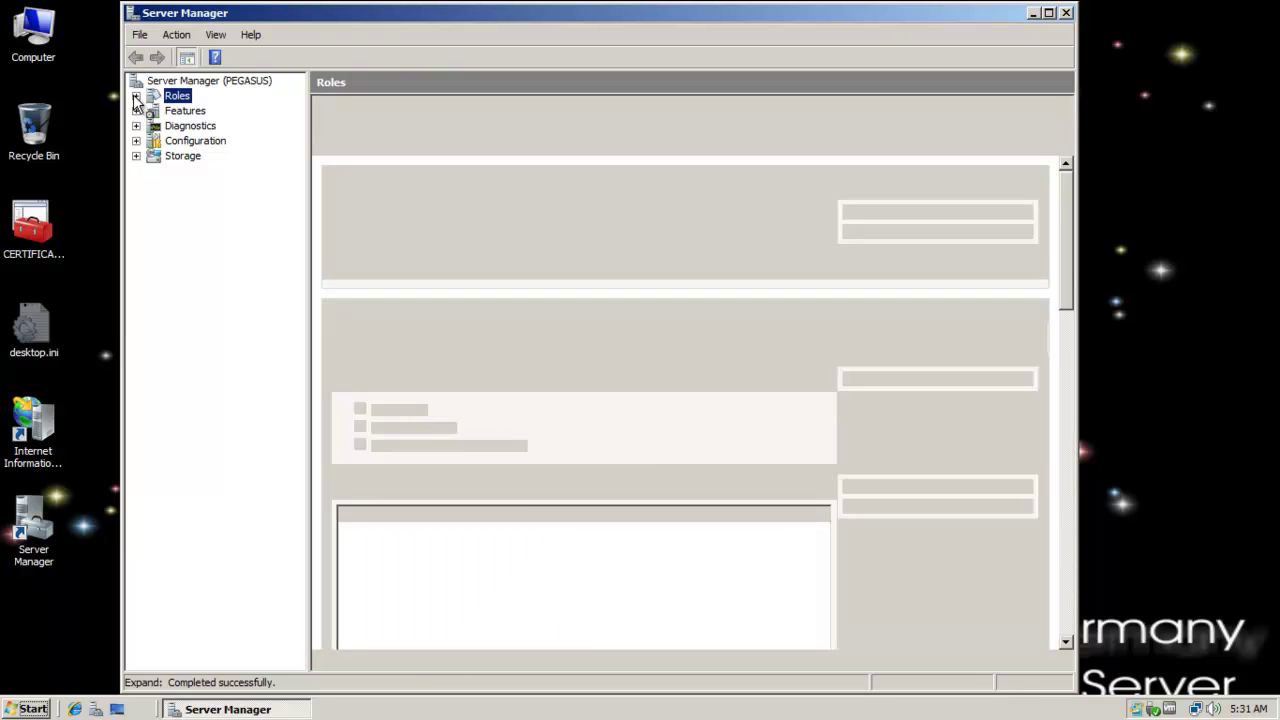
{"action": "left_click", "coordinate": [136, 96]}
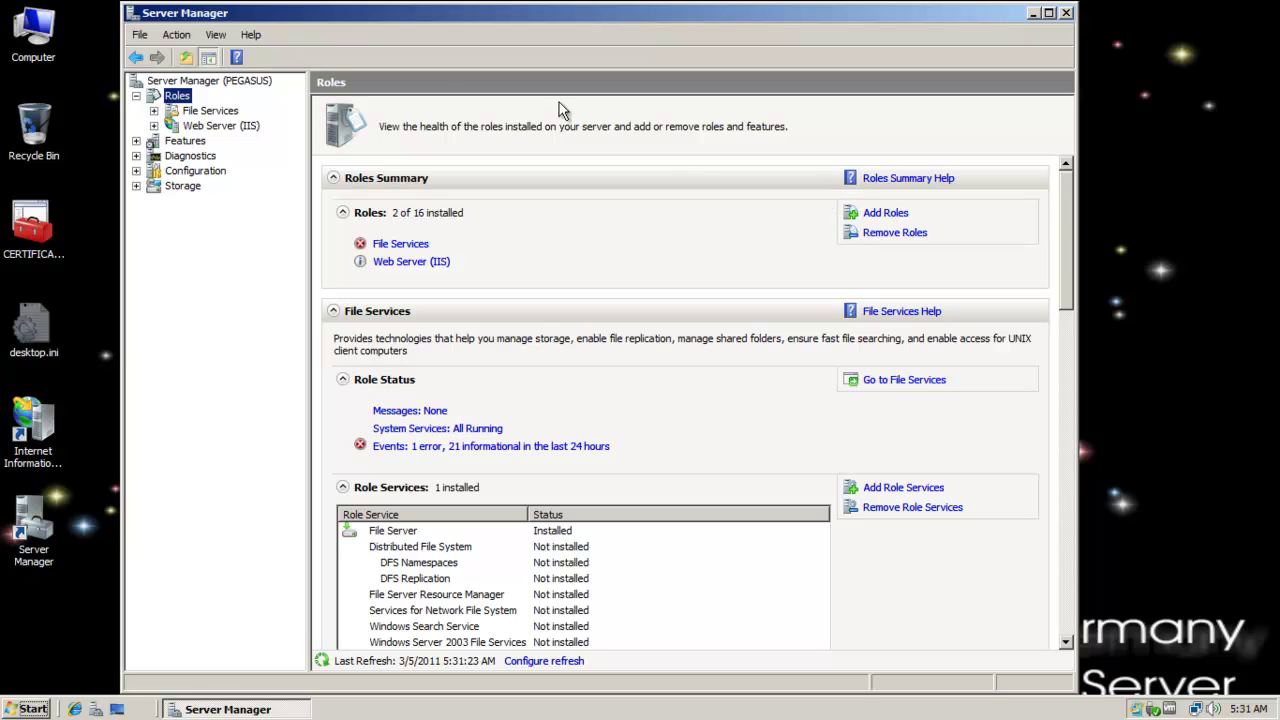
Start adding the File Server Resource Manager role service to File Services
{"action": "right_click", "coordinate": [203, 115]}
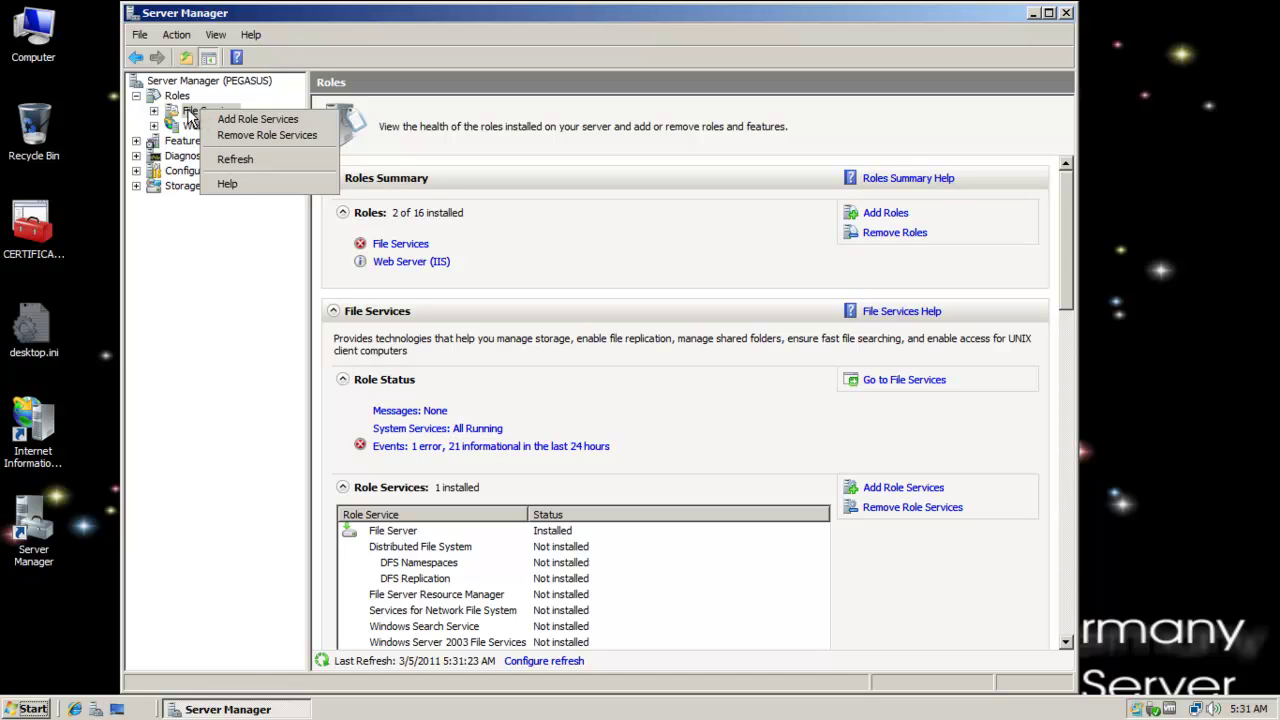
{"action": "left_click", "coordinate": [262, 119]}
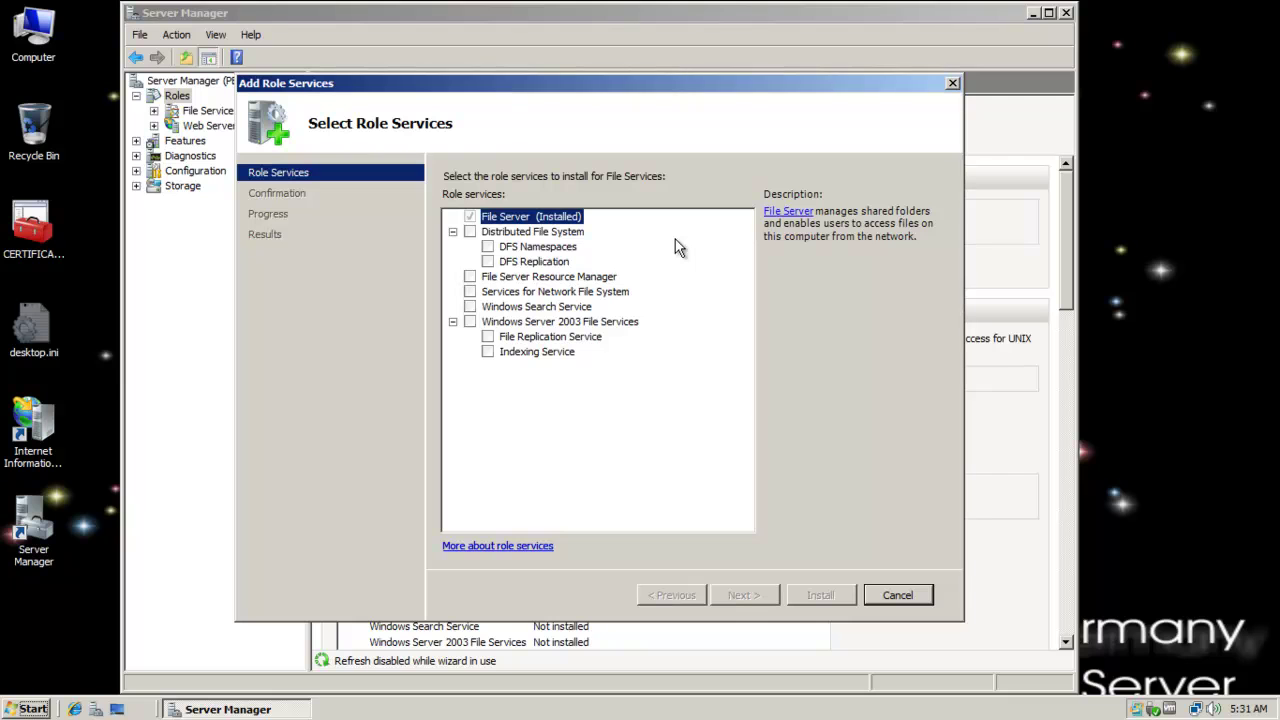
{"action": "left_click", "coordinate": [470, 278]}
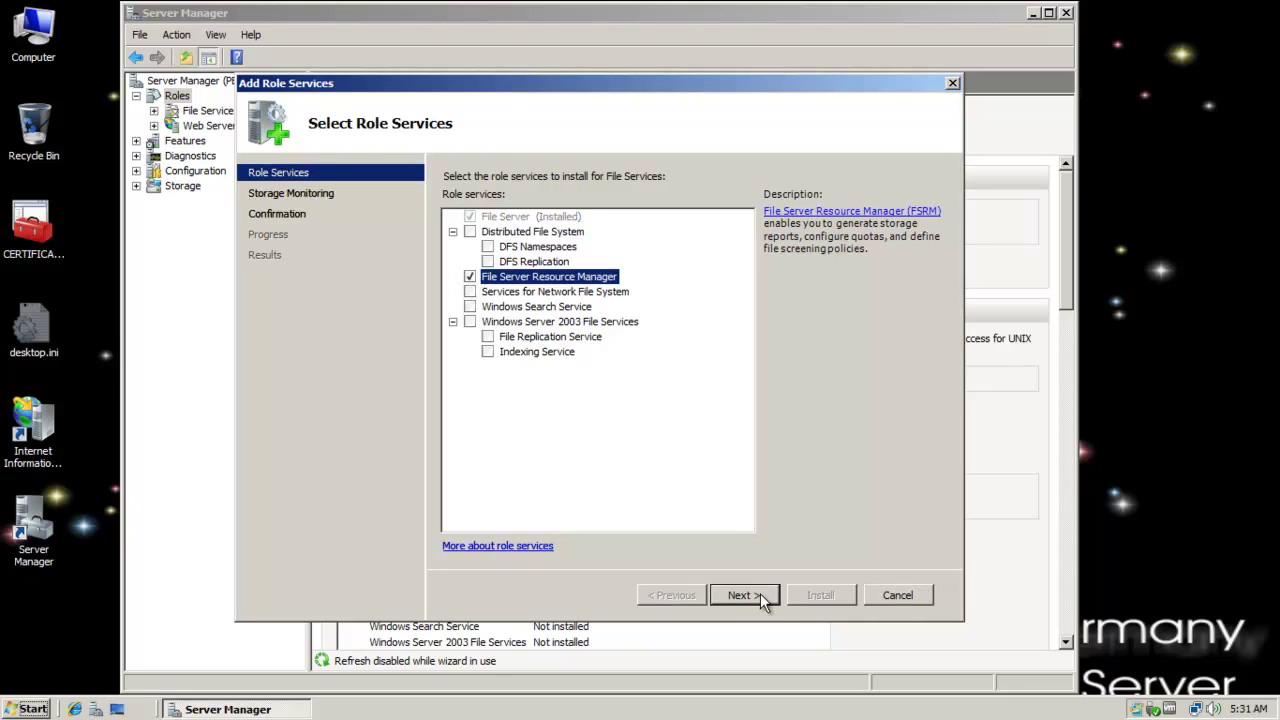
{"action": "left_click", "coordinate": [755, 596]}
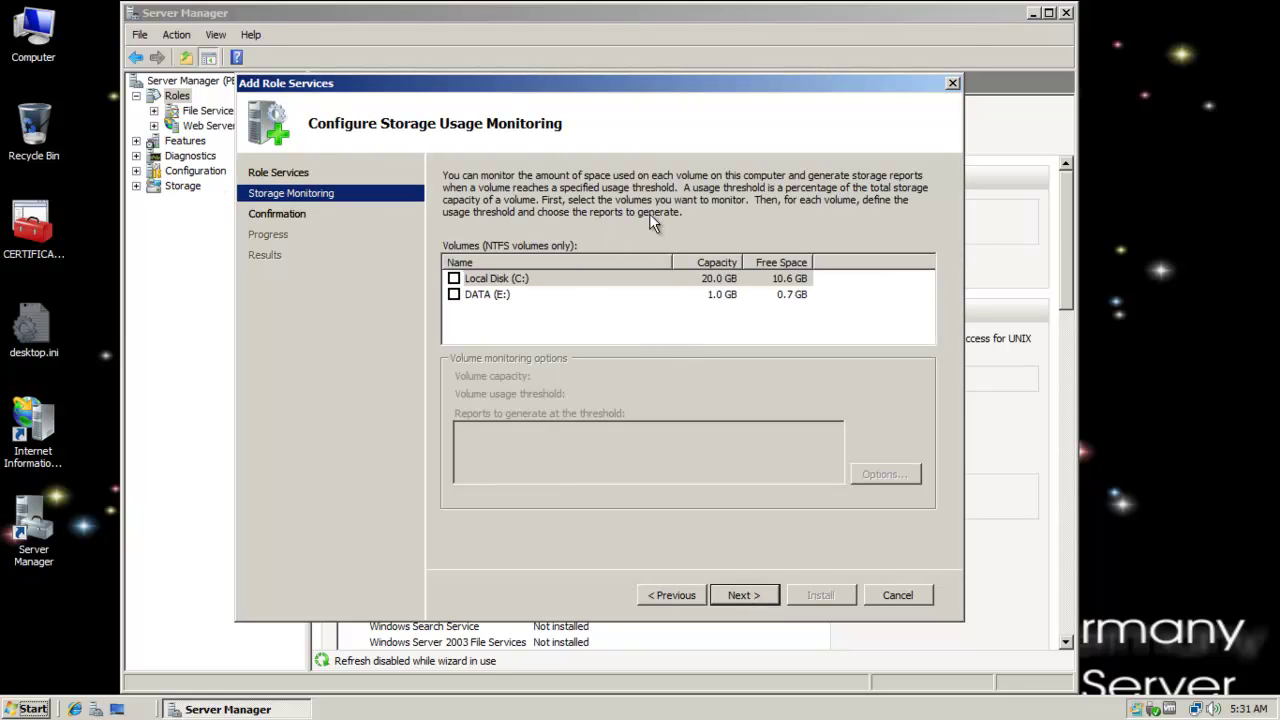
Enable storage usage monitoring on the DATA (E:) volume at 85%
{"action": "left_click", "coordinate": [488, 279]}
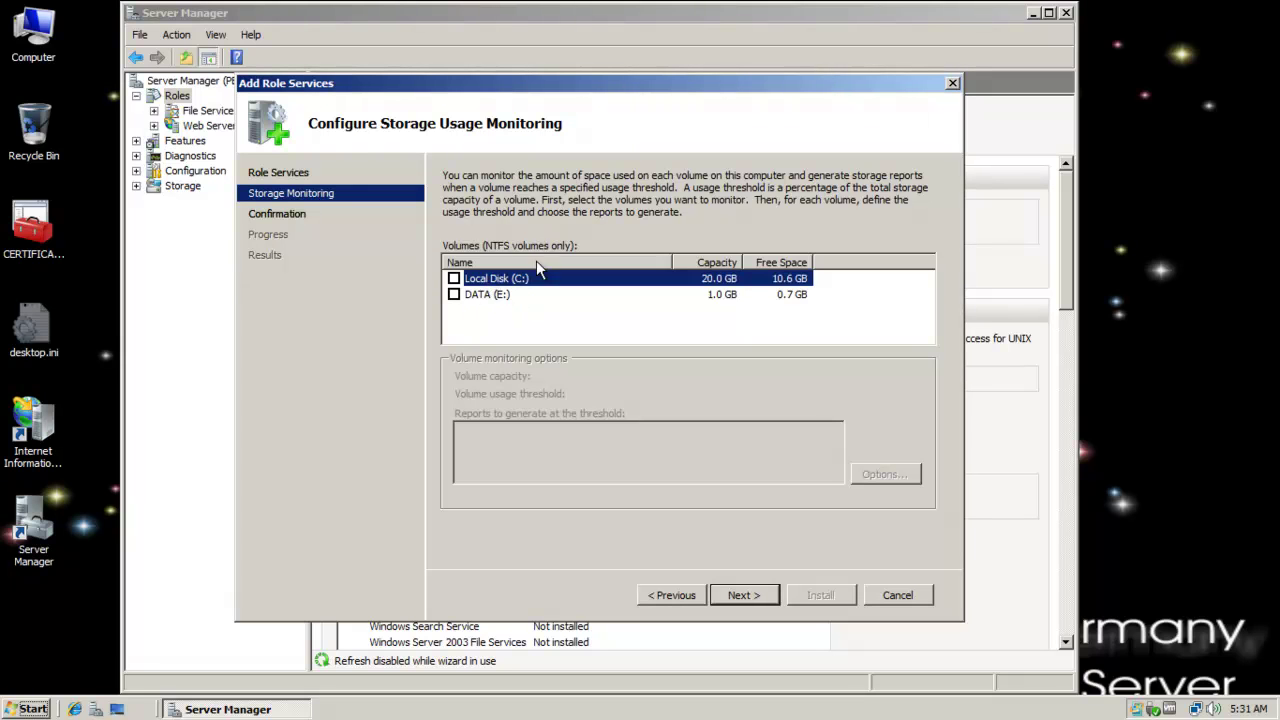
{"action": "left_click", "coordinate": [487, 295]}
{"action": "left_click", "coordinate": [454, 295]}
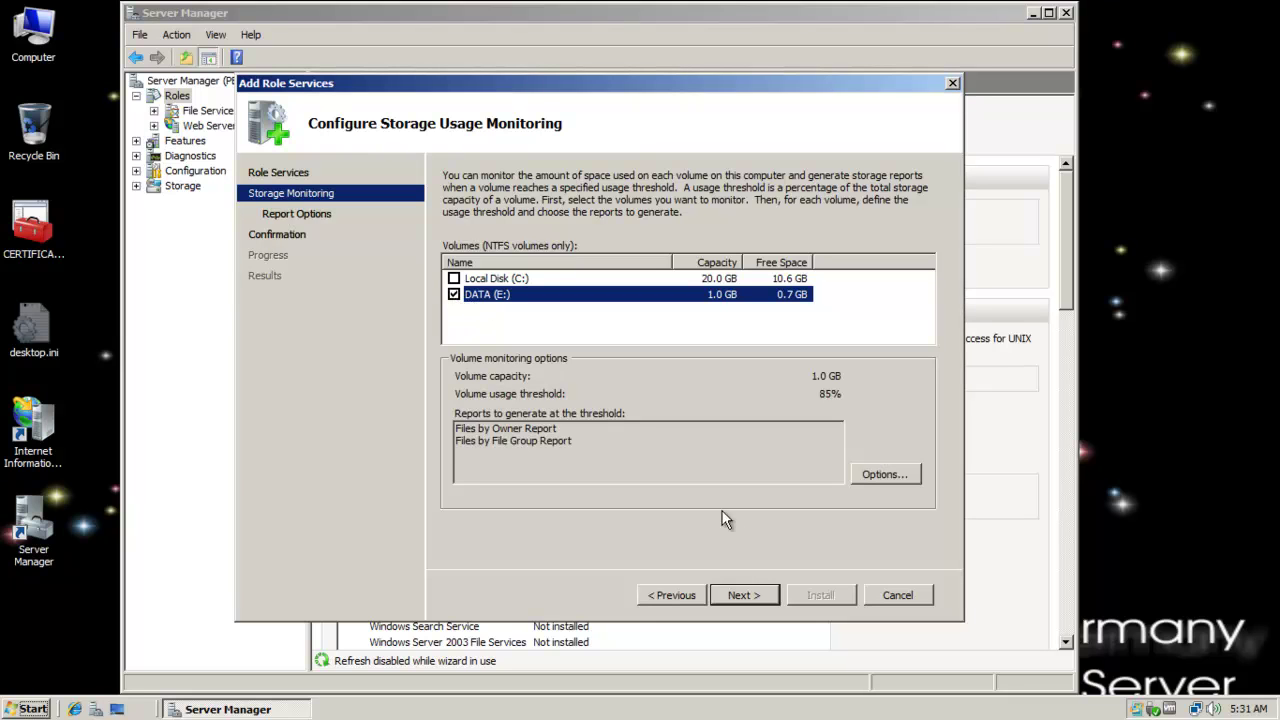
{"action": "left_click", "coordinate": [745, 597]}
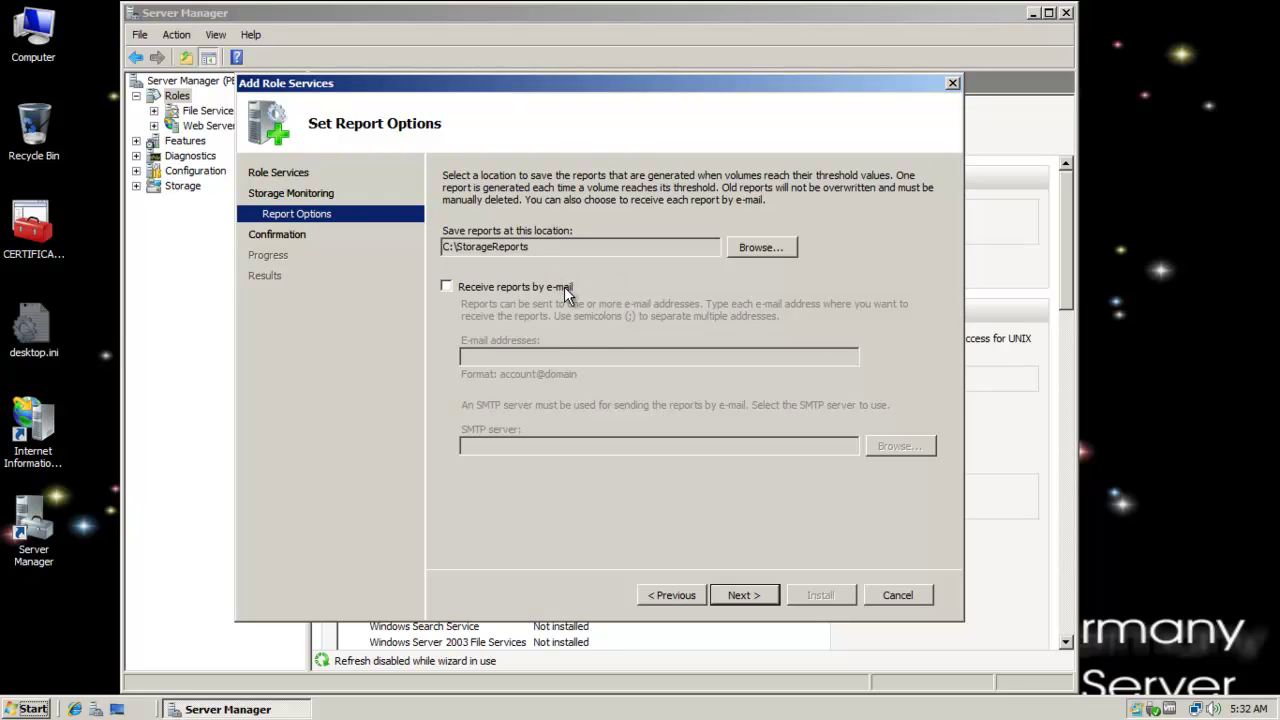
Leave e-mail delivery of reports off, install File Server Resource Manager, and close the wizard
{"action": "left_click", "coordinate": [564, 286]}
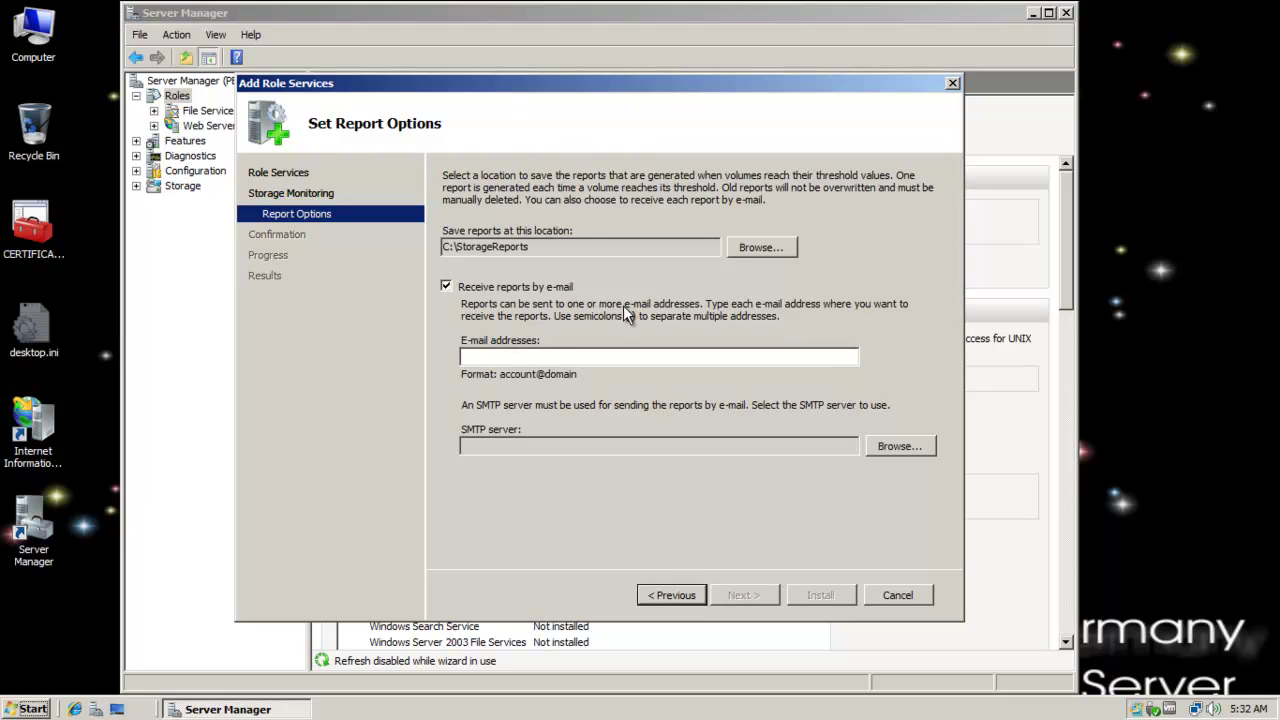
{"action": "left_click", "coordinate": [446, 286]}
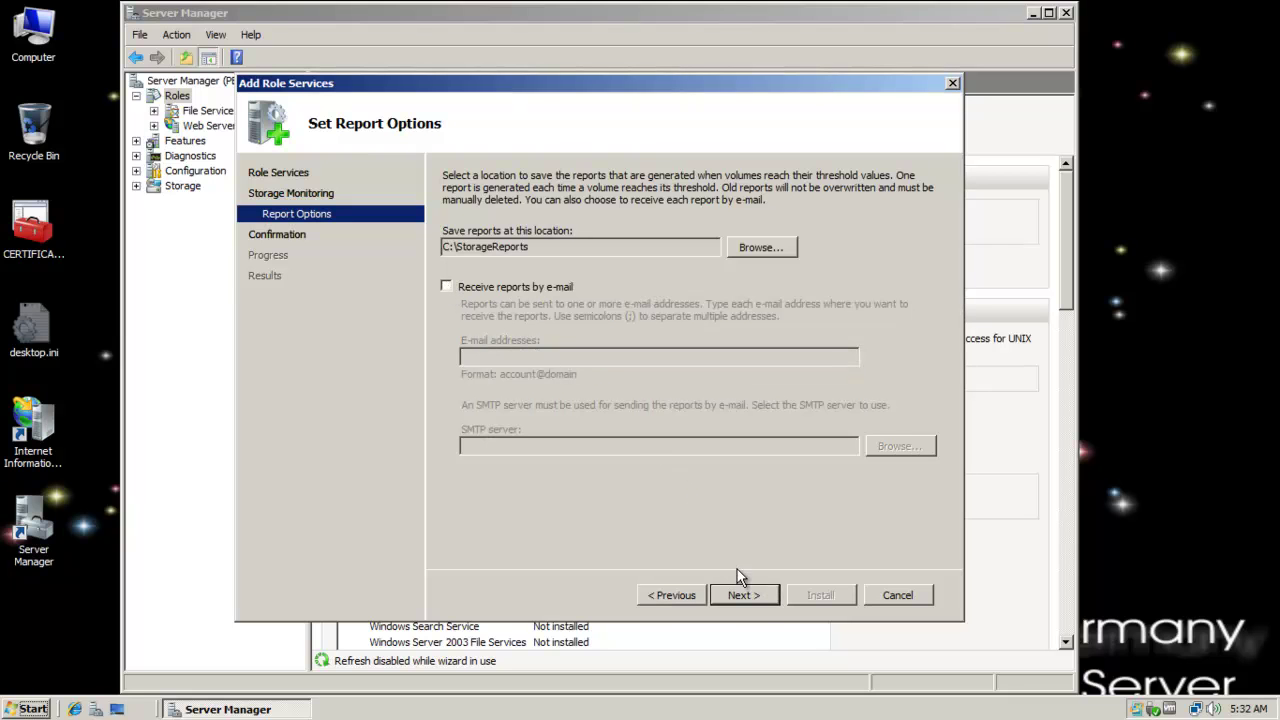
{"action": "left_click", "coordinate": [745, 595]}
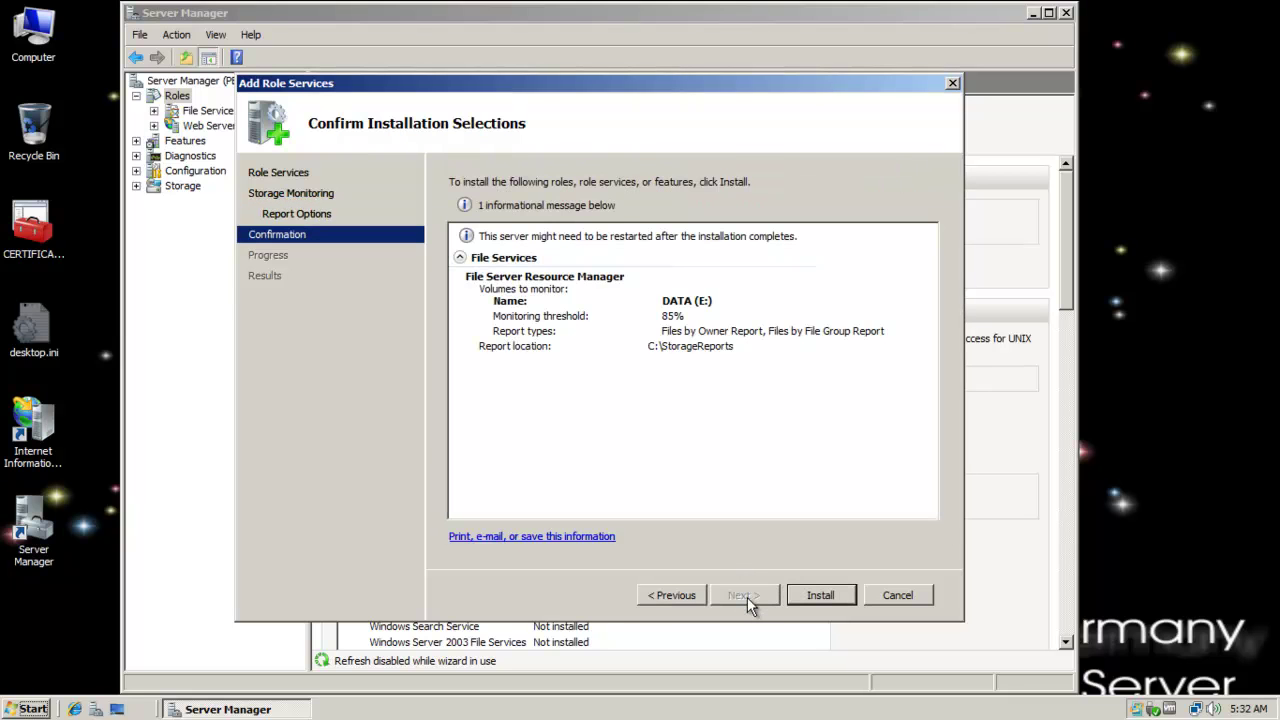
{"action": "left_click", "coordinate": [820, 596]}
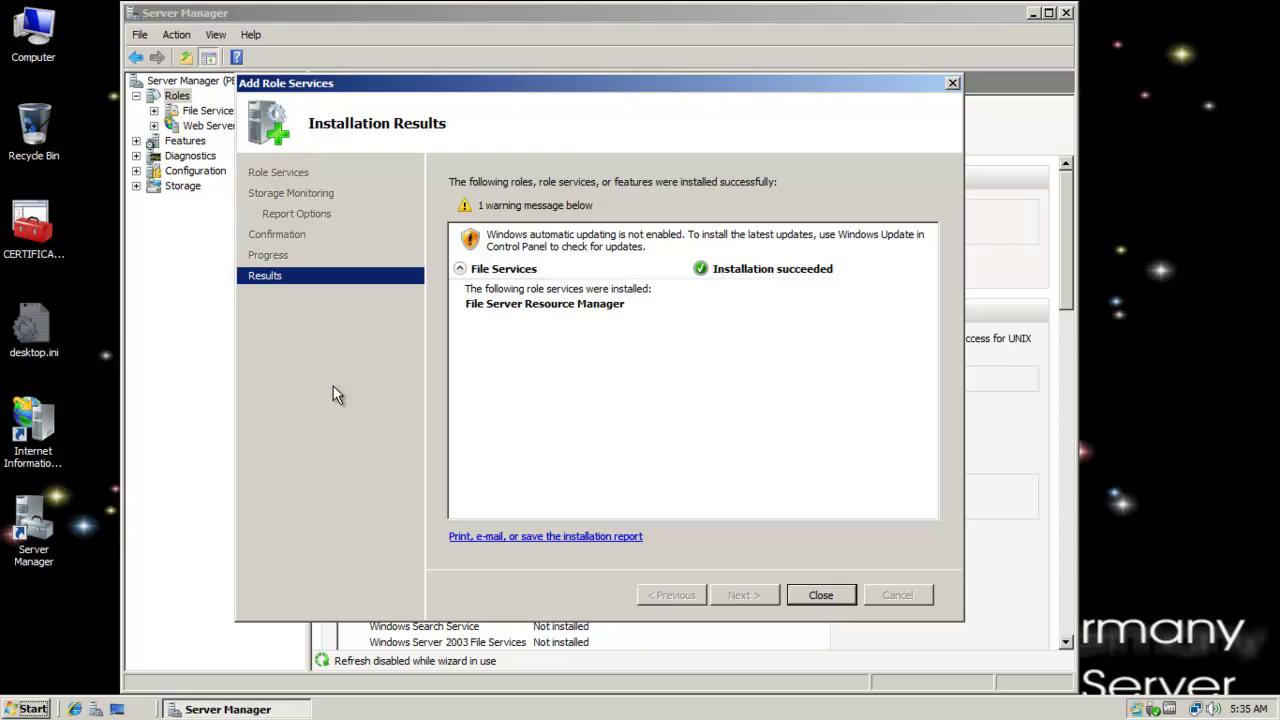
{"action": "left_click", "coordinate": [820, 595]}
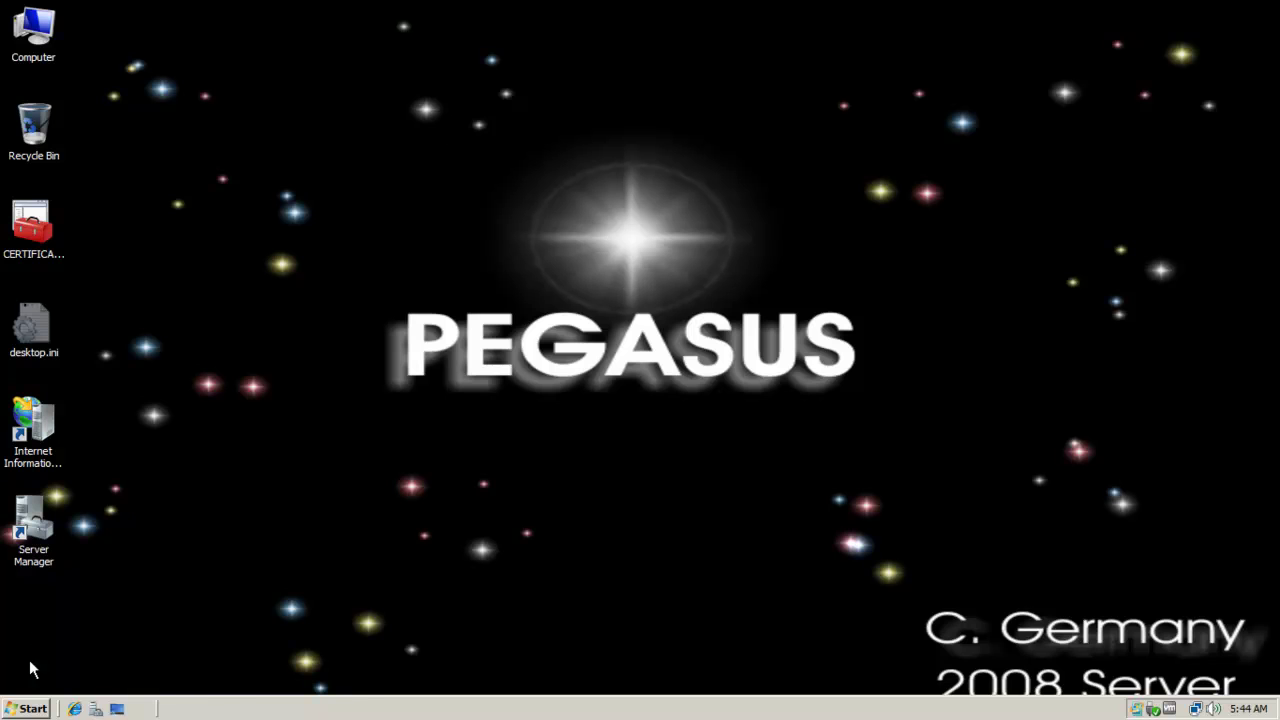
Launch File Server Resource Manager from Administrative Tools
{"action": "left_click", "coordinate": [28, 708]}
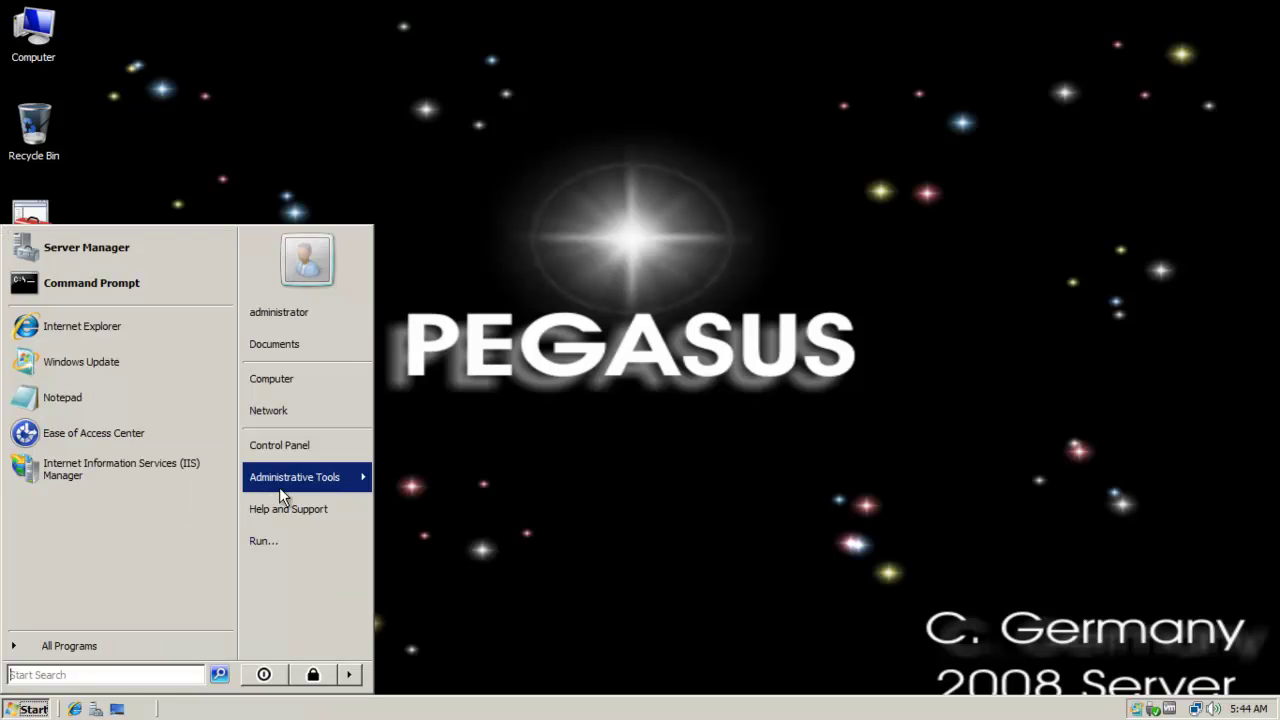
{"action": "mouse_move", "coordinate": [279, 487]}
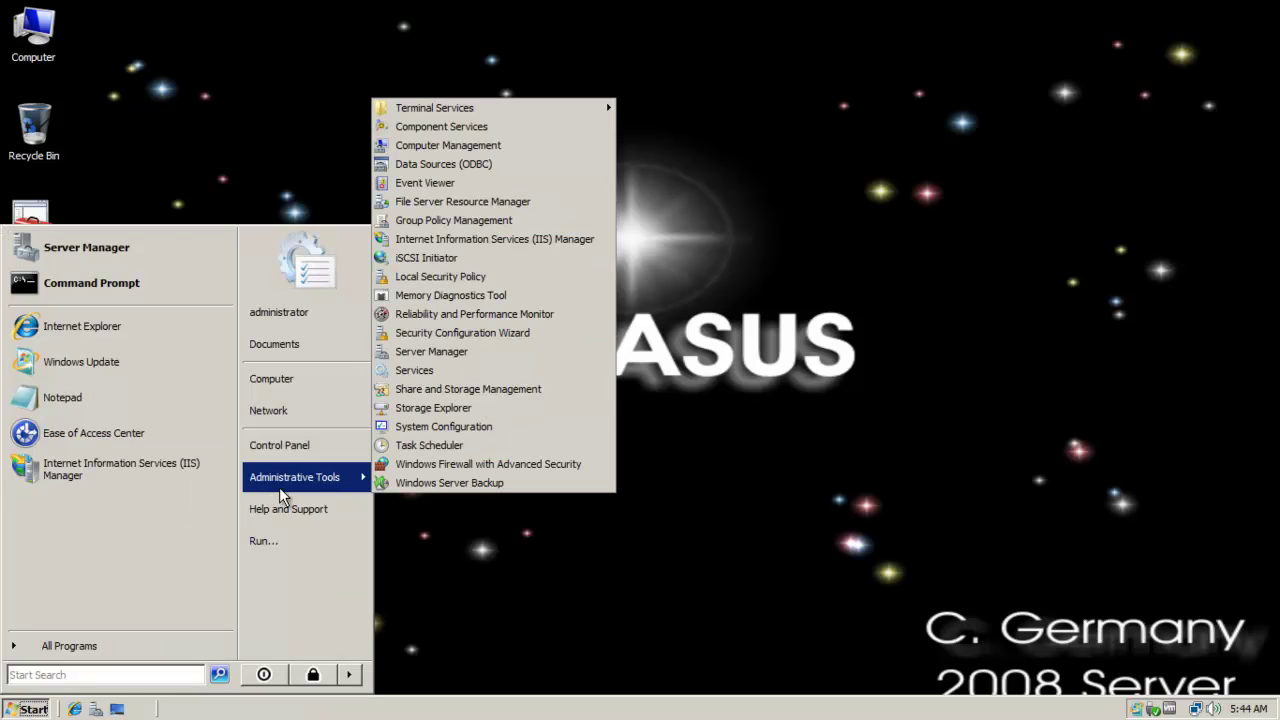
{"action": "left_click", "coordinate": [538, 201]}
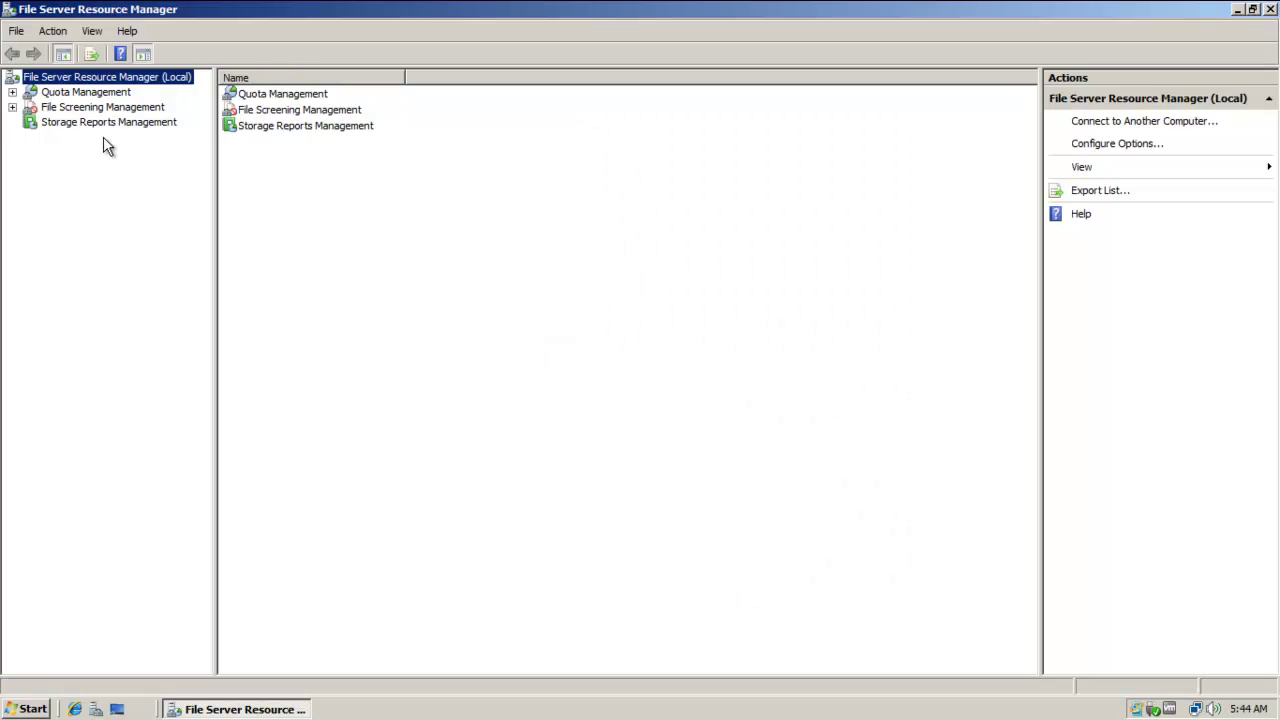
Expand Quota Management, inspect the E: quota's properties, then show Quota Templates
{"action": "left_click", "coordinate": [72, 92]}
{"action": "left_click", "coordinate": [13, 93]}
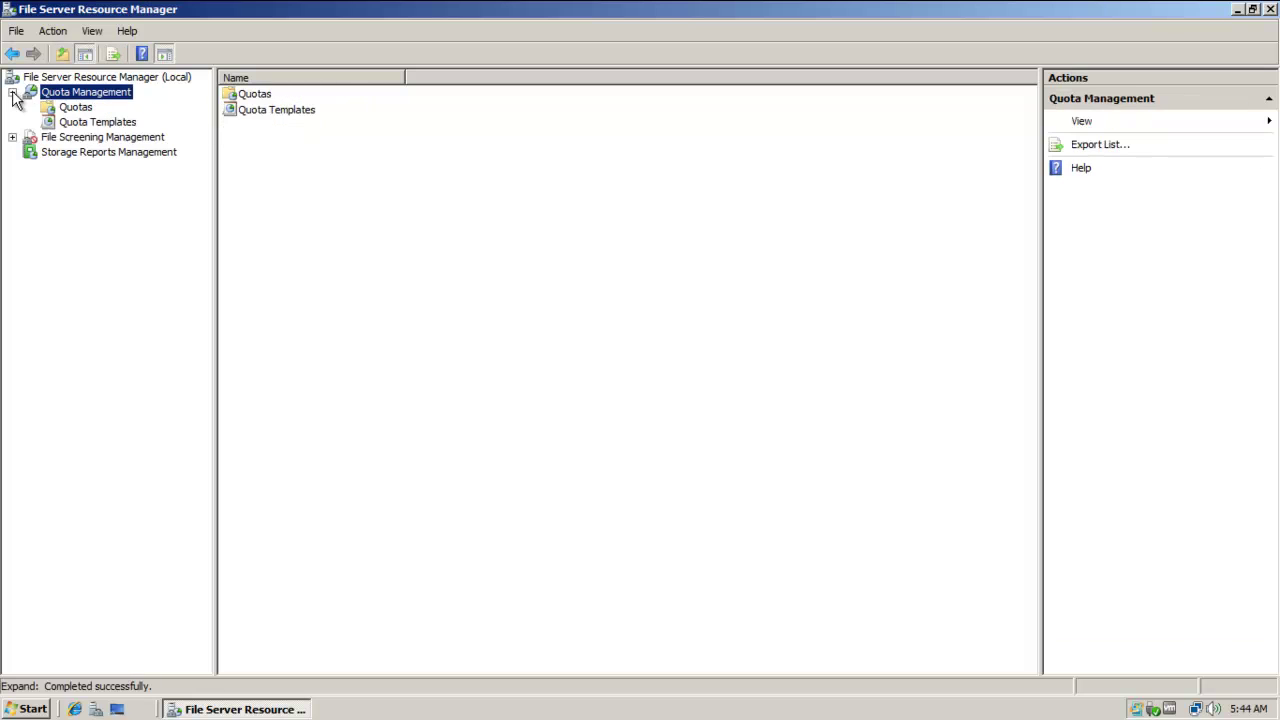
{"action": "left_click", "coordinate": [66, 107]}
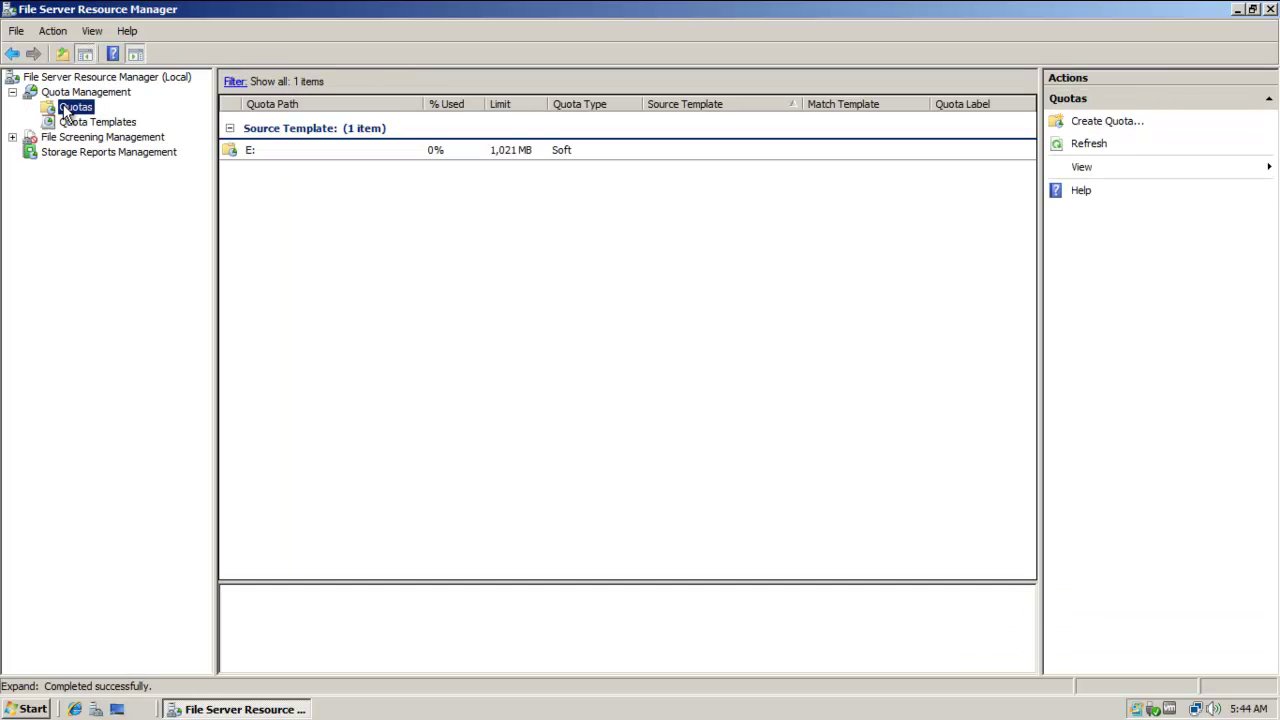
{"action": "left_click", "coordinate": [78, 123]}
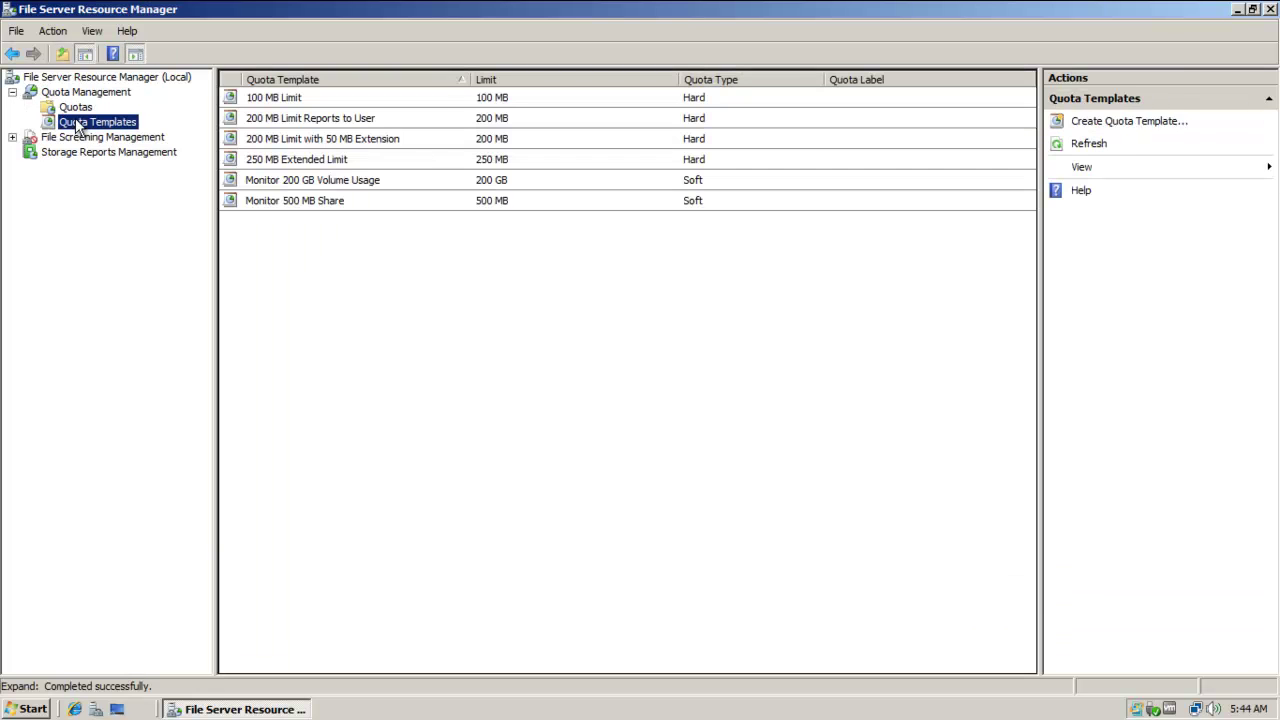
{"action": "left_click", "coordinate": [80, 108]}
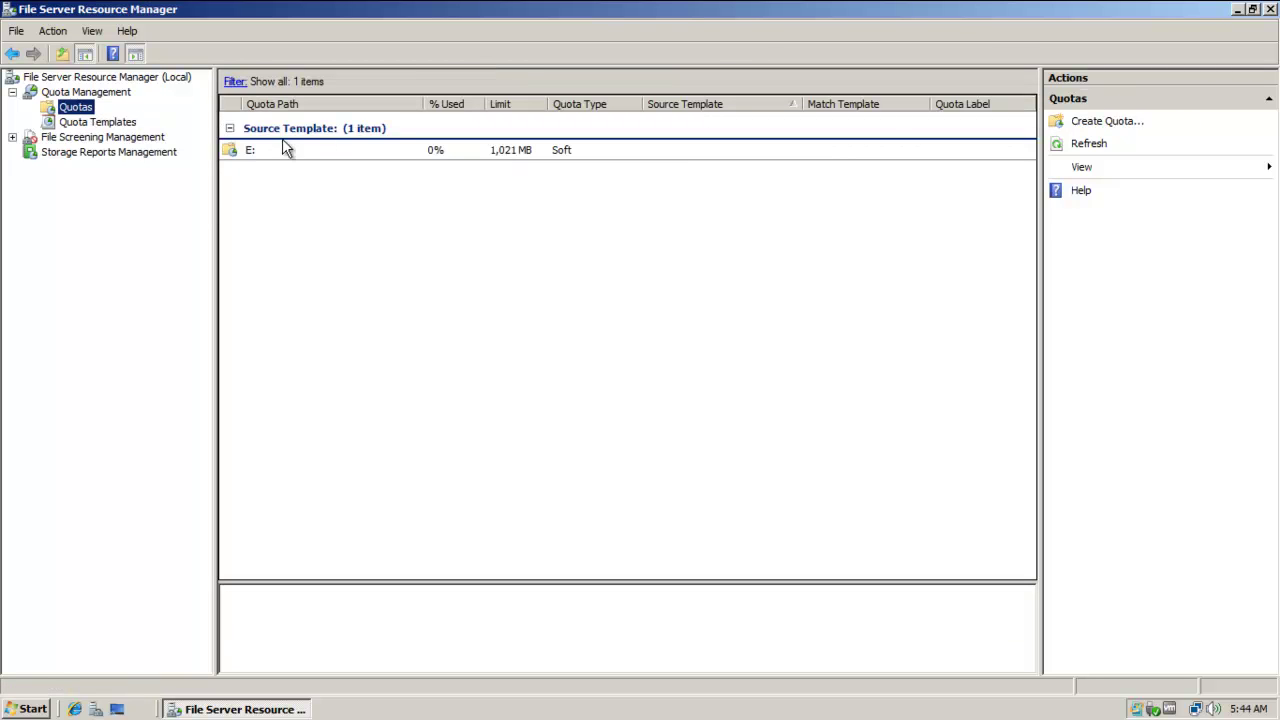
{"action": "left_click", "coordinate": [243, 151]}
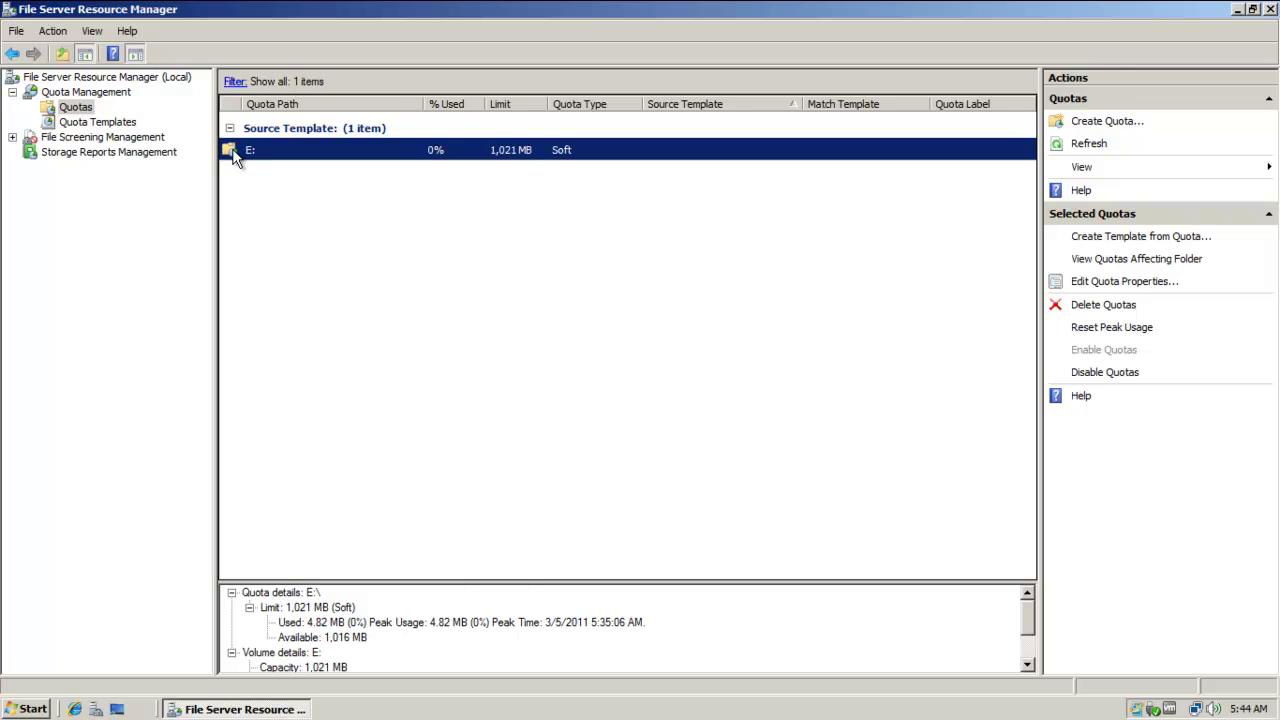
{"action": "double_click", "coordinate": [232, 158]}
{"action": "left_click", "coordinate": [463, 598]}
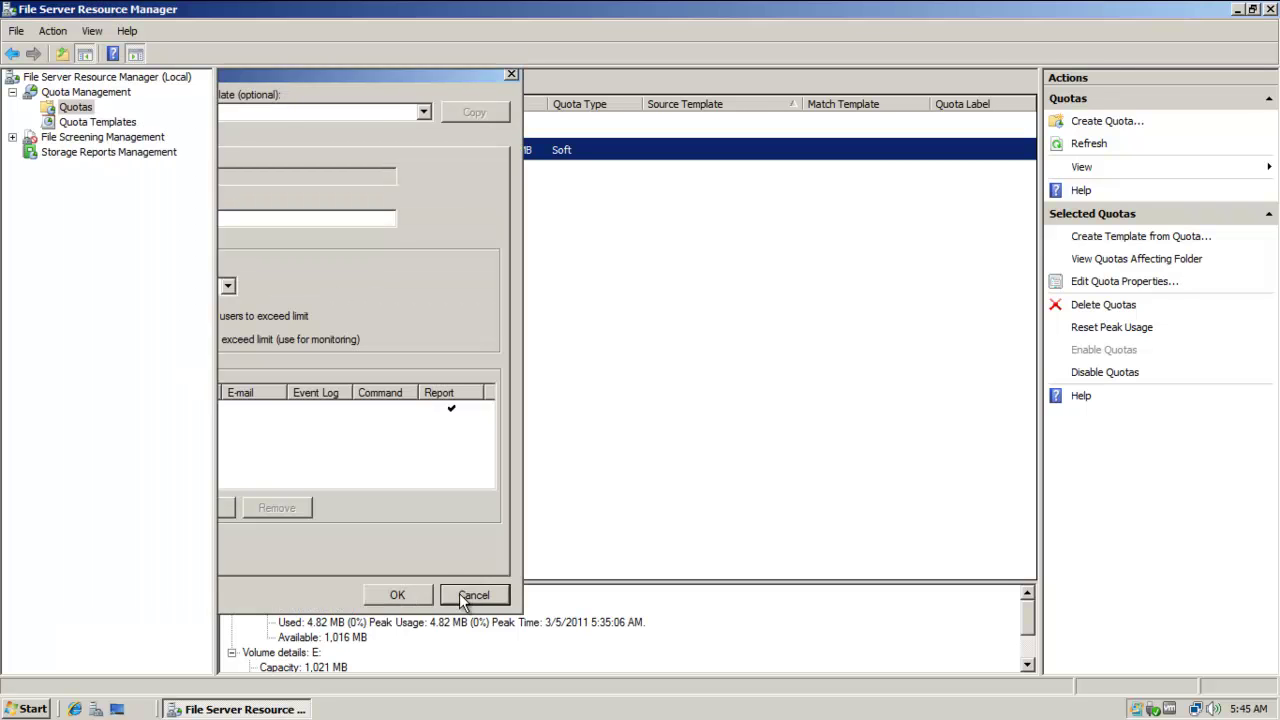
{"action": "left_click", "coordinate": [106, 124]}
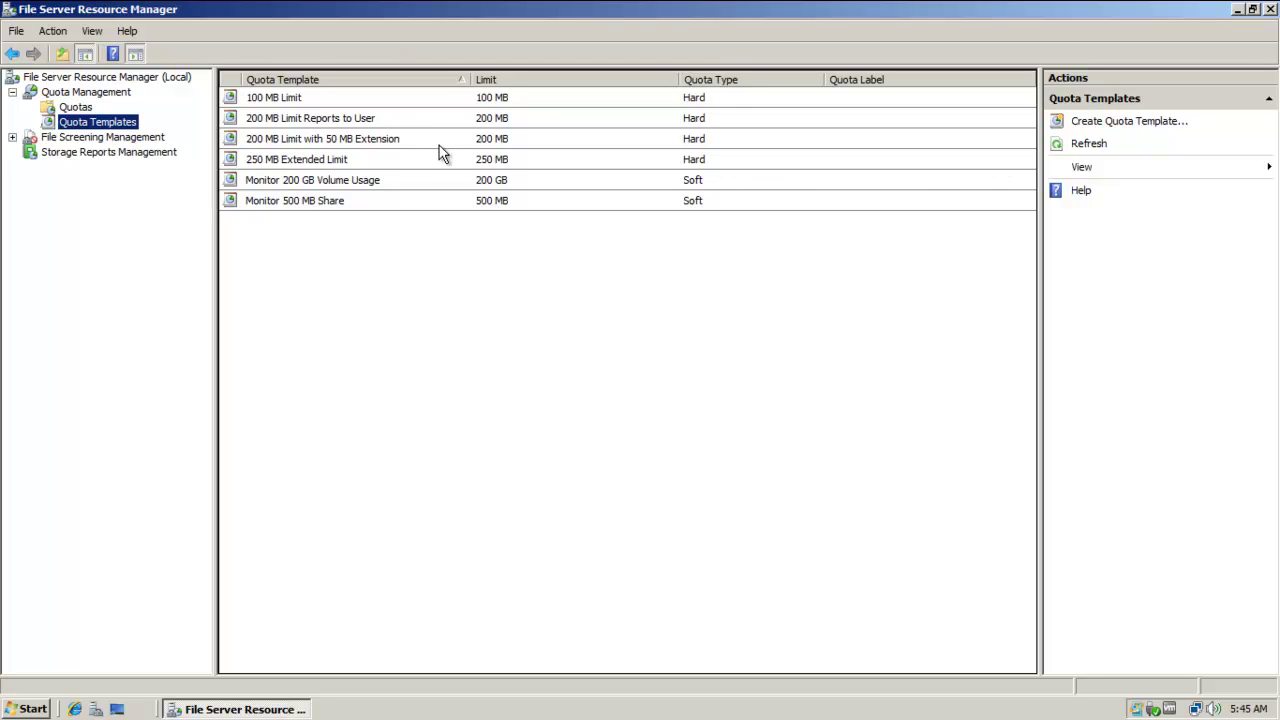
Create a new quota template based on the 100 MB Limit template
{"action": "right_click", "coordinate": [113, 118]}
{"action": "left_click", "coordinate": [205, 129]}
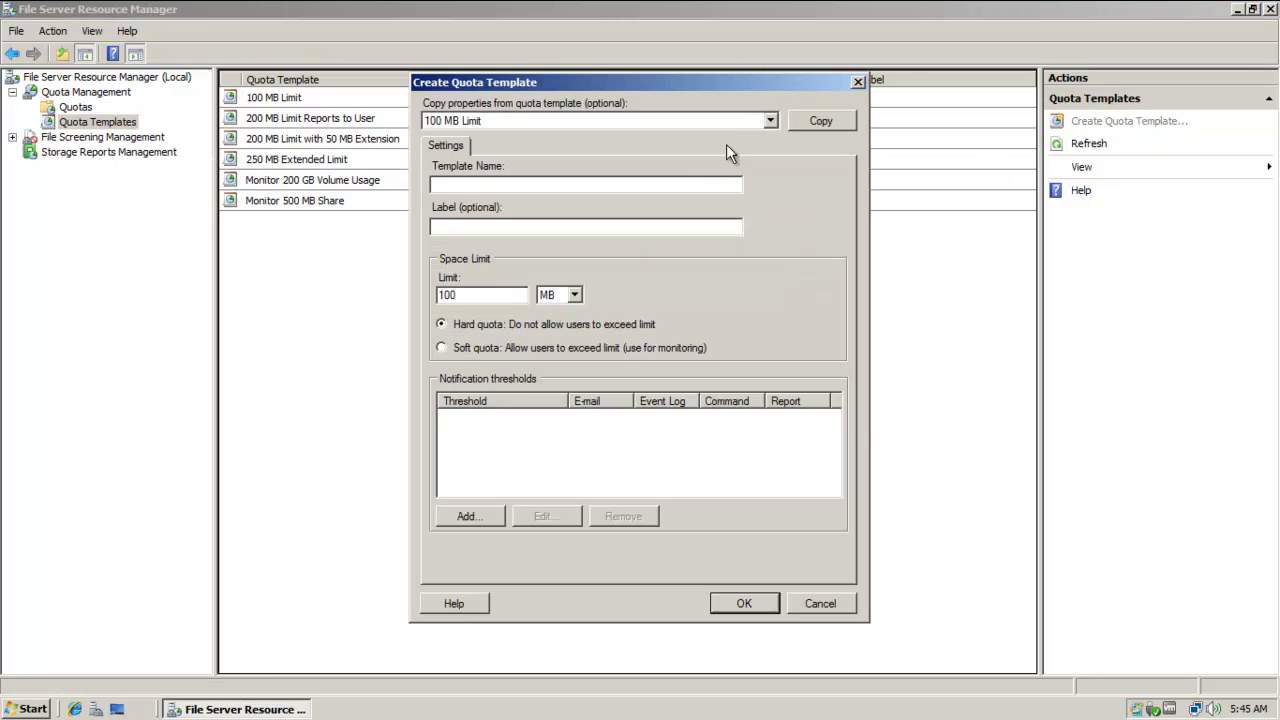
{"action": "left_click", "coordinate": [768, 121]}
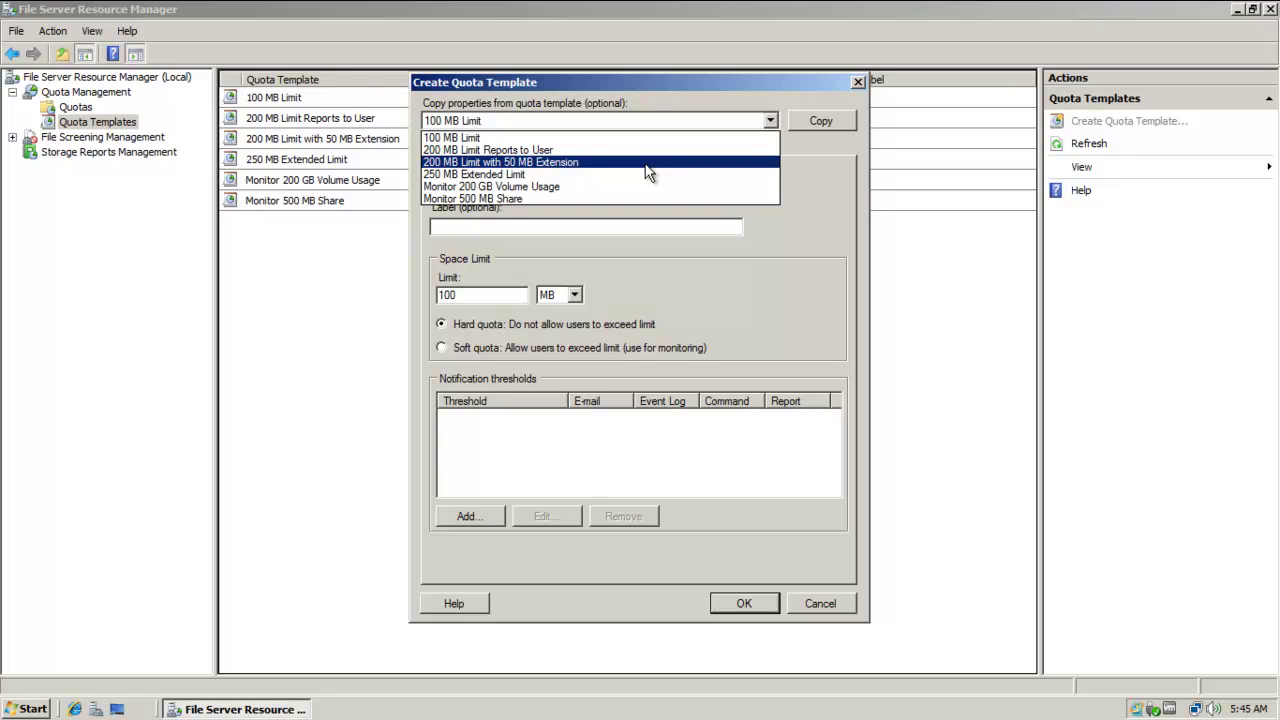
{"action": "left_click", "coordinate": [627, 138]}
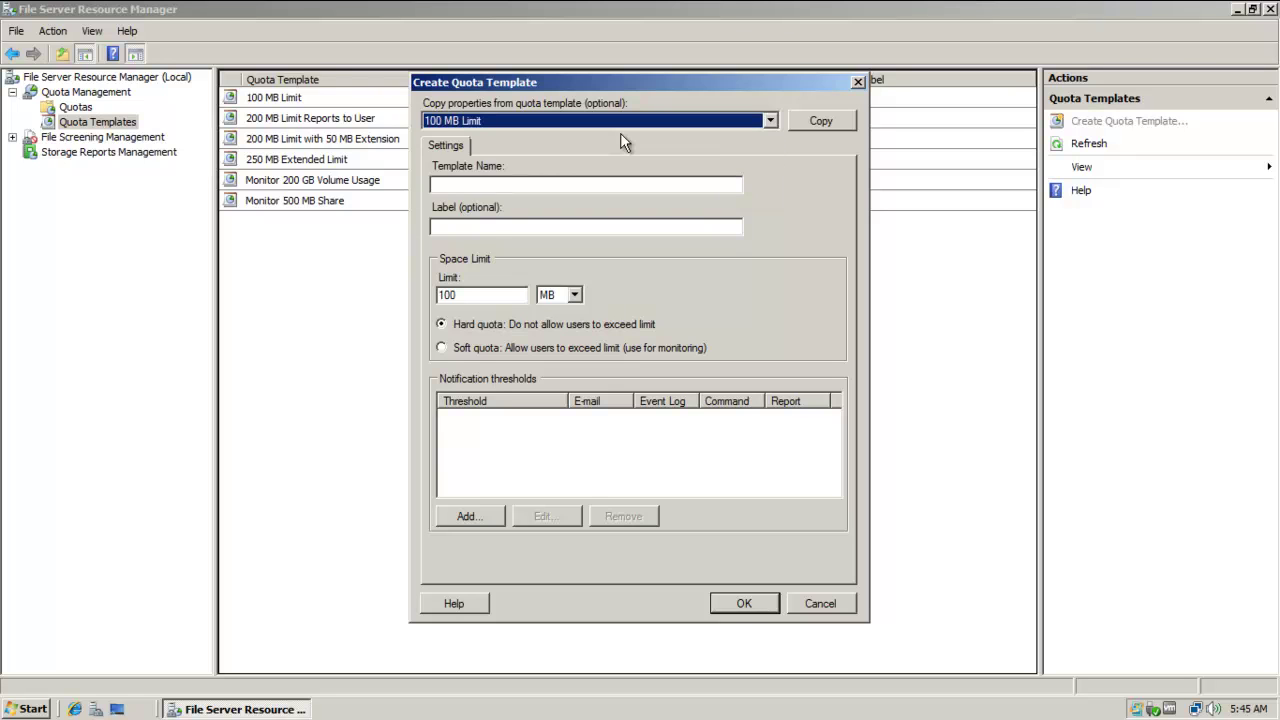
Name the template 'Pirates Quota', label it 'The Fleet', keeping the 100 MB limit
{"action": "left_click", "coordinate": [495, 183]}
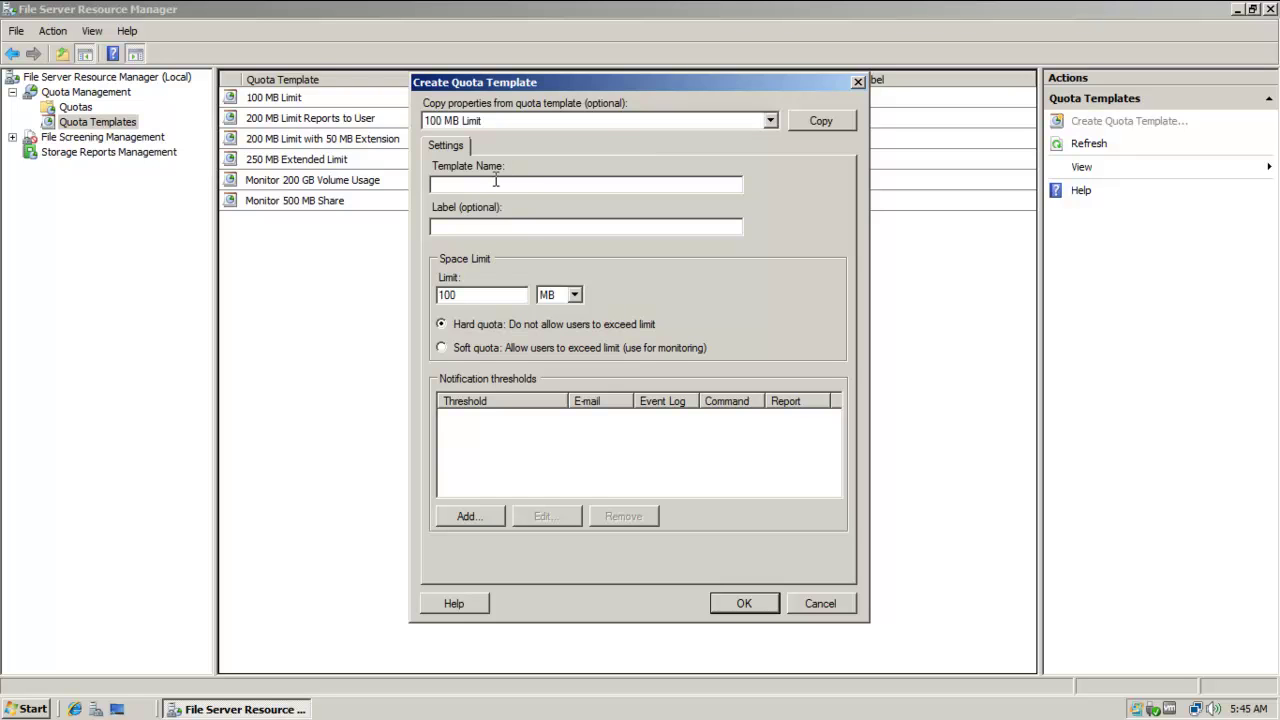
{"action": "type", "text": "Pirates Q"}
{"action": "type", "text": "upta"}
{"action": "key", "text": "BackSpace"}
{"action": "key", "text": "BackSpace"}
{"action": "key", "text": "BackSpace"}
{"action": "type", "text": "ota"}
{"action": "left_click_drag", "start_coordinate": [508, 184], "coordinate": [428, 186]}
{"action": "left_click", "coordinate": [445, 227]}
{"action": "type", "text": "The Fleet"}
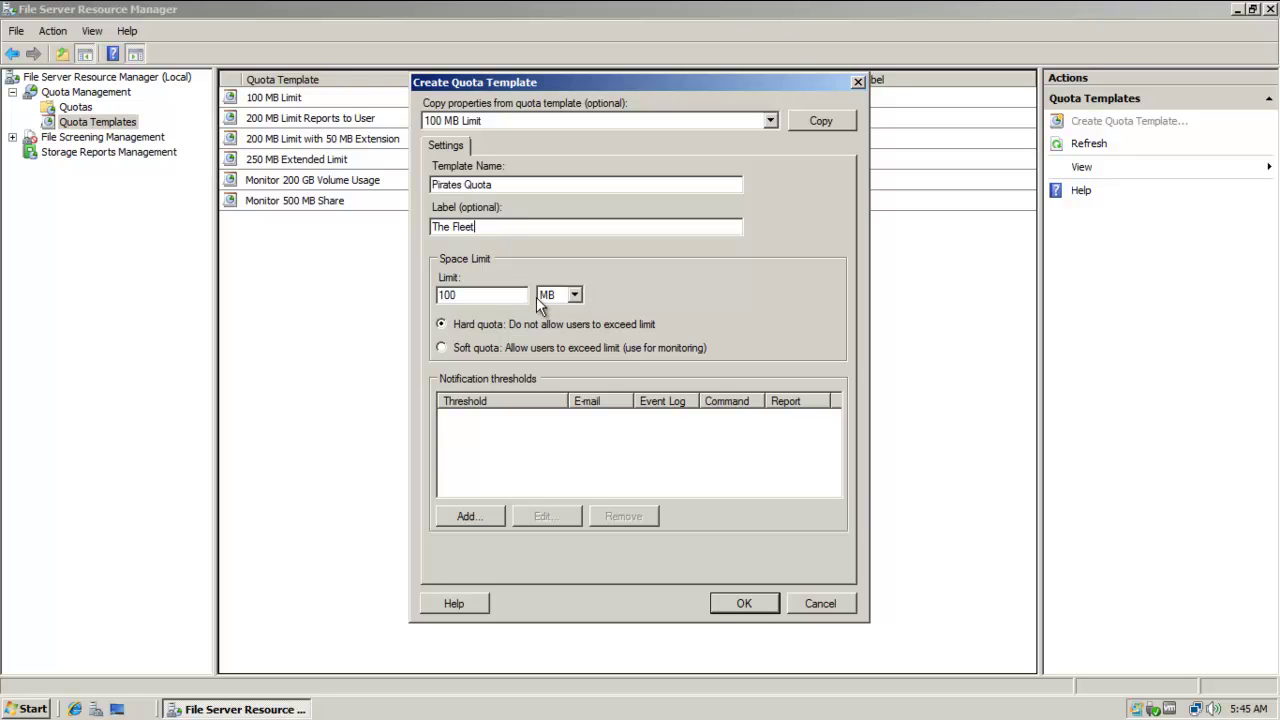
{"action": "left_click", "coordinate": [575, 295]}
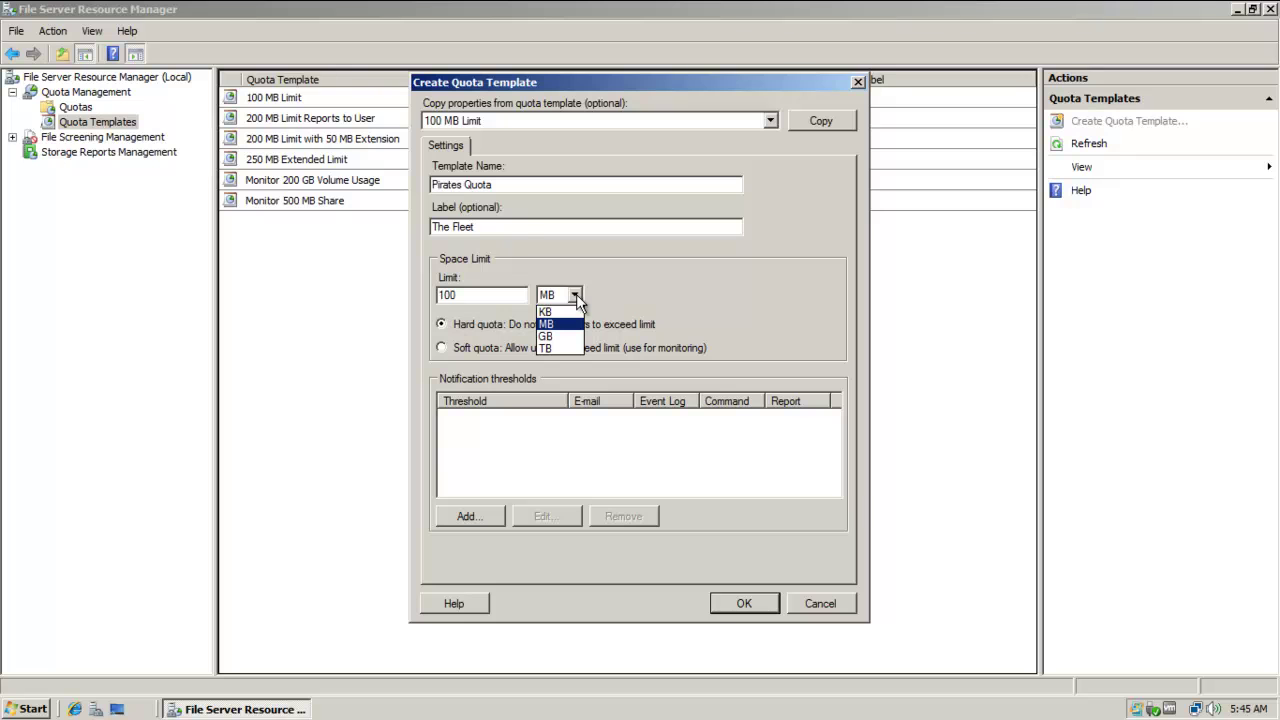
{"action": "left_click", "coordinate": [517, 228]}
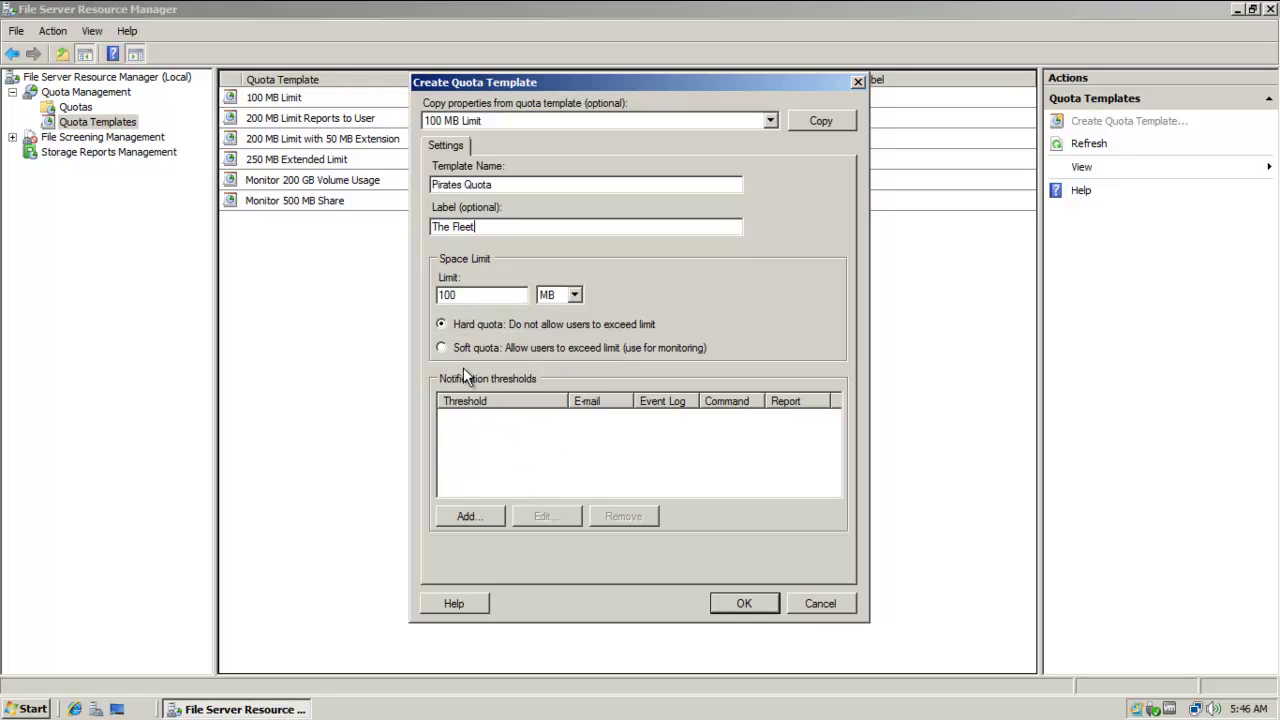
Add a notification threshold and try e-mailing administrators and the user, selecting message text
{"action": "left_click", "coordinate": [481, 513]}
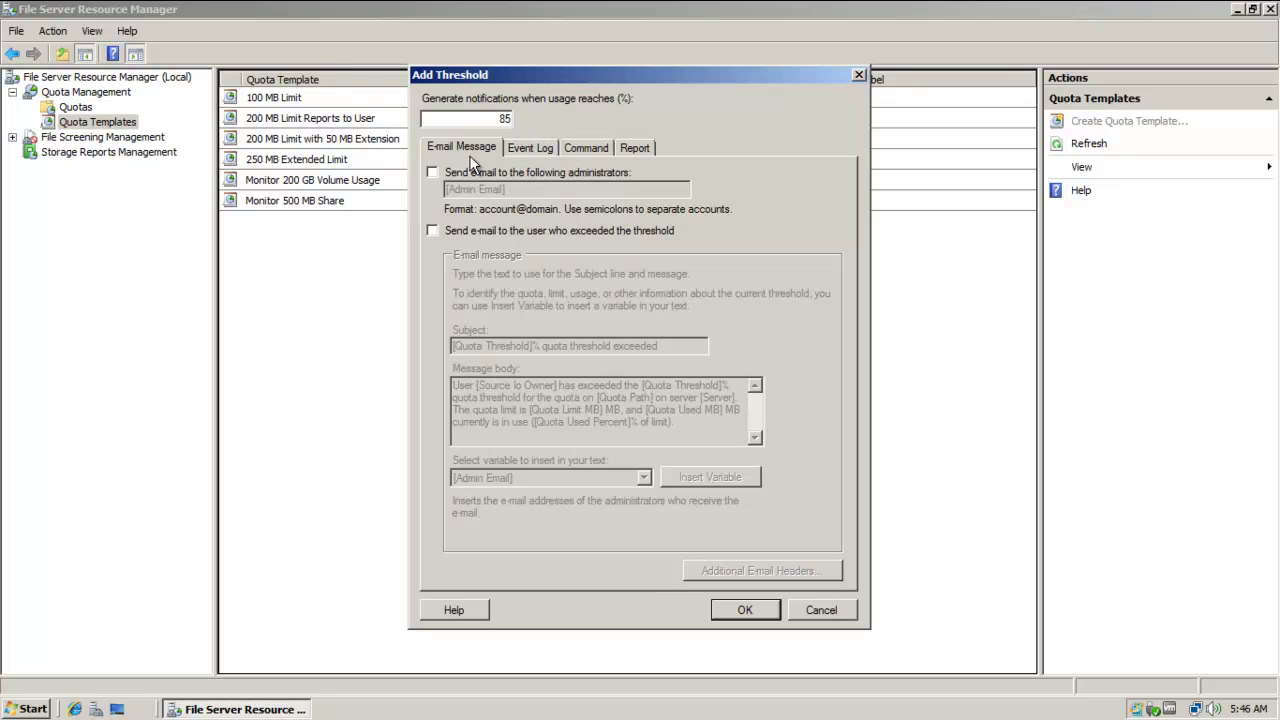
{"action": "left_click", "coordinate": [433, 172]}
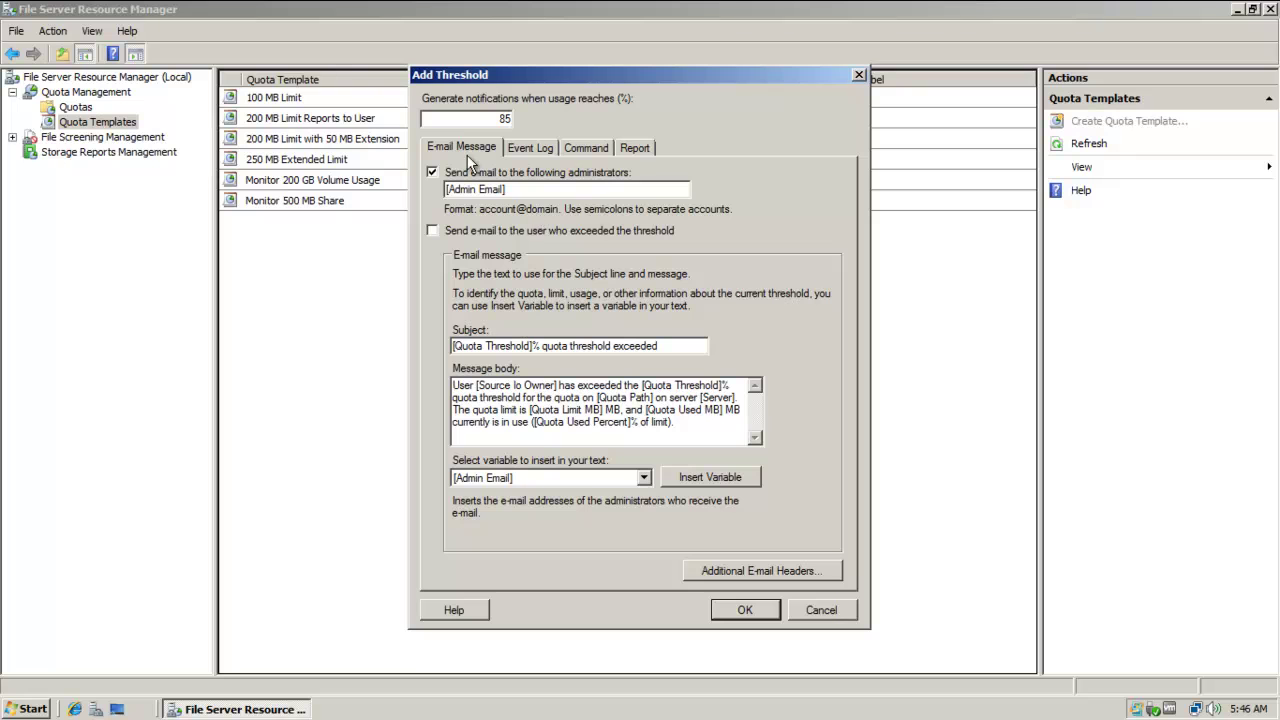
{"action": "left_click", "coordinate": [433, 230]}
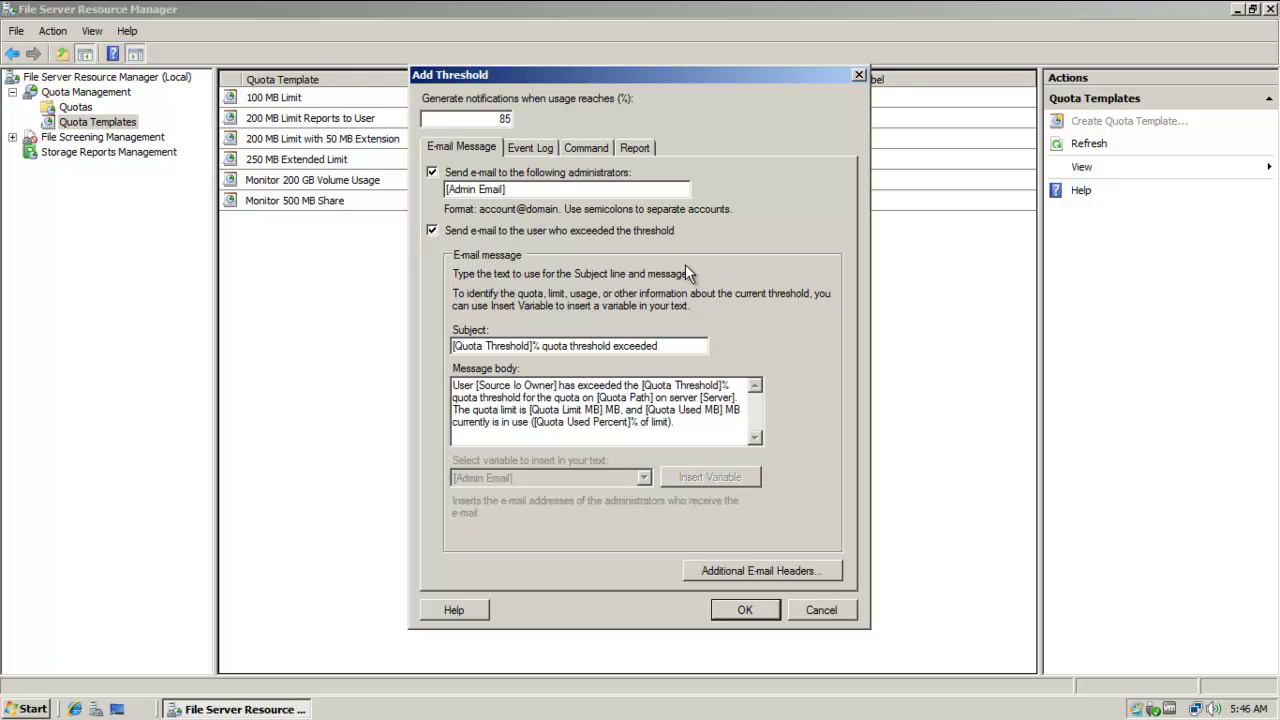
{"action": "left_click", "coordinate": [467, 388]}
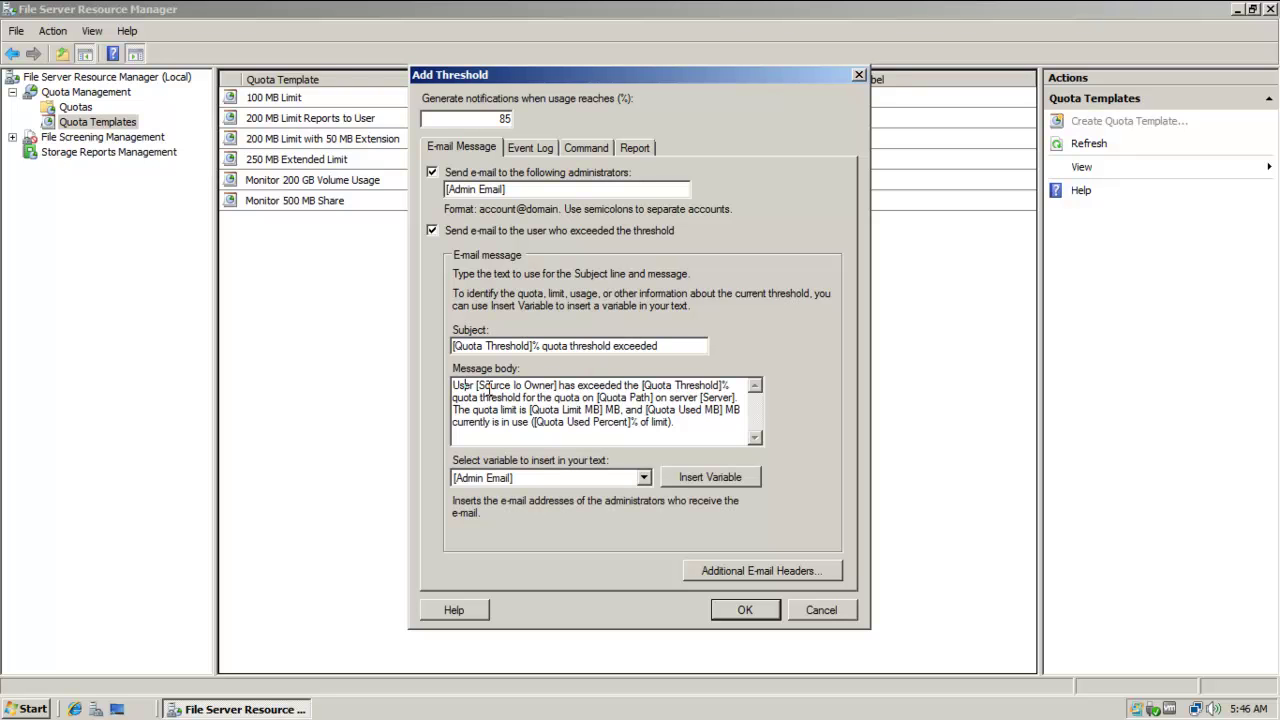
{"action": "left_click_drag", "start_coordinate": [484, 388], "coordinate": [550, 386]}
{"action": "left_click", "coordinate": [610, 386]}
Browse the insertable variables, then switch both e-mail notifications back off
{"action": "left_click", "coordinate": [641, 479]}
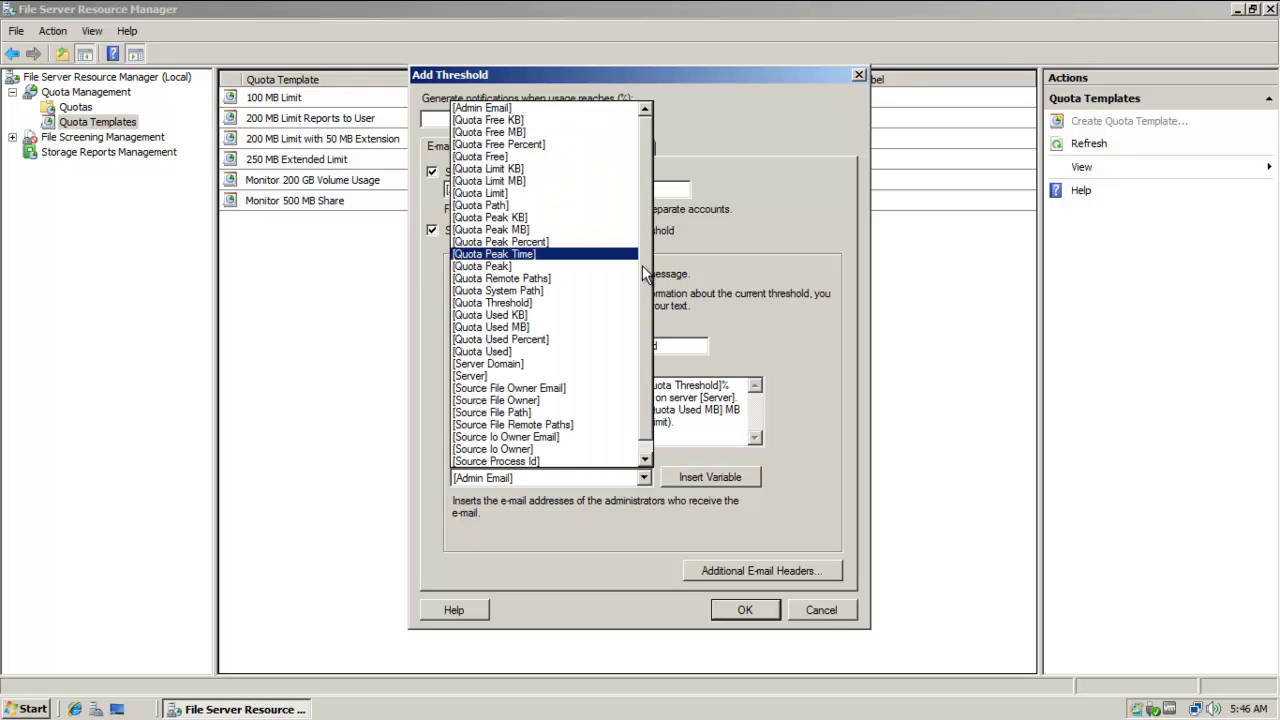
{"action": "left_click", "coordinate": [817, 390]}
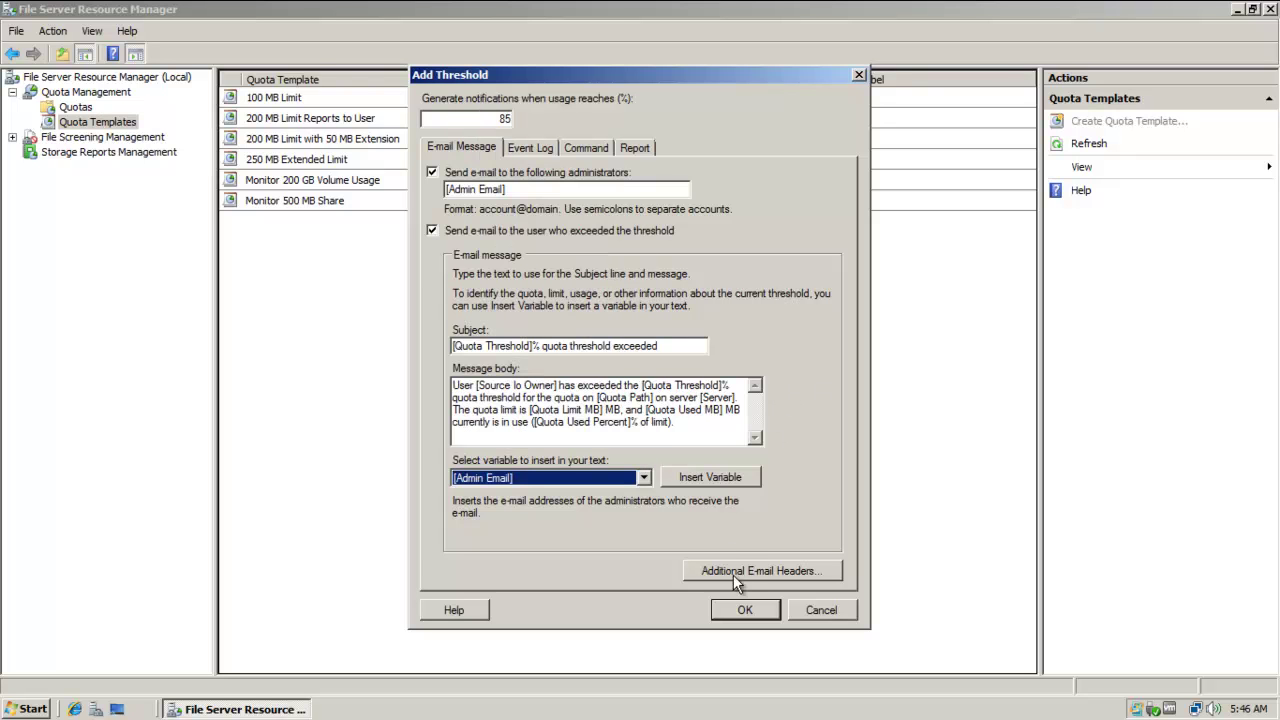
{"action": "left_click", "coordinate": [431, 230]}
{"action": "left_click", "coordinate": [431, 173]}
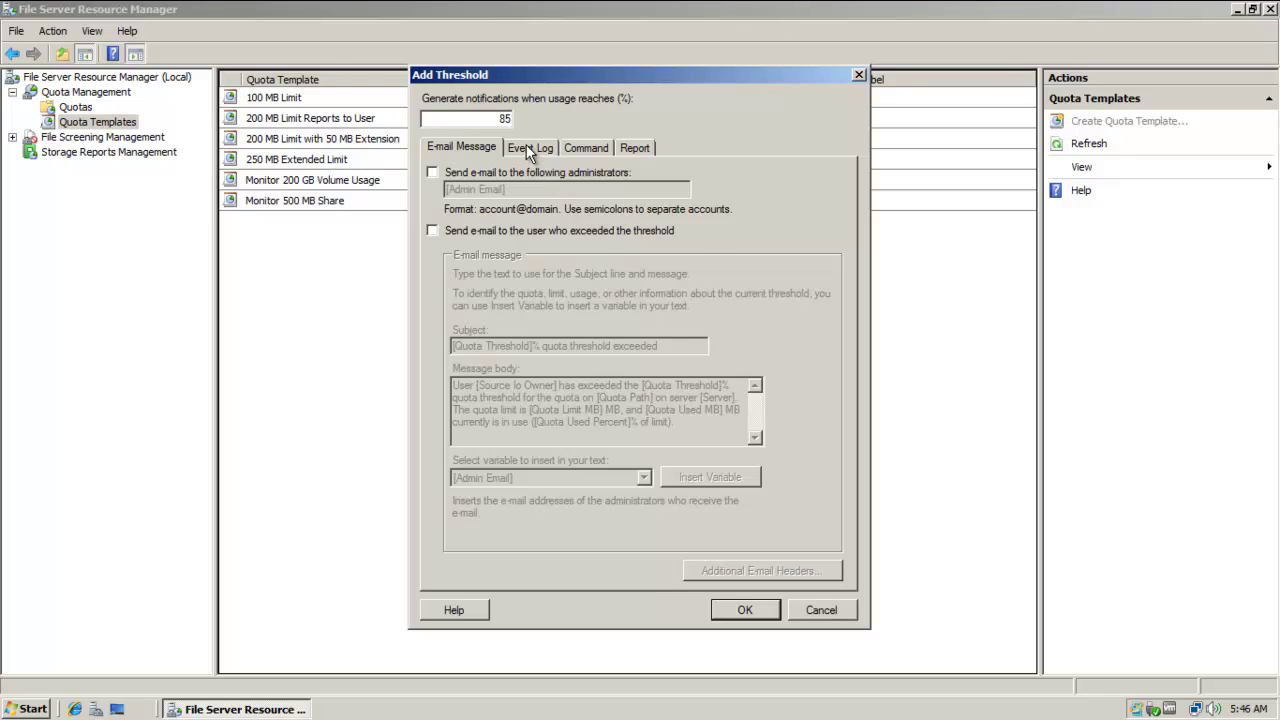
Tick and untick the event-log warning so it stays off
{"action": "left_click", "coordinate": [526, 144]}
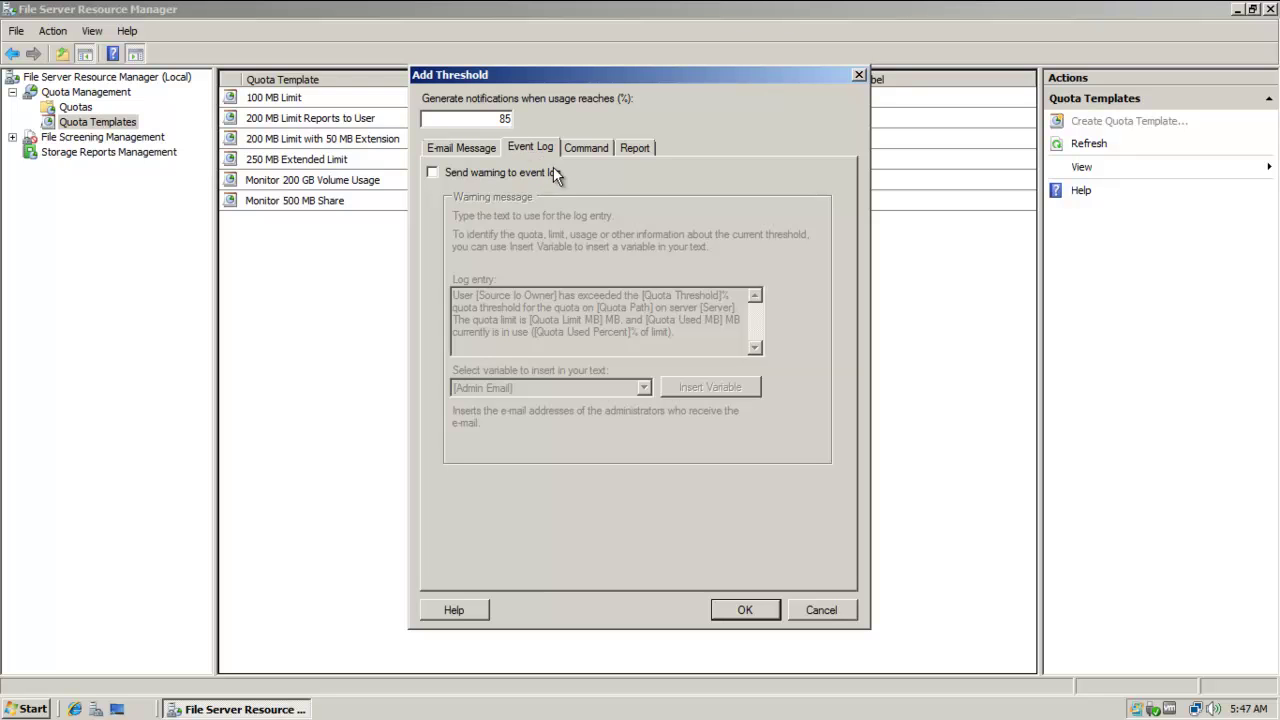
{"action": "left_click", "coordinate": [466, 175]}
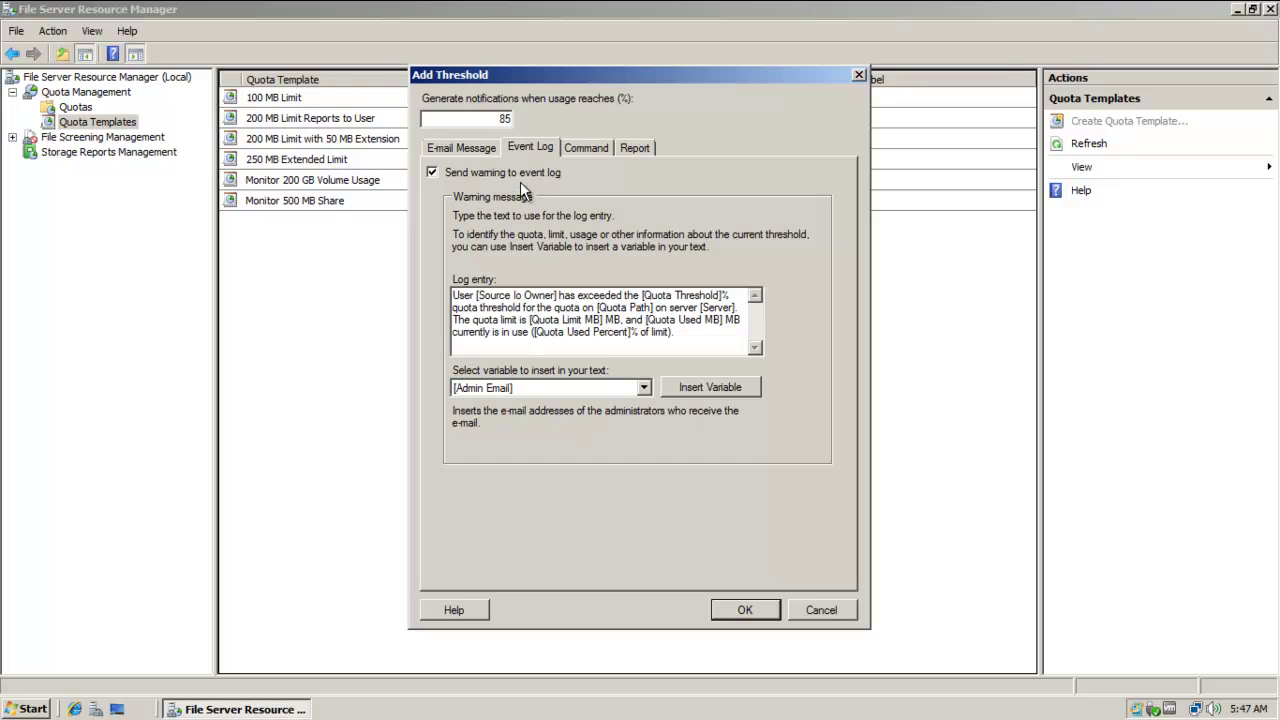
{"action": "left_click", "coordinate": [432, 172]}
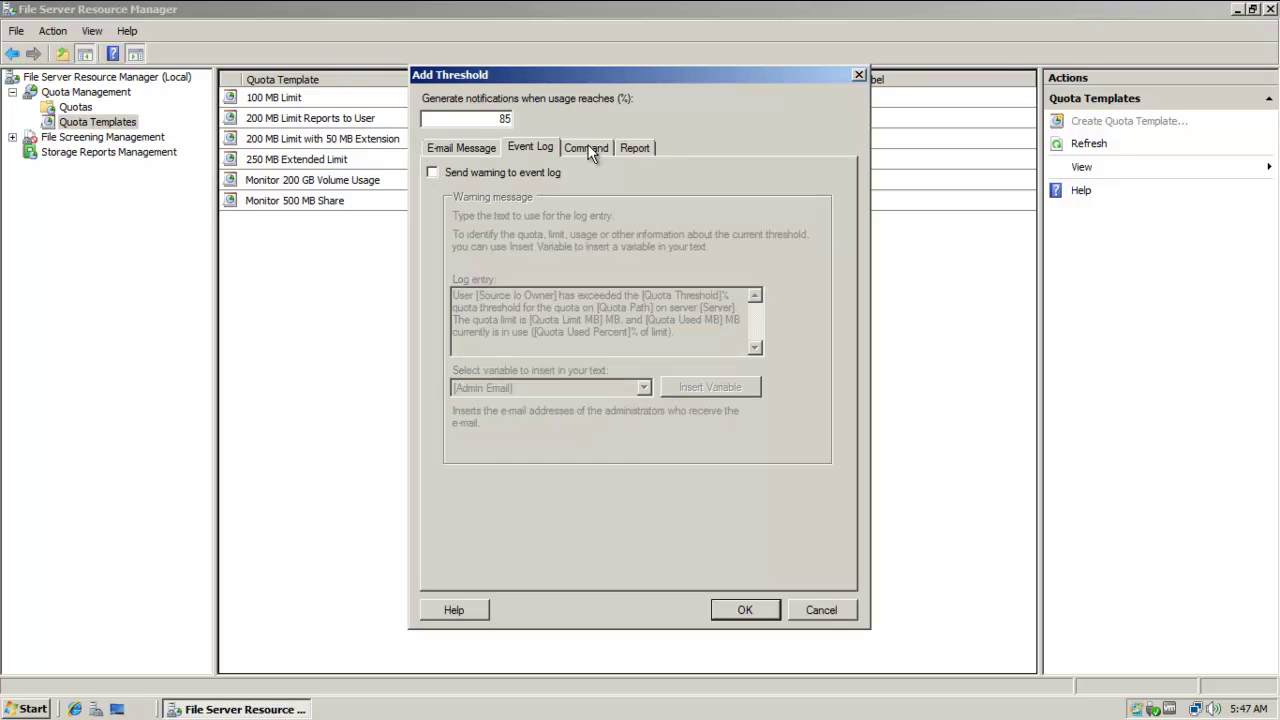
Enable then disable running a command or script, leaving command actions off
{"action": "left_click", "coordinate": [588, 147]}
{"action": "left_click", "coordinate": [433, 172]}
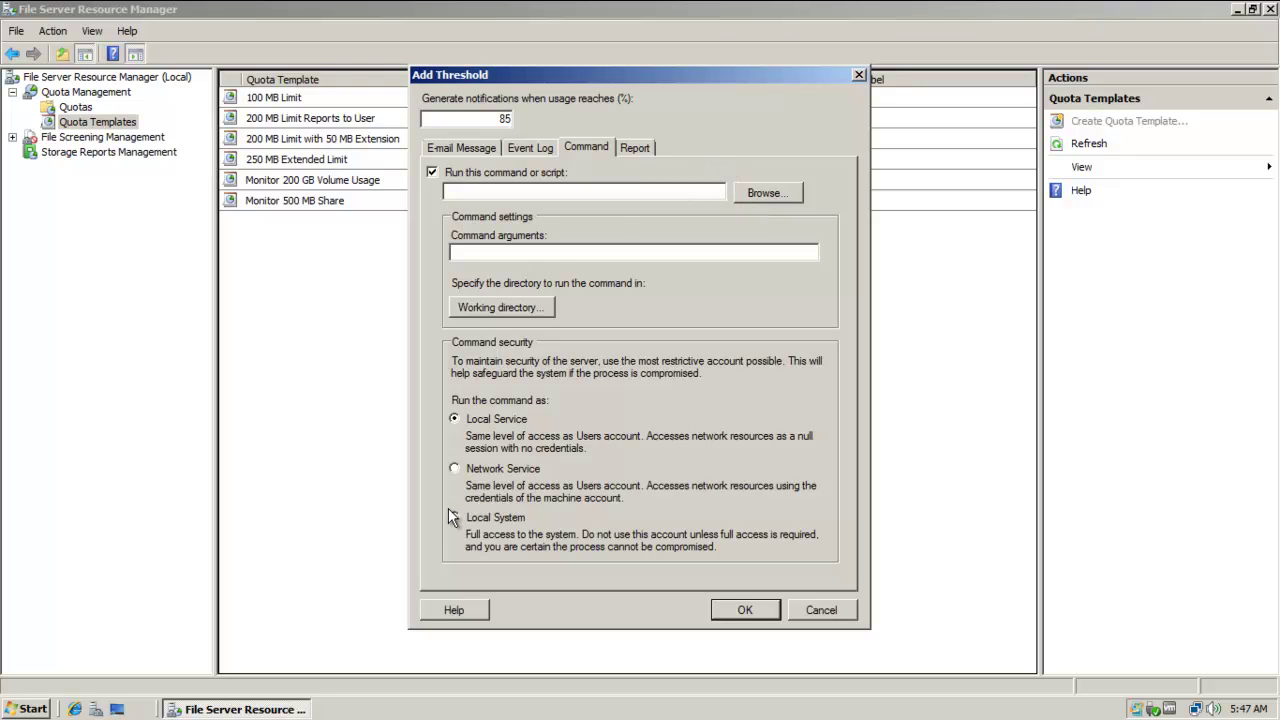
{"action": "left_click", "coordinate": [442, 171]}
{"action": "left_click", "coordinate": [636, 148]}
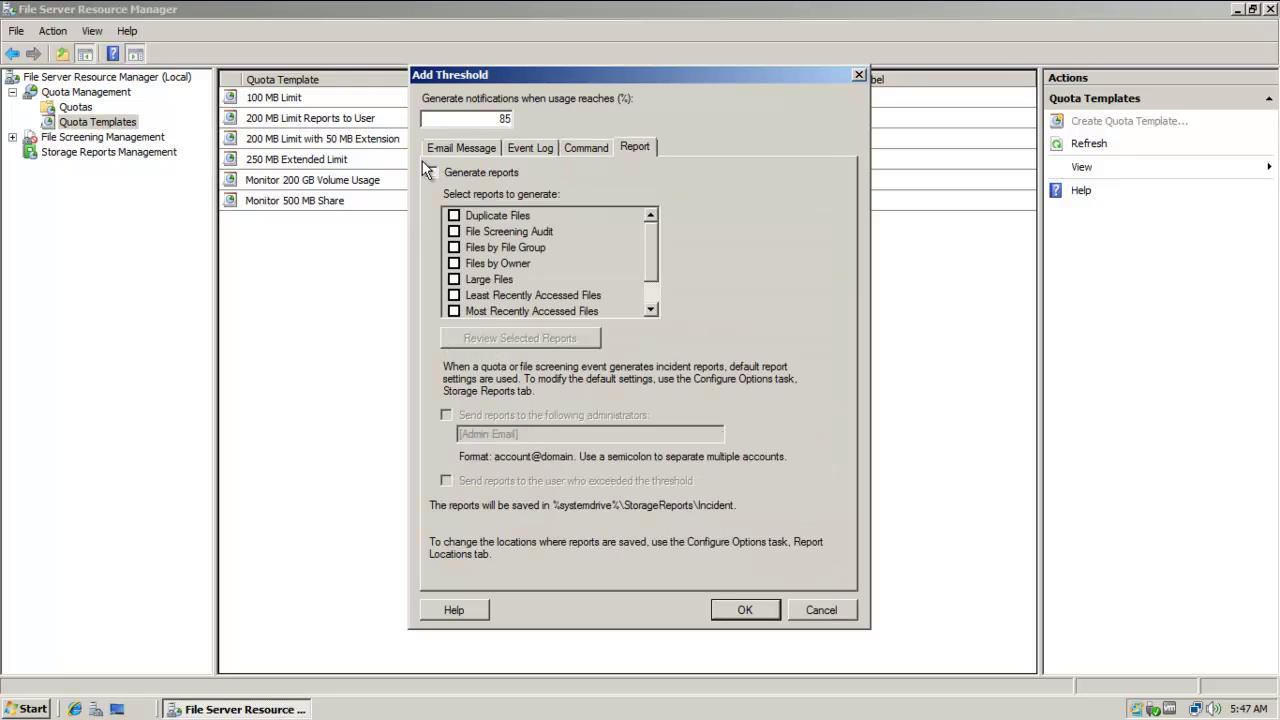
Try report generation for administrators and the user, turn it off, and confirm the 85% threshold
{"action": "left_click", "coordinate": [451, 175]}
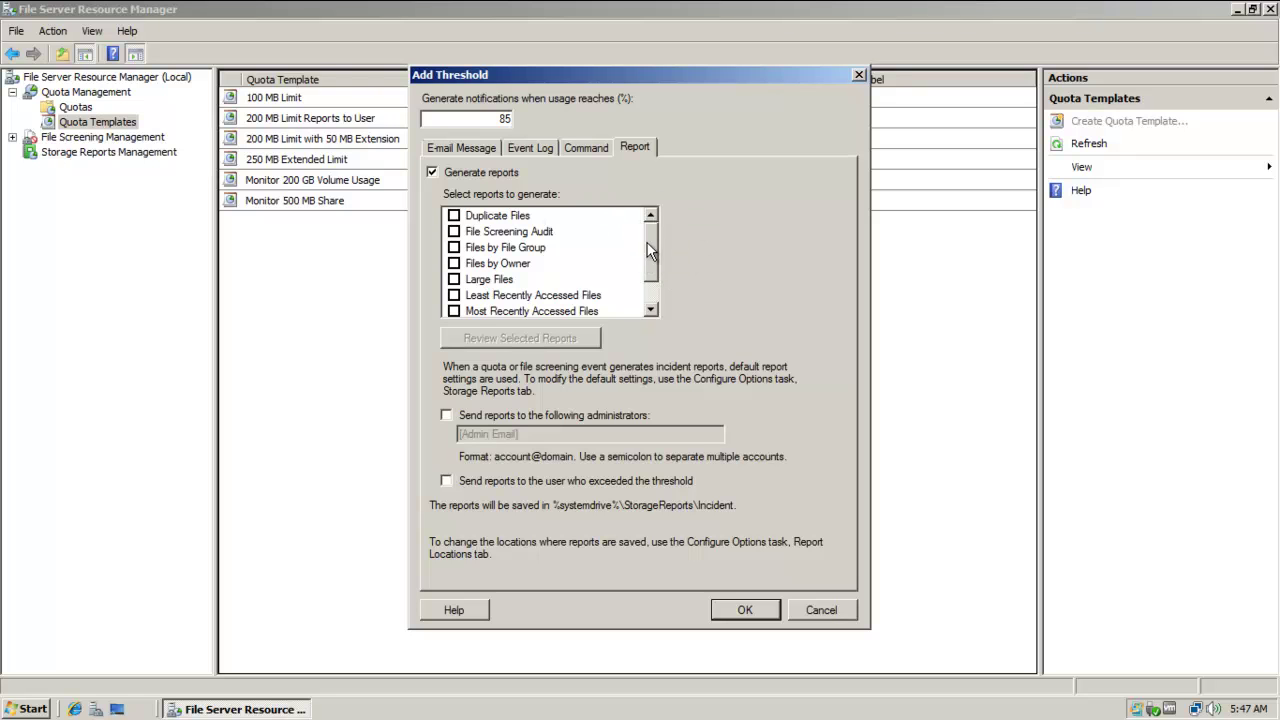
{"action": "scroll", "coordinate": [648, 250], "scroll_direction": "down", "scroll_amount": 1}
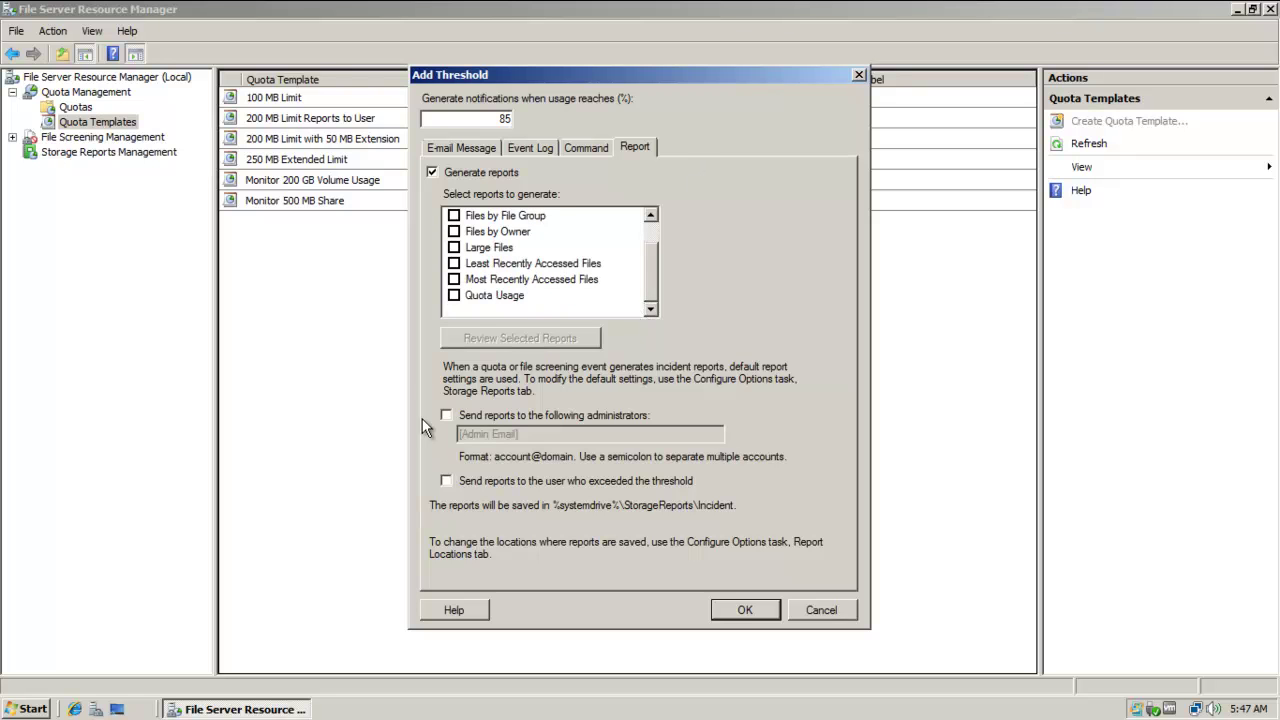
{"action": "left_click", "coordinate": [447, 415]}
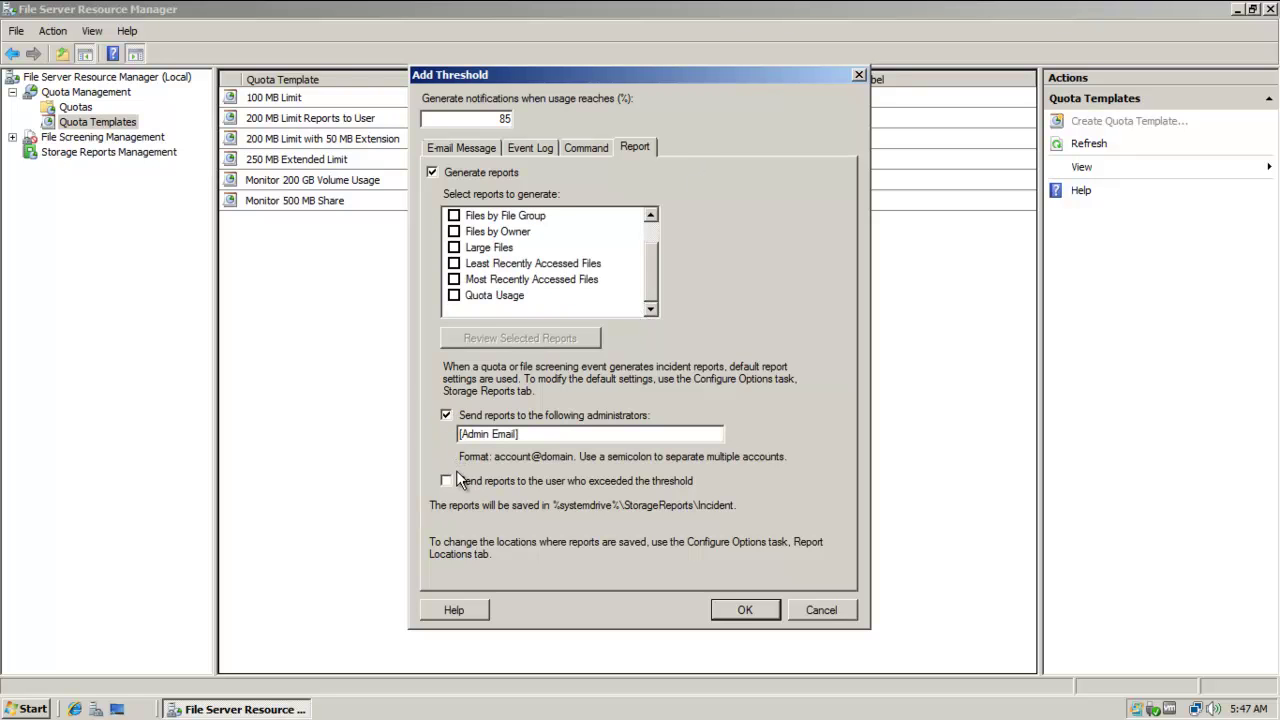
{"action": "left_click", "coordinate": [447, 481]}
{"action": "left_click", "coordinate": [440, 173]}
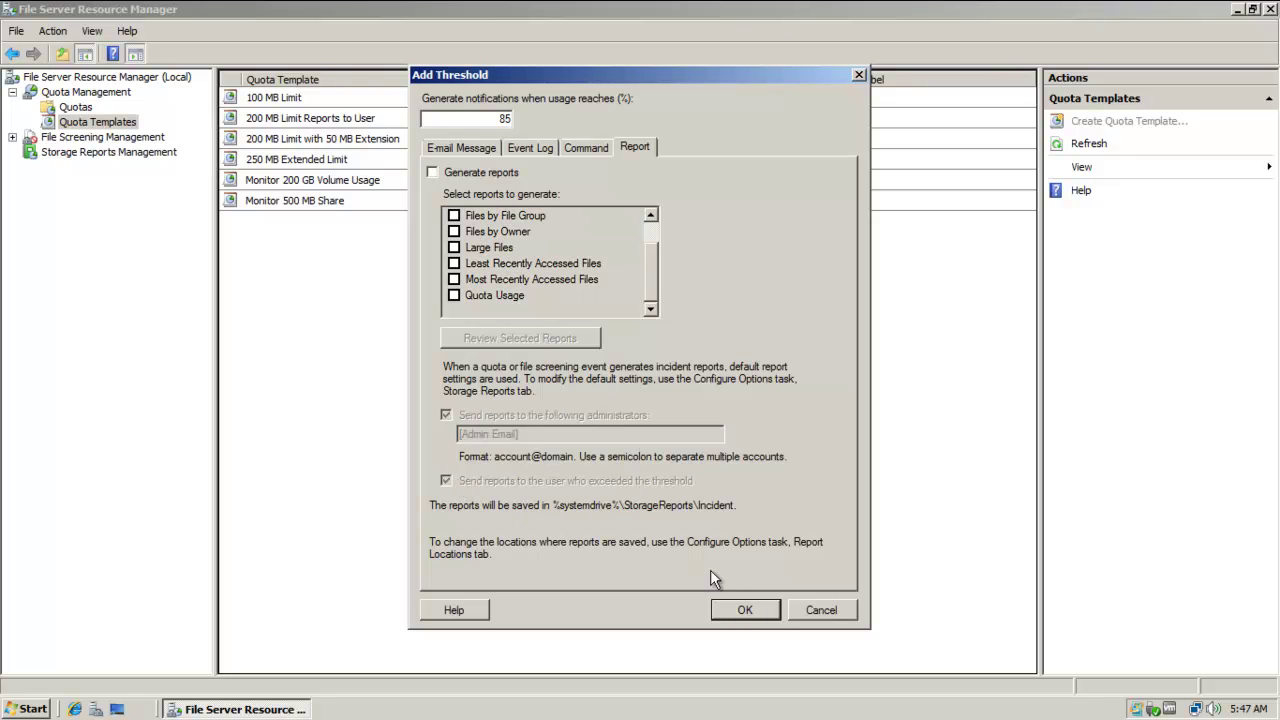
{"action": "left_click", "coordinate": [450, 148]}
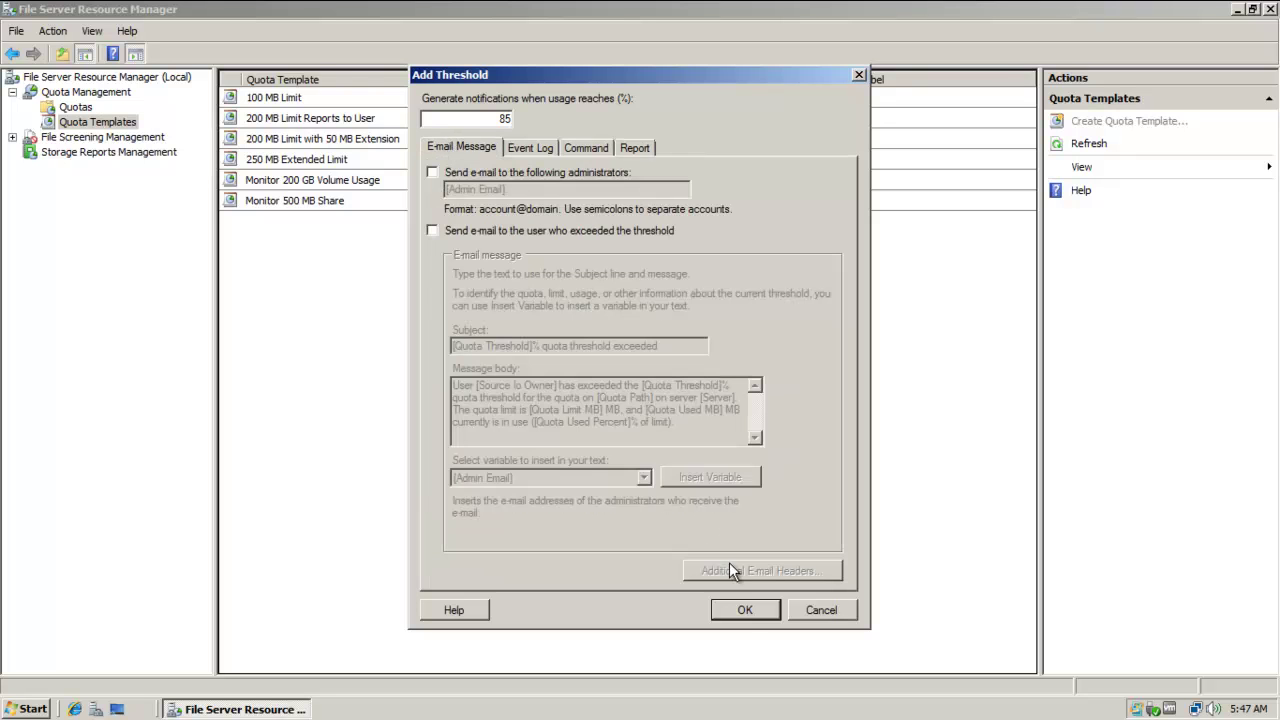
{"action": "left_click", "coordinate": [746, 609]}
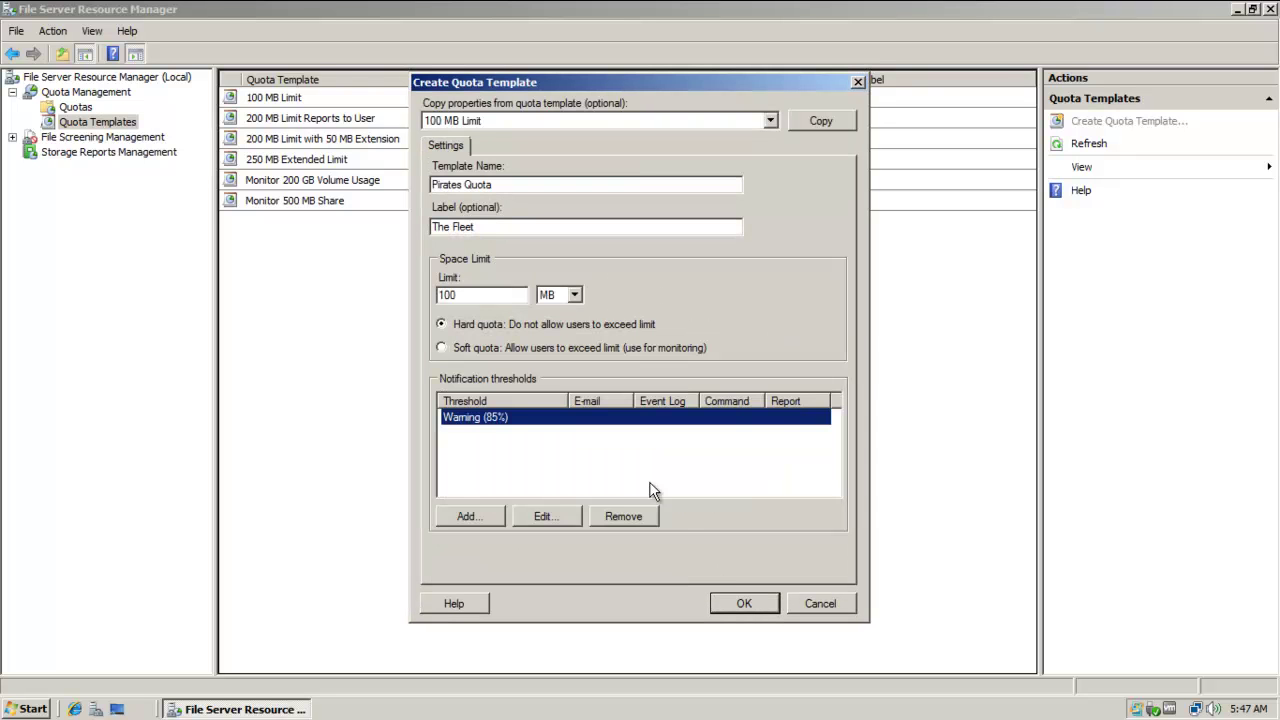
Save the Pirates Quota template (100 MB, Hard, The Fleet) and select it in the list
{"action": "left_click", "coordinate": [744, 604]}
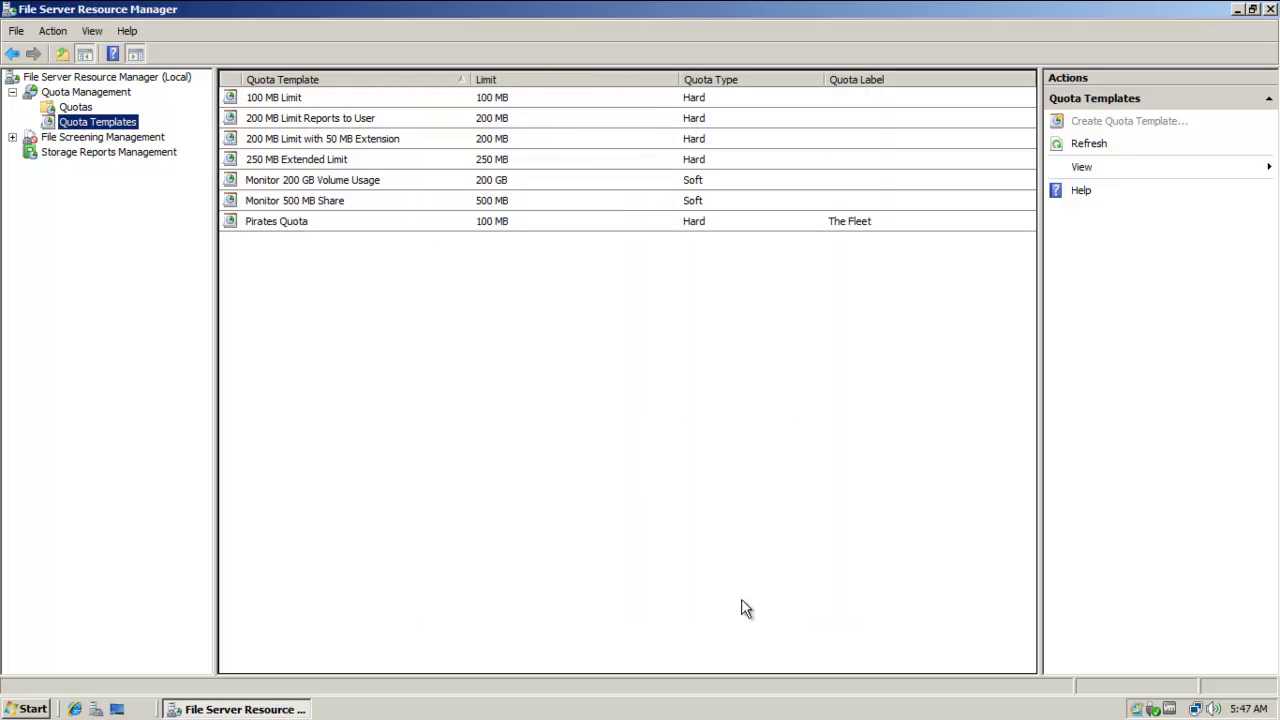
{"action": "left_click", "coordinate": [323, 223]}
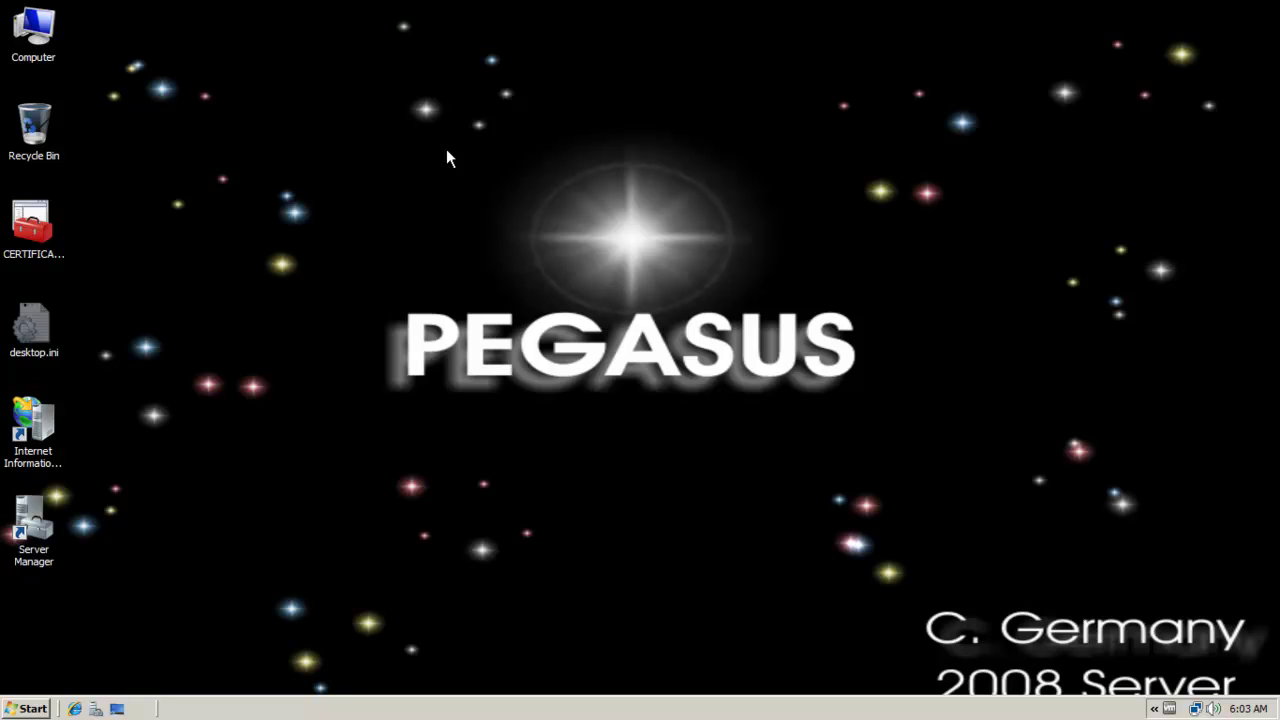
From Computer, open the DATA (E:) drive properties on its Quota page
{"action": "left_click", "coordinate": [40, 38]}
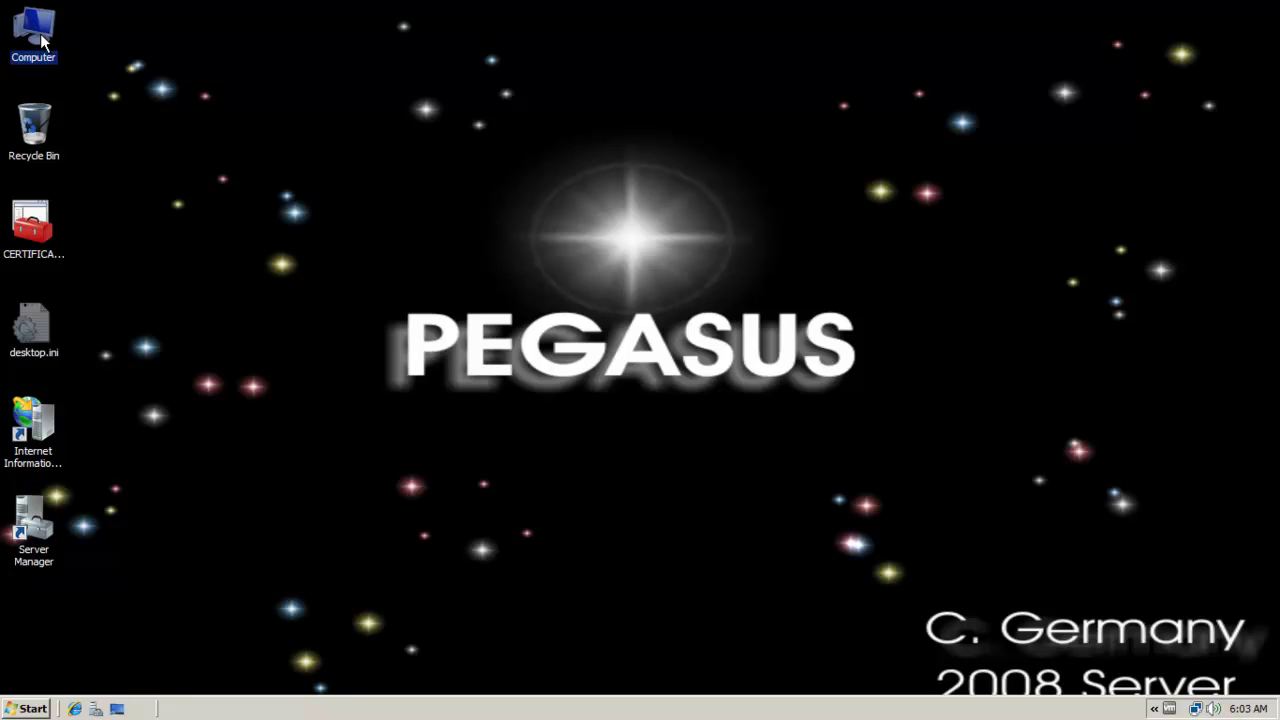
{"action": "double_click", "coordinate": [40, 38]}
{"action": "right_click", "coordinate": [400, 246]}
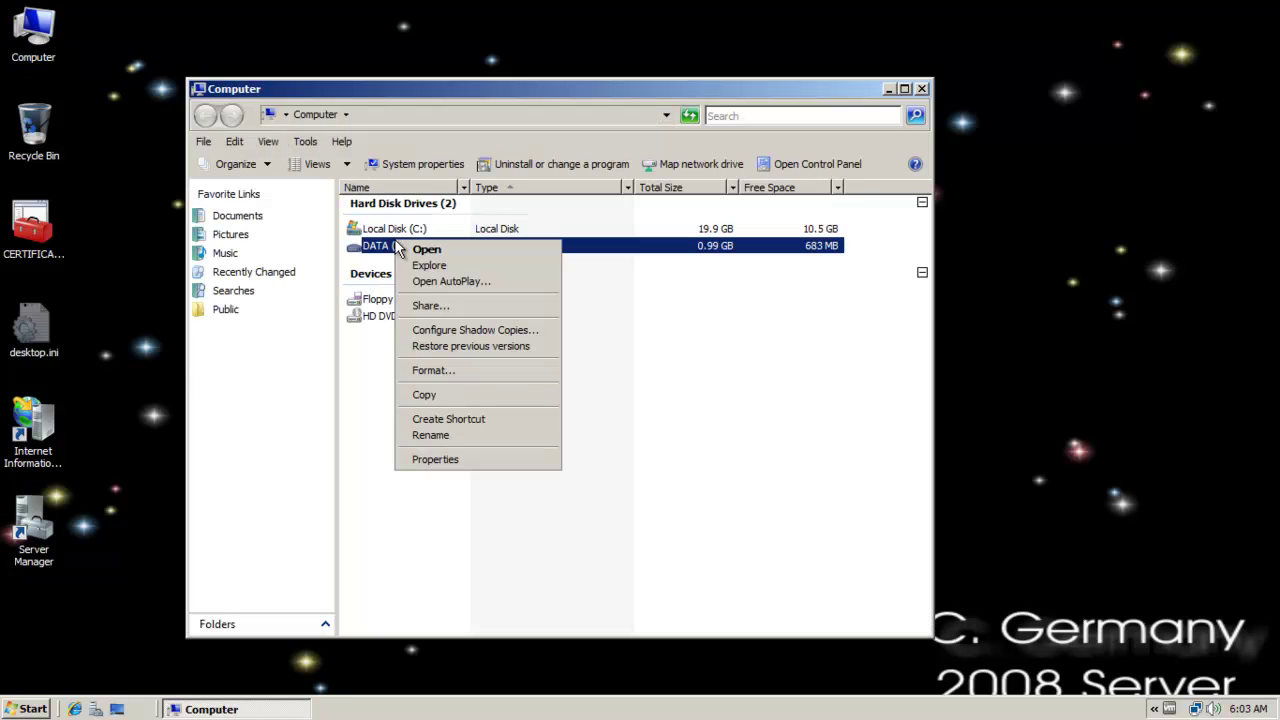
{"action": "left_click", "coordinate": [457, 462]}
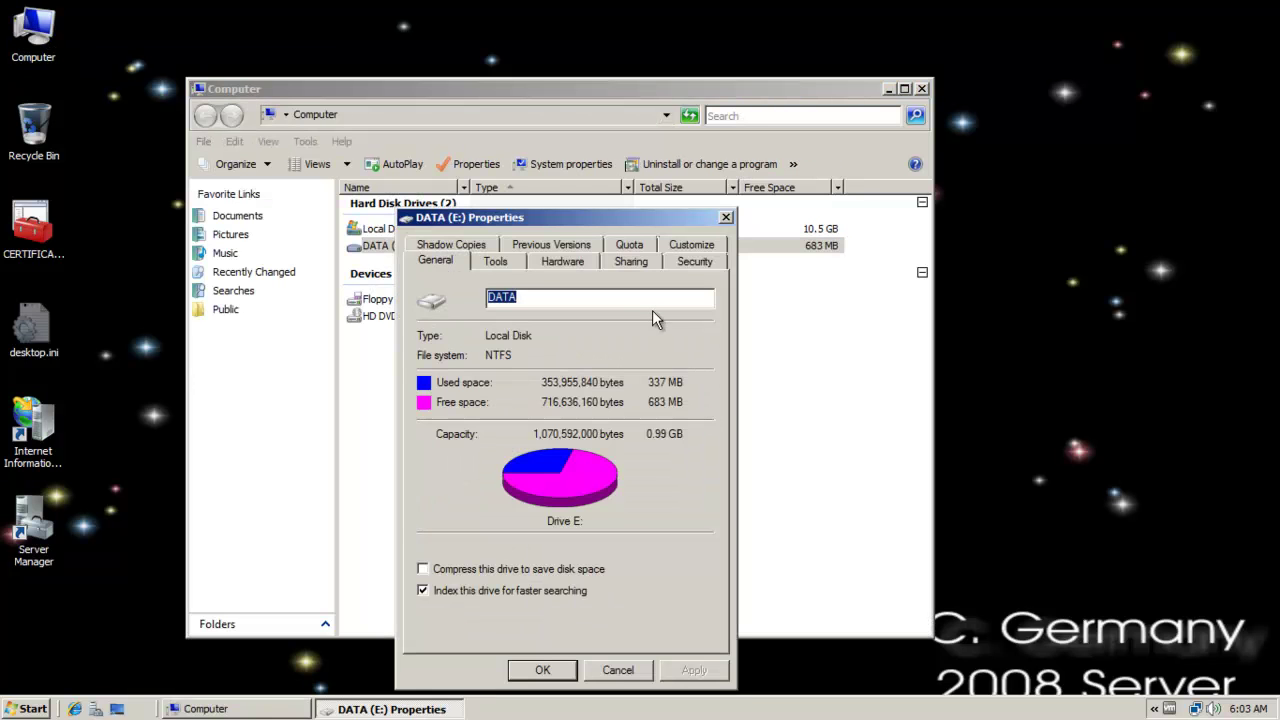
{"action": "left_click", "coordinate": [634, 246]}
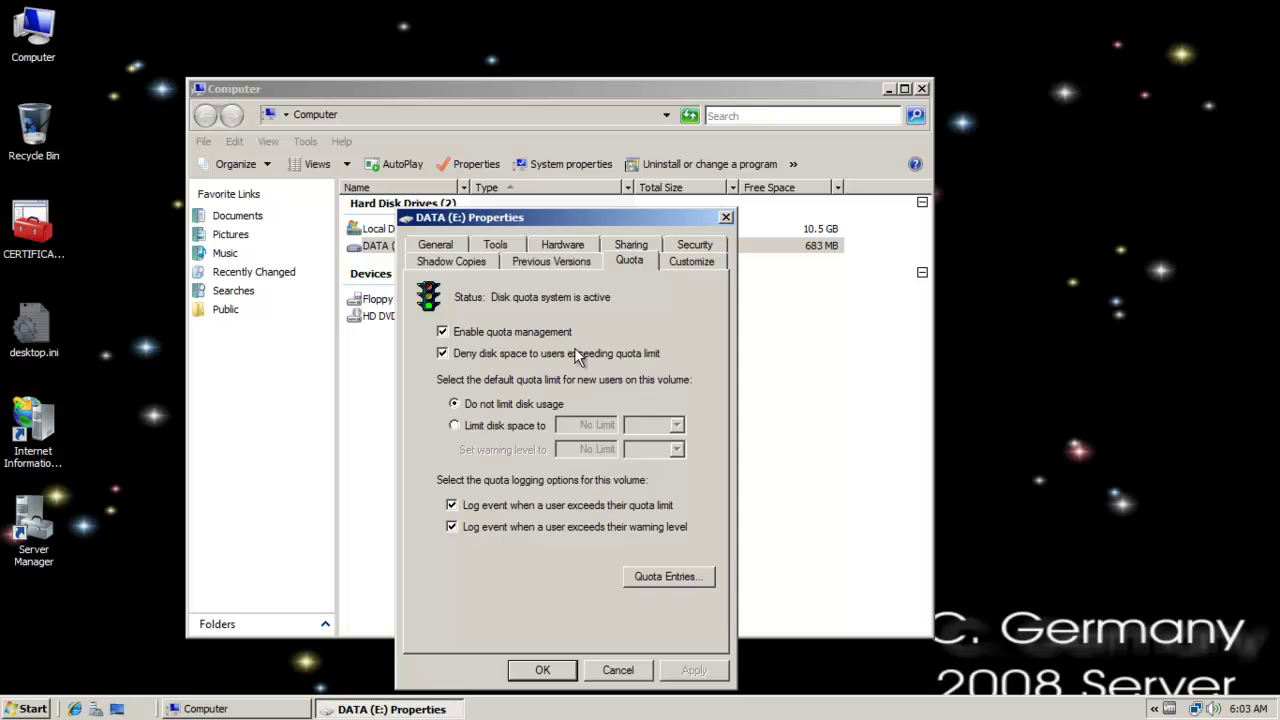
Review the per-user quota entries for DATA (E:) and close the list
{"action": "left_click", "coordinate": [641, 576]}
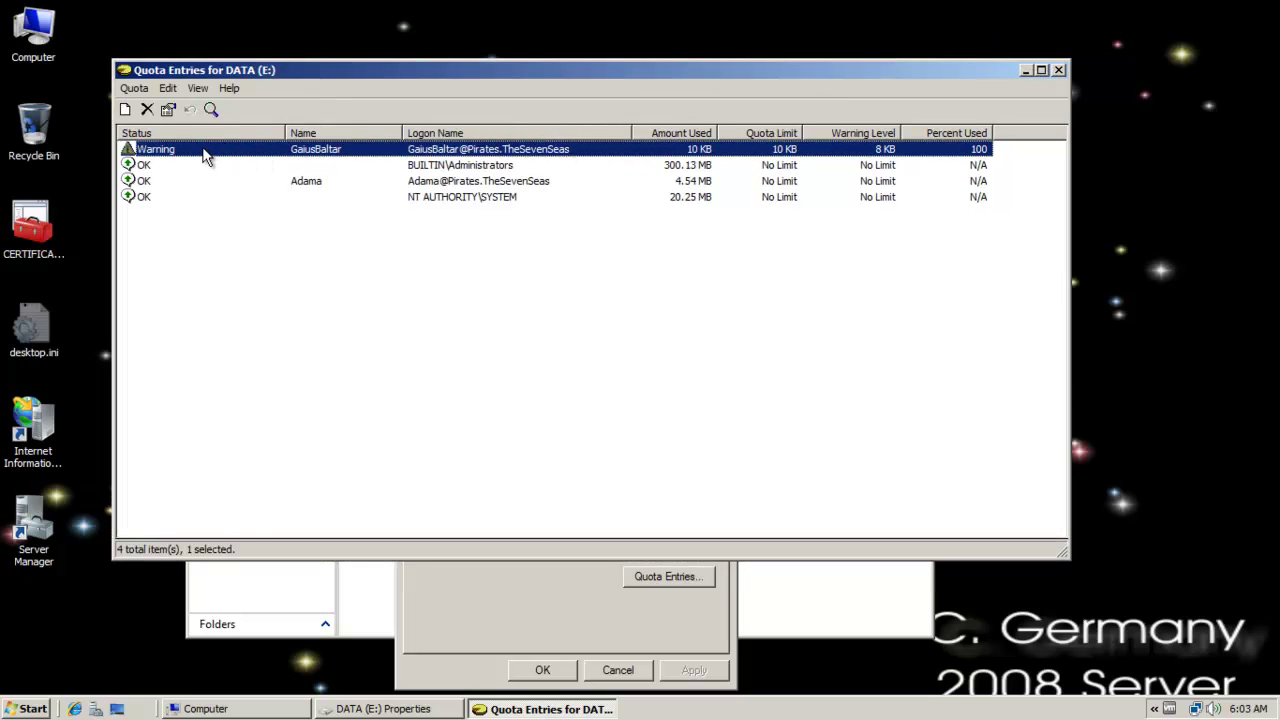
{"action": "left_click", "coordinate": [375, 189]}
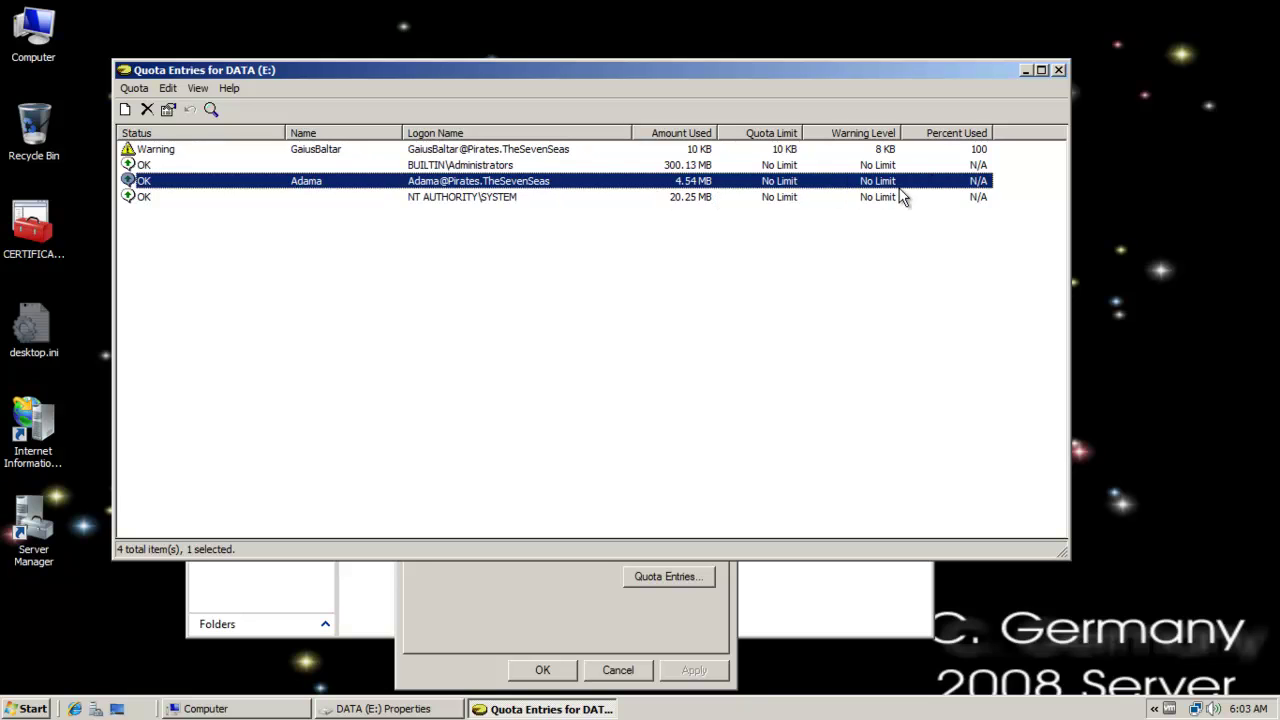
{"action": "left_click", "coordinate": [1058, 70]}
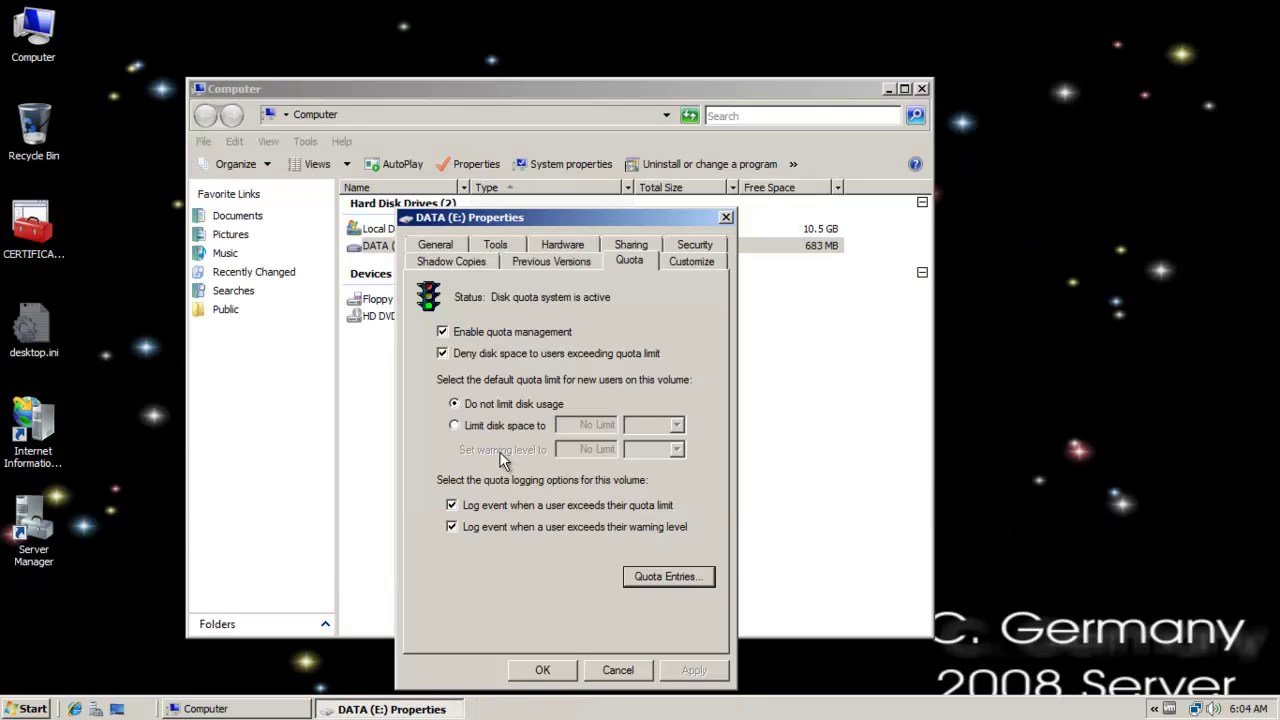
Toggle quota management off and on, cancel the properties unchanged, and close Computer
{"action": "left_click", "coordinate": [483, 333]}
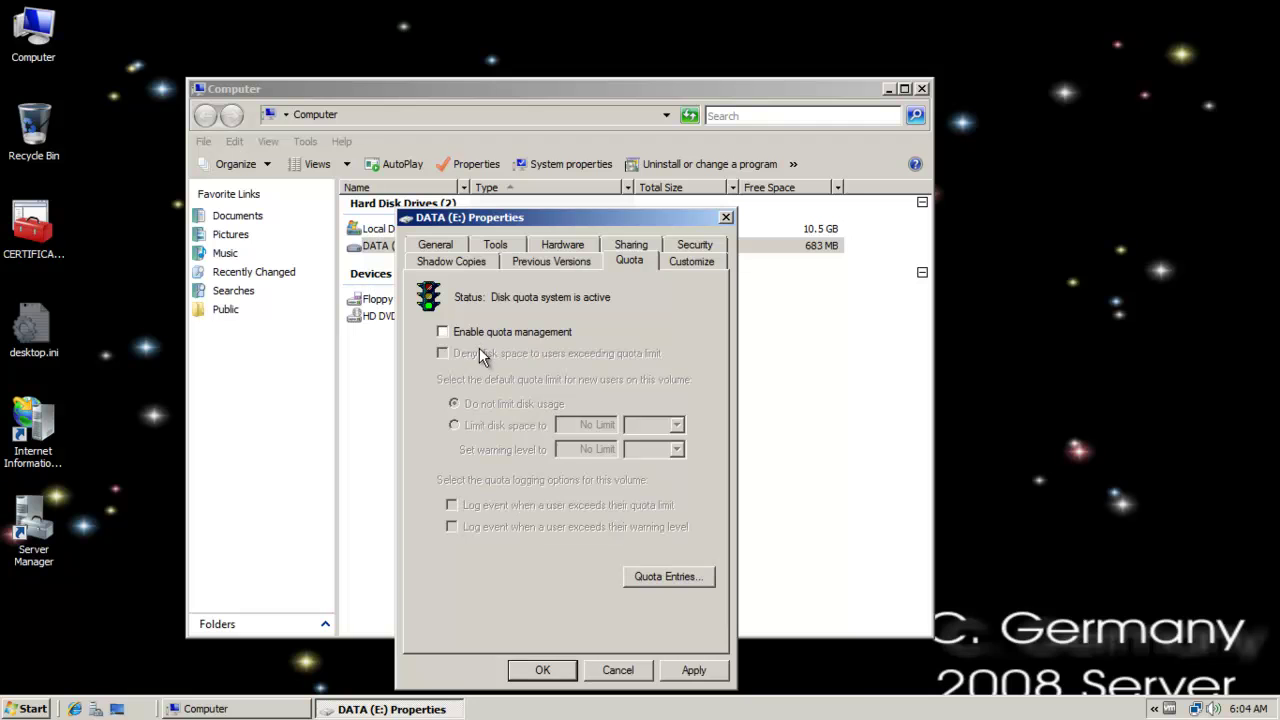
{"action": "left_click", "coordinate": [471, 331]}
{"action": "left_click", "coordinate": [471, 331]}
{"action": "left_click", "coordinate": [476, 334]}
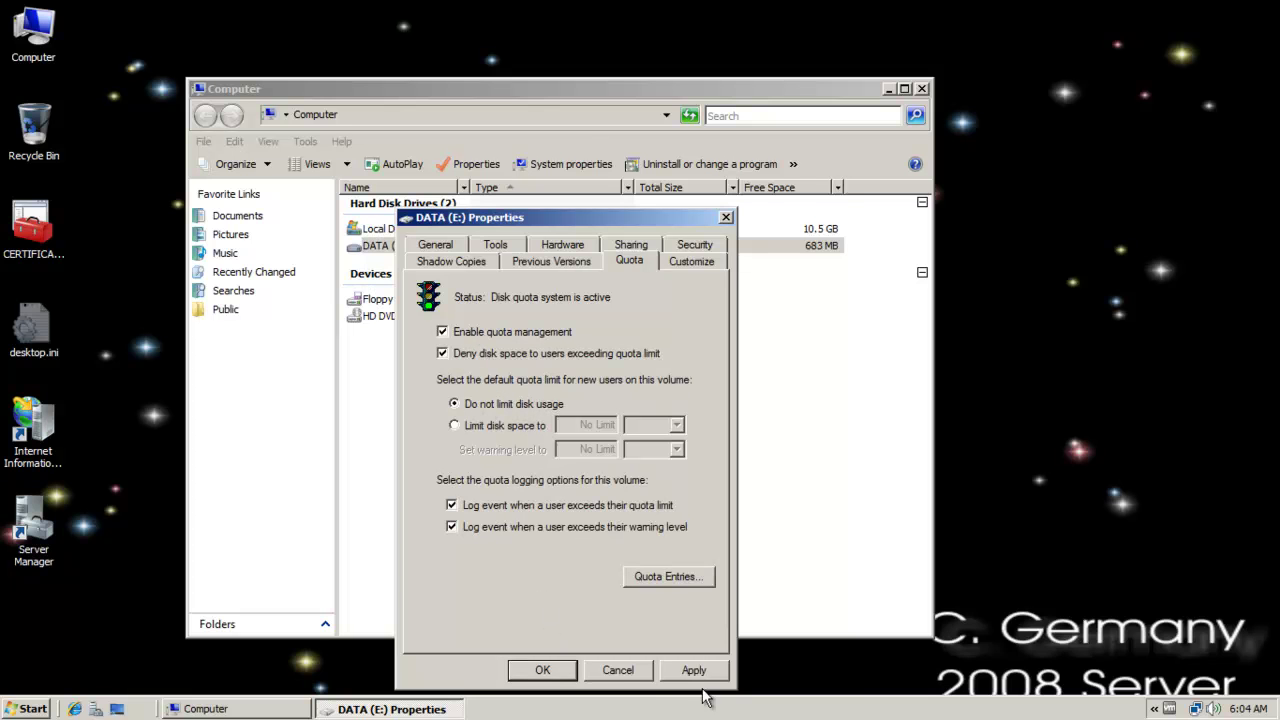
{"action": "left_click", "coordinate": [643, 672]}
{"action": "left_click", "coordinate": [754, 415]}
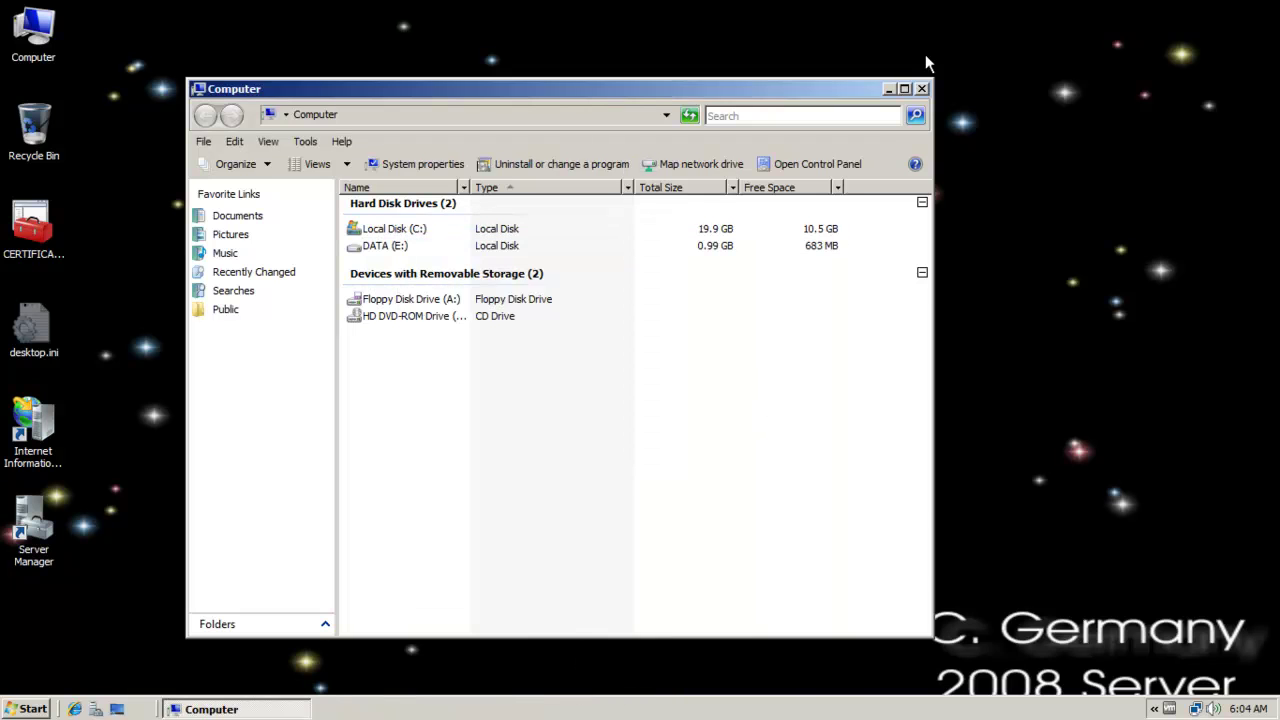
{"action": "left_click", "coordinate": [921, 88]}
Launch File Server Resource Manager and show the Quota Management > Quotas list
{"action": "left_click", "coordinate": [26, 708]}
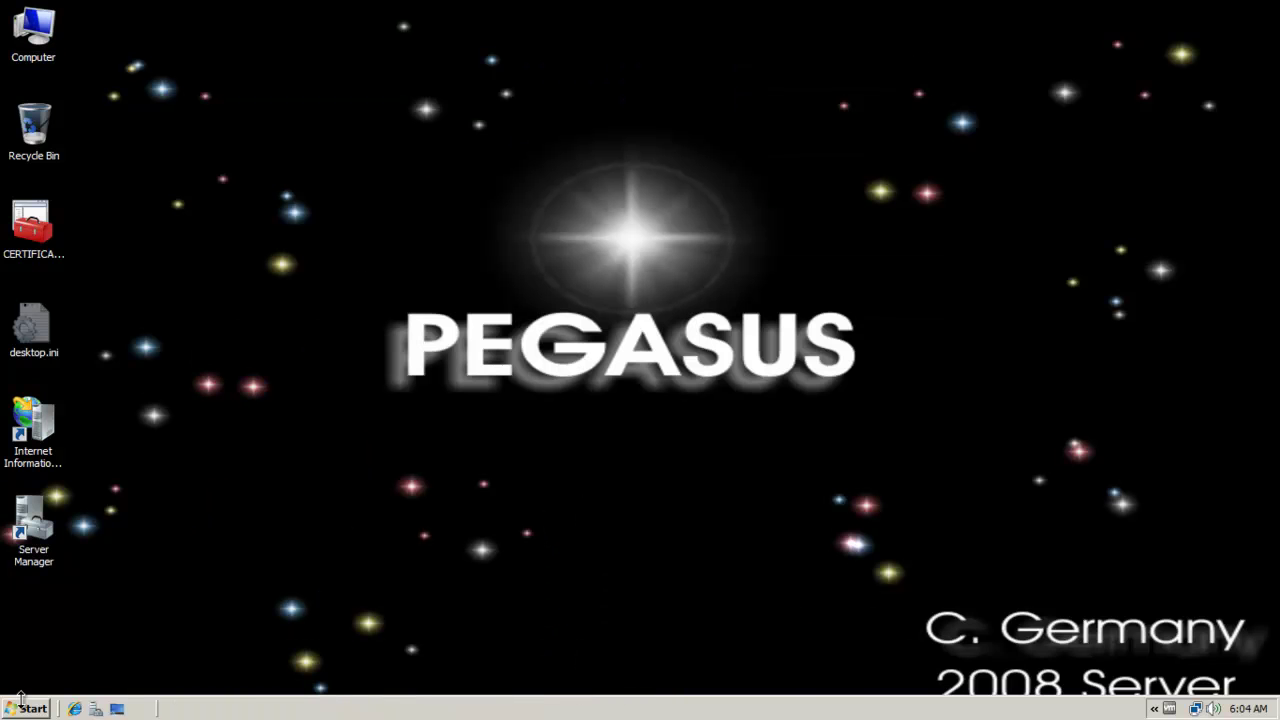
{"action": "mouse_move", "coordinate": [331, 484]}
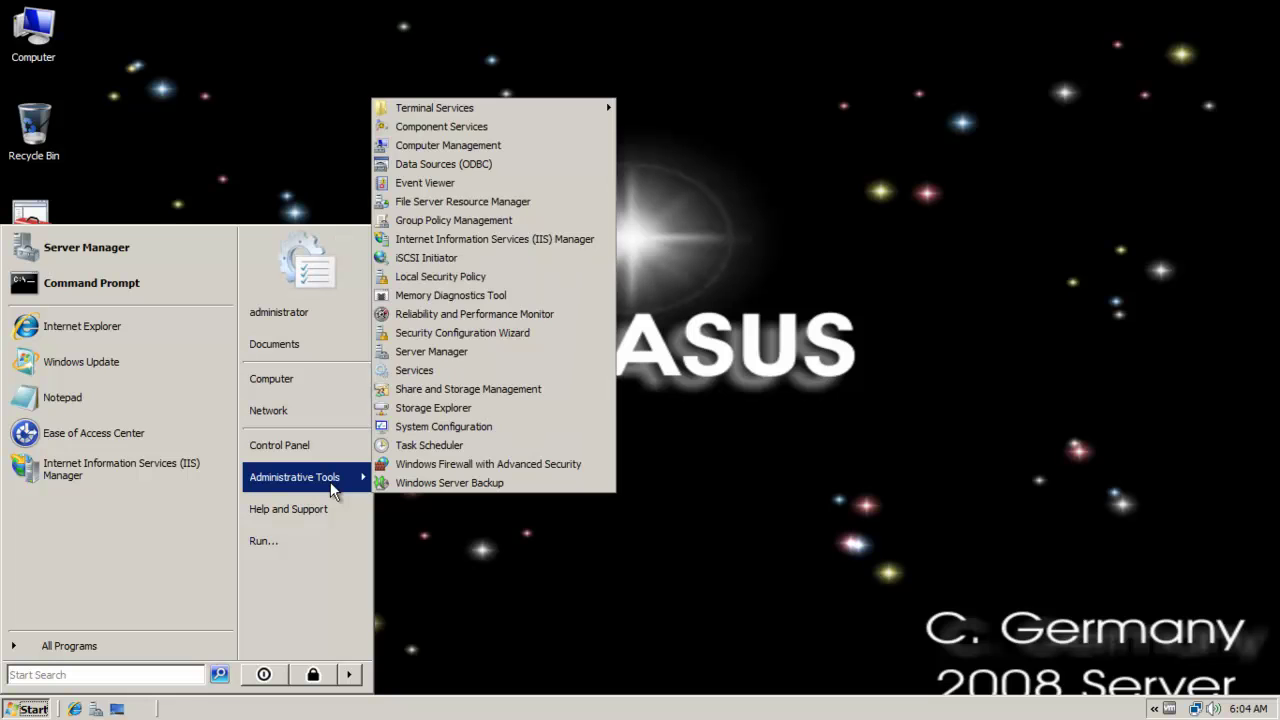
{"action": "left_click", "coordinate": [529, 202]}
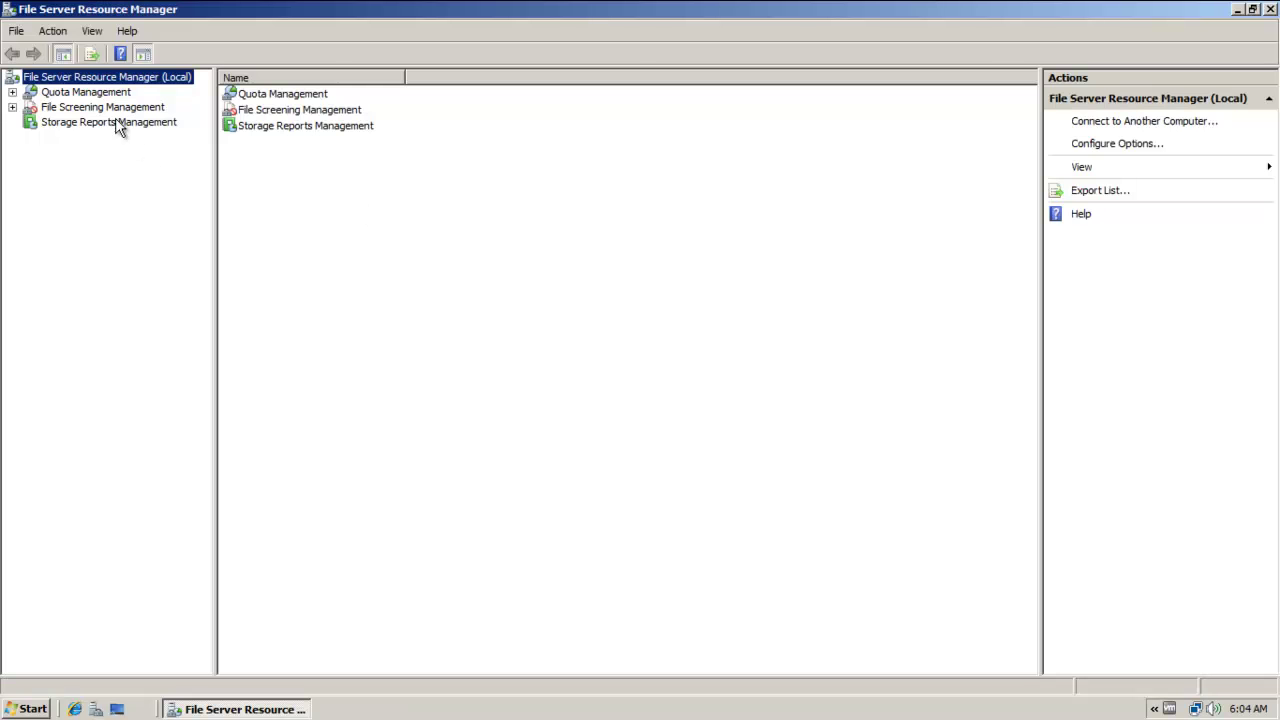
{"action": "left_click", "coordinate": [90, 93]}
{"action": "left_click", "coordinate": [13, 93]}
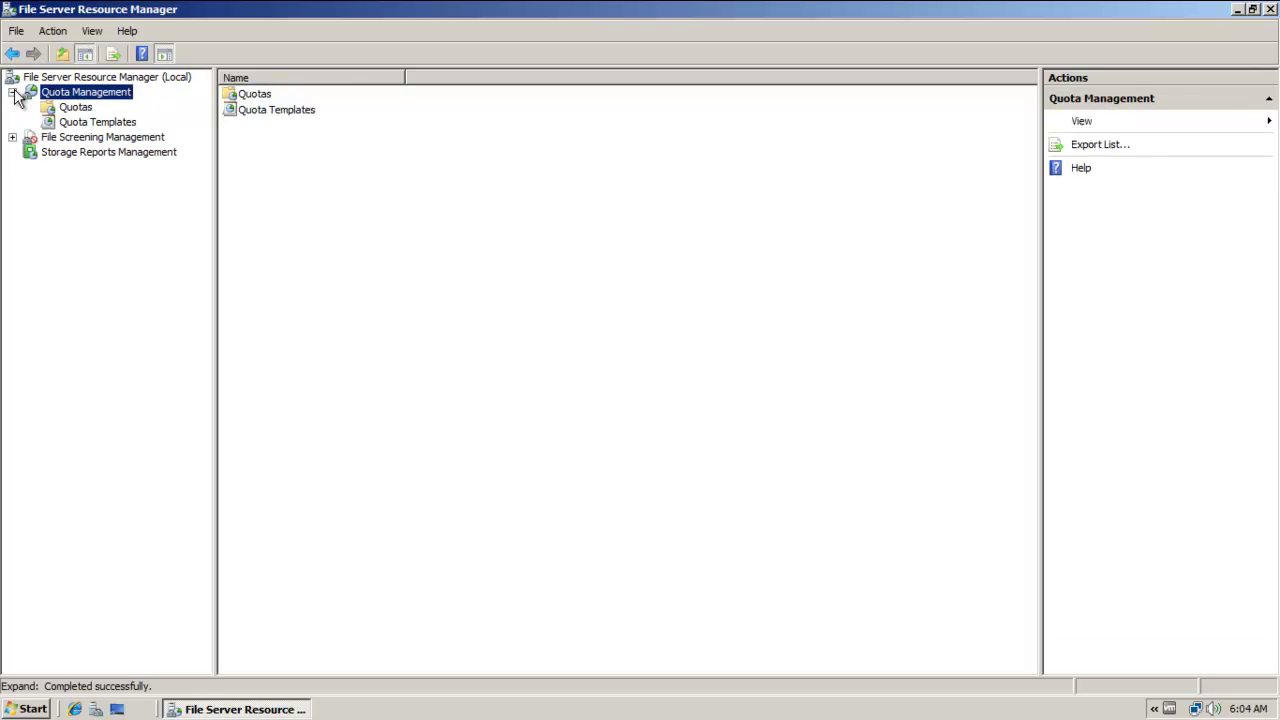
{"action": "left_click", "coordinate": [55, 108]}
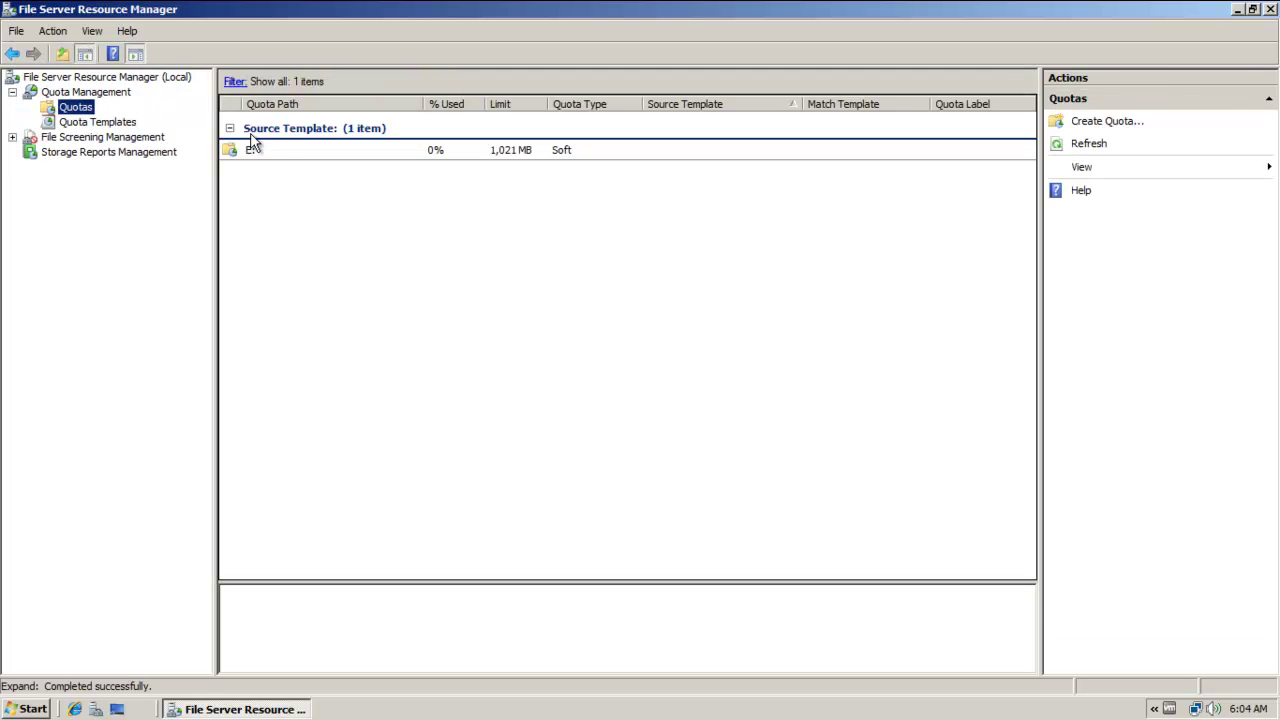
Delete the 1,021 MB soft quota on E:\ and confirm
{"action": "left_click", "coordinate": [251, 148]}
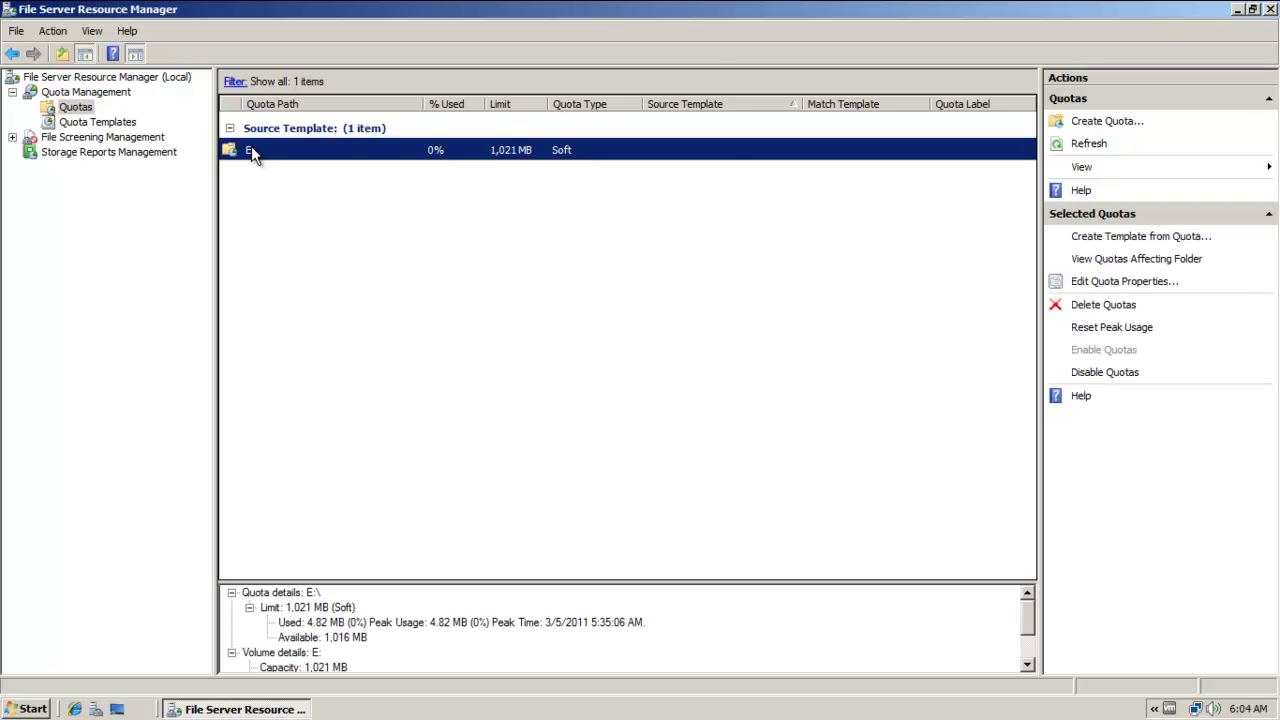
{"action": "right_click", "coordinate": [251, 148]}
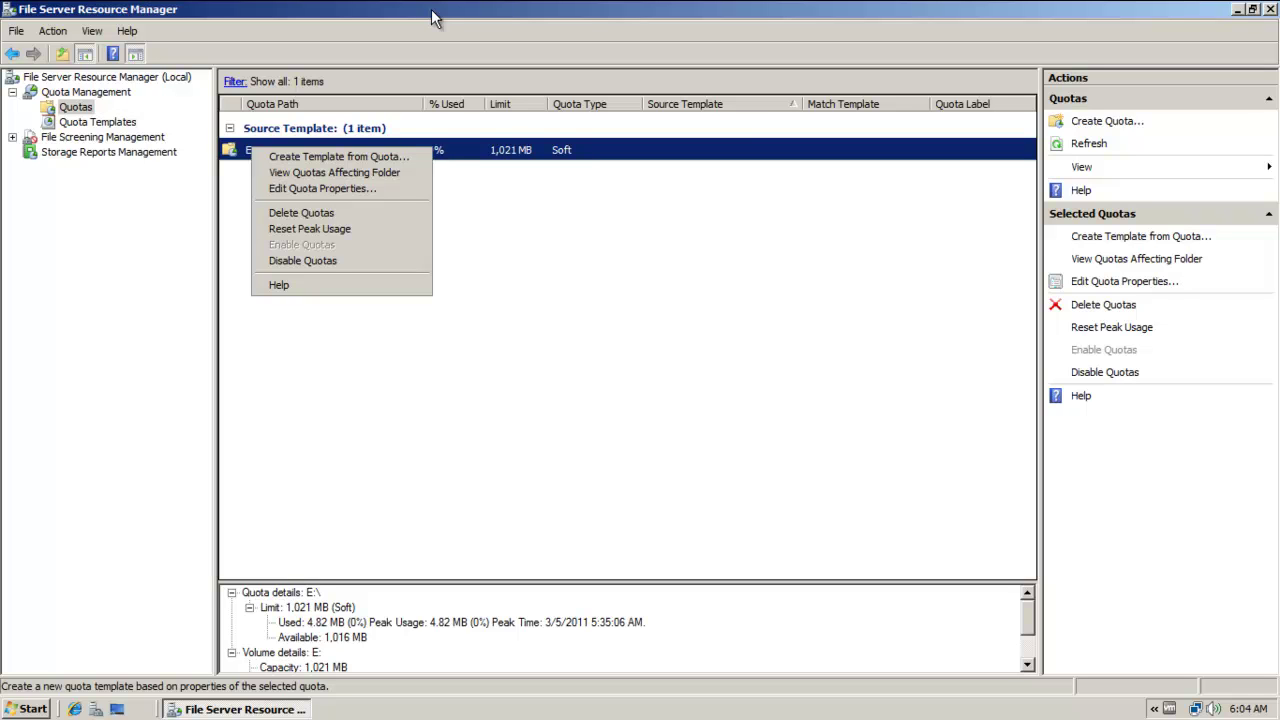
{"action": "left_click", "coordinate": [367, 214]}
{"action": "left_click", "coordinate": [680, 404]}
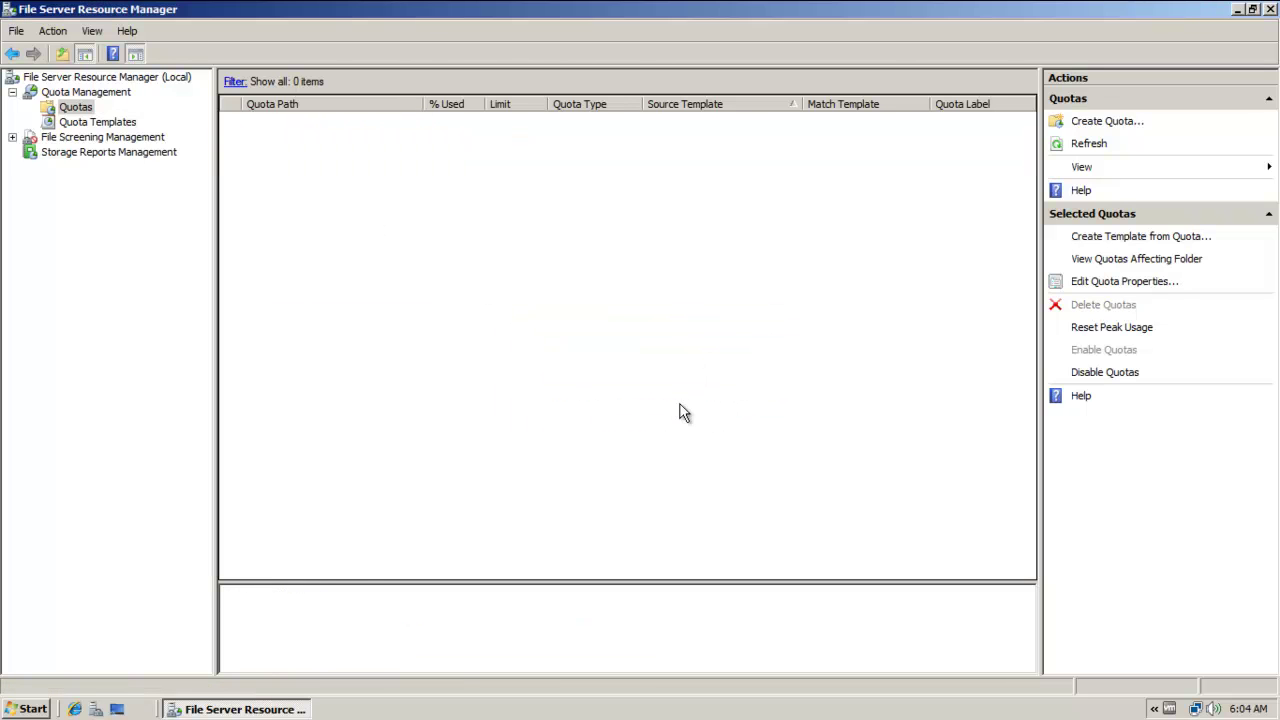
Start a new quota with the path set to DATA (E:\)
{"action": "left_click", "coordinate": [75, 108]}
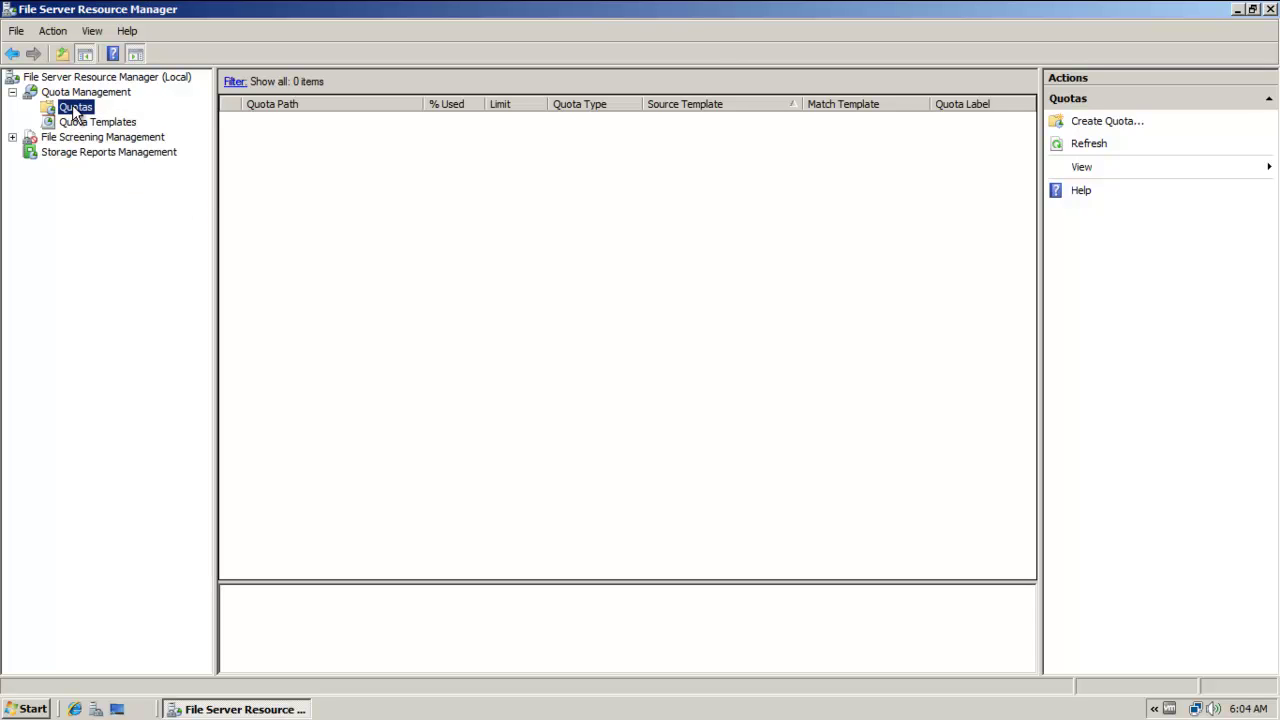
{"action": "right_click", "coordinate": [75, 110]}
{"action": "left_click", "coordinate": [115, 115]}
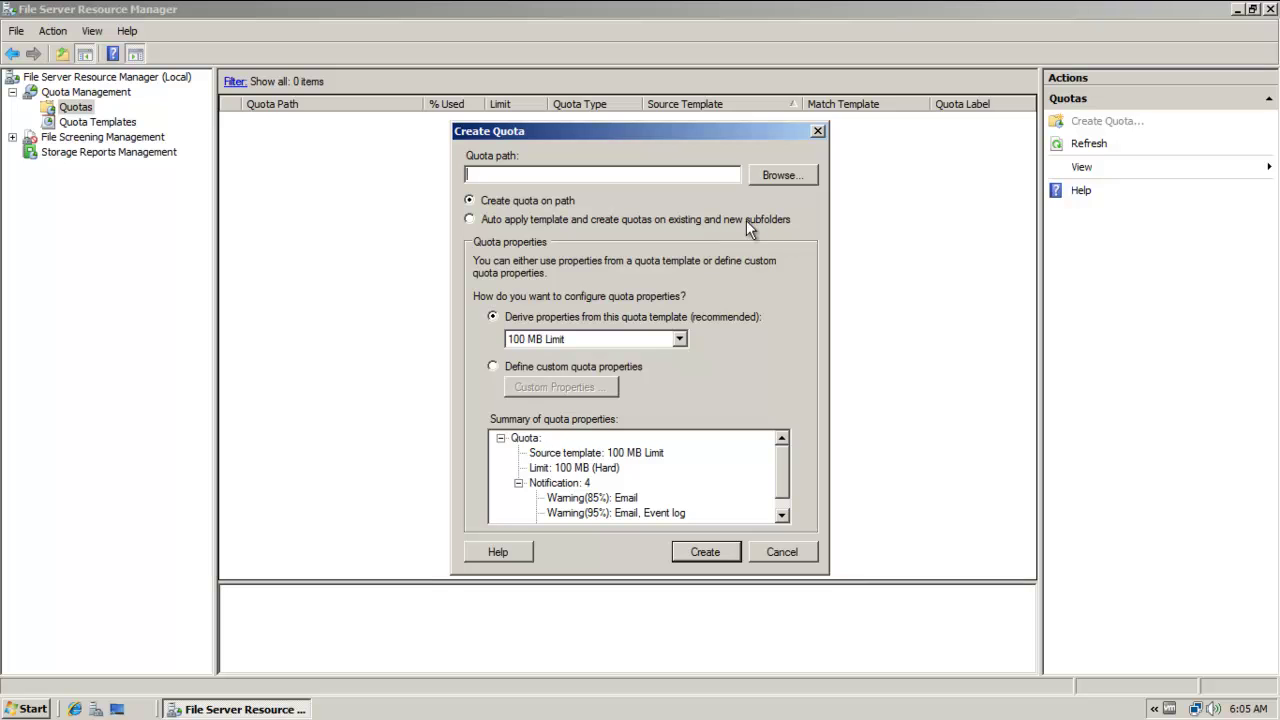
{"action": "left_click", "coordinate": [763, 179]}
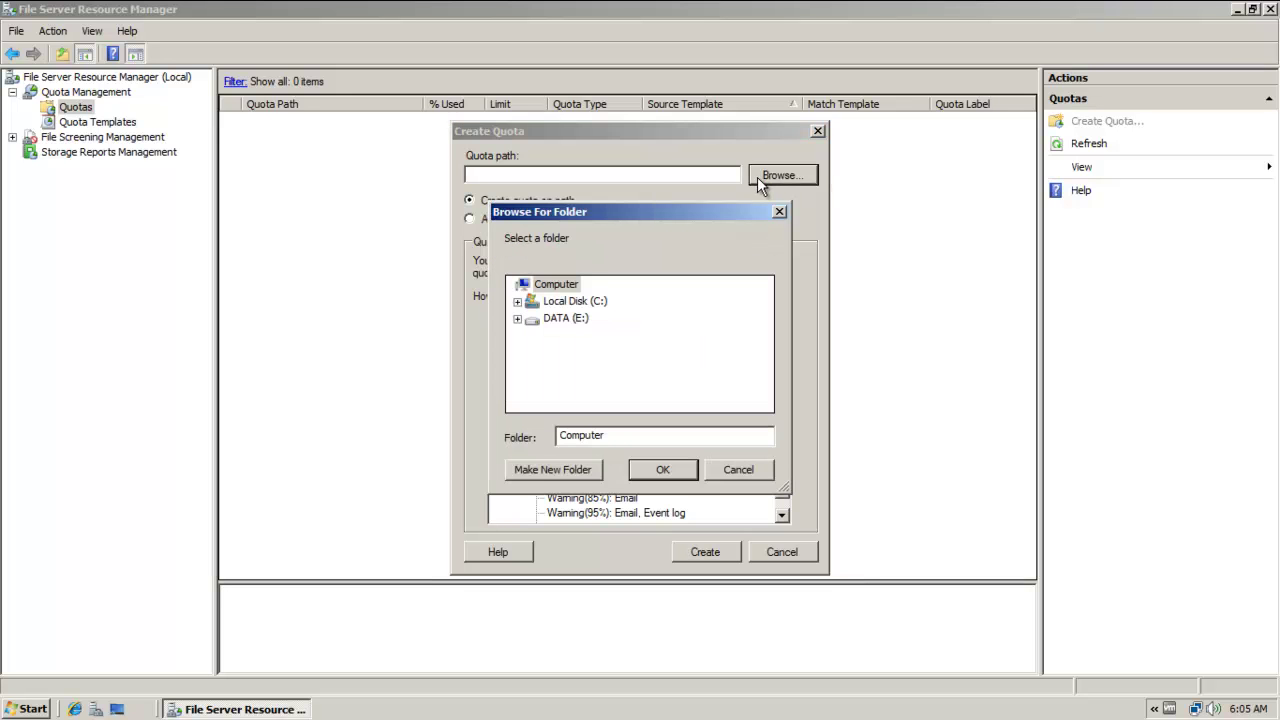
{"action": "double_click", "coordinate": [568, 320]}
{"action": "left_click", "coordinate": [665, 474]}
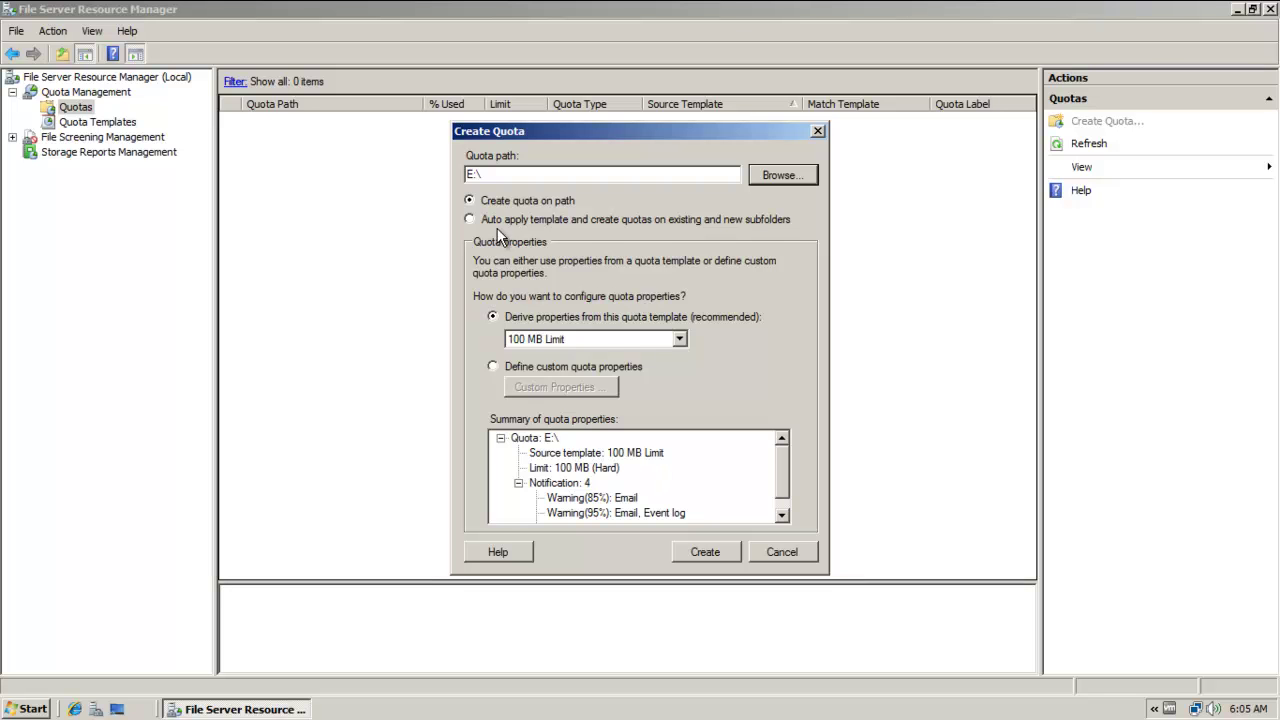
Base the quota on the Pirates Quota template, leaving custom properties unchanged
{"action": "left_click", "coordinate": [679, 340]}
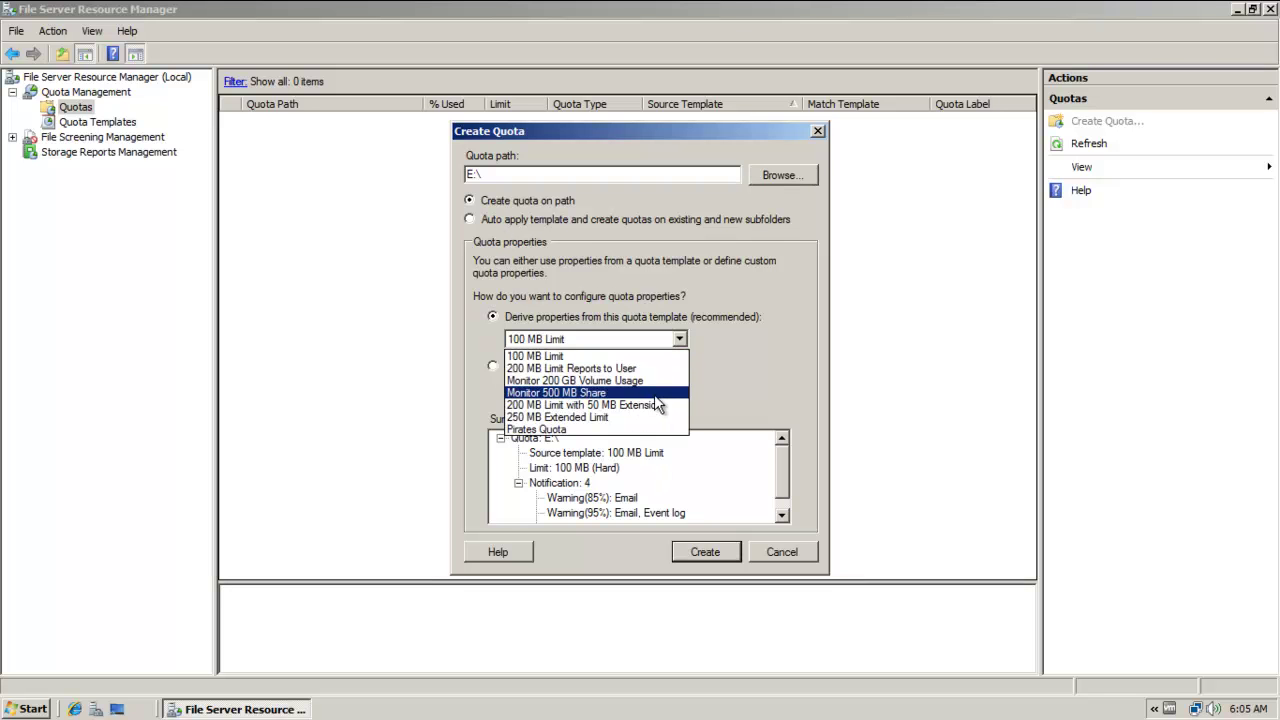
{"action": "left_click", "coordinate": [640, 430]}
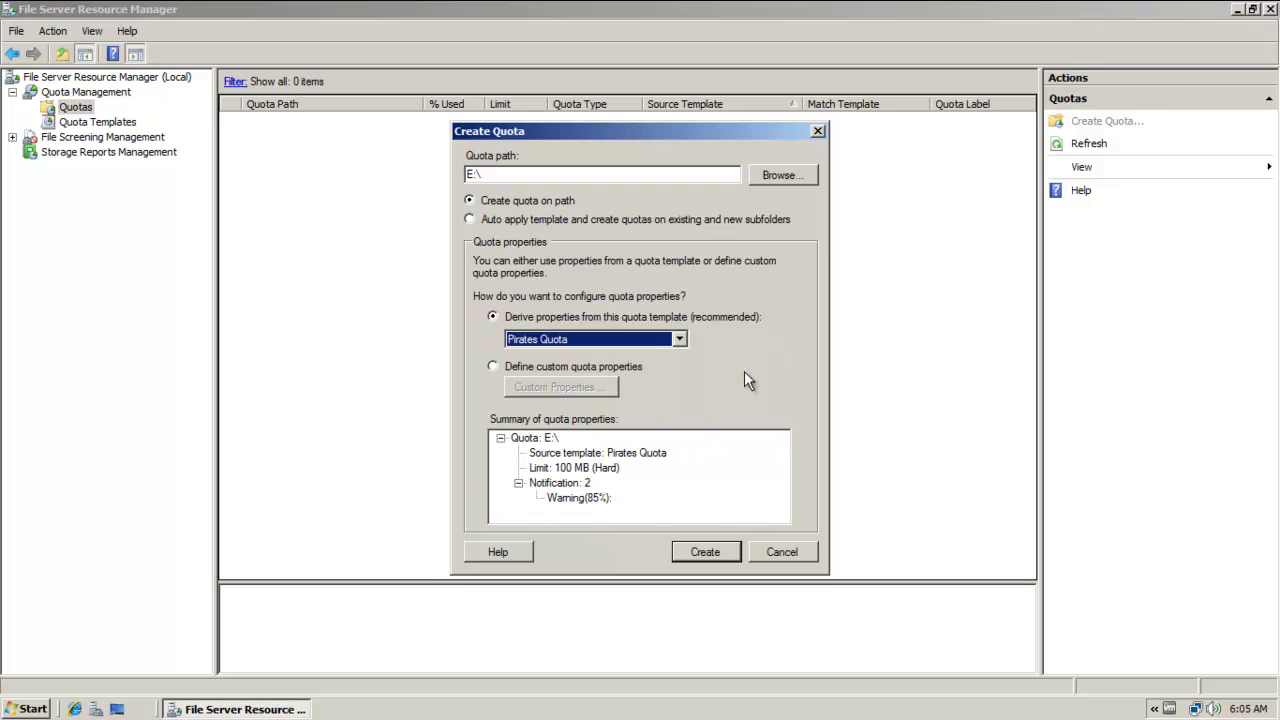
{"action": "left_click", "coordinate": [608, 370]}
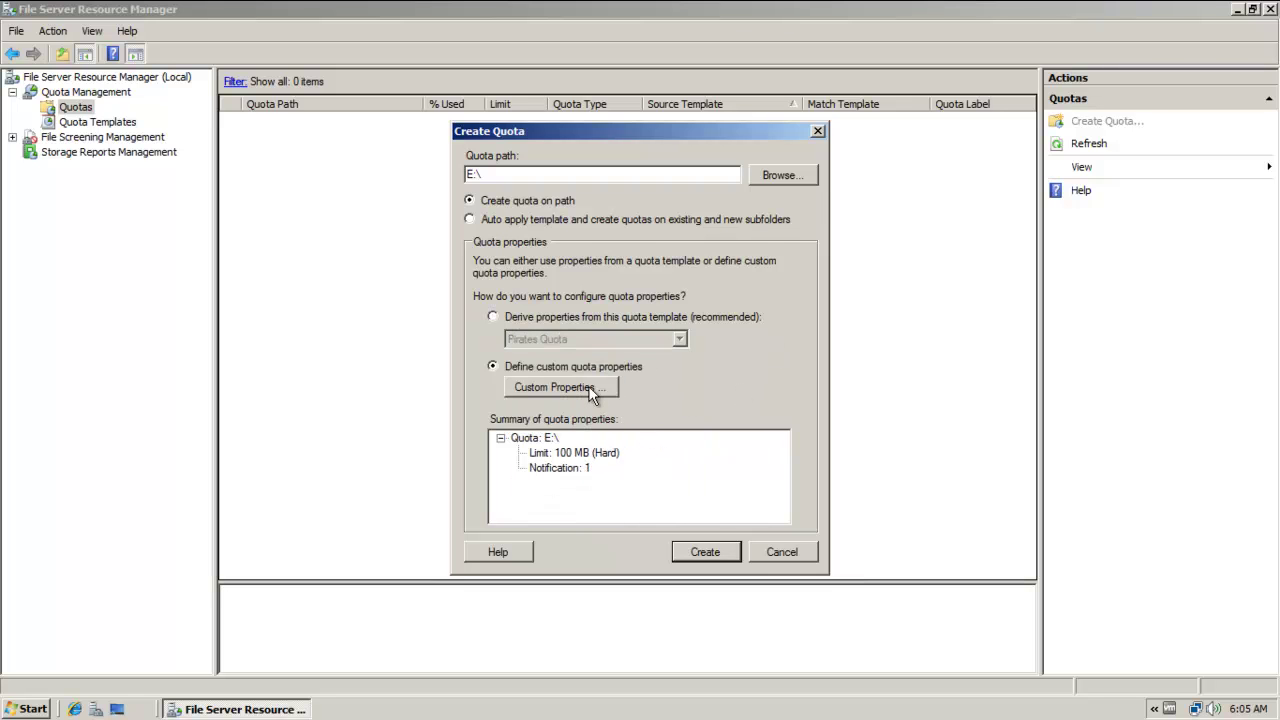
{"action": "left_click", "coordinate": [590, 391]}
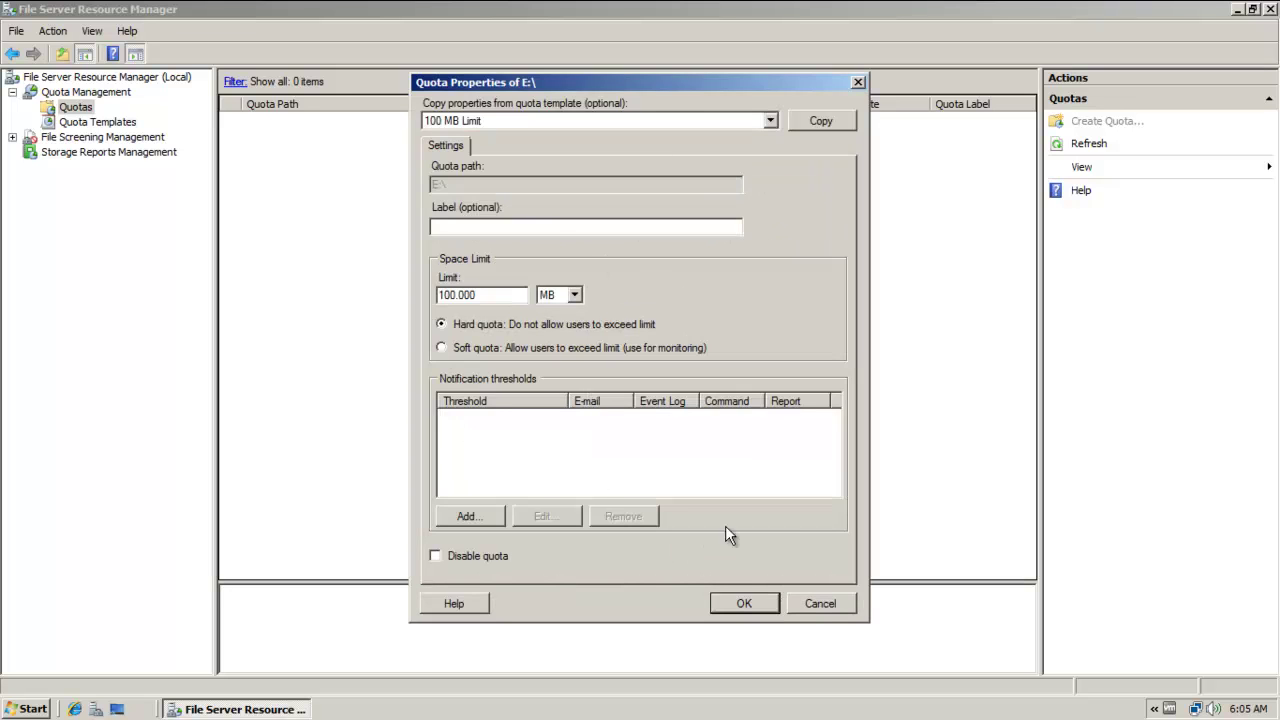
{"action": "left_click", "coordinate": [818, 602]}
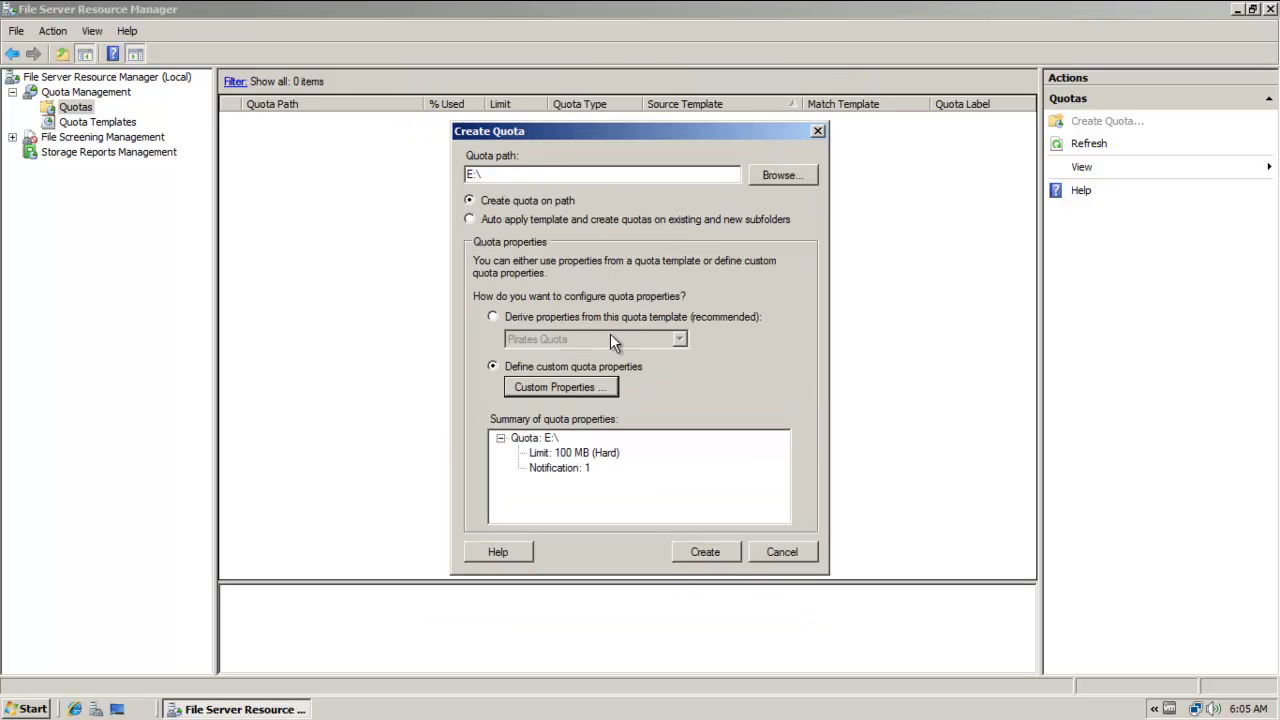
{"action": "left_click", "coordinate": [547, 317]}
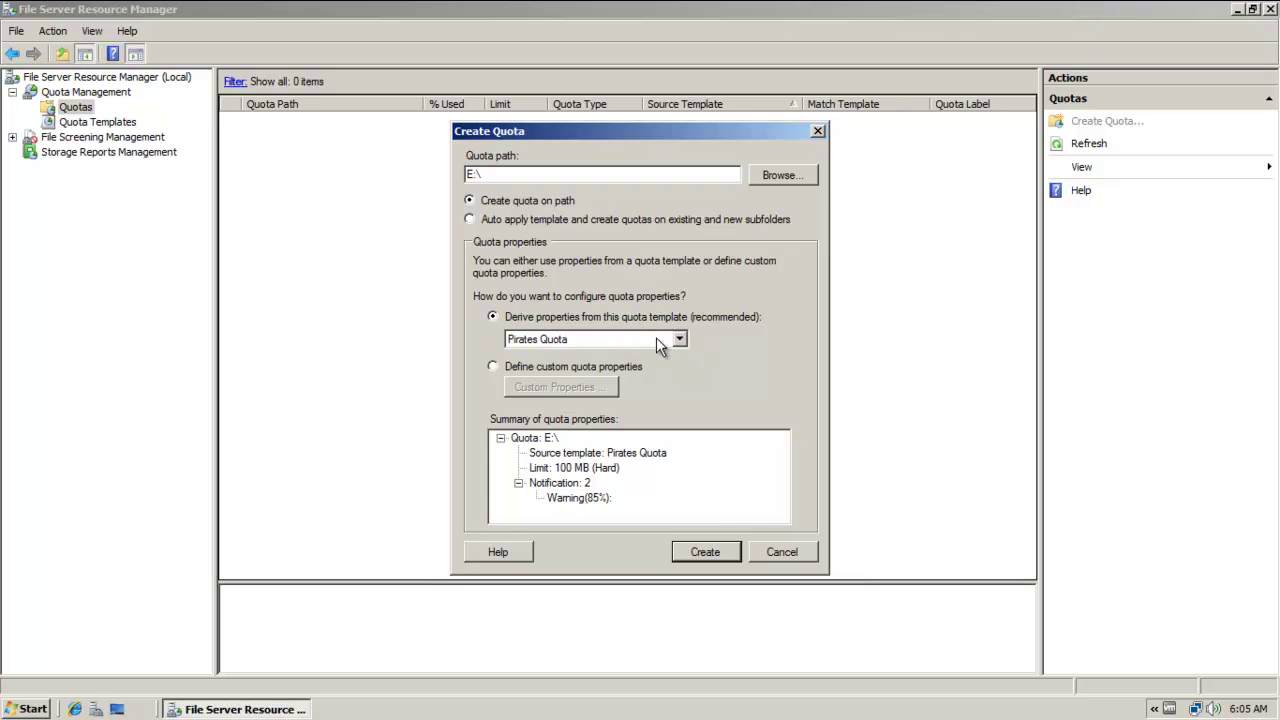
Create the Pirates Quota-based 100 MB quota on E:\ and select its new entry
{"action": "left_click", "coordinate": [725, 560]}
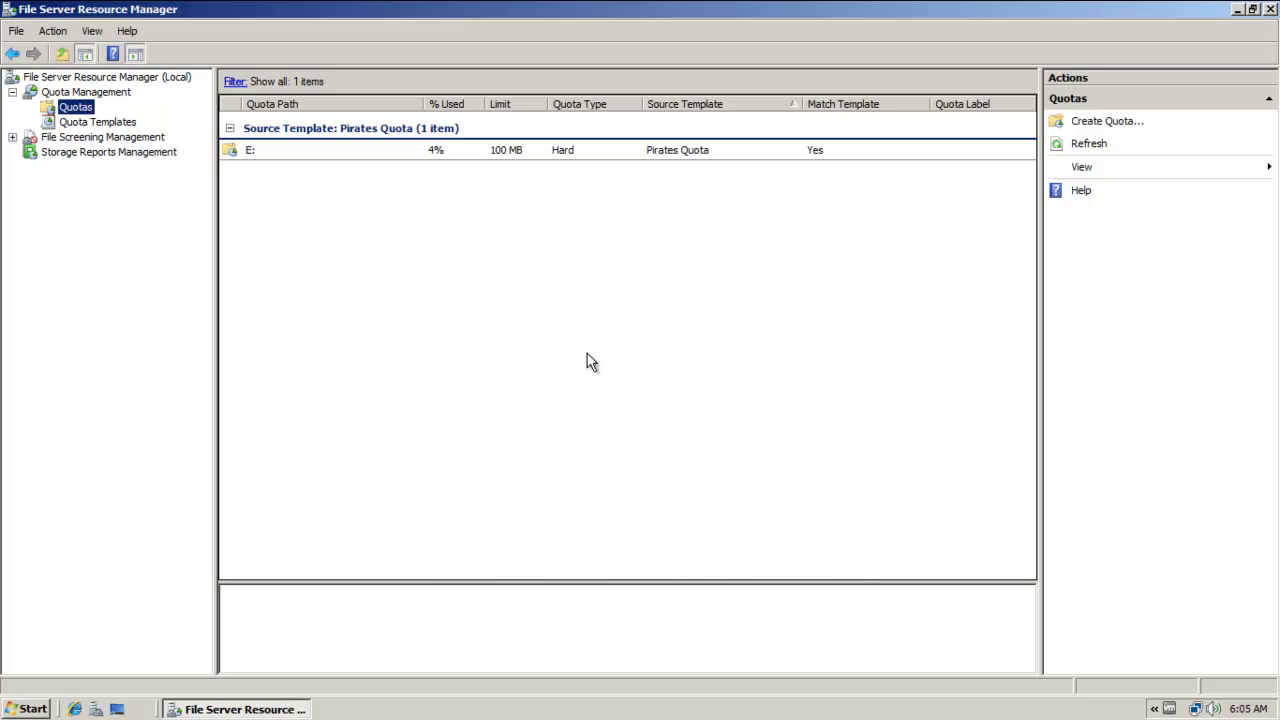
{"action": "left_click", "coordinate": [408, 158]}
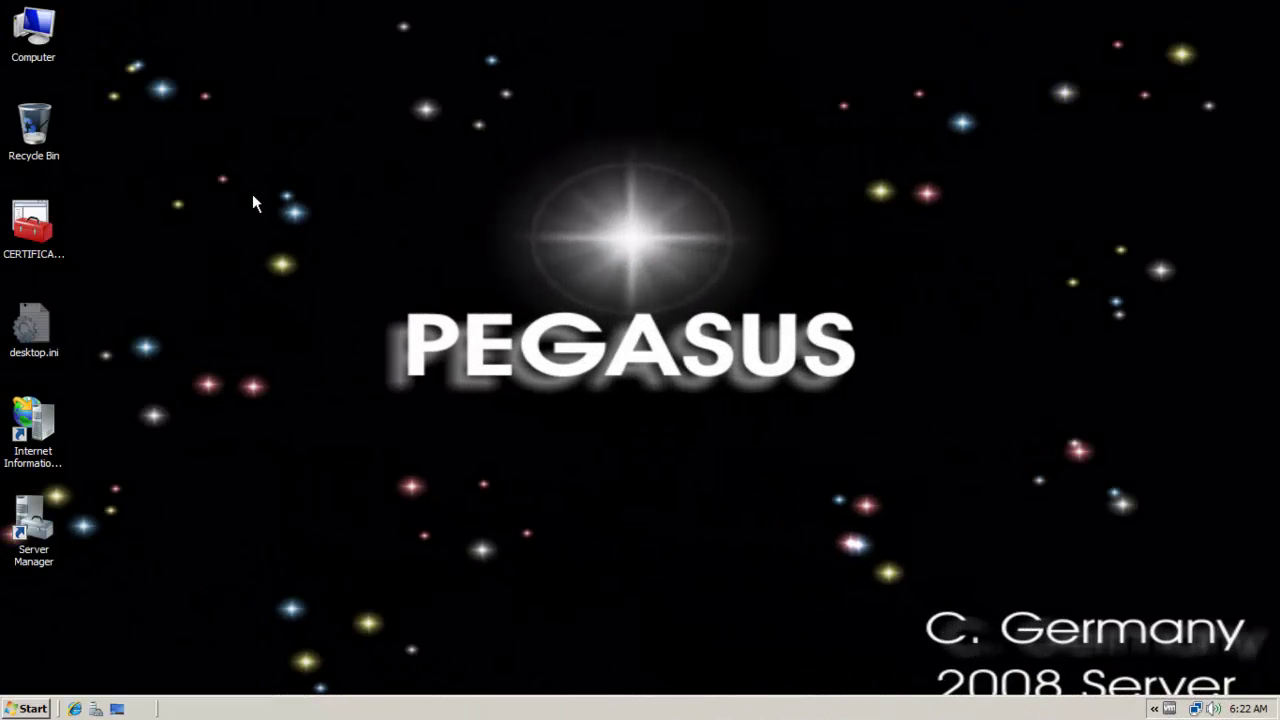
{"action": "left_click", "coordinate": [34, 711]}
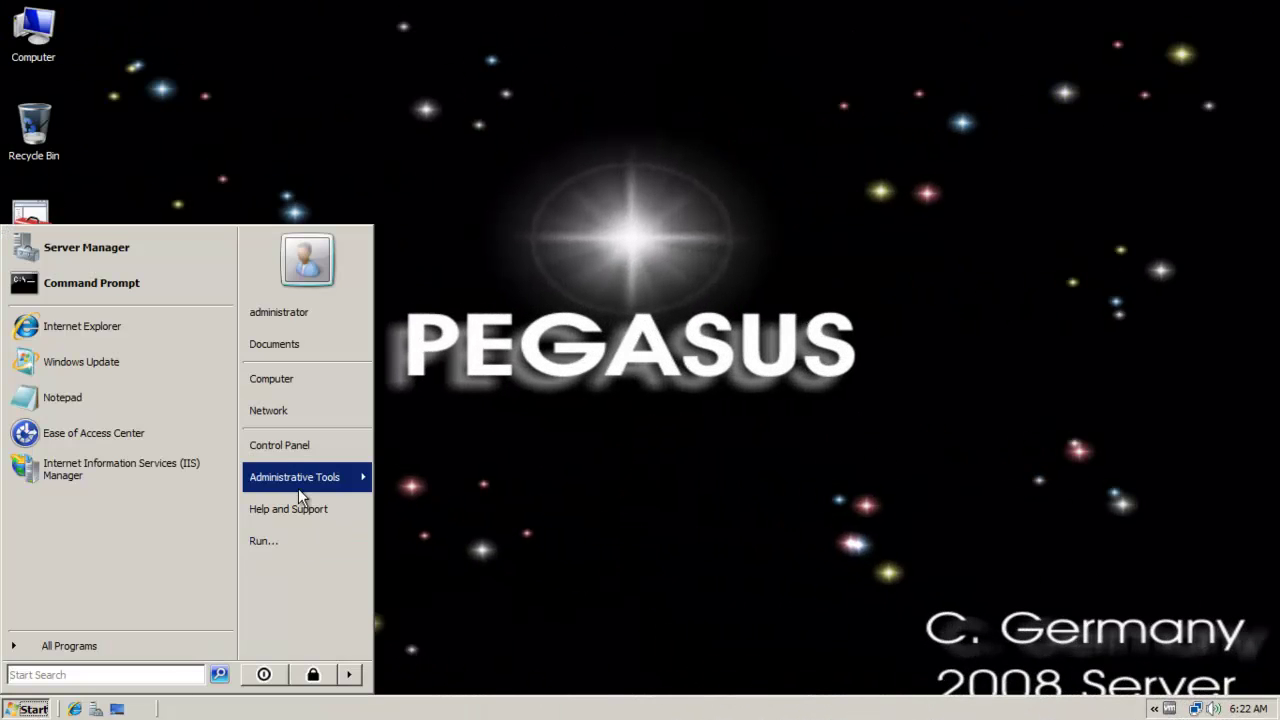
Launch File Server Resource Manager and start a new storage report task scoped to E:\
{"action": "mouse_move", "coordinate": [303, 486]}
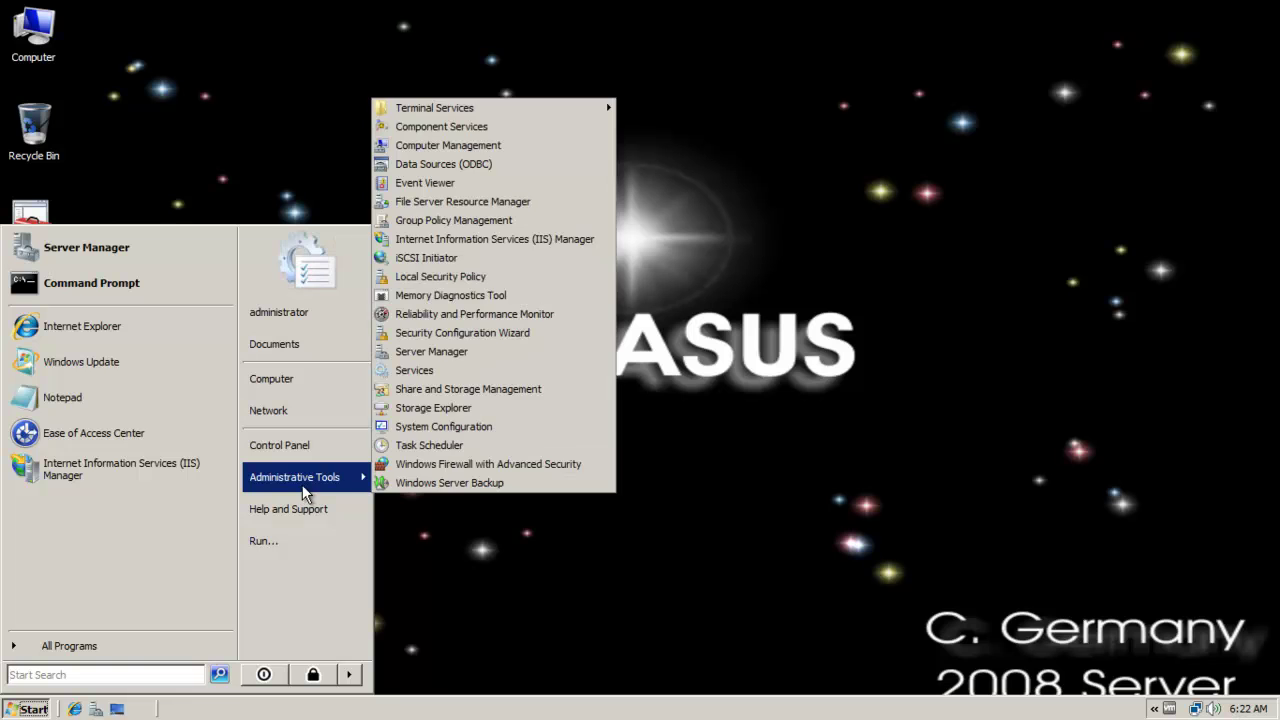
{"action": "left_click", "coordinate": [562, 194]}
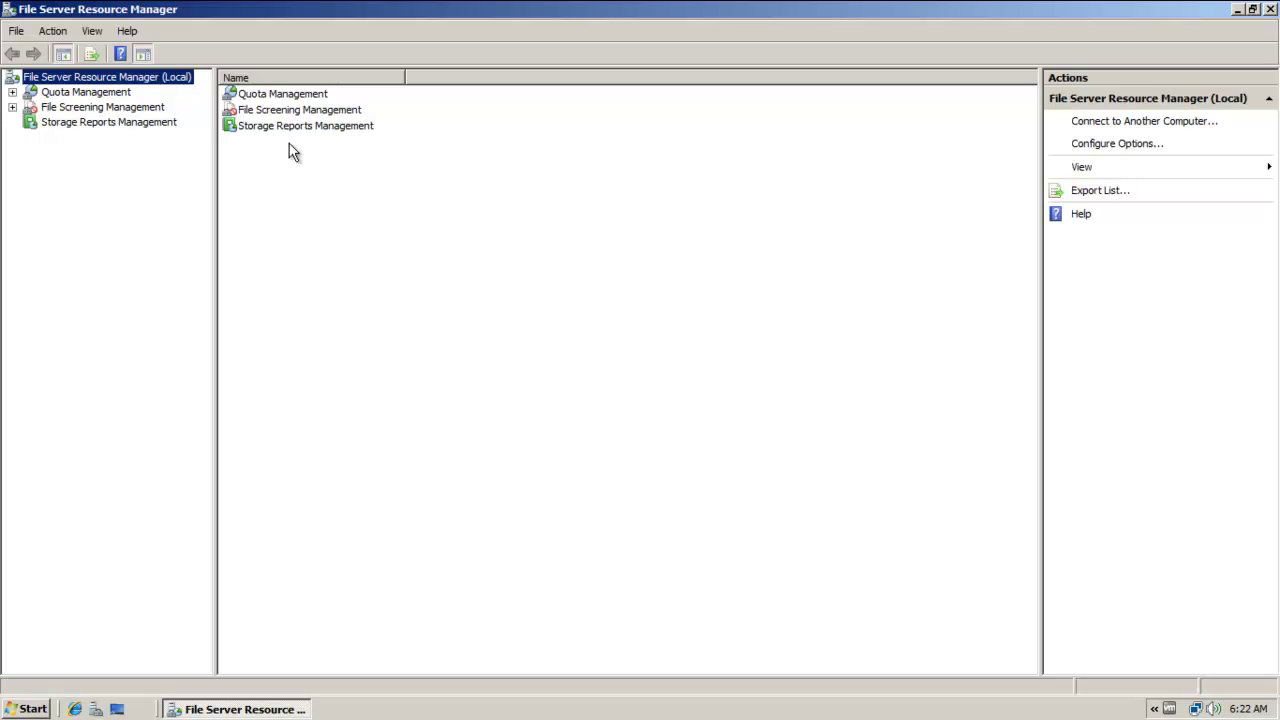
{"action": "left_click", "coordinate": [117, 122]}
{"action": "right_click", "coordinate": [117, 122]}
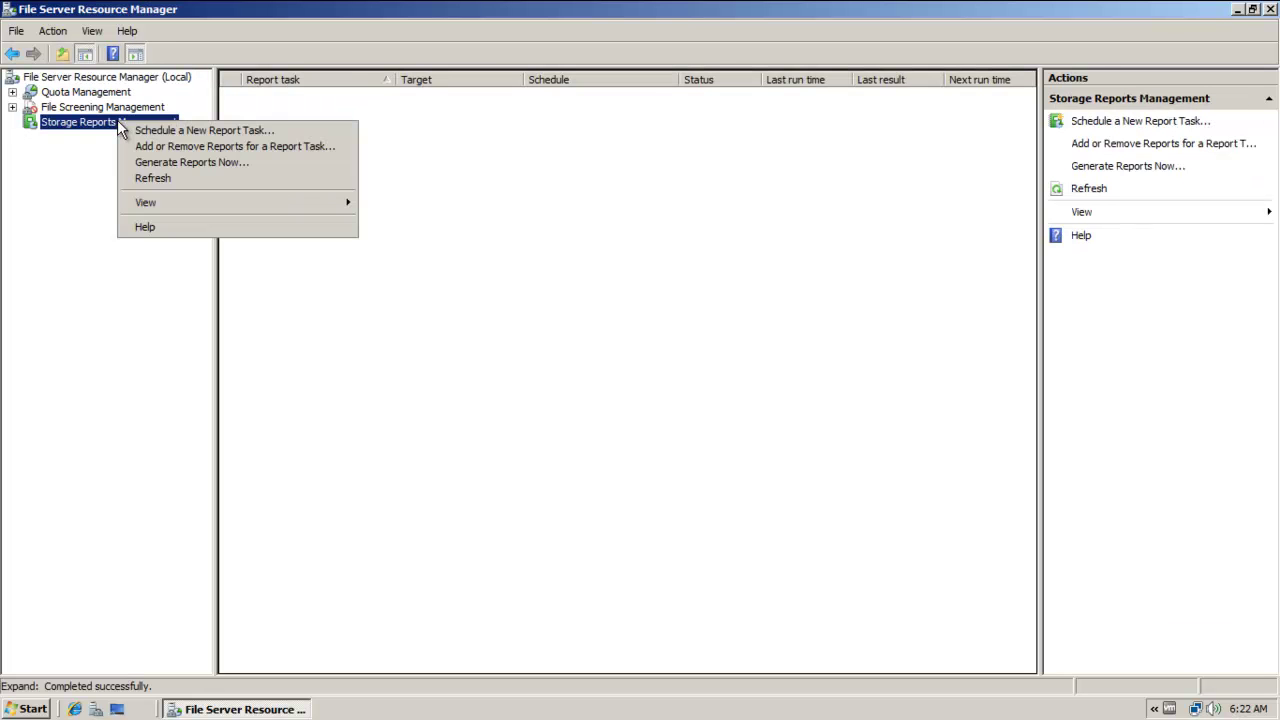
{"action": "left_click", "coordinate": [127, 131]}
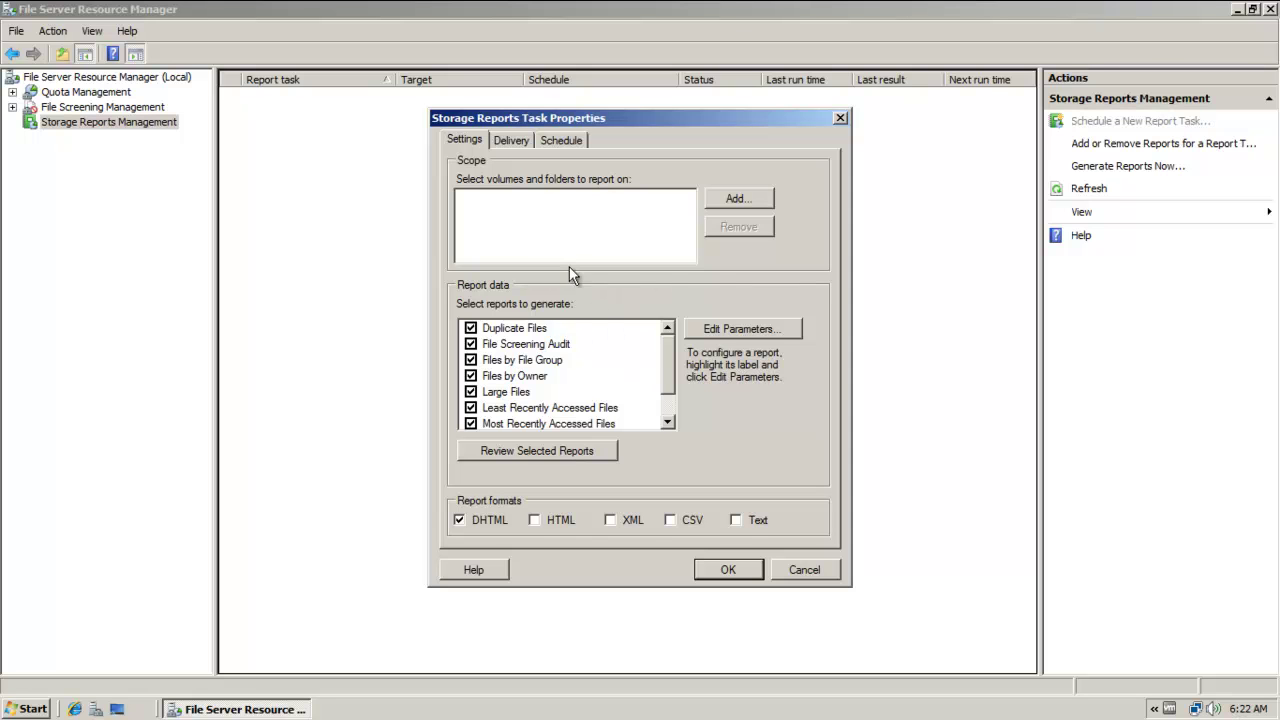
{"action": "left_click", "coordinate": [715, 202]}
{"action": "left_click", "coordinate": [565, 318]}
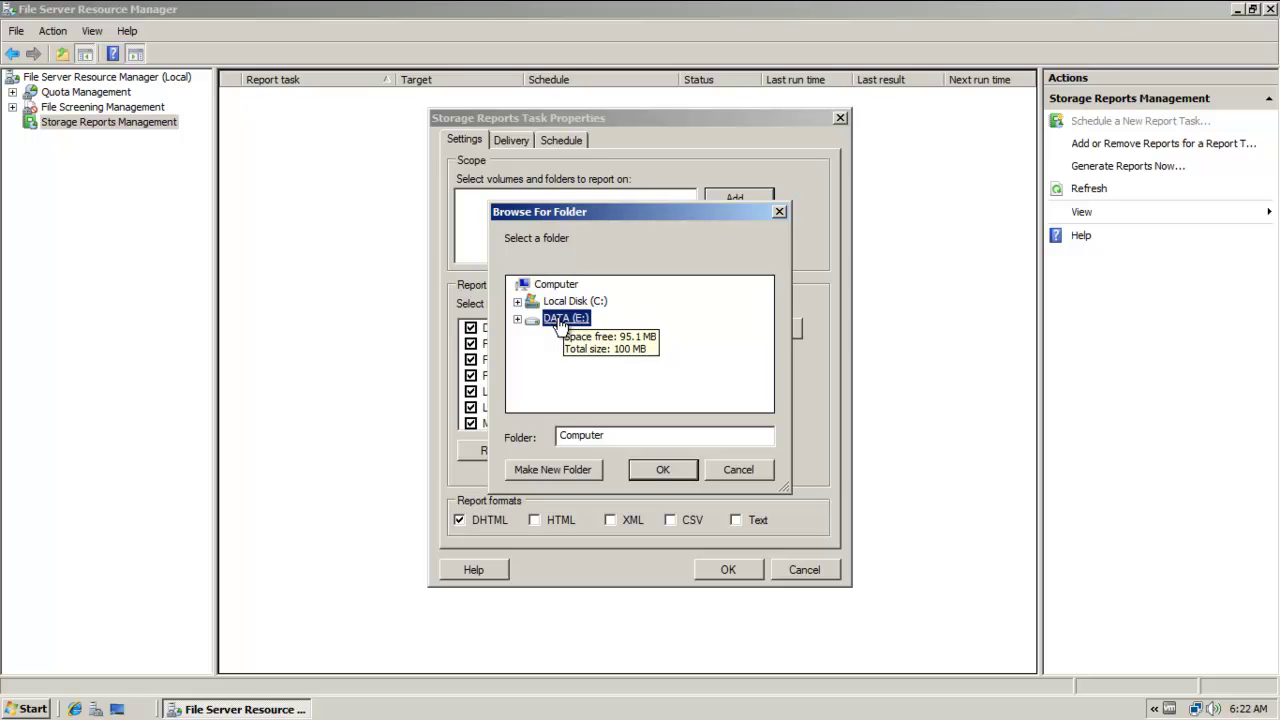
{"action": "left_click", "coordinate": [661, 469]}
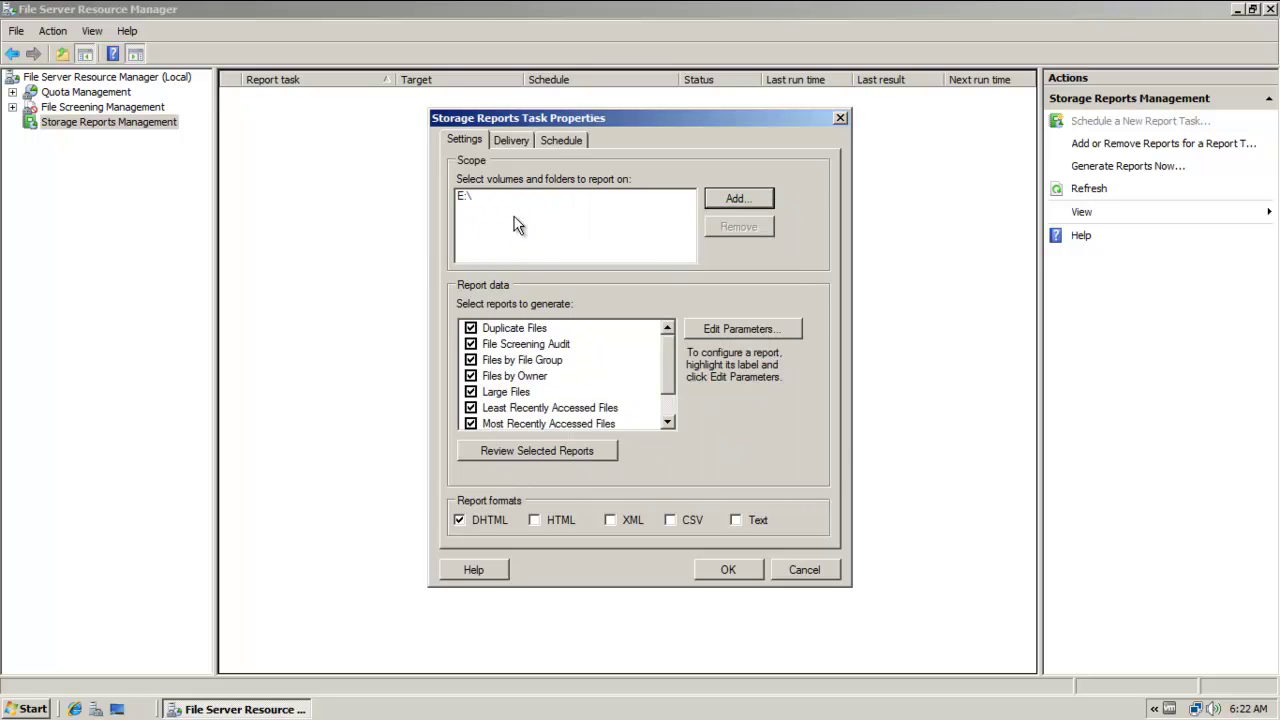
Exclude the Large Files and Most Recently Accessed Files reports, checking their parameters unchanged
{"action": "left_click", "coordinate": [530, 364]}
{"action": "left_click", "coordinate": [533, 379]}
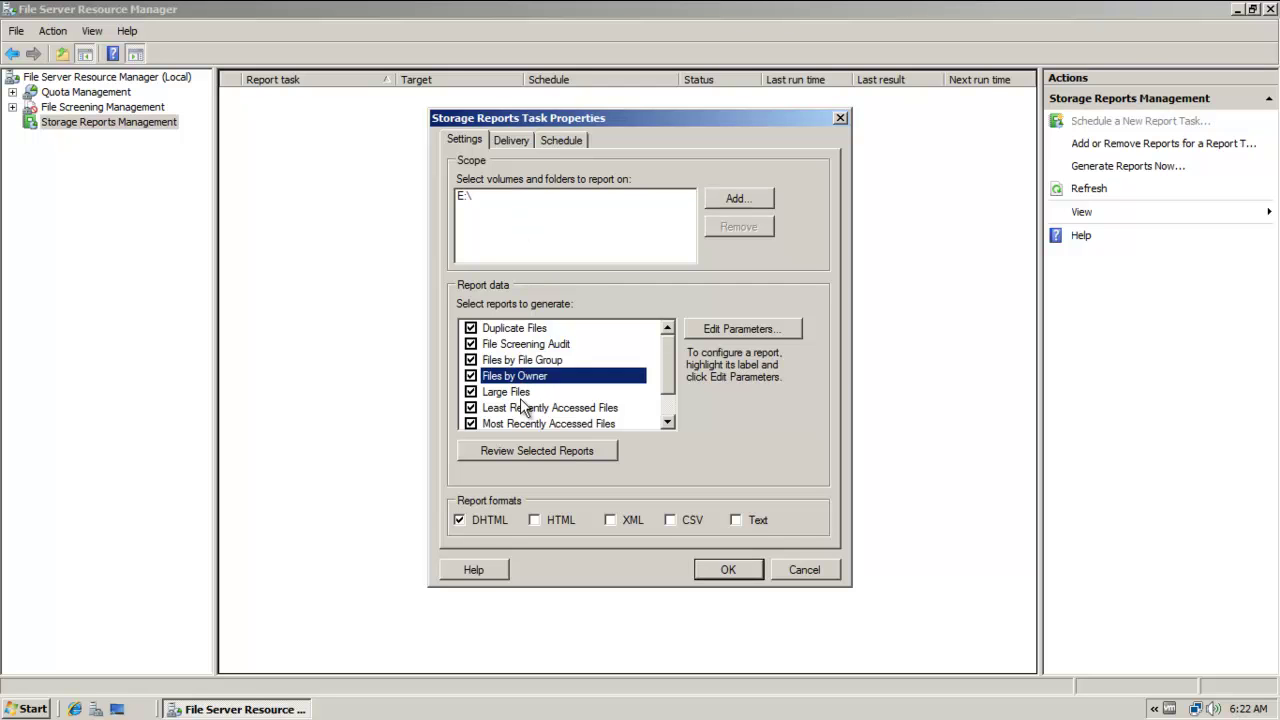
{"action": "left_click", "coordinate": [520, 408]}
{"action": "left_click", "coordinate": [520, 375]}
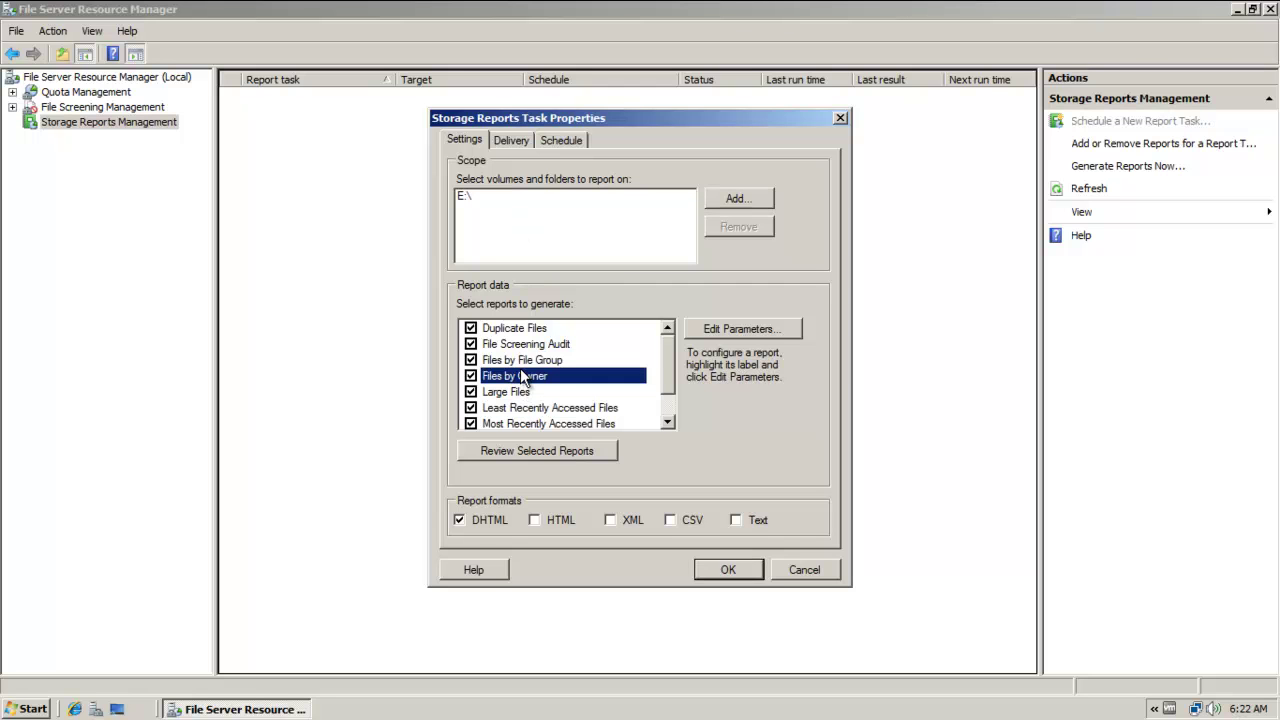
{"action": "left_click", "coordinate": [515, 423]}
{"action": "left_click", "coordinate": [515, 423]}
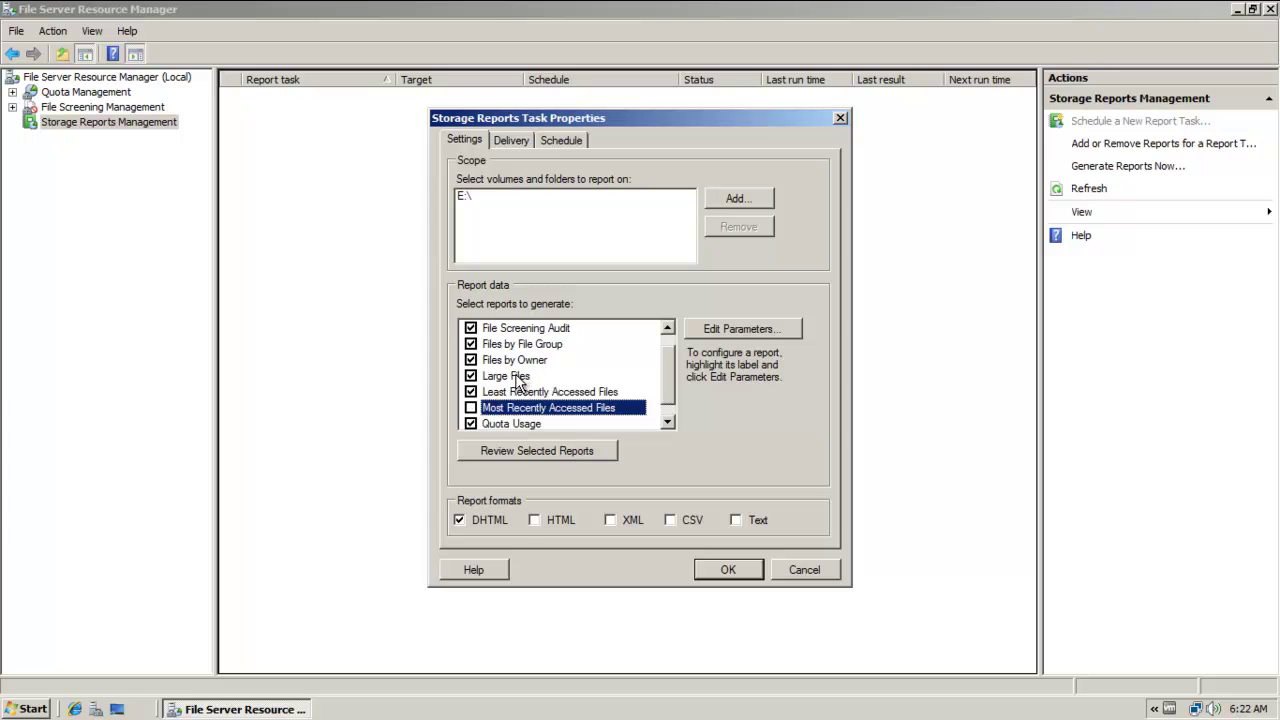
{"action": "left_click", "coordinate": [518, 376]}
{"action": "left_click", "coordinate": [740, 331]}
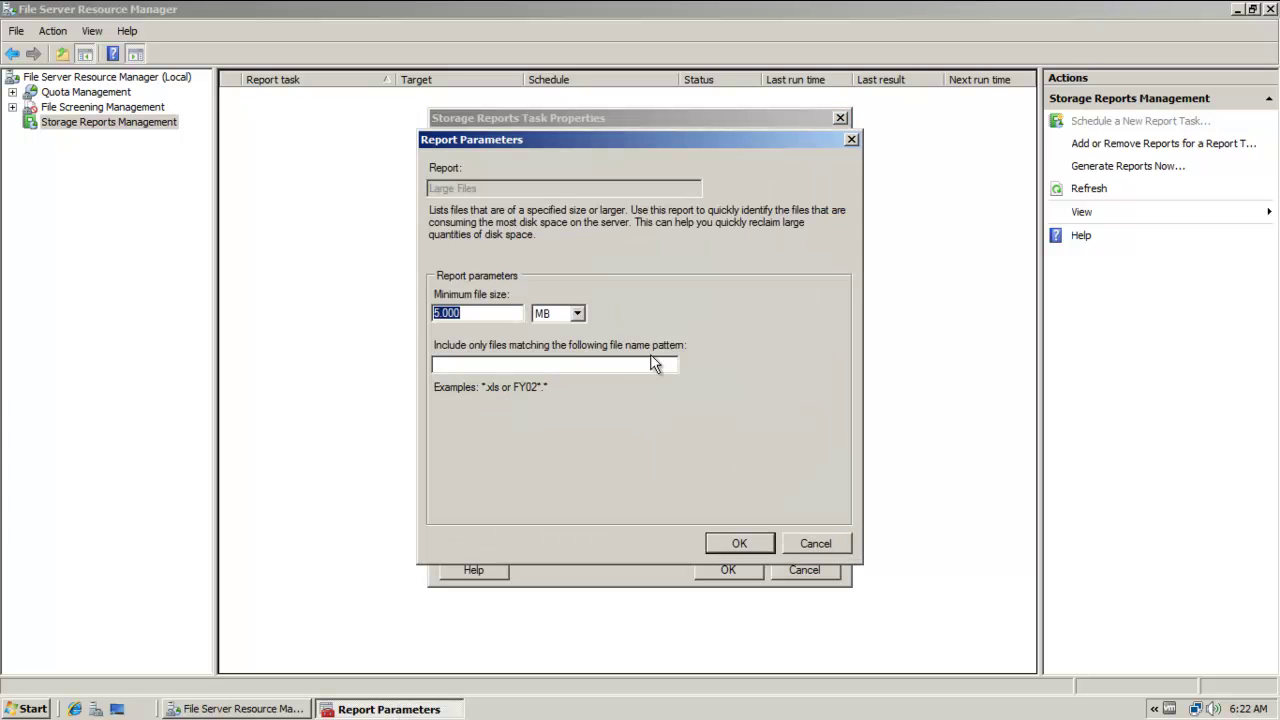
{"action": "left_click", "coordinate": [812, 541]}
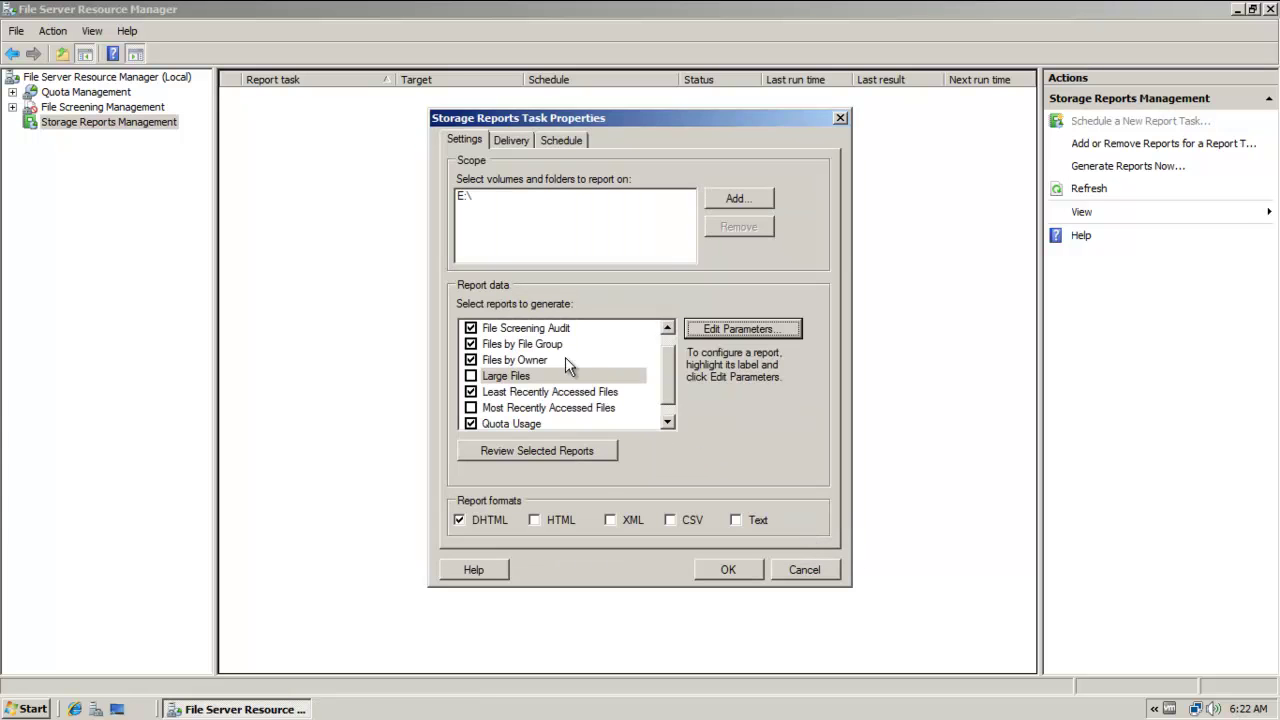
{"action": "left_click", "coordinate": [553, 408]}
{"action": "left_click", "coordinate": [764, 329]}
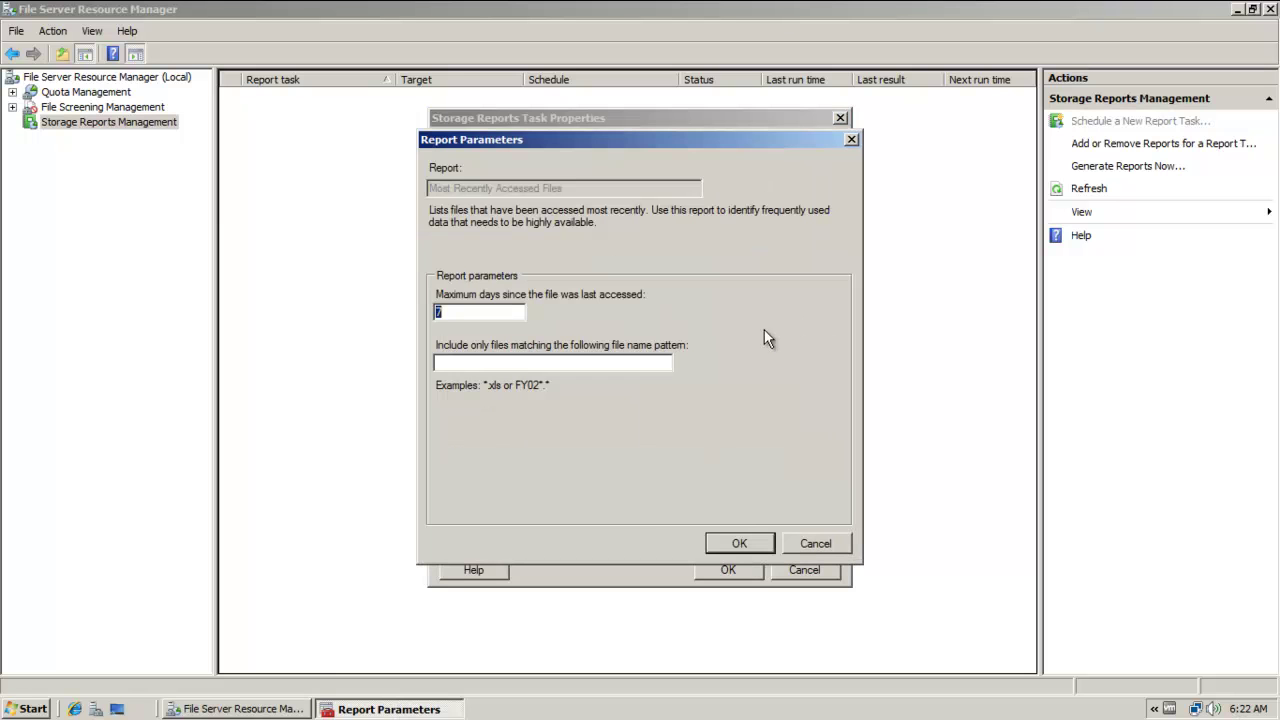
{"action": "left_click", "coordinate": [815, 543]}
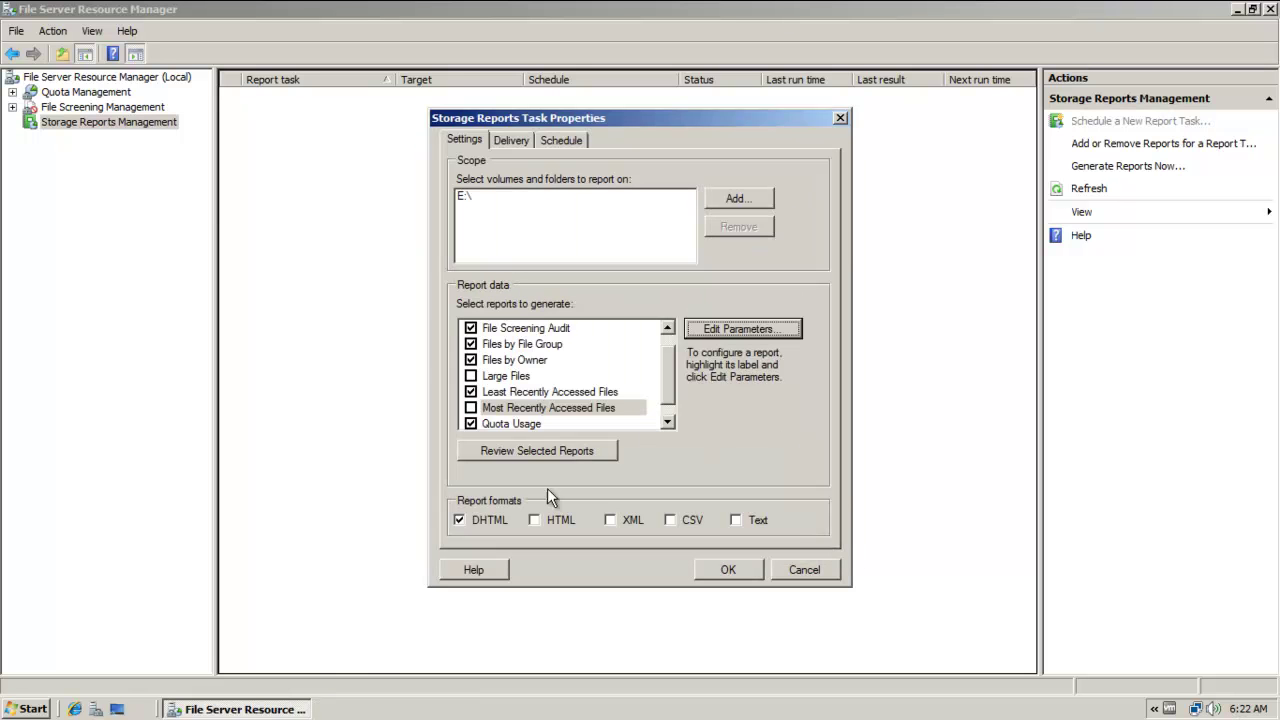
Try adding HTML, XML, CSV and Text formats, then clear them all, keeping DHTML
{"action": "left_click", "coordinate": [546, 518]}
{"action": "left_click", "coordinate": [632, 521]}
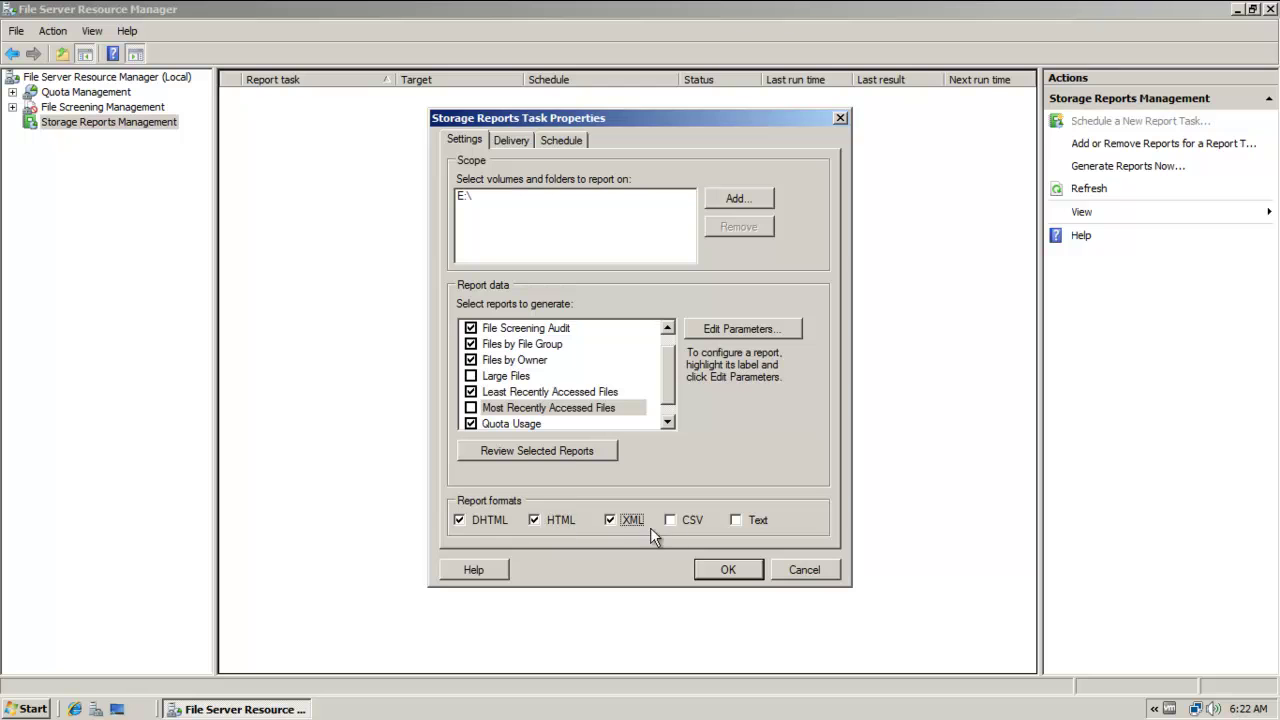
{"action": "left_click", "coordinate": [682, 524]}
{"action": "left_click", "coordinate": [682, 524]}
{"action": "left_click", "coordinate": [744, 518]}
{"action": "left_click", "coordinate": [744, 518]}
{"action": "left_click", "coordinate": [684, 521]}
{"action": "left_click", "coordinate": [632, 522]}
{"action": "left_click", "coordinate": [533, 518]}
Leave e-mailing reports to administrators switched off in the delivery settings
{"action": "left_click", "coordinate": [511, 140]}
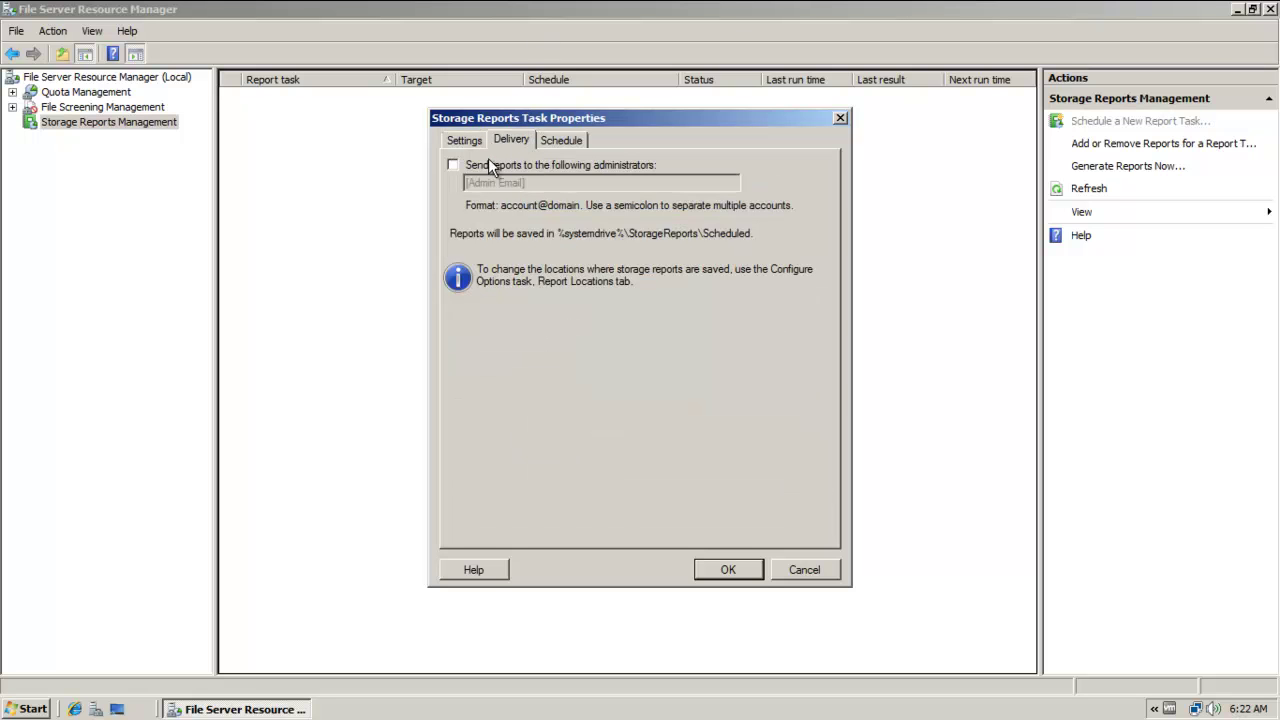
{"action": "left_click", "coordinate": [454, 165]}
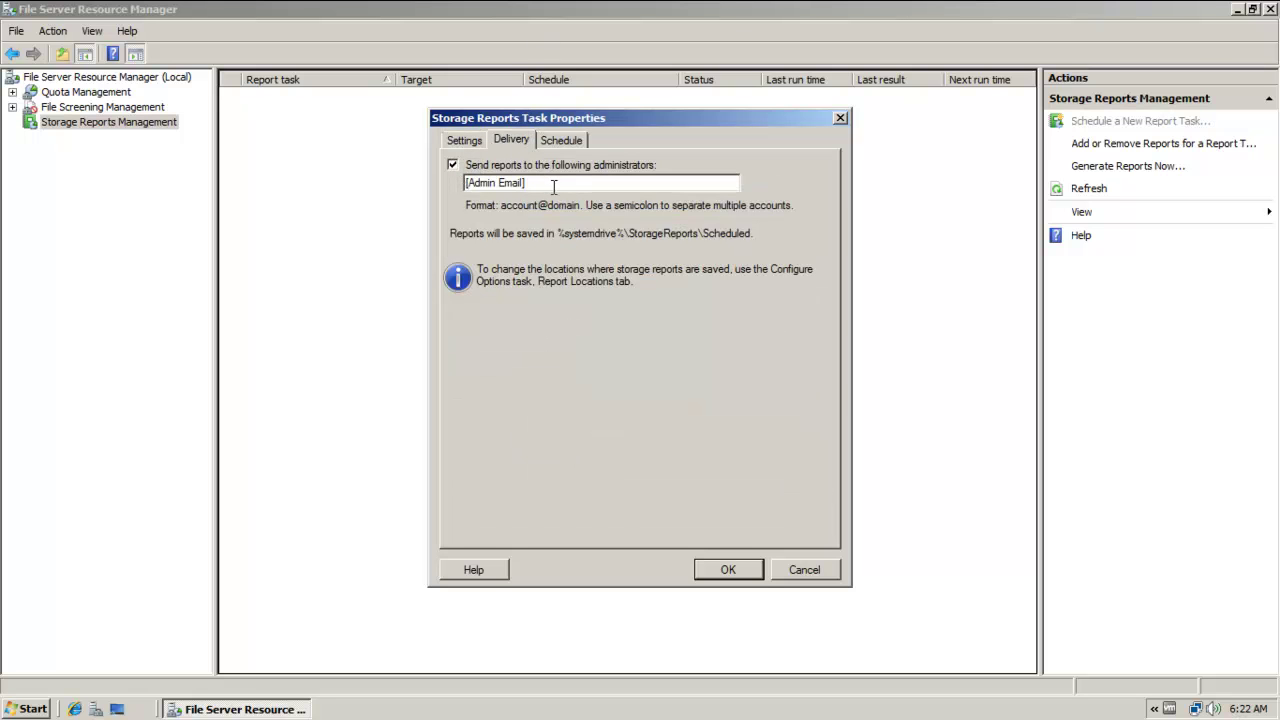
{"action": "left_click", "coordinate": [453, 165]}
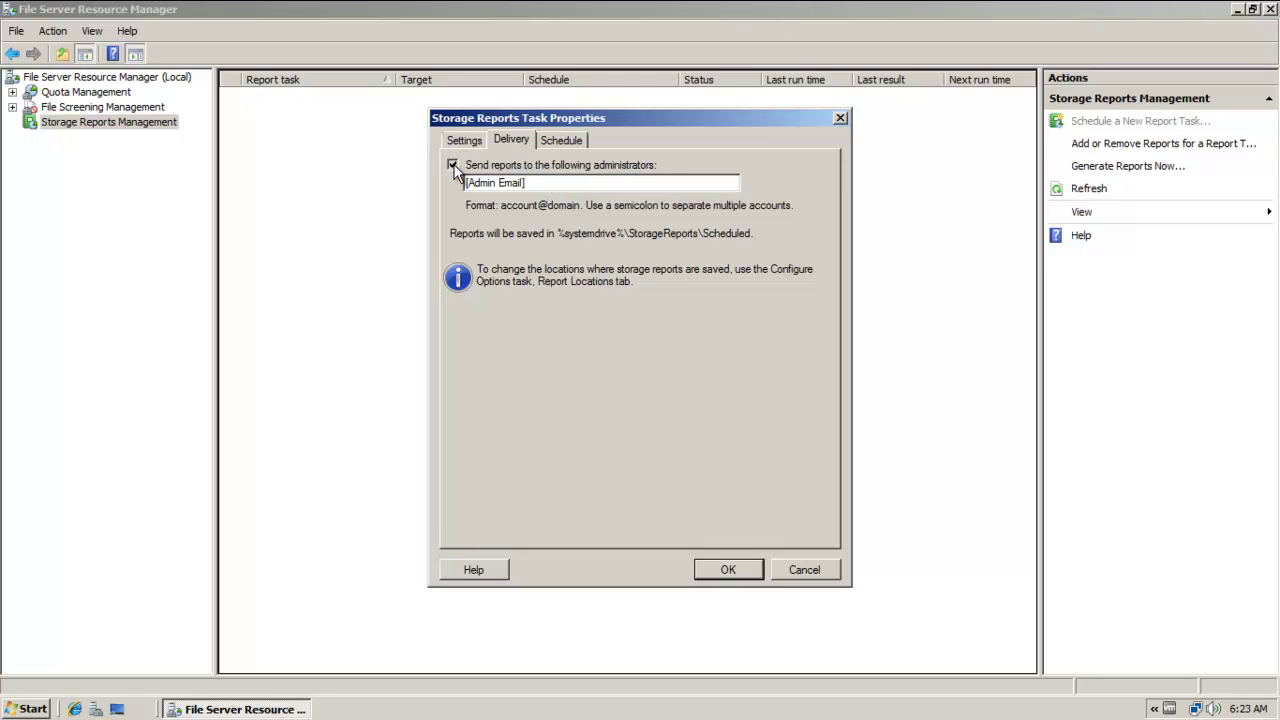
{"action": "left_click", "coordinate": [556, 141]}
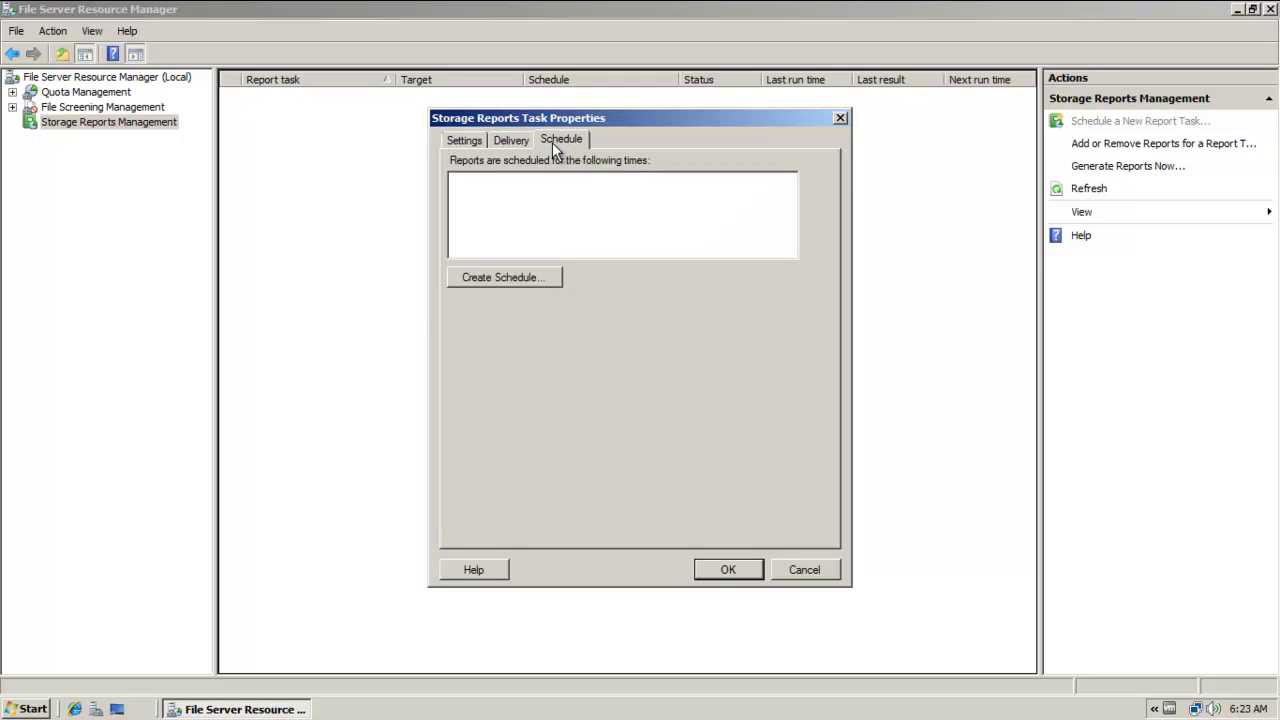
Add a daily 9:00 AM schedule and save the storage report task for E:\
{"action": "left_click", "coordinate": [524, 276]}
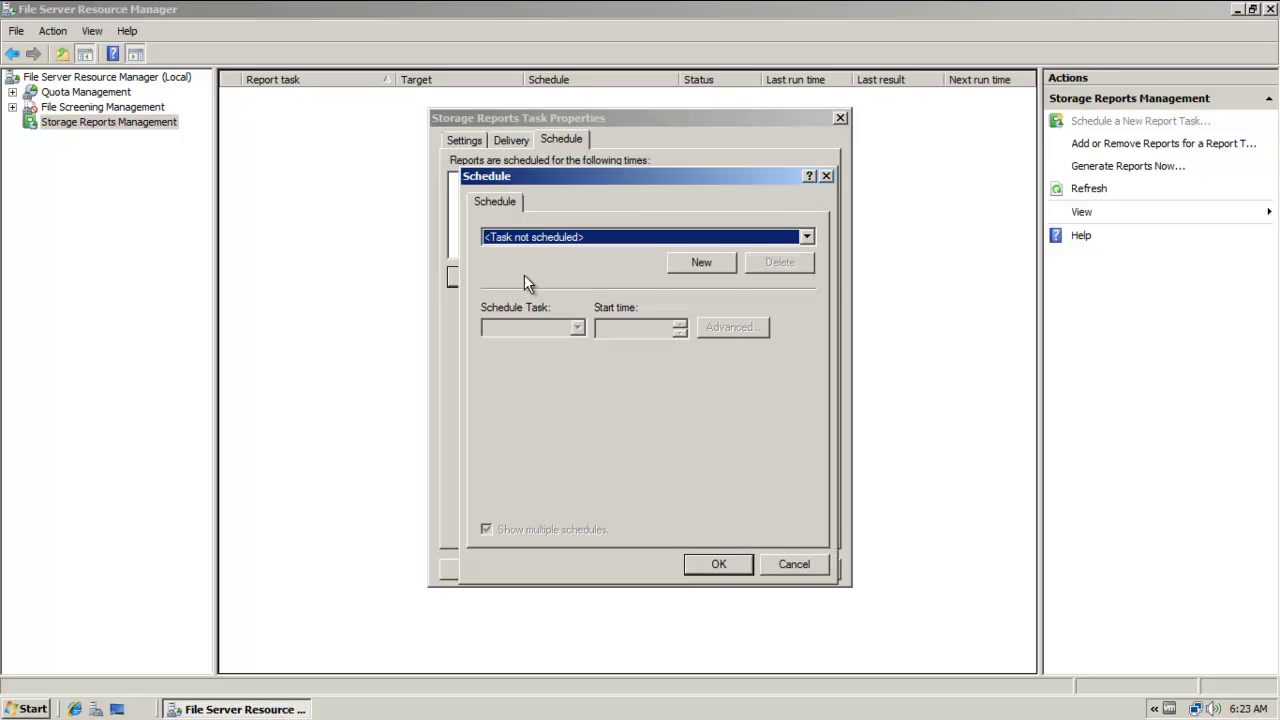
{"action": "left_click", "coordinate": [712, 261]}
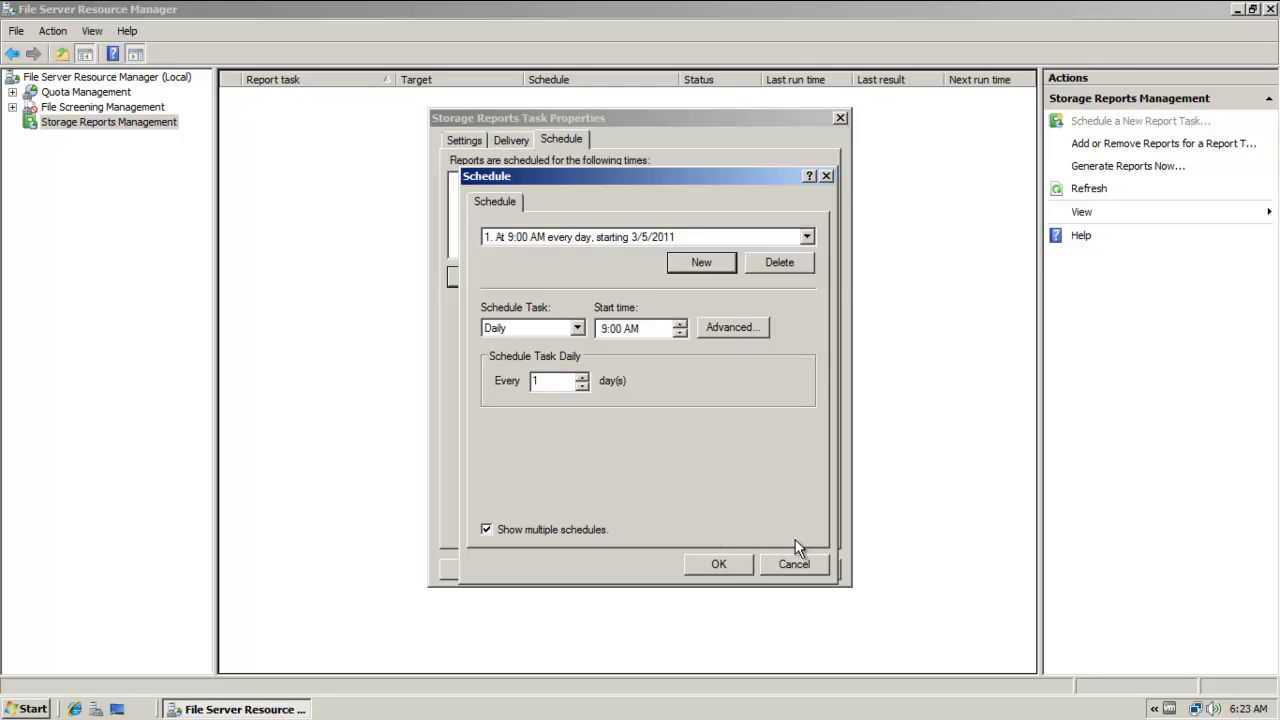
{"action": "left_click", "coordinate": [737, 565]}
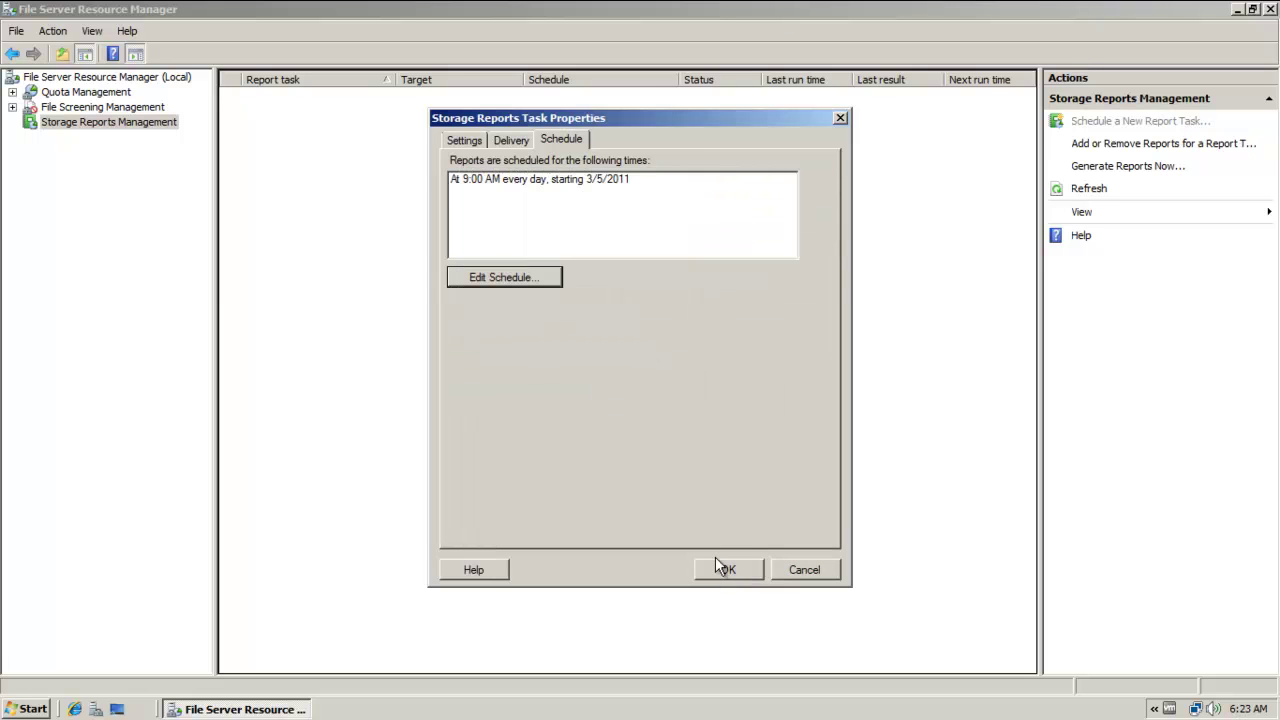
{"action": "left_click", "coordinate": [716, 560]}
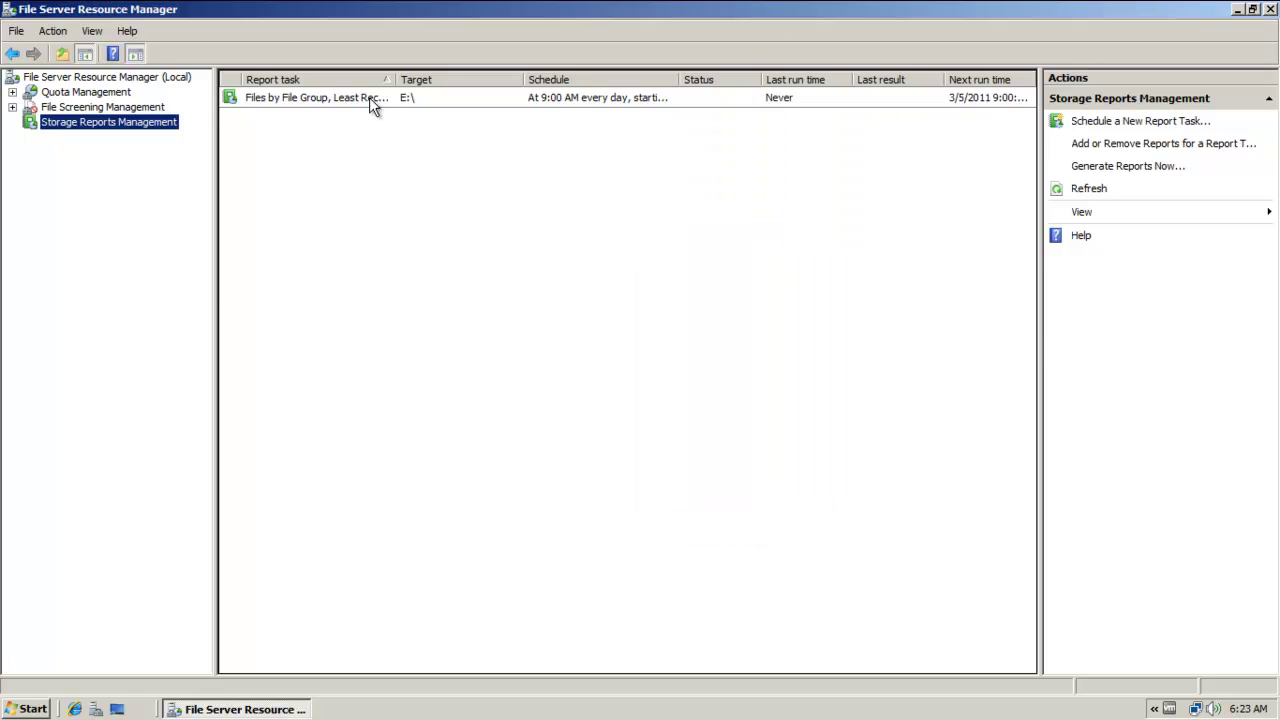
Delete the new report task and confirm the deletion
{"action": "left_click", "coordinate": [376, 100]}
{"action": "right_click", "coordinate": [379, 104]}
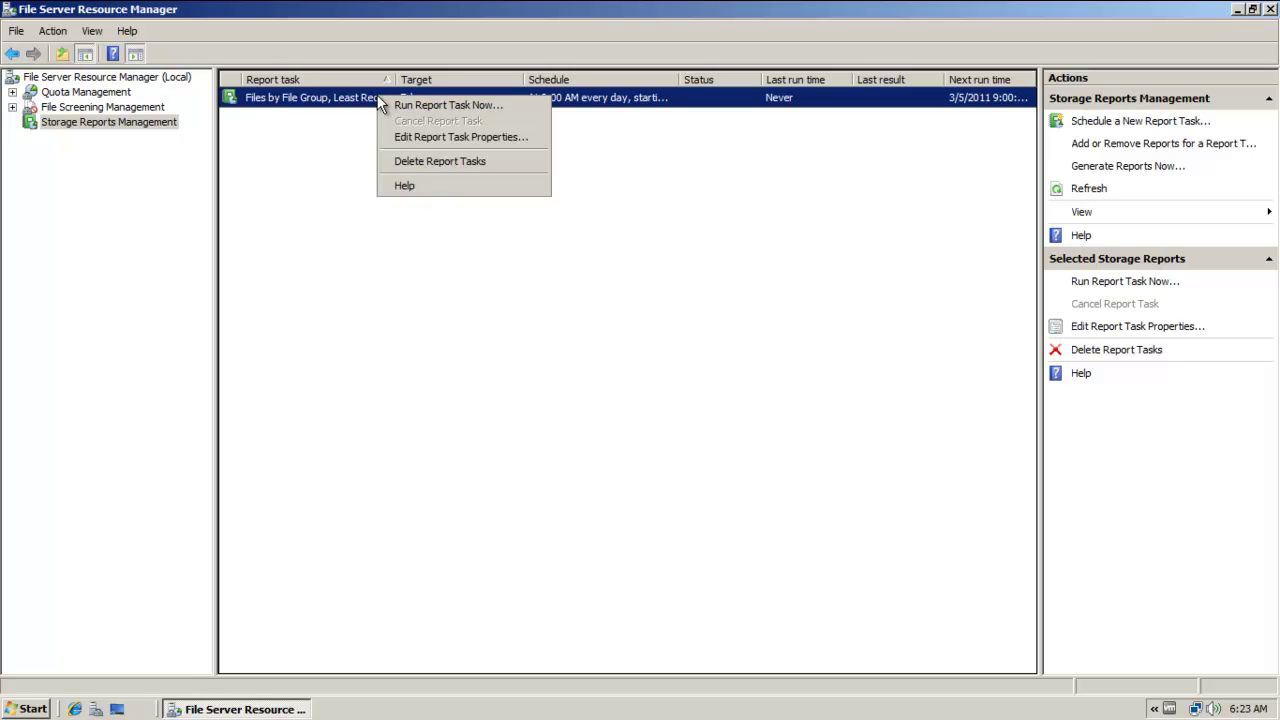
{"action": "left_click", "coordinate": [489, 292]}
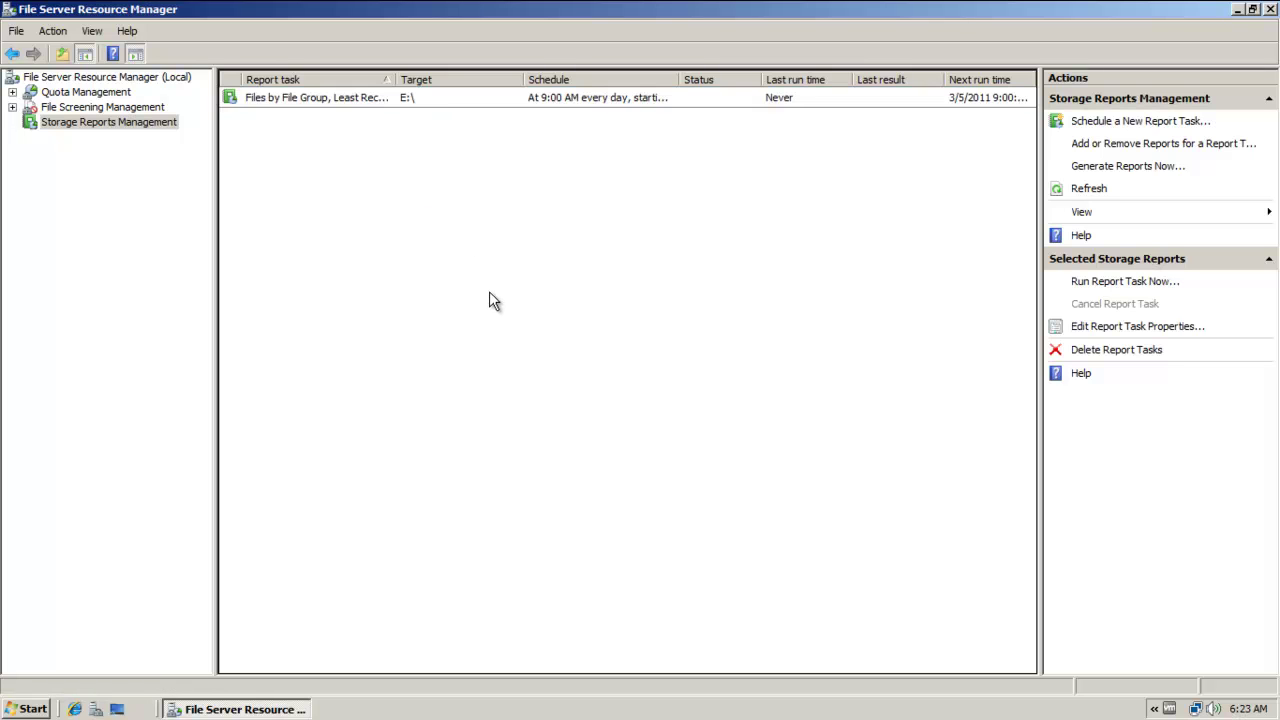
{"action": "right_click", "coordinate": [433, 95]}
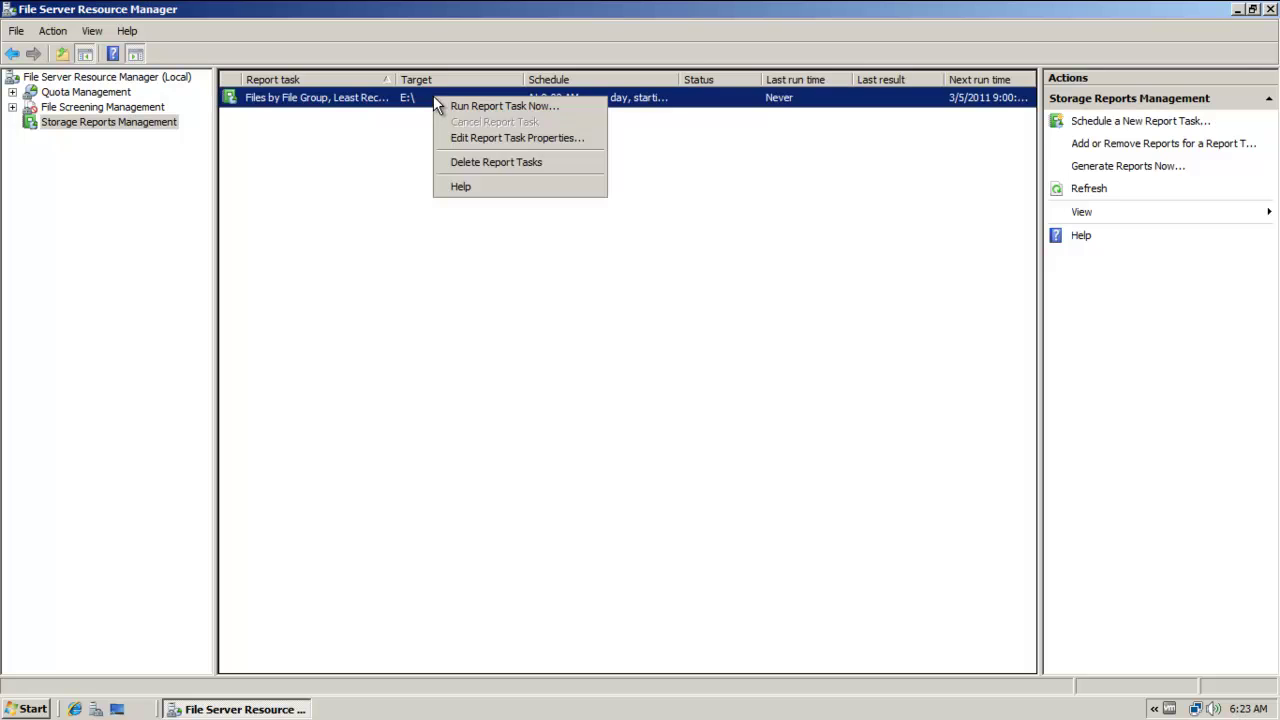
{"action": "left_click", "coordinate": [513, 165]}
{"action": "left_click", "coordinate": [672, 402]}
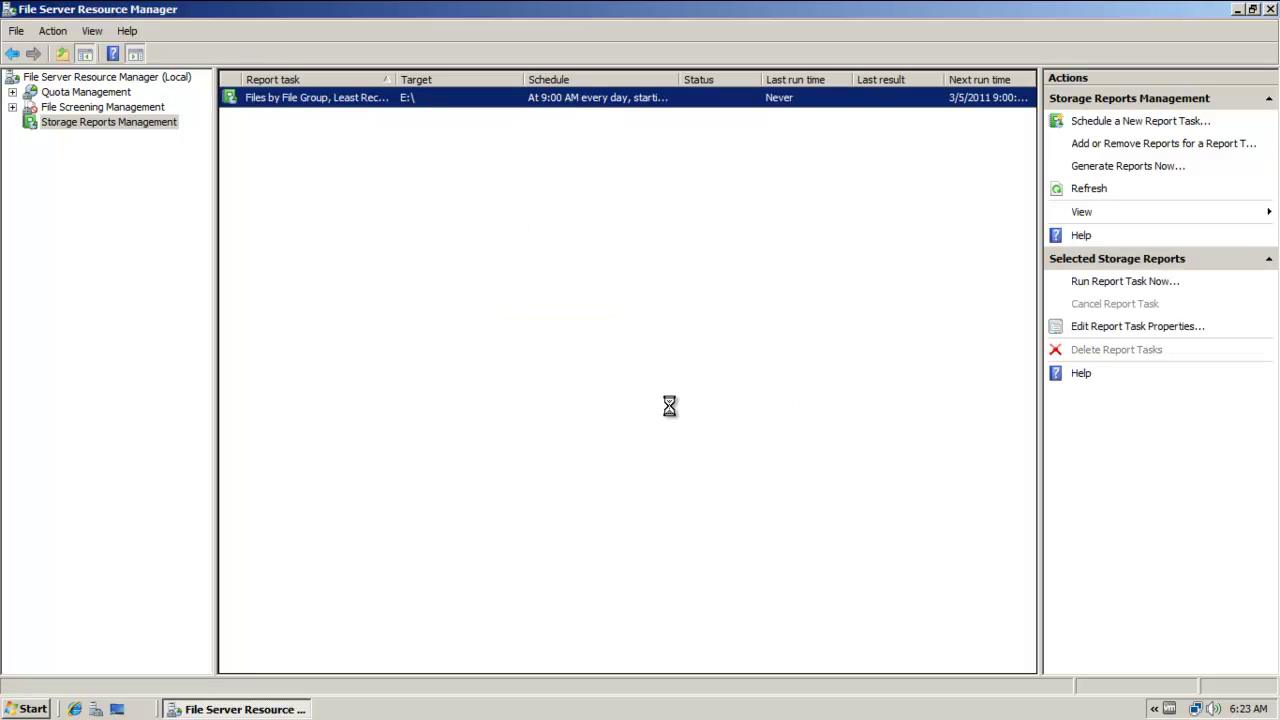
Start on-demand reports with File Screening Audit, Files by Owner, Least/Most Recently Accessed and Quota Usage
{"action": "right_click", "coordinate": [123, 121]}
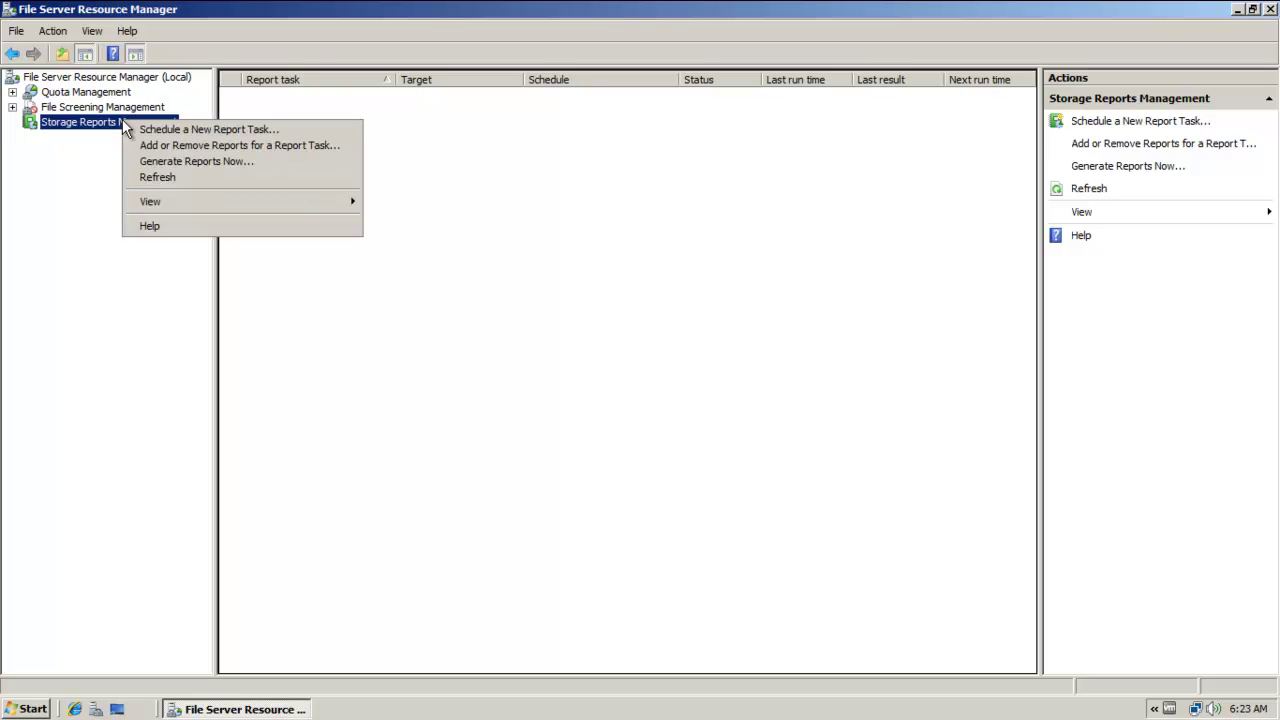
{"action": "left_click", "coordinate": [157, 163]}
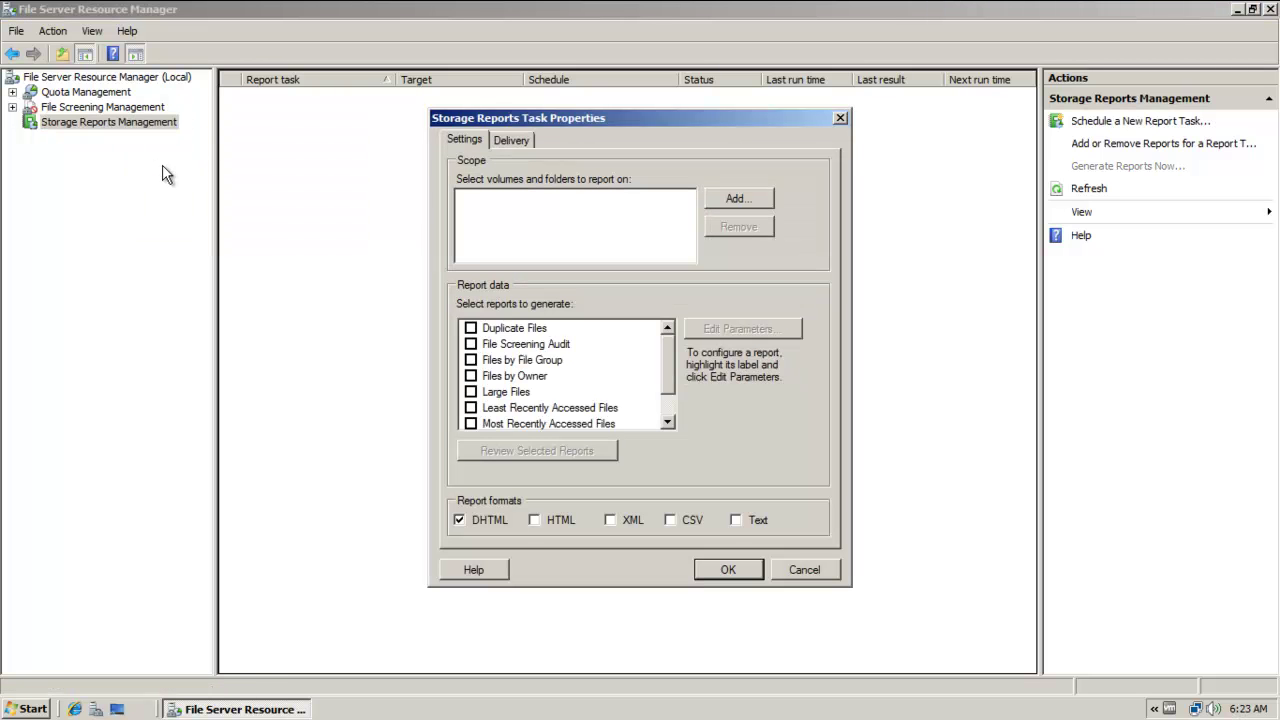
{"action": "left_click", "coordinate": [471, 344]}
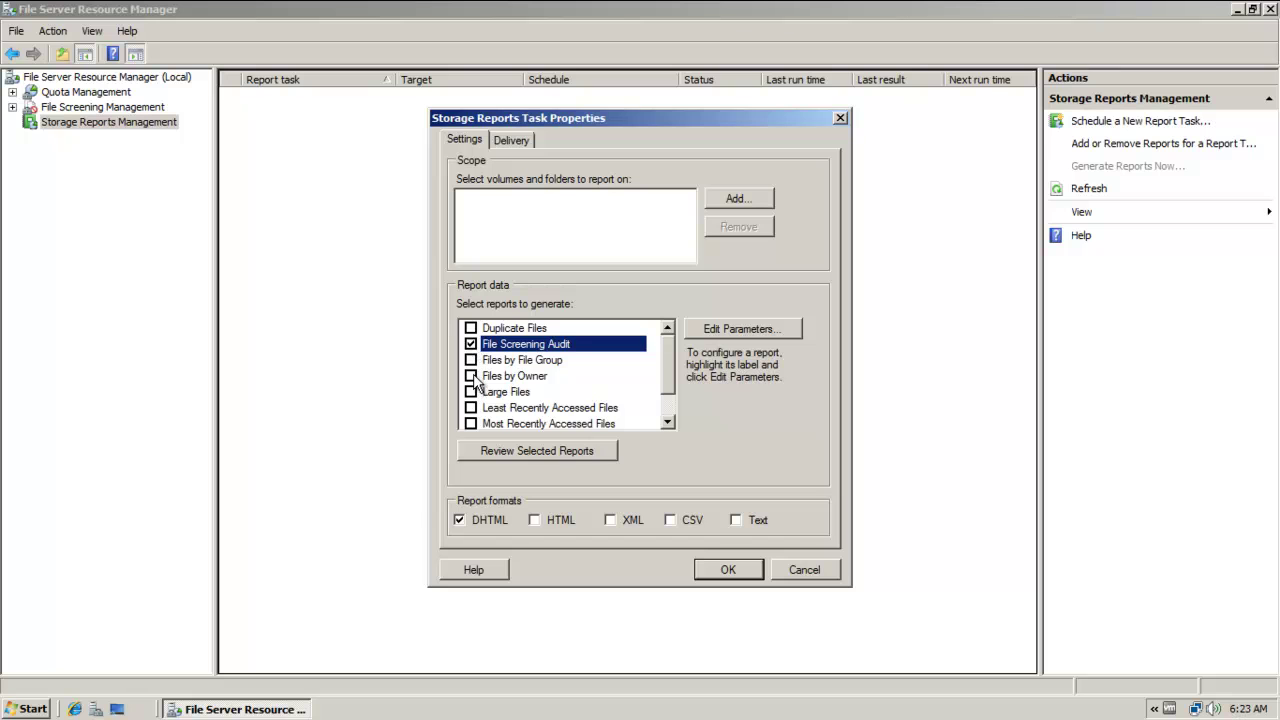
{"action": "left_click", "coordinate": [472, 377]}
{"action": "left_click", "coordinate": [471, 408]}
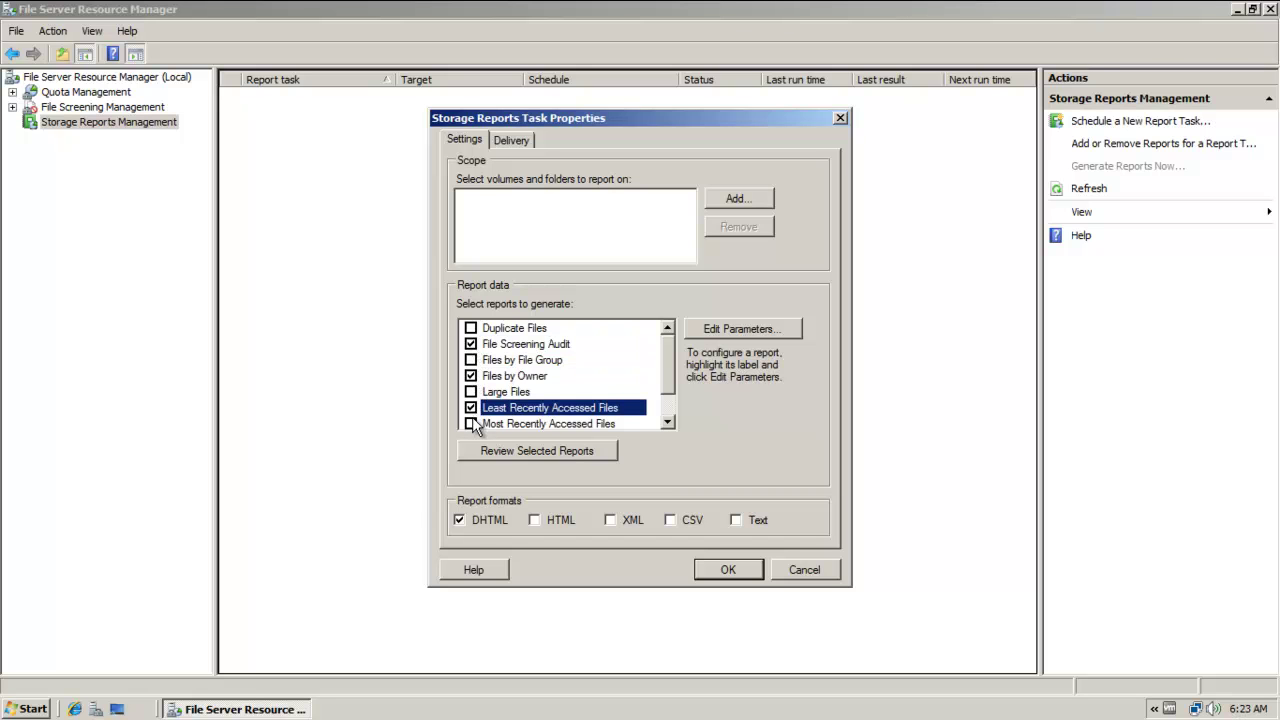
{"action": "left_click", "coordinate": [471, 424]}
{"action": "left_click_drag", "start_coordinate": [670, 355], "coordinate": [674, 413]}
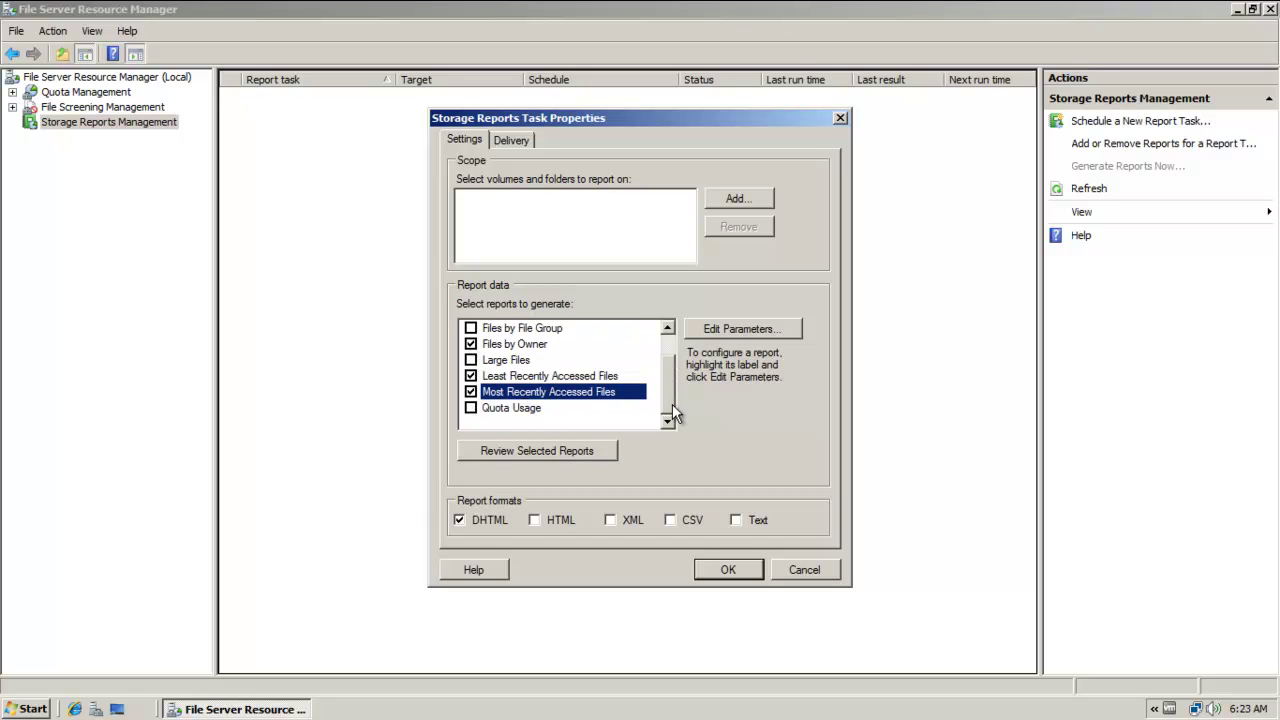
{"action": "left_click", "coordinate": [471, 408]}
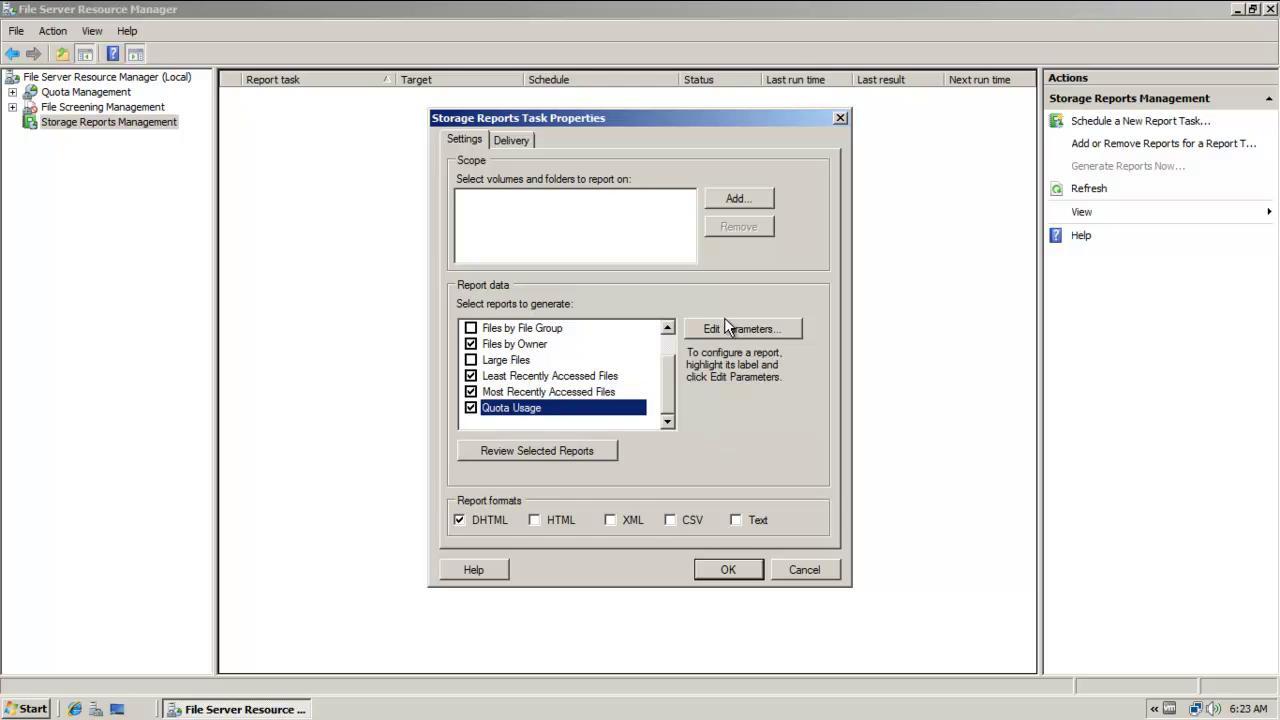
Add the DATA (E:) volume to the report scope
{"action": "left_click", "coordinate": [740, 199]}
{"action": "double_click", "coordinate": [565, 318]}
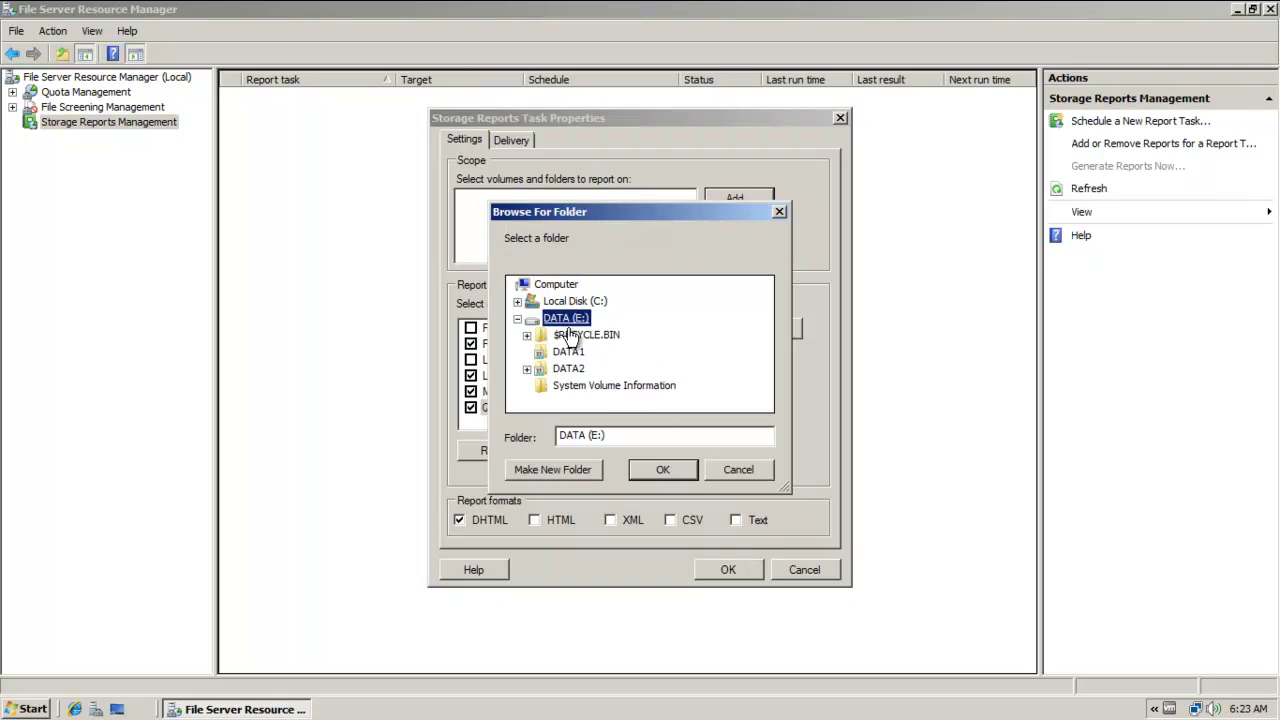
{"action": "left_click", "coordinate": [663, 470]}
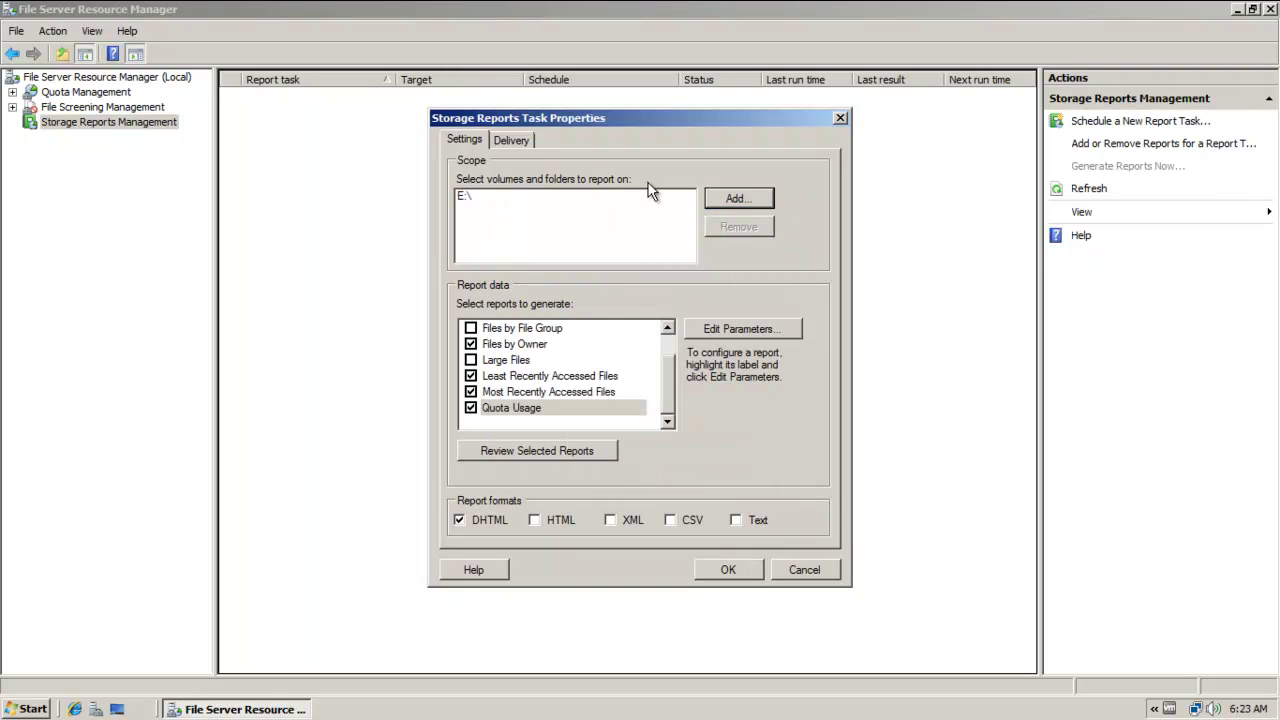
Generate the reports now, waiting for them to finish before displaying them
{"action": "left_click", "coordinate": [725, 569]}
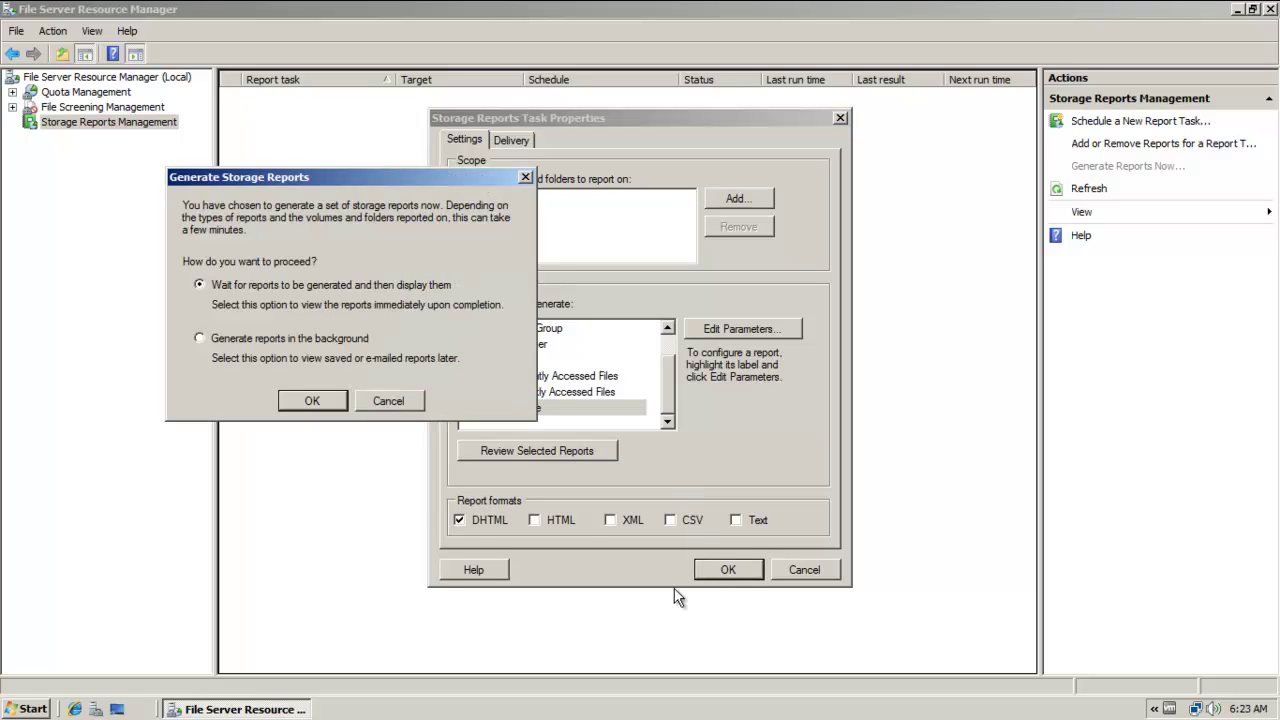
{"action": "left_click_drag", "start_coordinate": [412, 171], "coordinate": [694, 145]}
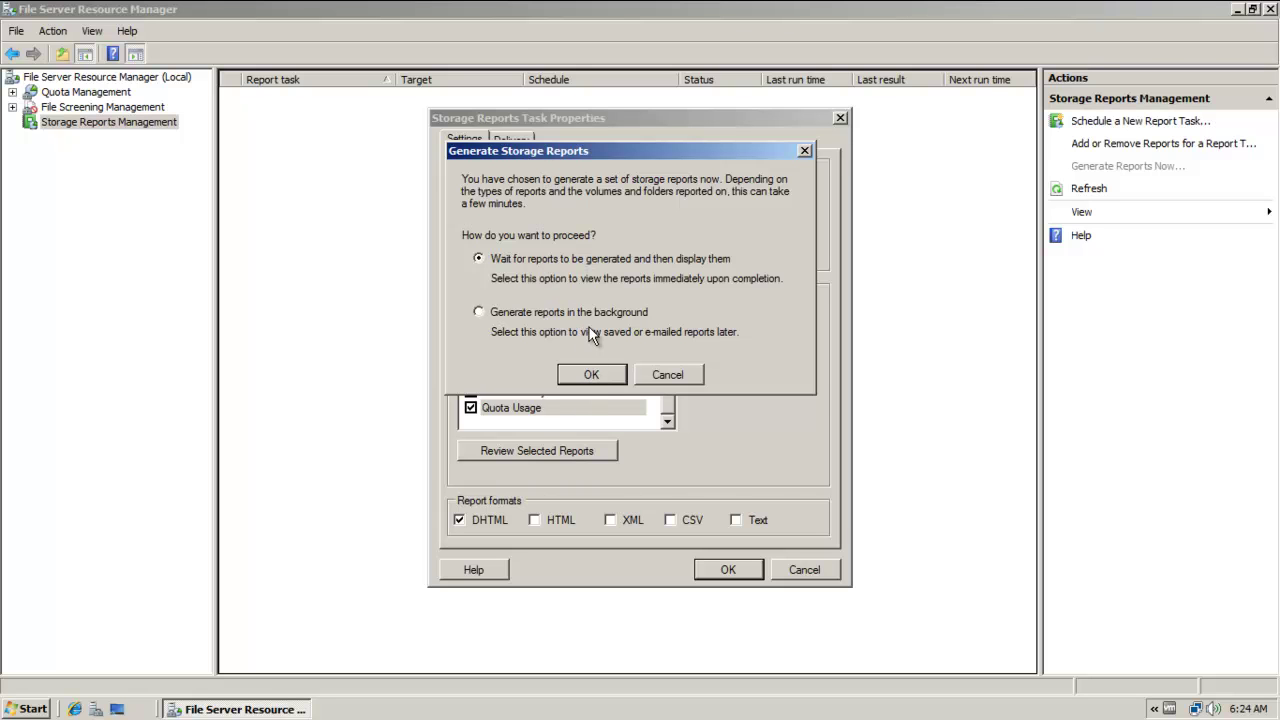
{"action": "left_click", "coordinate": [591, 376]}
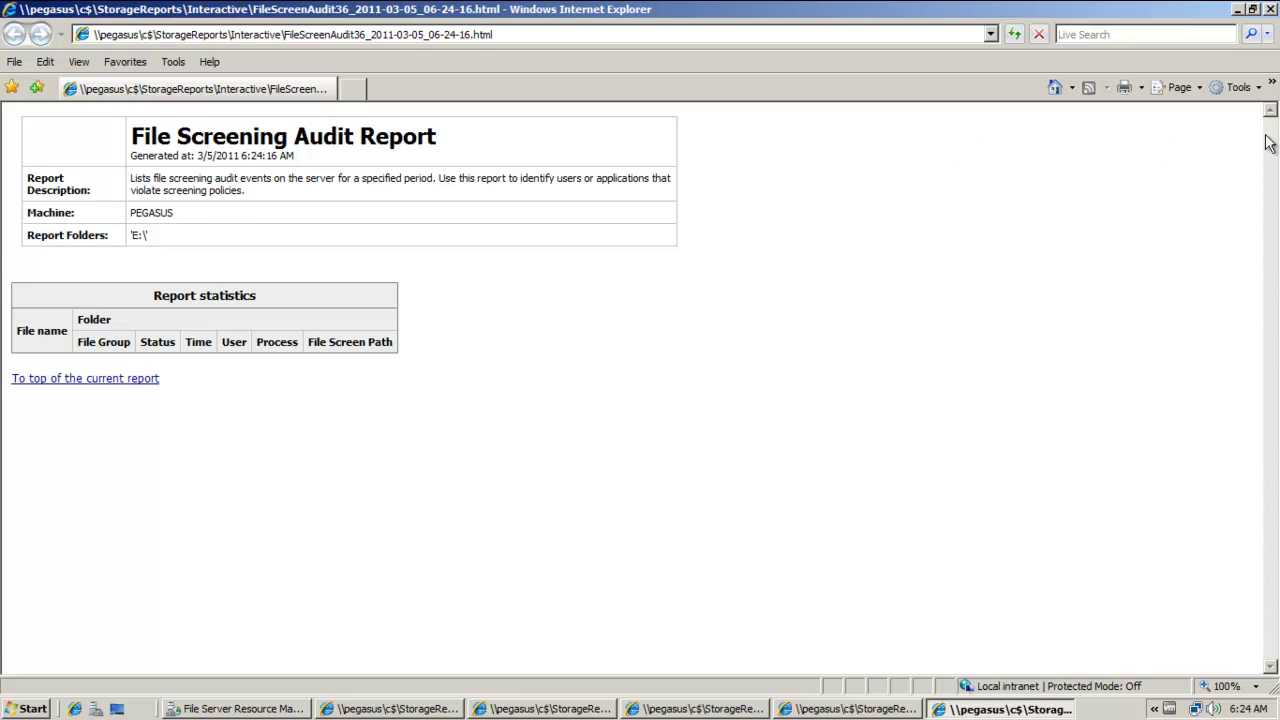
Close the audit report, review Most Recently Accessed Files (23 files, 25.9 MB), then close it
{"action": "left_click", "coordinate": [1271, 9]}
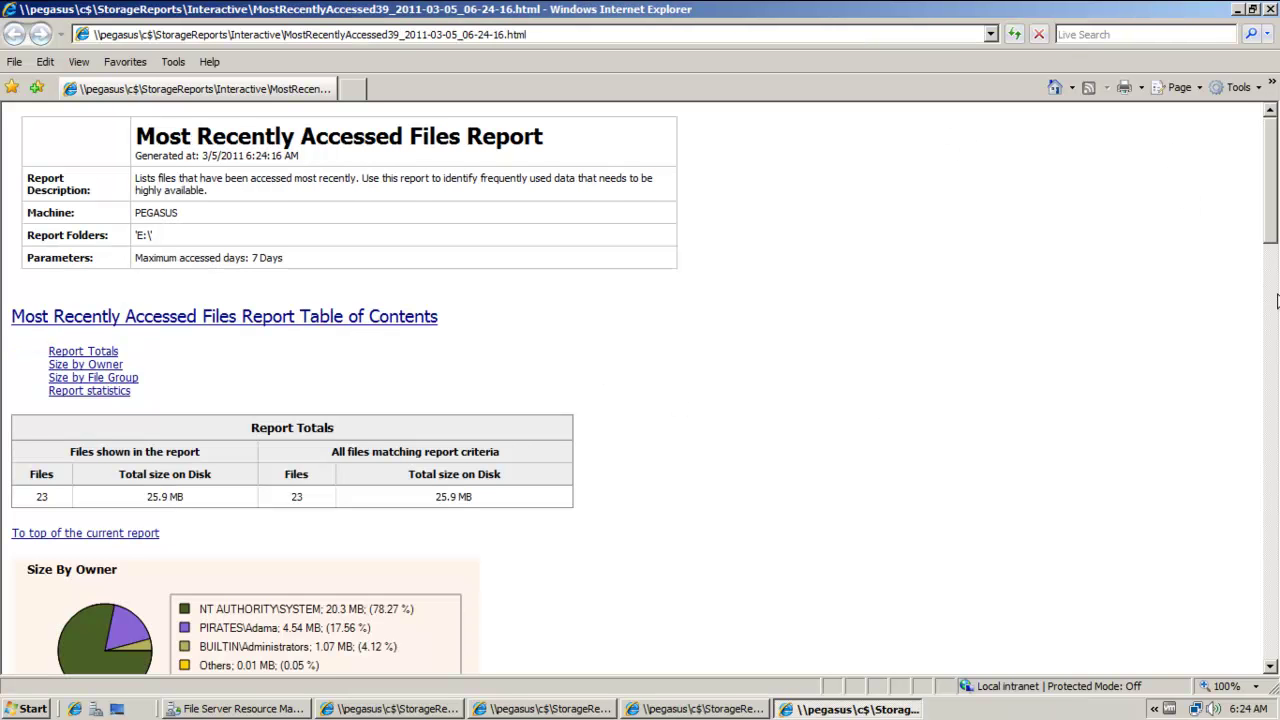
{"action": "left_click_drag", "start_coordinate": [1271, 192], "coordinate": [1277, 272]}
{"action": "scroll", "coordinate": [1277, 272], "scroll_direction": "down", "scroll_amount": 8}
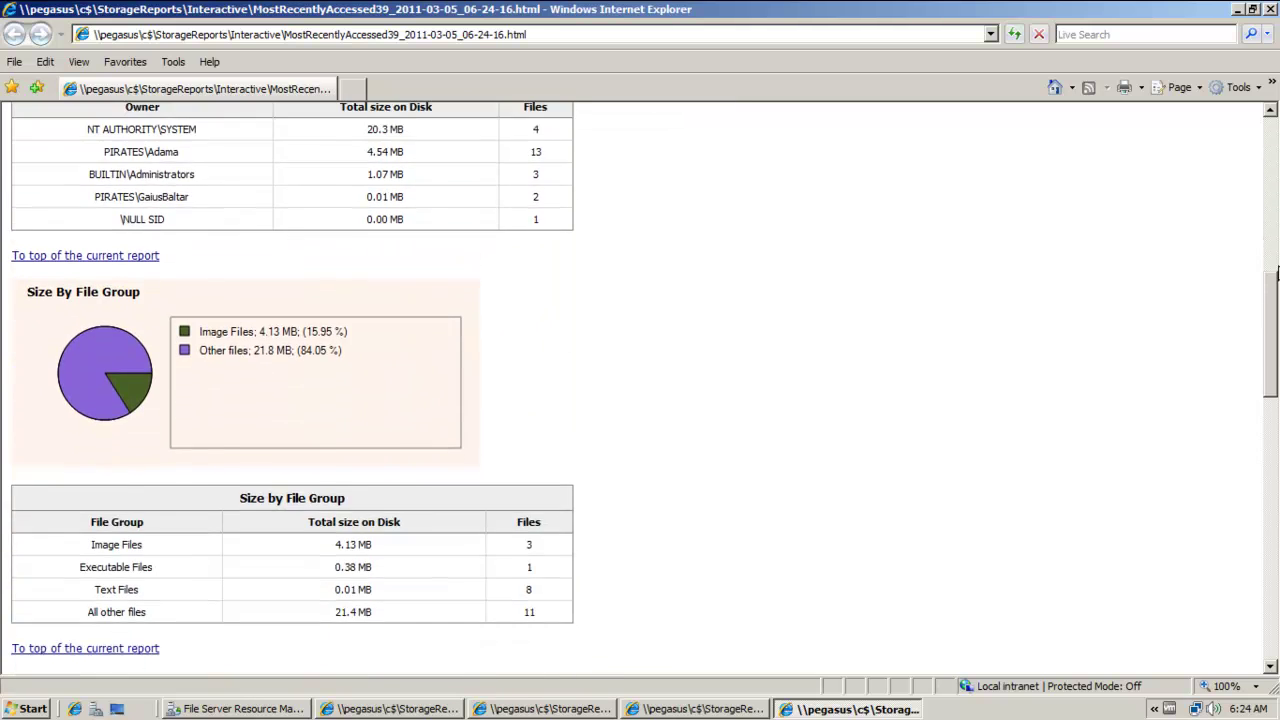
{"action": "scroll", "coordinate": [1277, 272], "scroll_direction": "down", "scroll_amount": 5}
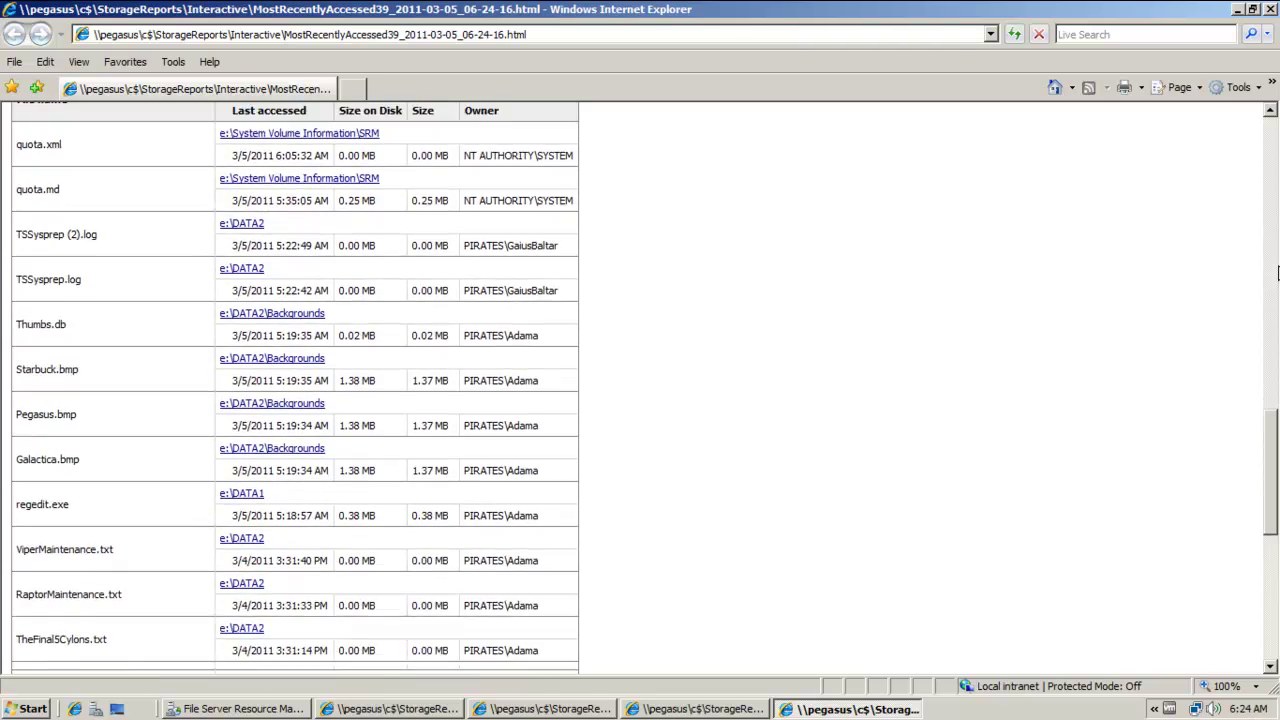
{"action": "scroll", "coordinate": [1276, 578], "scroll_direction": "up", "scroll_amount": 6}
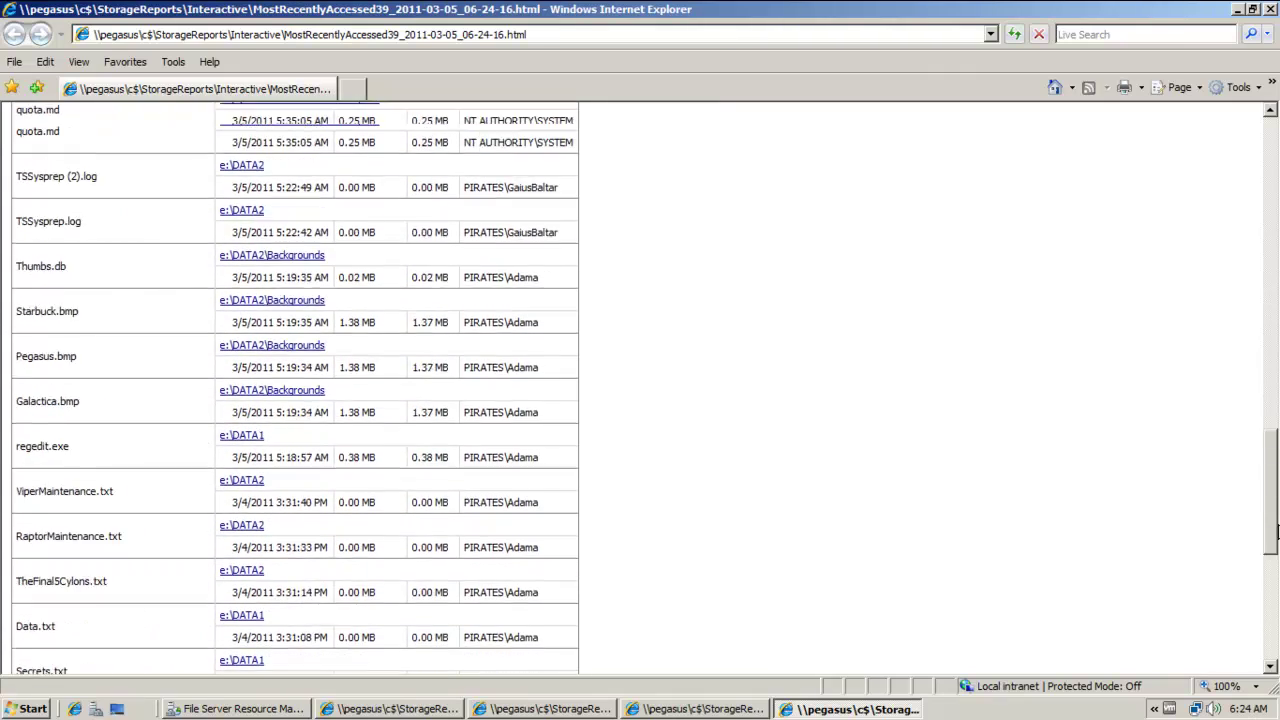
{"action": "scroll", "coordinate": [1277, 532], "scroll_direction": "up", "scroll_amount": 6}
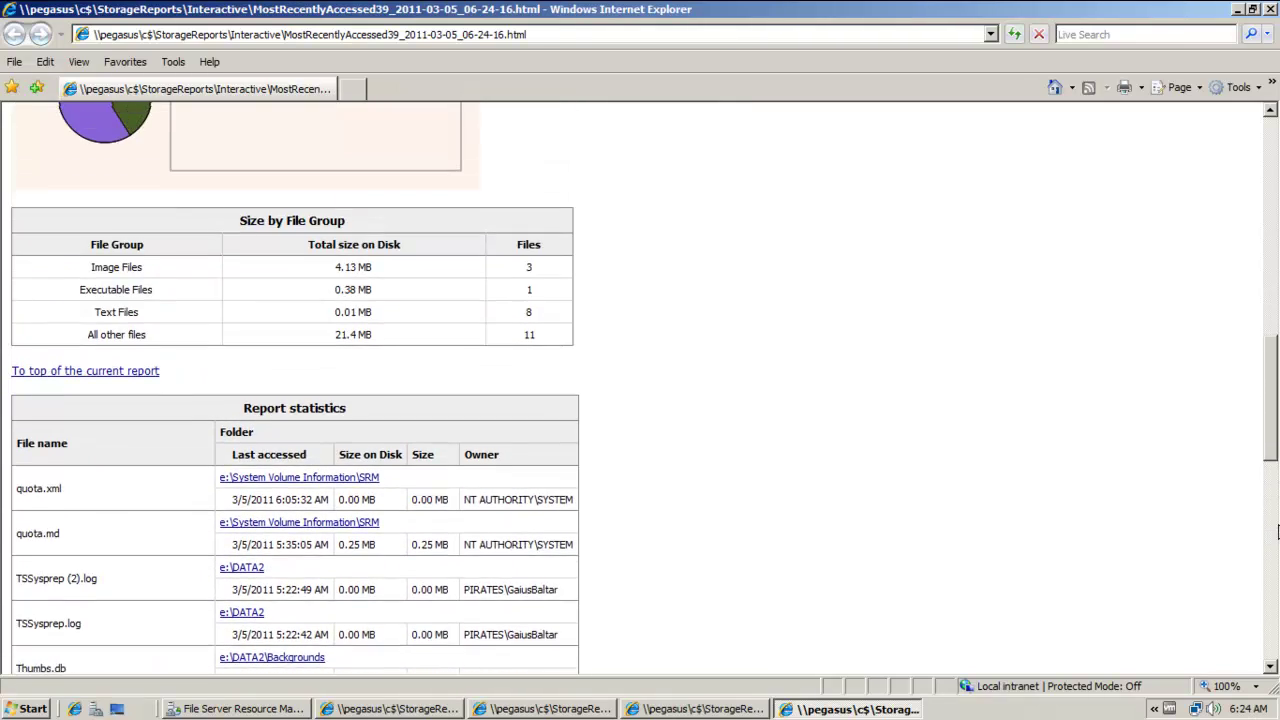
{"action": "scroll", "coordinate": [1277, 532], "scroll_direction": "up", "scroll_amount": 3}
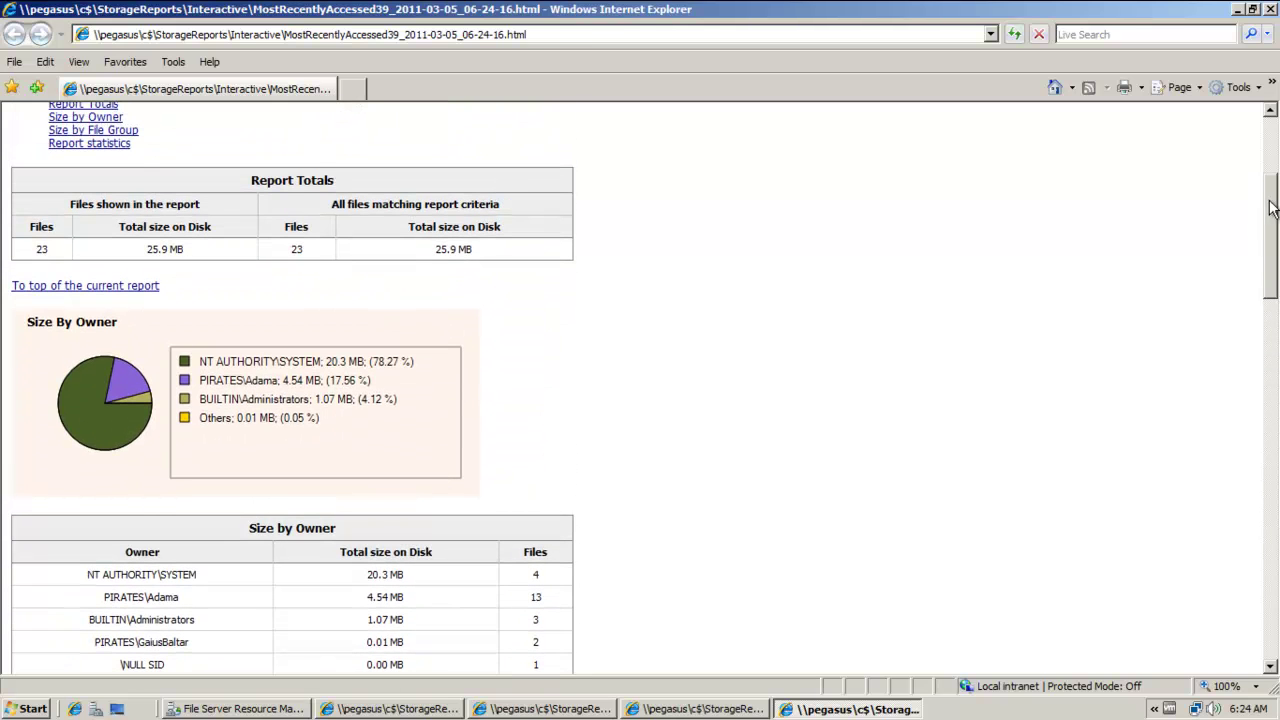
{"action": "scroll", "coordinate": [1274, 140], "scroll_direction": "up", "scroll_amount": 3}
{"action": "left_click_drag", "start_coordinate": [1274, 140], "coordinate": [1276, 242]}
{"action": "scroll", "coordinate": [1276, 242], "scroll_direction": "down", "scroll_amount": 3}
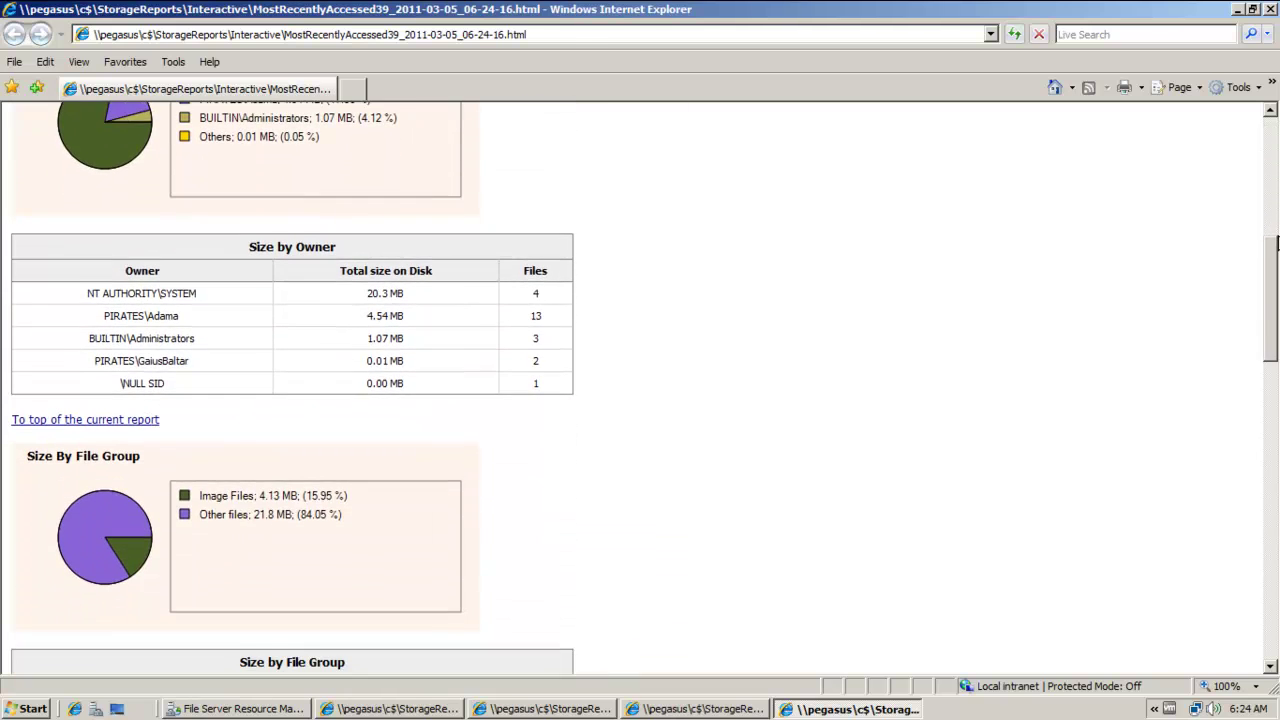
{"action": "scroll", "coordinate": [1276, 242], "scroll_direction": "down", "scroll_amount": 2}
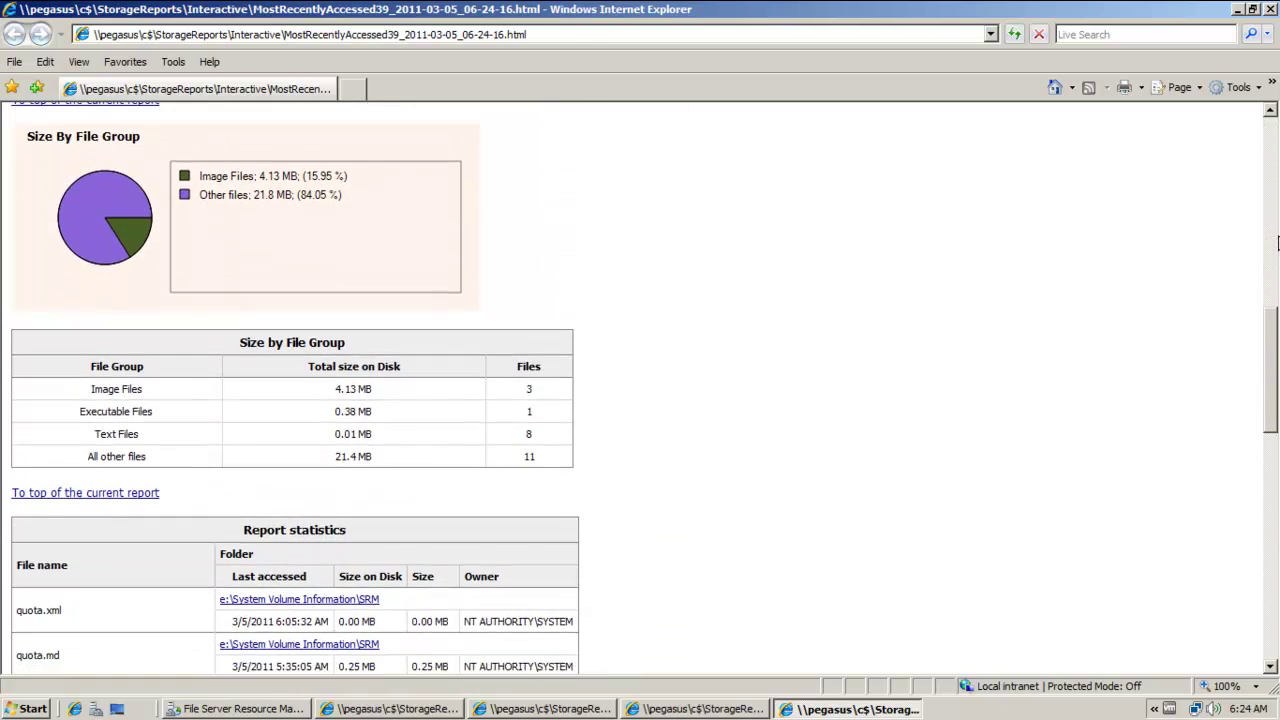
{"action": "scroll", "coordinate": [1276, 242], "scroll_direction": "down", "scroll_amount": 10}
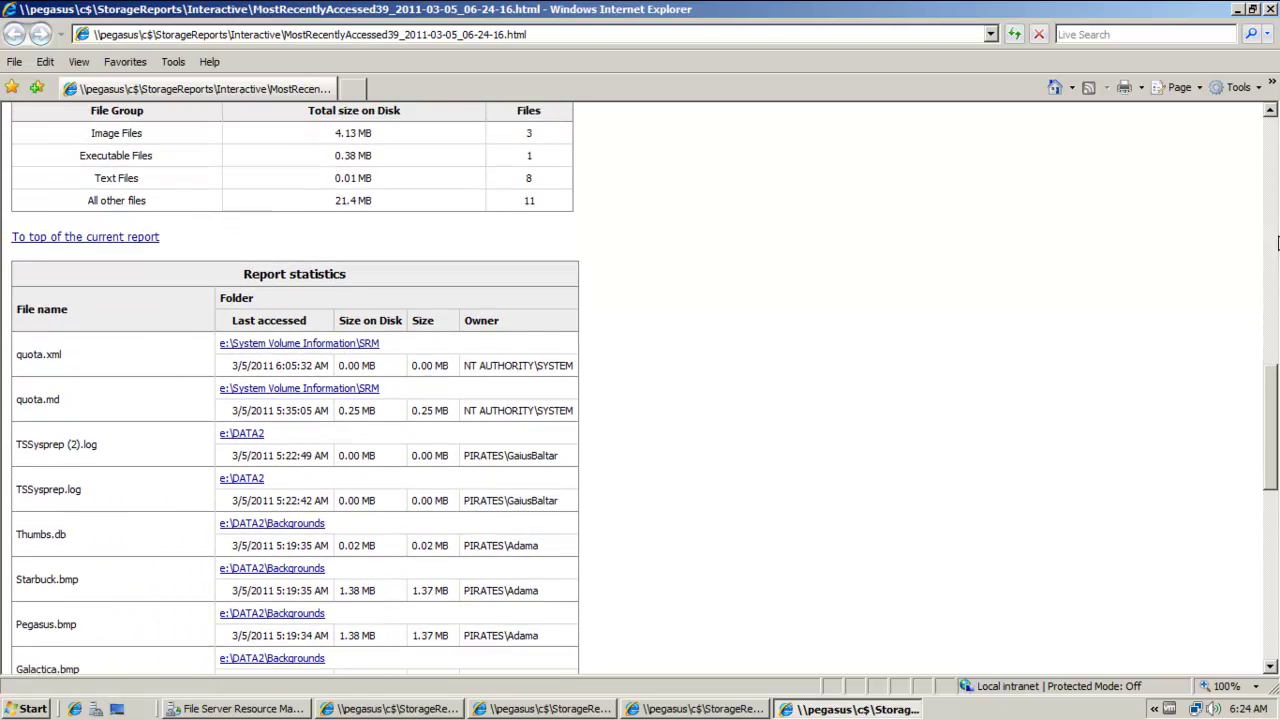
{"action": "scroll", "coordinate": [1276, 242], "scroll_direction": "up", "scroll_amount": 20}
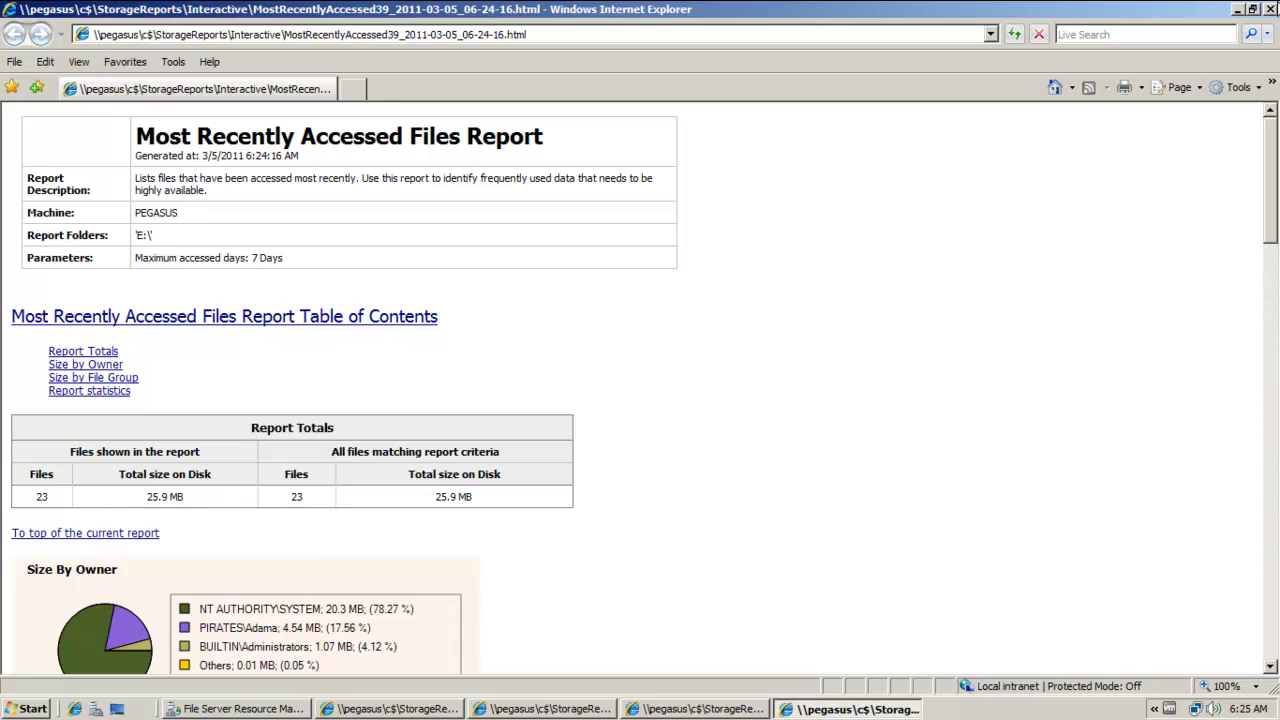
{"action": "left_click", "coordinate": [1268, 9]}
Close the Least Recently Accessed, Quota Usage and Files by Owner report windows
{"action": "left_click", "coordinate": [1270, 9]}
{"action": "left_click", "coordinate": [1270, 9]}
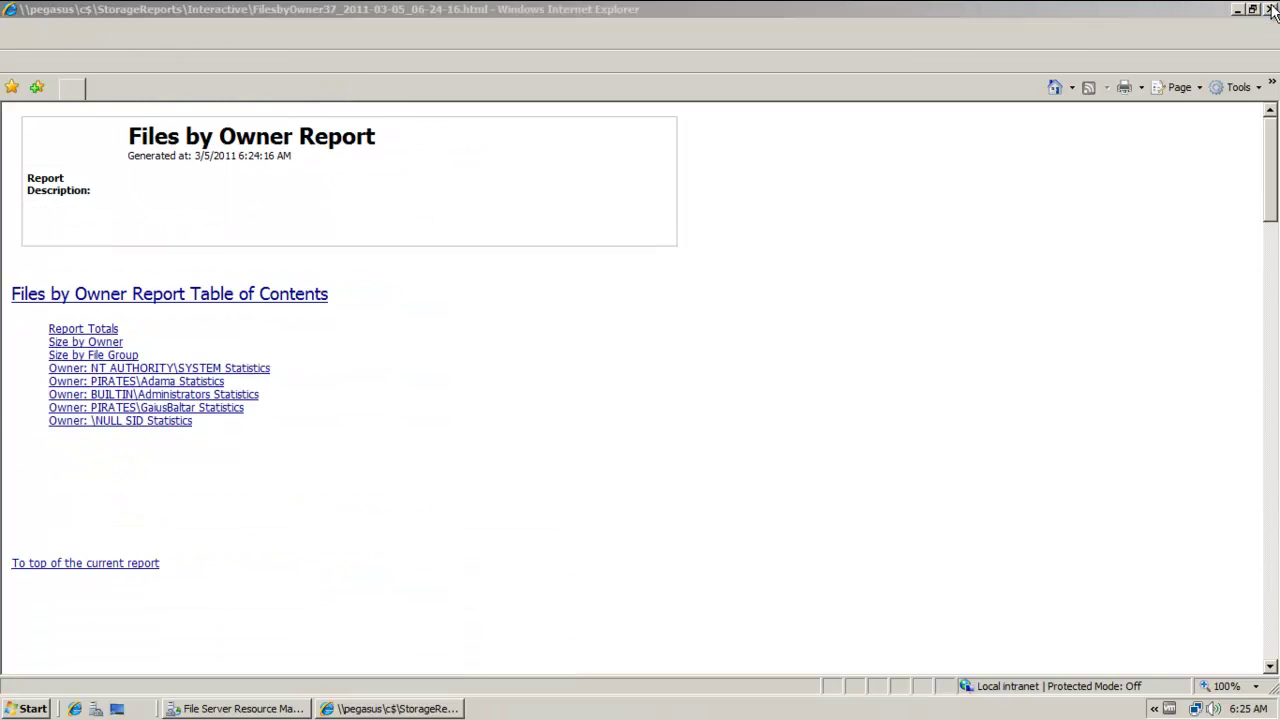
{"action": "left_click", "coordinate": [1270, 9]}
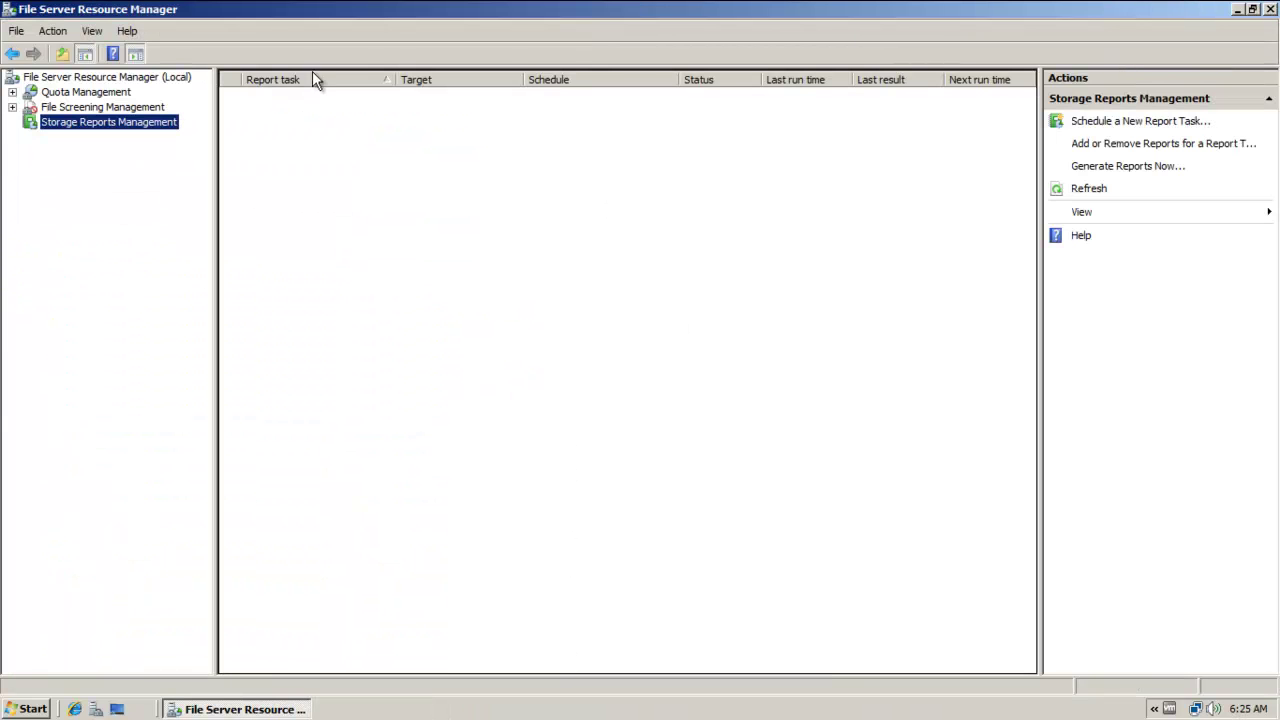